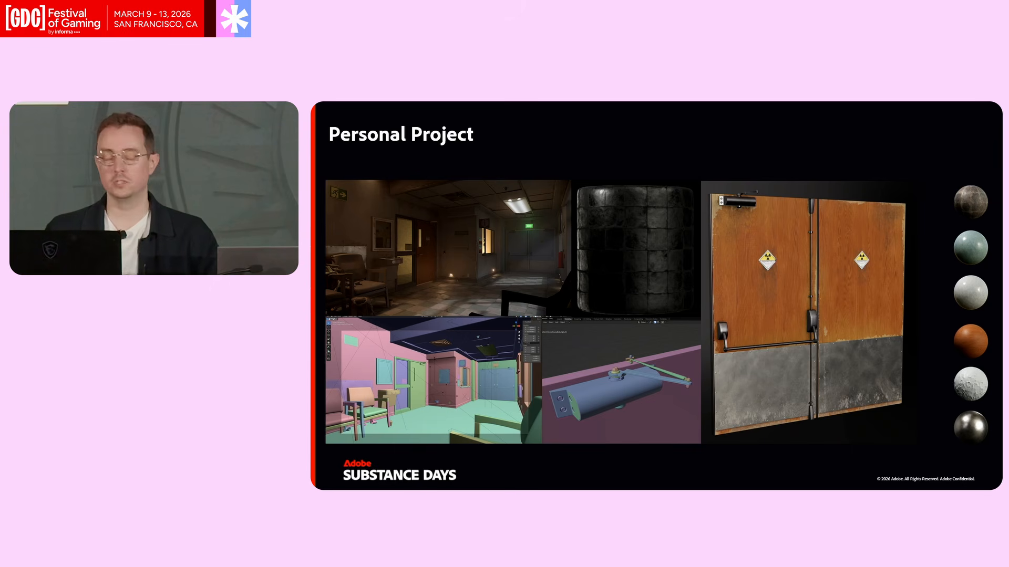
{"action": "key", "text": "Right"}
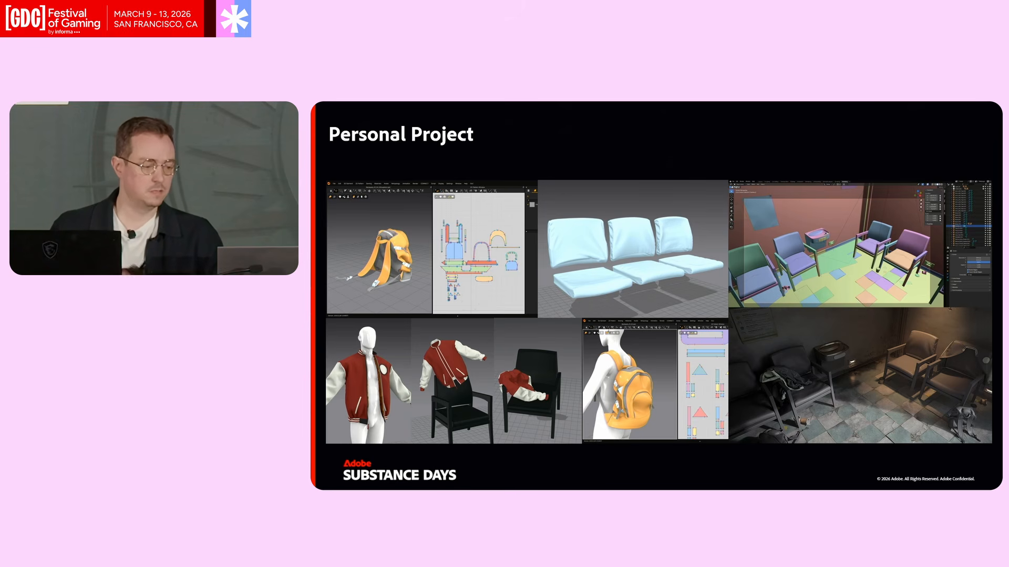
{"action": "key", "text": "Right"}
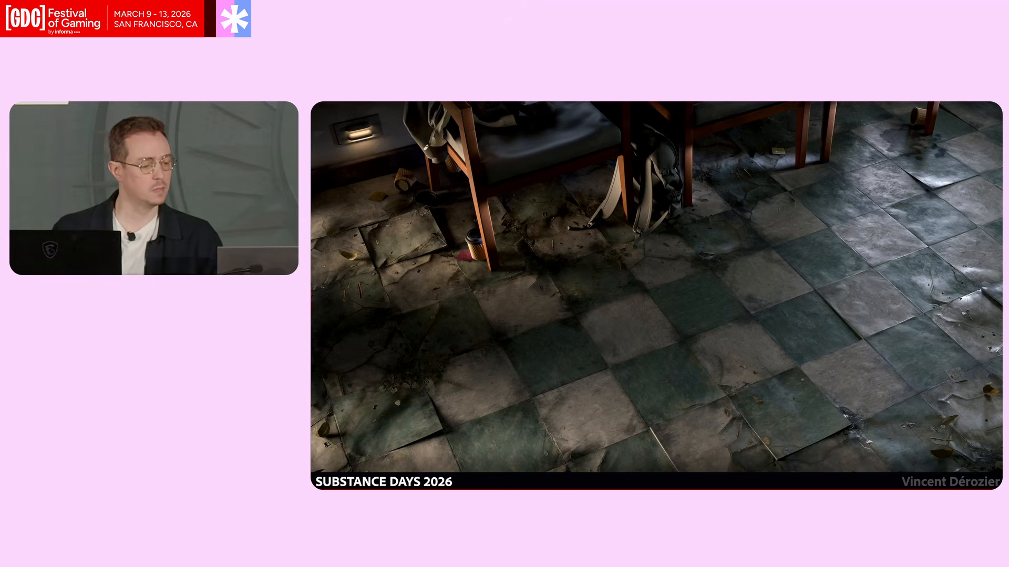
{"action": "key", "text": "Right"}
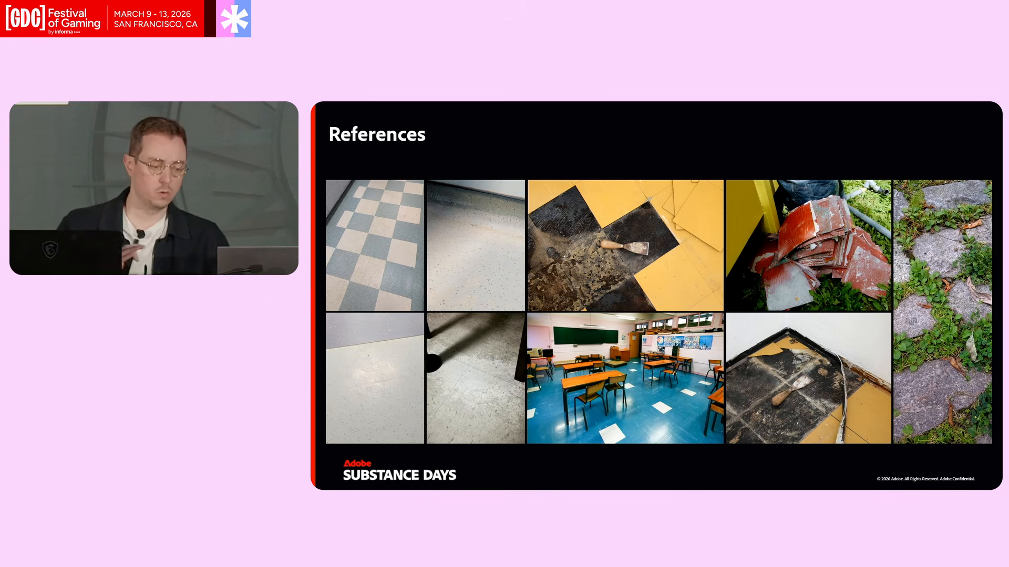
{"action": "key", "text": "Right"}
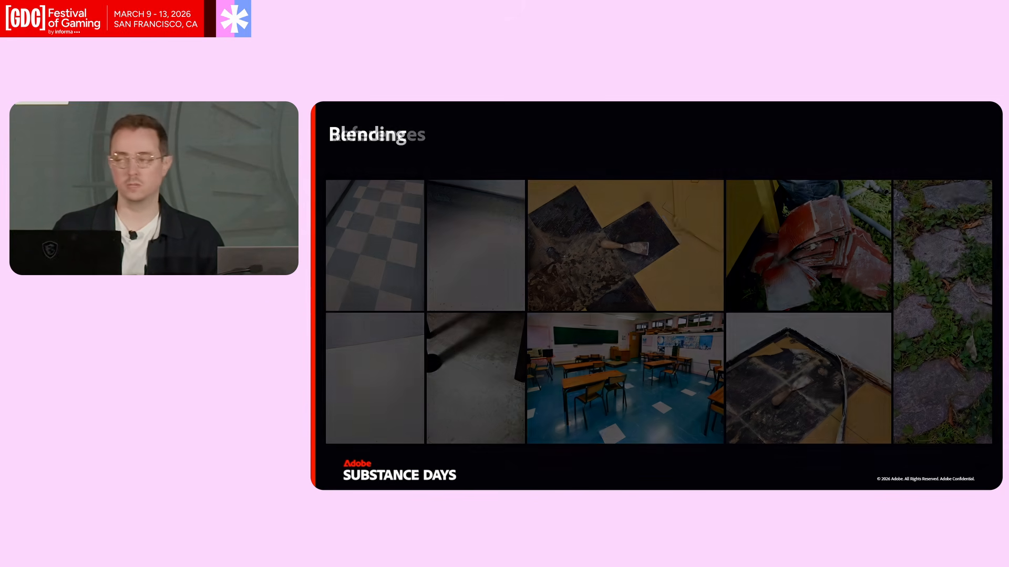
{"action": "key", "text": "Right"}
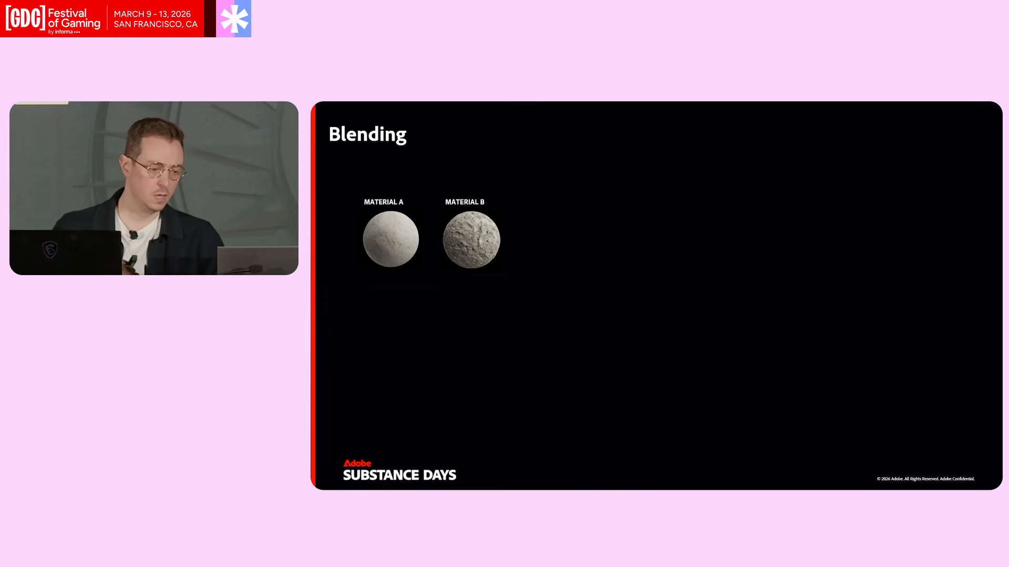
{"action": "key", "text": "Right"}
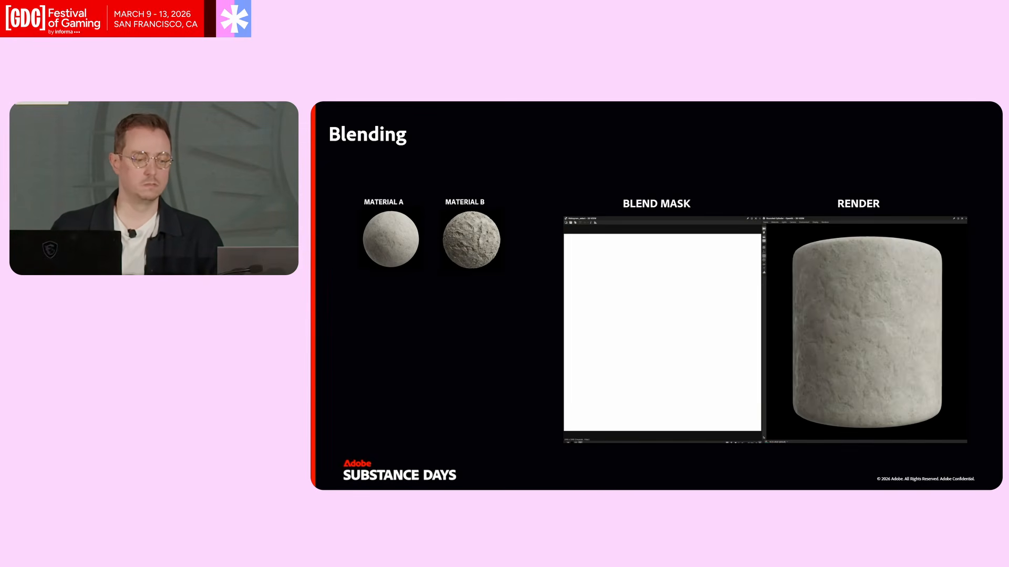
{"action": "key", "text": "Right"}
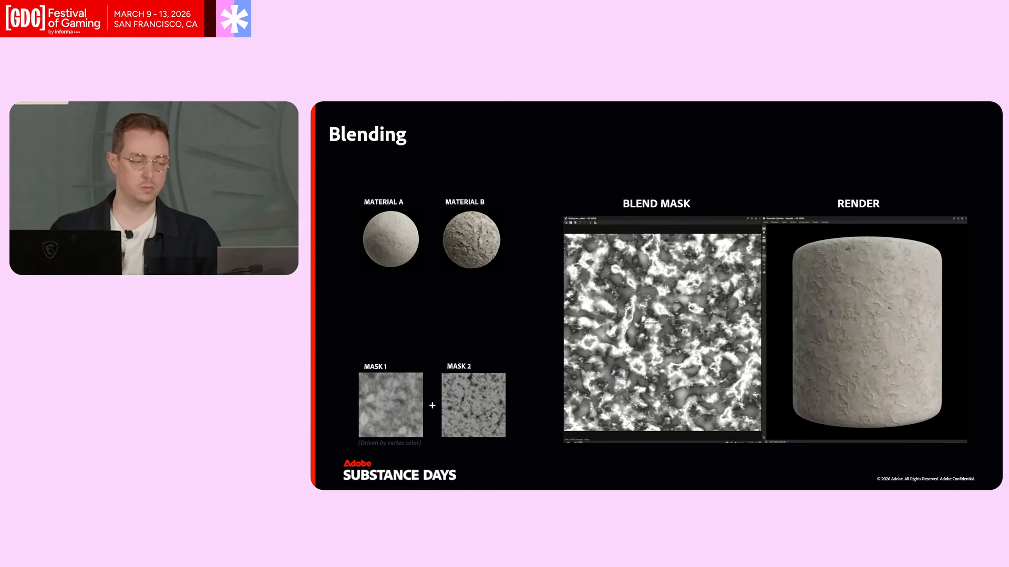
{"action": "key", "text": "Right"}
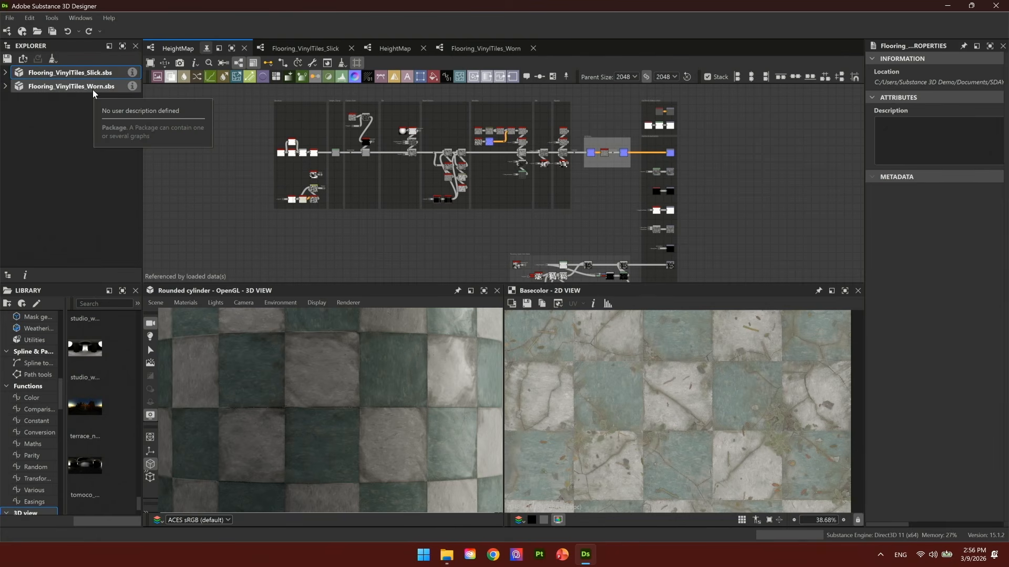
Examine the graphs contained in the Flooring_VinylTiles_Slick and Flooring_VinylTiles_Worn packages, including the Slick HeightMap properties.
{"action": "left_click", "coordinate": [6, 72]}
{"action": "left_click", "coordinate": [6, 127]}
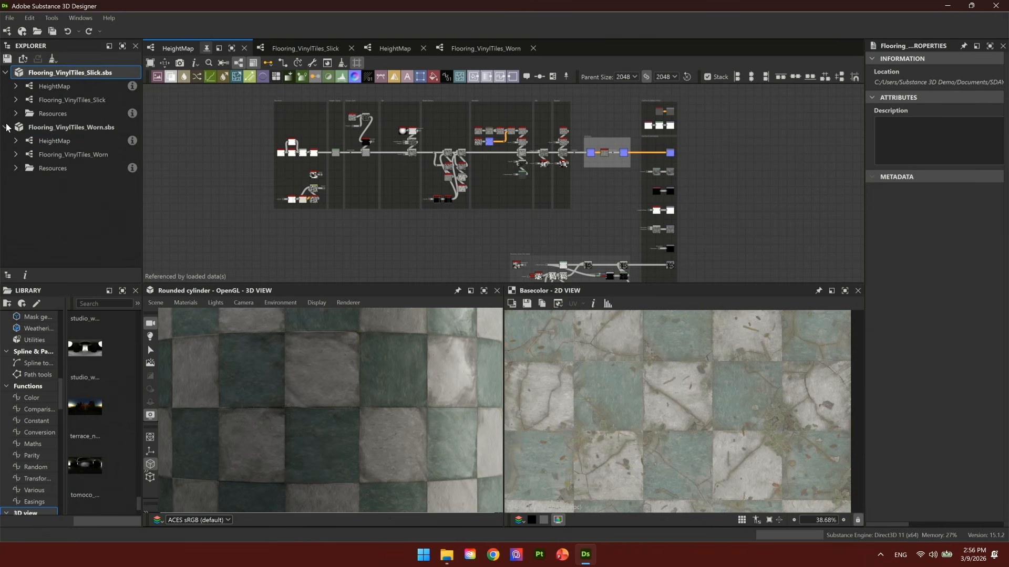
{"action": "left_click", "coordinate": [5, 127]}
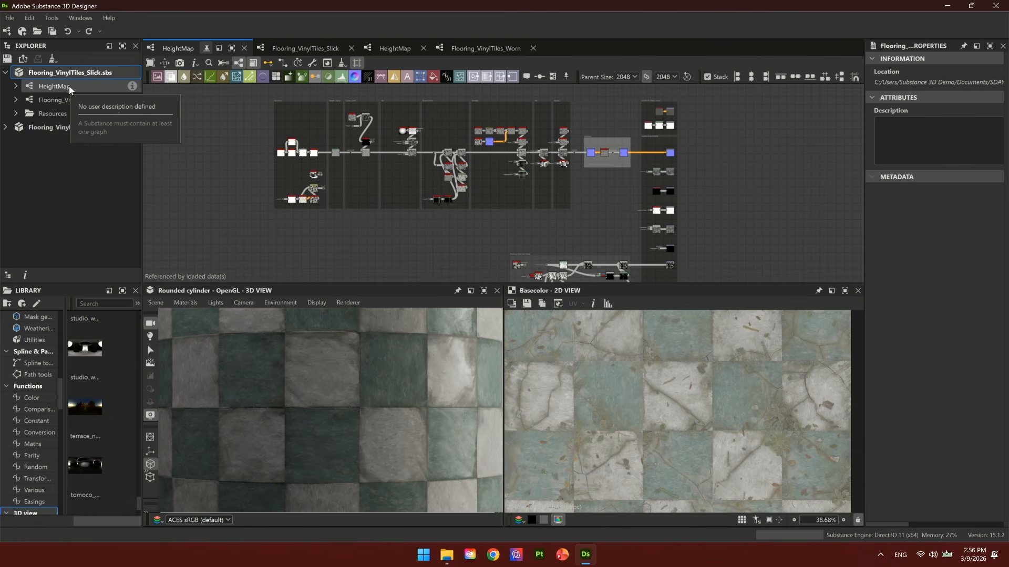
{"action": "left_click", "coordinate": [70, 88]}
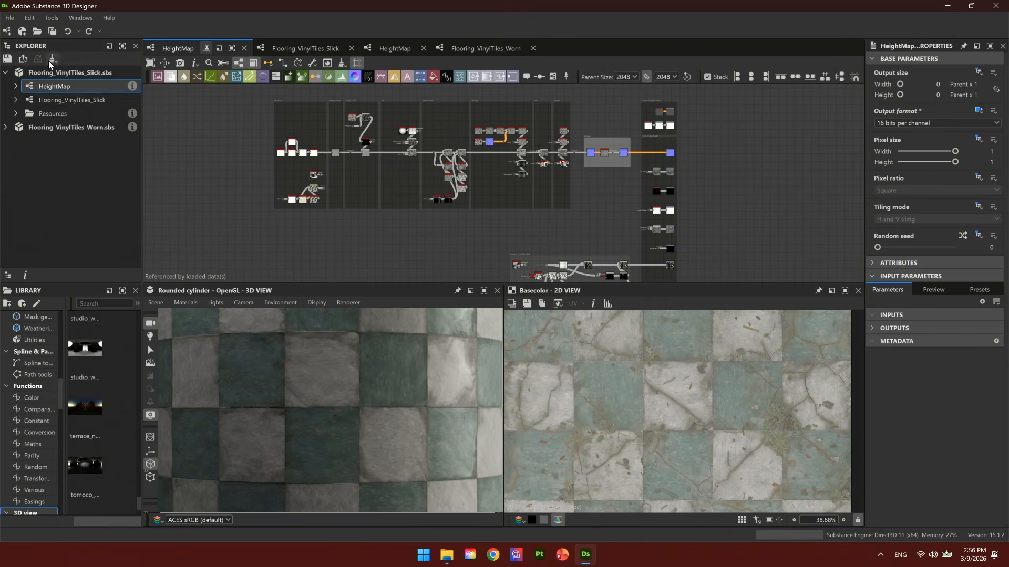
{"action": "left_click", "coordinate": [5, 73]}
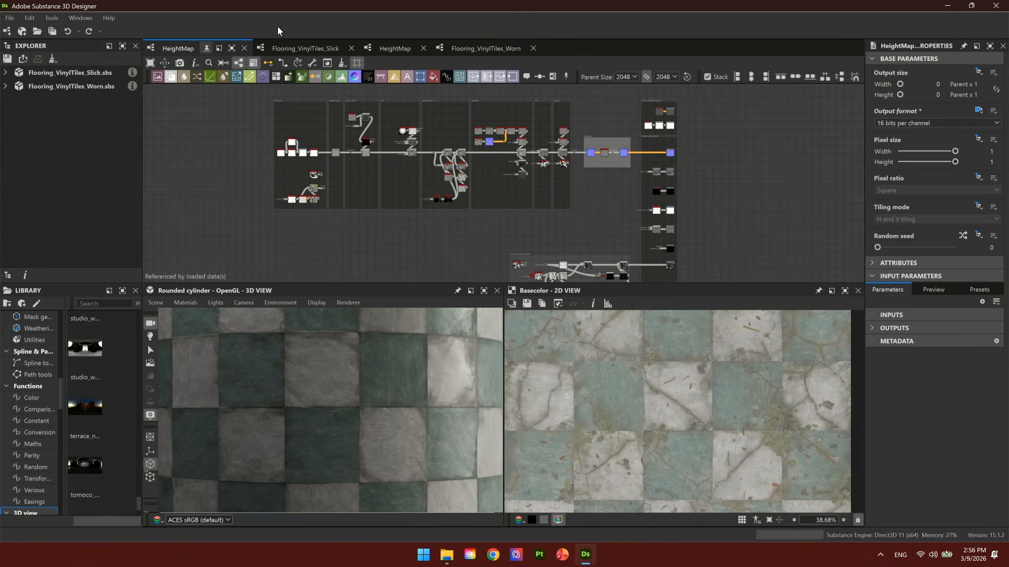
View the outputs of the Slick package's HeightMap graph, followed by those of Flooring_VinylTiles_Slick, in the 3D view.
{"action": "right_click", "coordinate": [226, 135]}
{"action": "left_click", "coordinate": [278, 205]}
{"action": "left_click", "coordinate": [293, 49]}
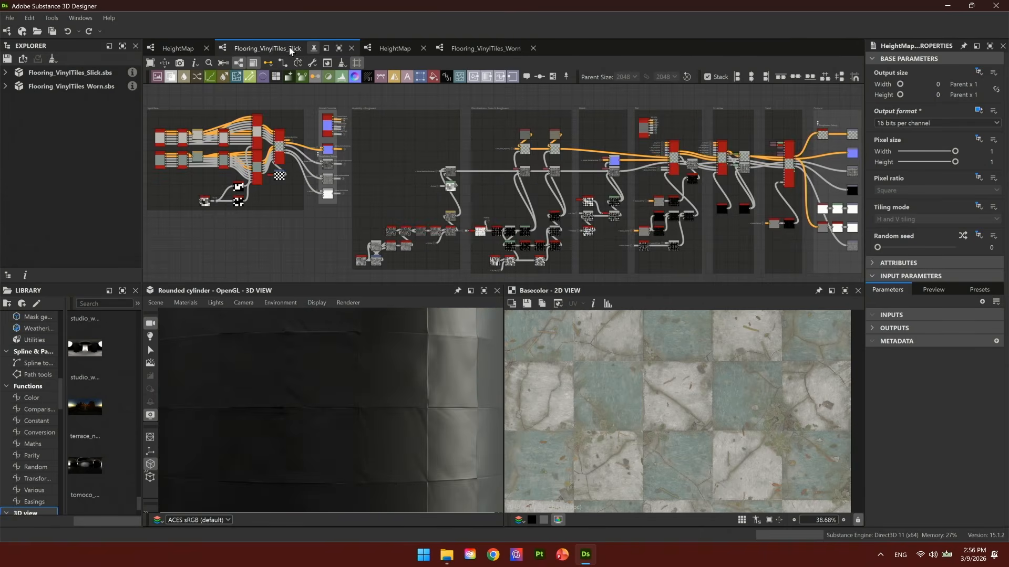
{"action": "right_click", "coordinate": [218, 219]}
{"action": "left_click", "coordinate": [277, 289]}
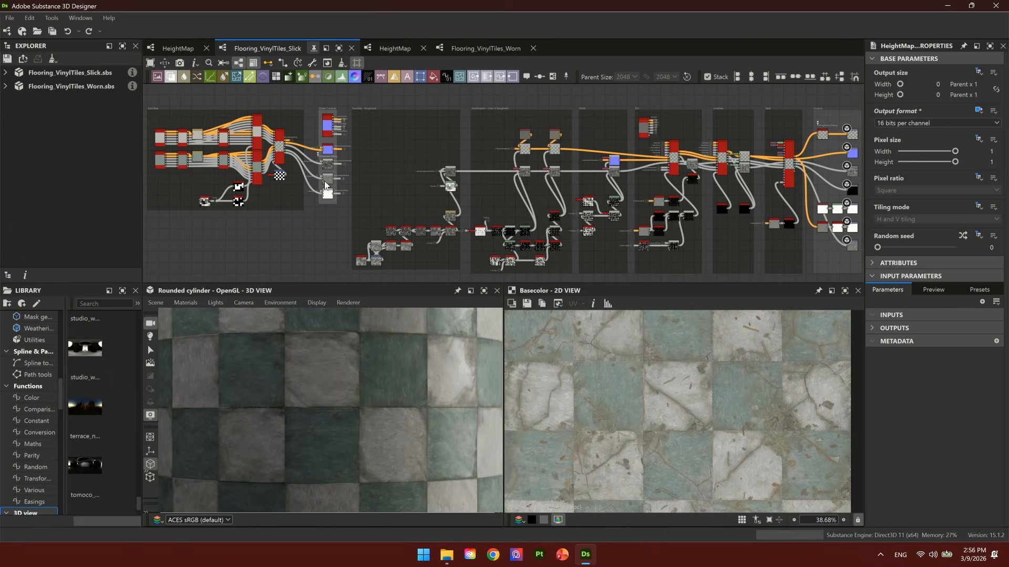
View the outputs of the Worn package's HeightMap graph, followed by those of Flooring_VinylTiles_Worn, in the 3D view.
{"action": "left_click", "coordinate": [394, 48]}
{"action": "right_click", "coordinate": [290, 113]}
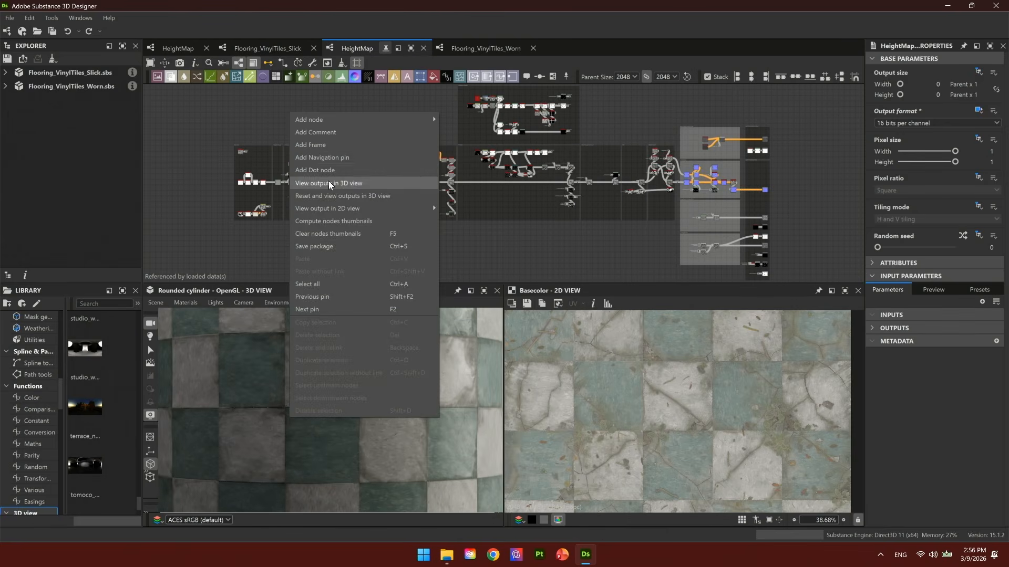
{"action": "left_click", "coordinate": [351, 183]}
{"action": "left_click", "coordinate": [485, 49]}
{"action": "right_click", "coordinate": [346, 122]}
{"action": "left_click", "coordinate": [399, 192]}
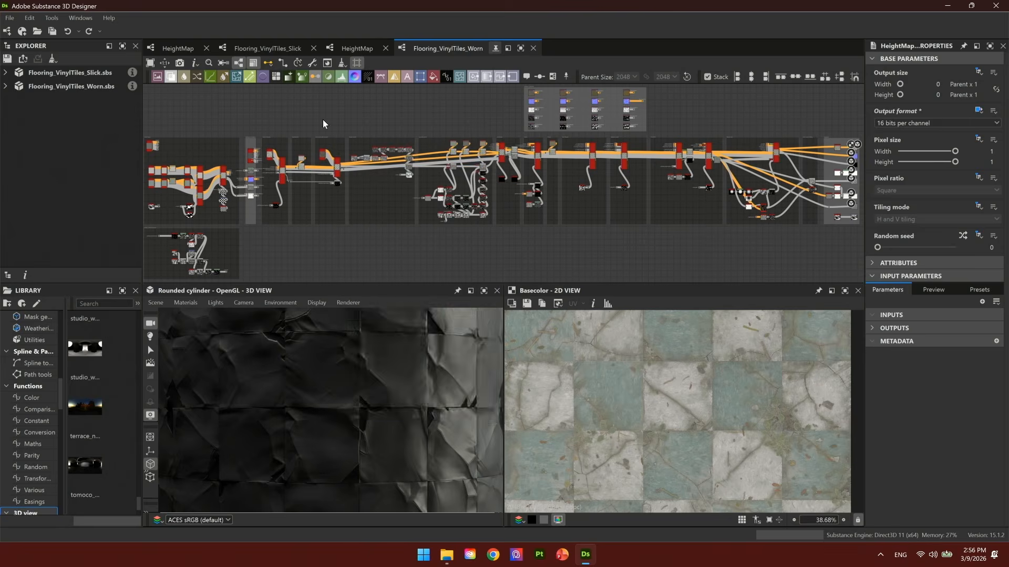
Return to the Slick HeightMap graph and view its outputs in the 3D view.
{"action": "left_click", "coordinate": [178, 48]}
{"action": "right_click", "coordinate": [210, 118]}
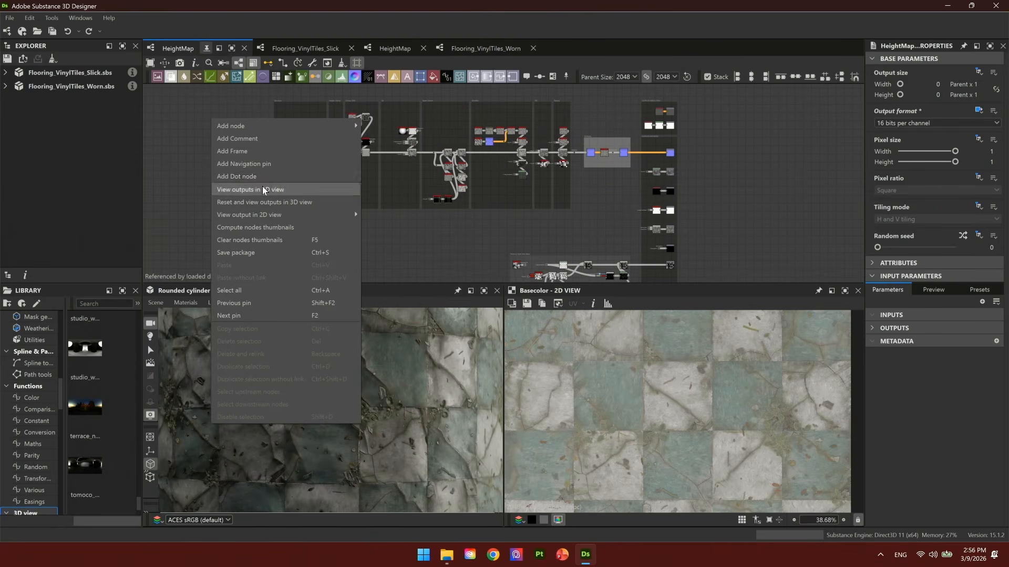
{"action": "left_click", "coordinate": [263, 190]}
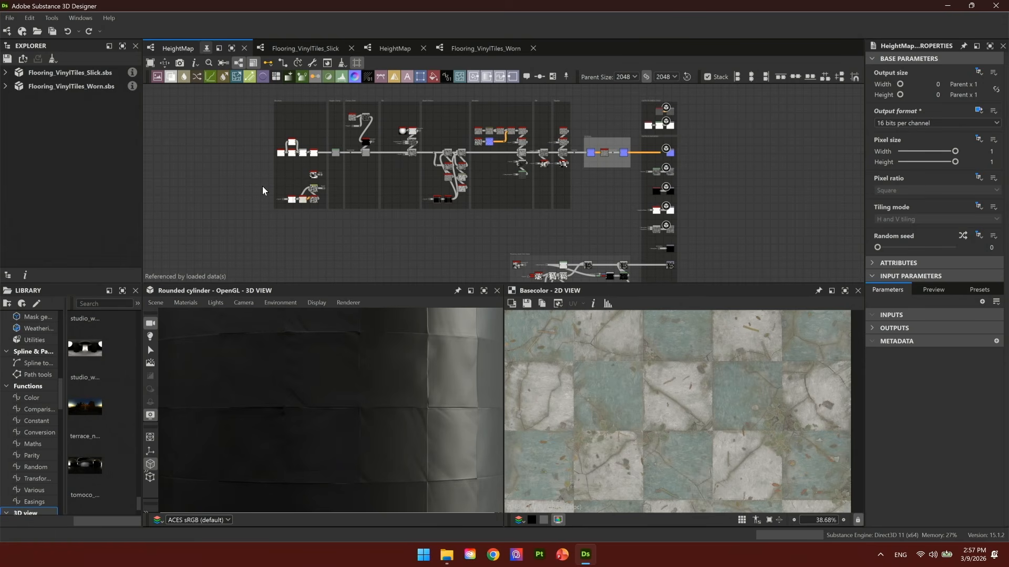
Preview the Tile generator node in the first frame of the Slick HeightMap graph in the 2D view.
{"action": "middle_click_drag", "start_coordinate": [345, 201], "coordinate": [327, 227]}
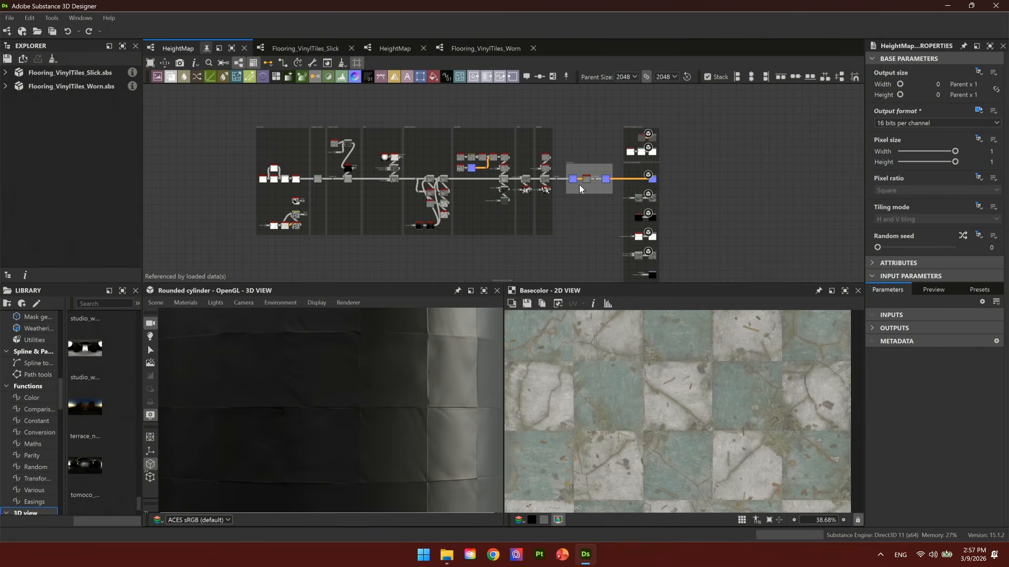
{"action": "middle_click_drag", "start_coordinate": [428, 157], "coordinate": [364, 137]}
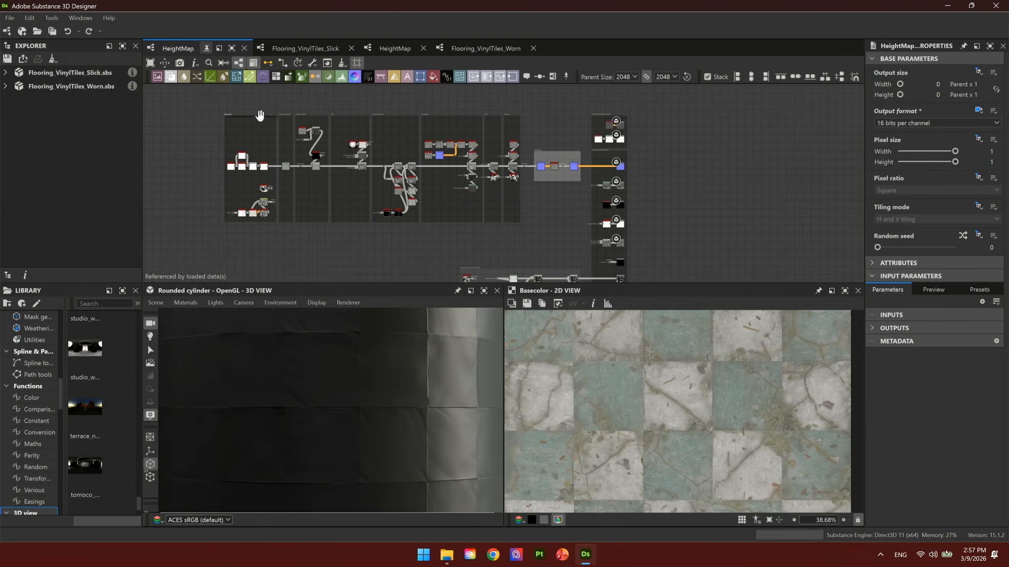
{"action": "left_click", "coordinate": [252, 116]}
{"action": "scroll", "coordinate": [247, 194], "scroll_direction": "up", "scroll_amount": 3}
{"action": "double_click", "coordinate": [281, 189]}
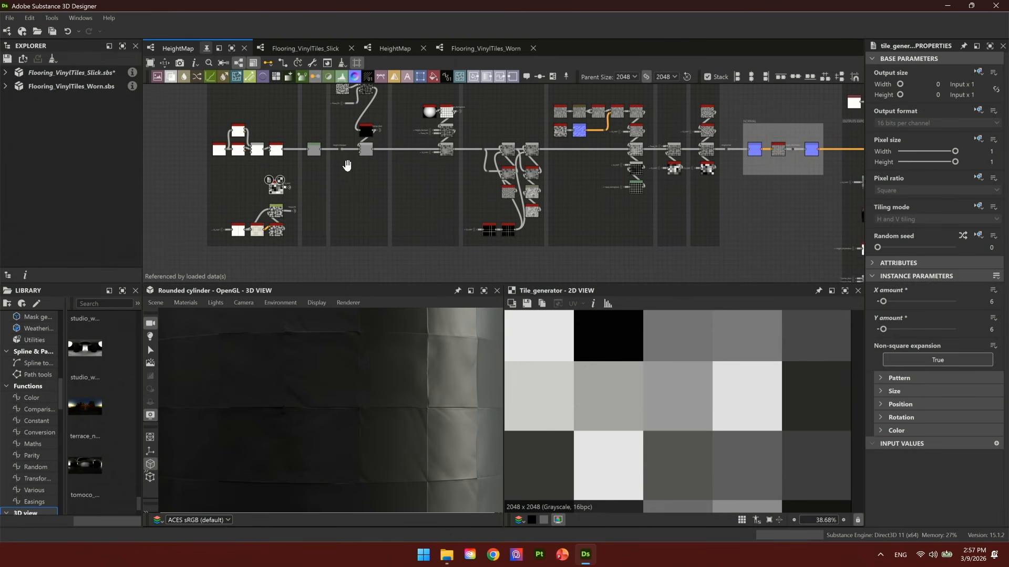
Examine the Wrinkles frame and the NORMAL frame of the Slick HeightMap graph.
{"action": "middle_click_drag", "start_coordinate": [351, 160], "coordinate": [316, 199]}
{"action": "middle_click_drag", "start_coordinate": [538, 173], "coordinate": [413, 165]}
{"action": "scroll", "coordinate": [414, 167], "scroll_direction": "down", "scroll_amount": 2}
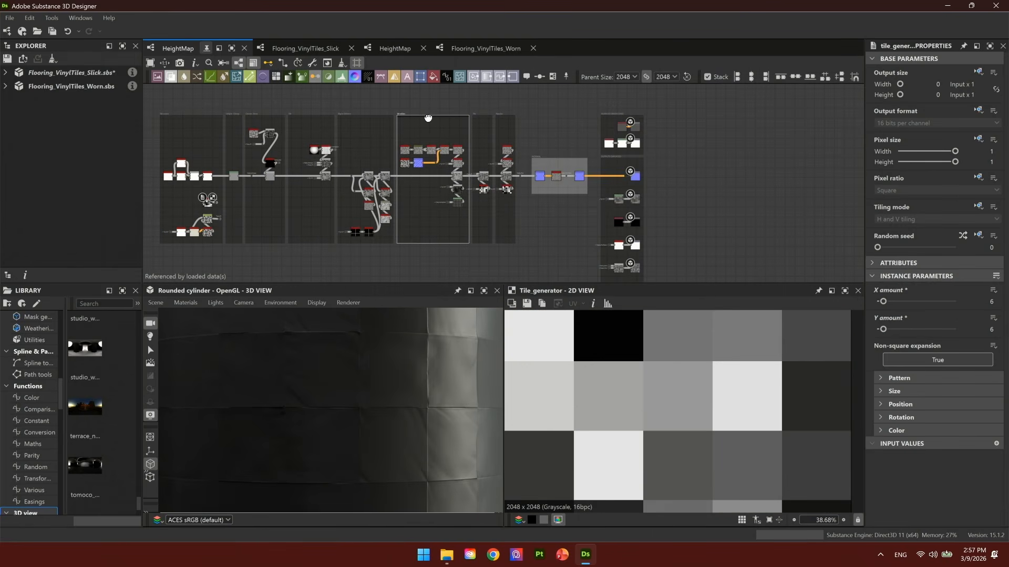
{"action": "left_click", "coordinate": [428, 116]}
{"action": "scroll", "coordinate": [428, 116], "scroll_direction": "up", "scroll_amount": 2}
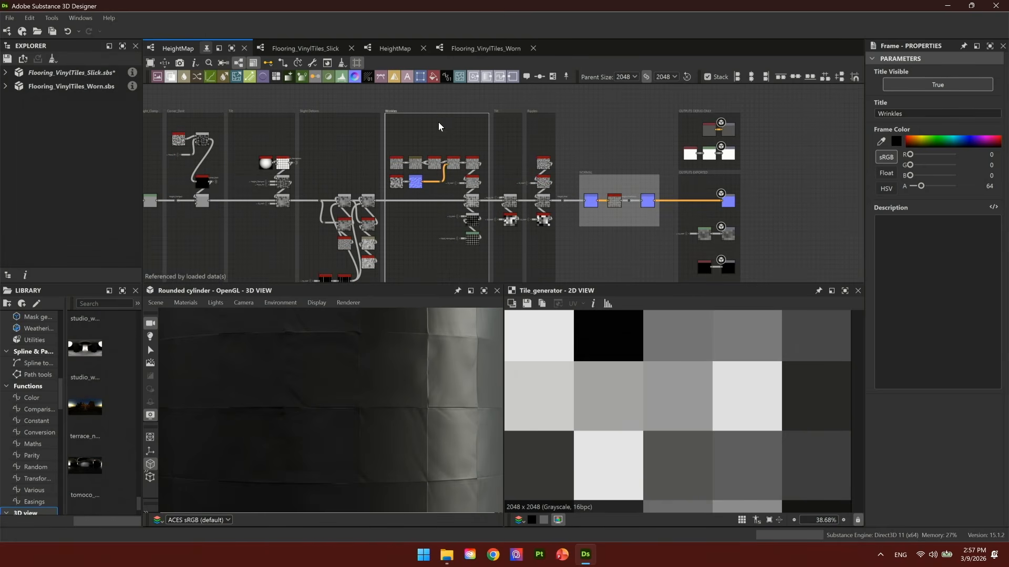
{"action": "left_click", "coordinate": [628, 176]}
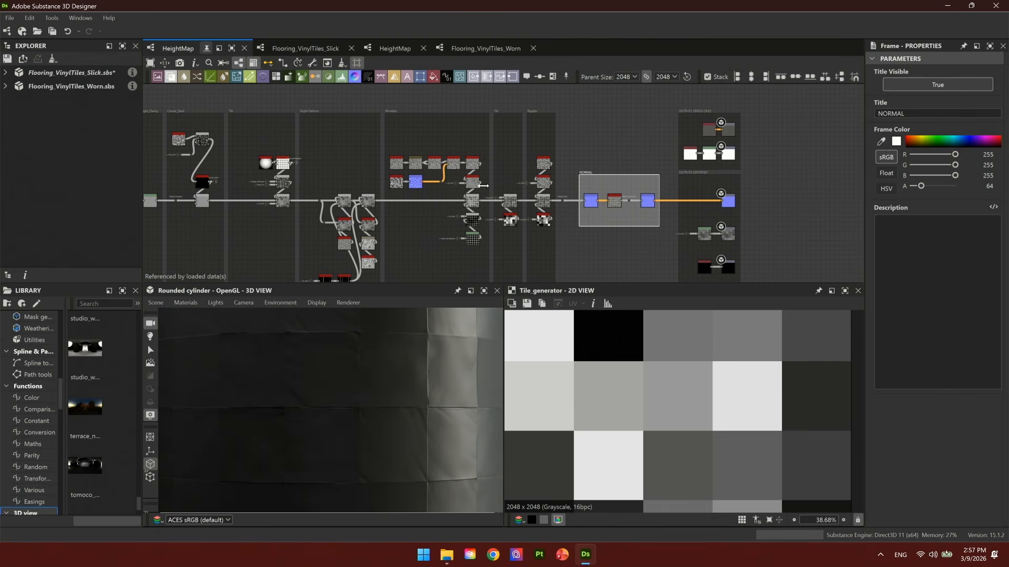
Preview the wrinkle chain in the 2D view, from Crystal 2 through Mosaic grayscale to the Non-uniform rotation grayscale node.
{"action": "scroll", "coordinate": [407, 207], "scroll_direction": "up", "scroll_amount": 2}
{"action": "scroll", "coordinate": [407, 206], "scroll_direction": "up", "scroll_amount": 2}
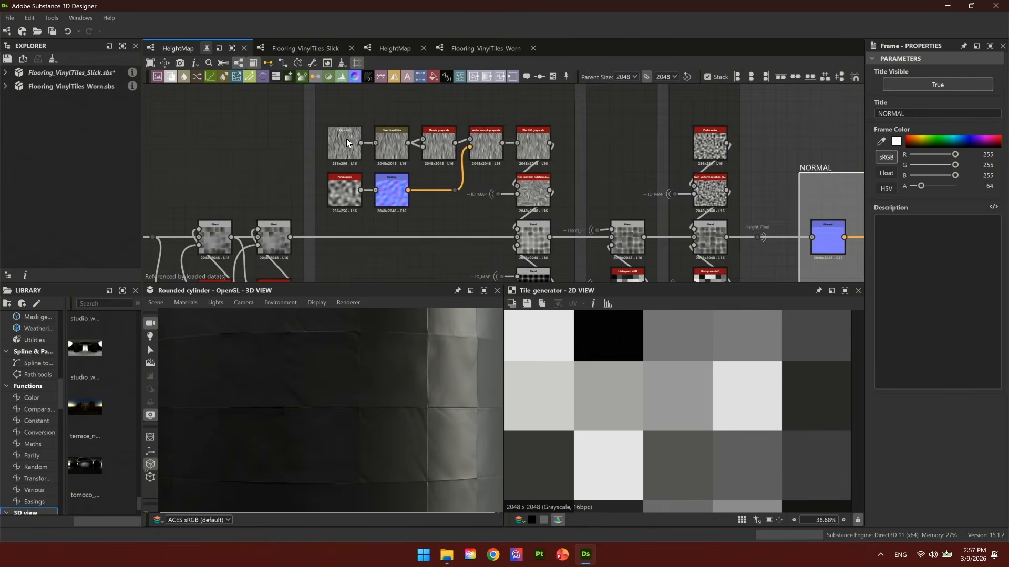
{"action": "left_click", "coordinate": [344, 143]}
{"action": "left_click", "coordinate": [394, 149]}
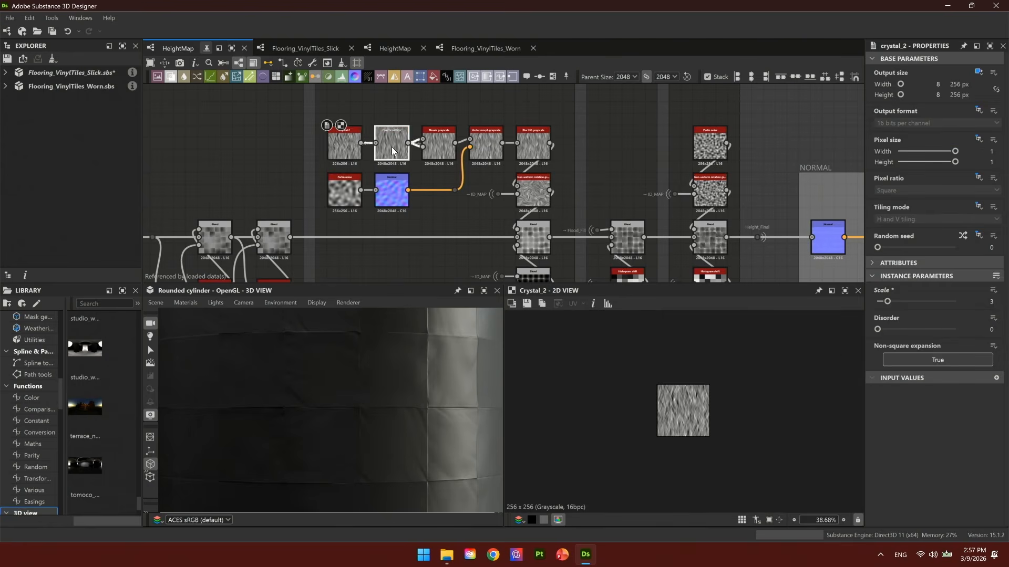
{"action": "left_click", "coordinate": [444, 152]}
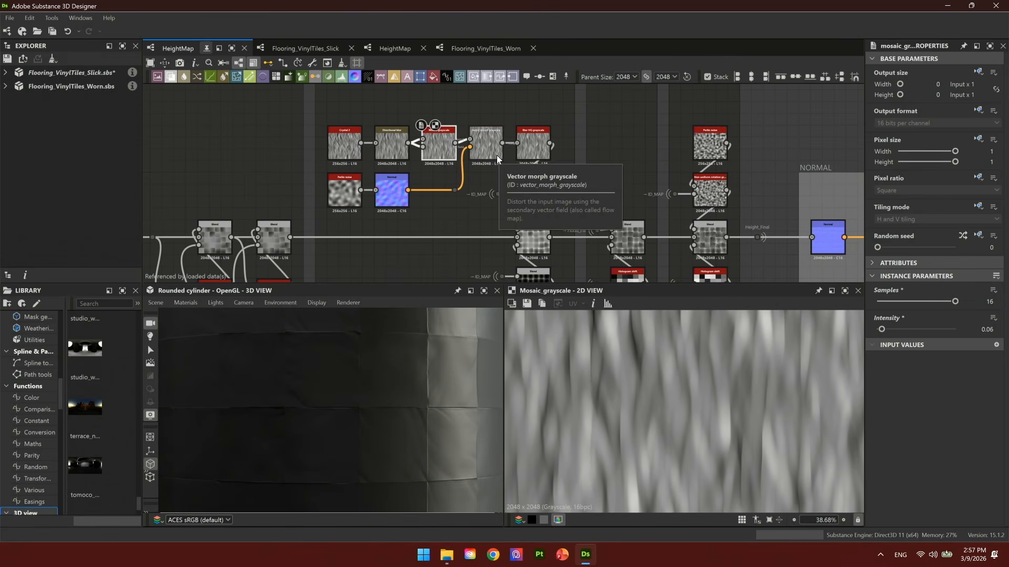
{"action": "left_click", "coordinate": [534, 192]}
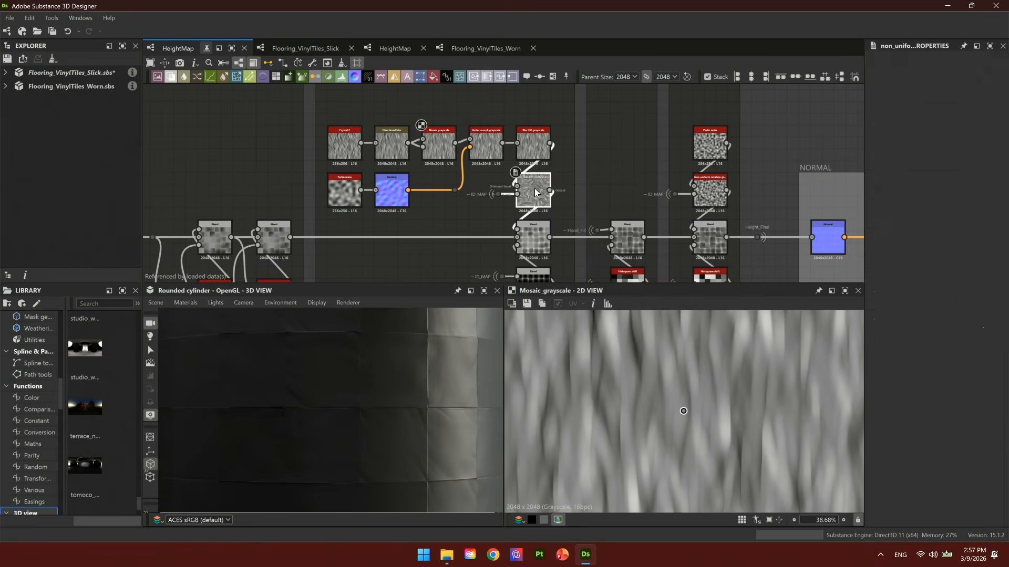
{"action": "scroll", "coordinate": [532, 192], "scroll_direction": "up", "scroll_amount": 3}
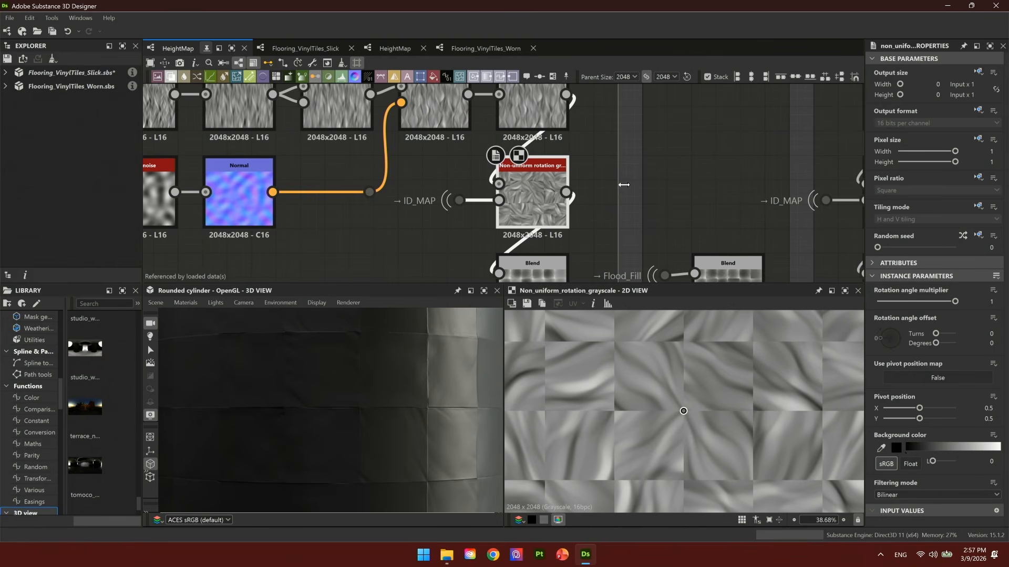
{"action": "scroll", "coordinate": [623, 185], "scroll_direction": "down", "scroll_amount": 3}
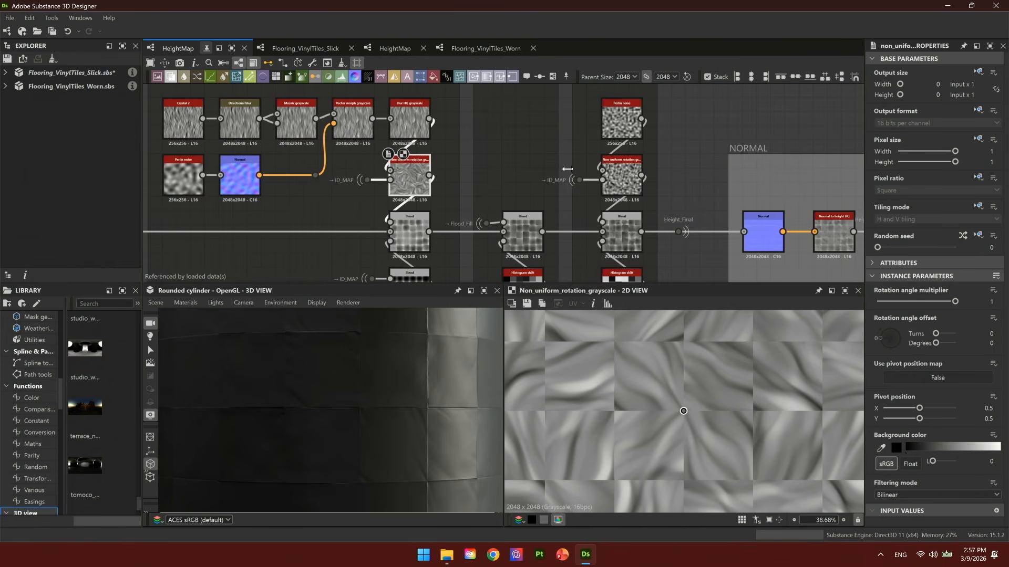
Preview the rotated Perlin noise and the Blend node feeding Height_Final in the 2D view.
{"action": "scroll", "coordinate": [630, 174], "scroll_direction": "up", "scroll_amount": 3}
{"action": "left_click", "coordinate": [625, 174]}
{"action": "double_click", "coordinate": [619, 102]}
{"action": "left_click", "coordinate": [613, 171]}
{"action": "double_click", "coordinate": [612, 169]}
{"action": "middle_click_drag", "start_coordinate": [632, 208], "coordinate": [611, 187]}
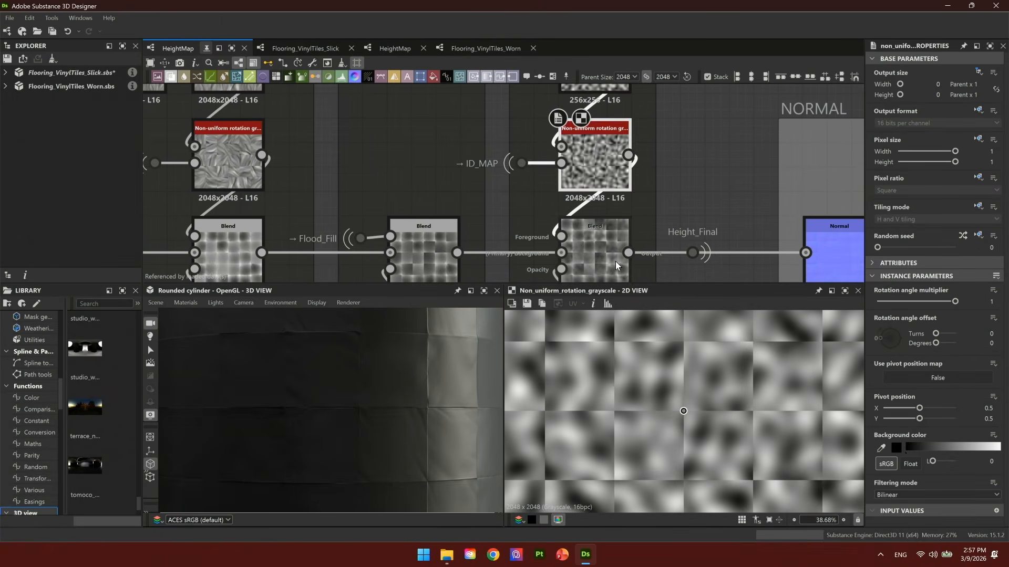
{"action": "double_click", "coordinate": [606, 260]}
Disable the wrinkle Blend node and the Blend node feeding Height_Final, and inspect the relit cylinder without them.
{"action": "middle_click_drag", "start_coordinate": [235, 253], "coordinate": [464, 190]}
{"action": "left_click", "coordinate": [464, 190]}
{"action": "key", "text": "shift+d"}
{"action": "left_click", "coordinate": [823, 196]}
{"action": "key", "text": "shift+d"}
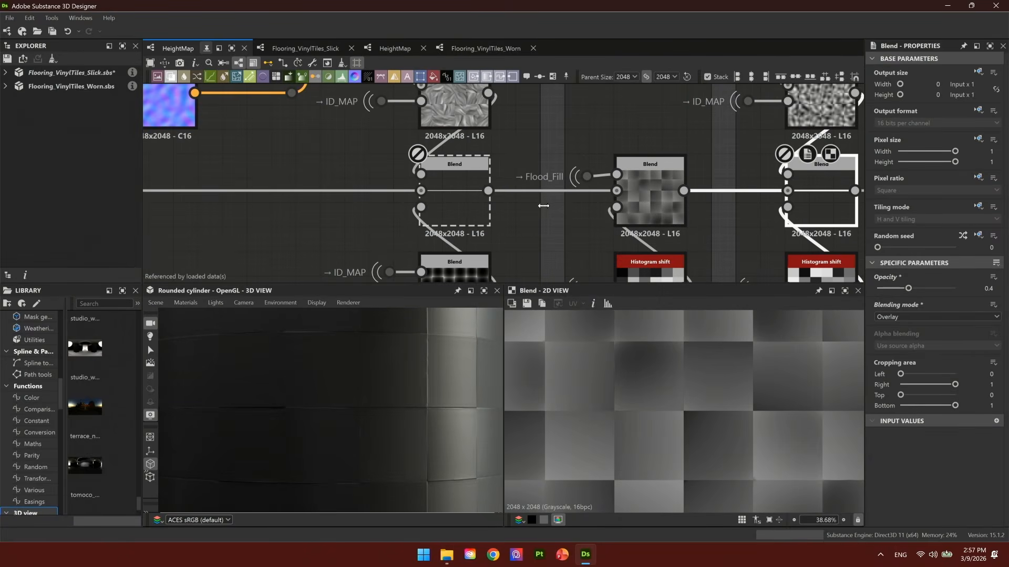
{"action": "scroll", "coordinate": [434, 365], "scroll_direction": "down", "scroll_amount": 2}
{"action": "right_click_drag", "start_coordinate": [438, 377], "coordinate": [424, 373], "text": "ctrl+shift"}
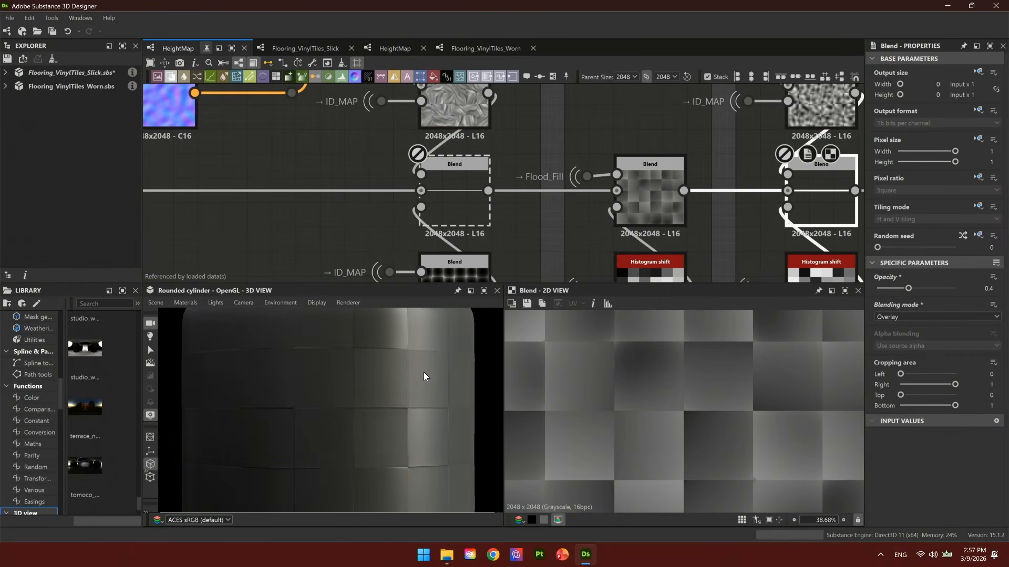
Re-enable the wrinkle Blend node and the Blend node feeding Height_Final.
{"action": "left_click", "coordinate": [459, 221]}
{"action": "double_click", "coordinate": [459, 222]}
{"action": "key", "text": "shift+d"}
{"action": "double_click", "coordinate": [822, 218]}
{"action": "key", "text": "shift+d"}
Examine the first Normal node's settings in the NORMAL frame and follow its chain to the Normal output.
{"action": "middle_click_drag", "start_coordinate": [800, 203], "coordinate": [517, 189]}
{"action": "scroll", "coordinate": [516, 189], "scroll_direction": "down", "scroll_amount": 2}
{"action": "middle_click_drag", "start_coordinate": [682, 192], "coordinate": [444, 183]}
{"action": "left_click", "coordinate": [442, 184]}
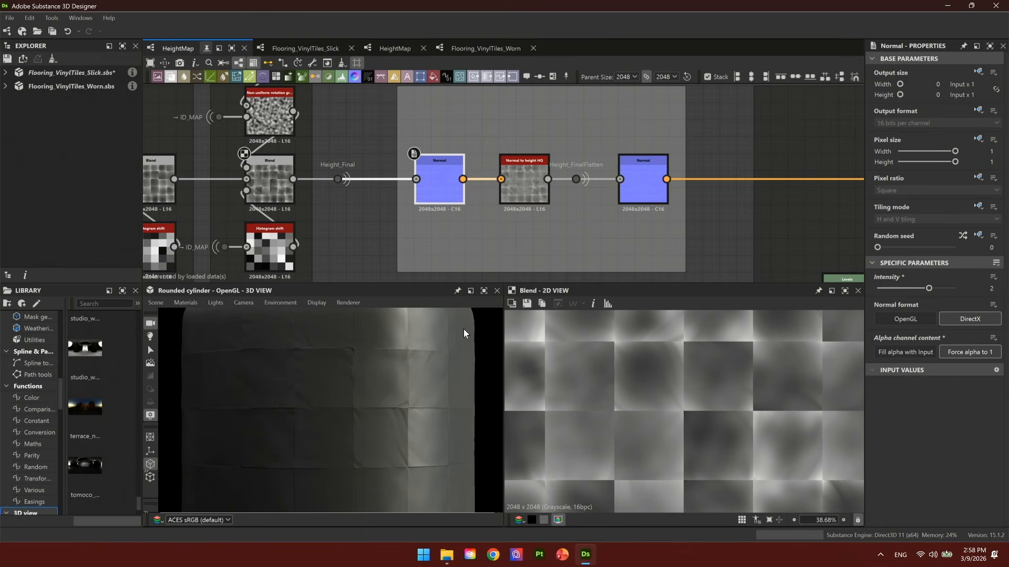
{"action": "middle_click_drag", "start_coordinate": [580, 213], "coordinate": [453, 215]}
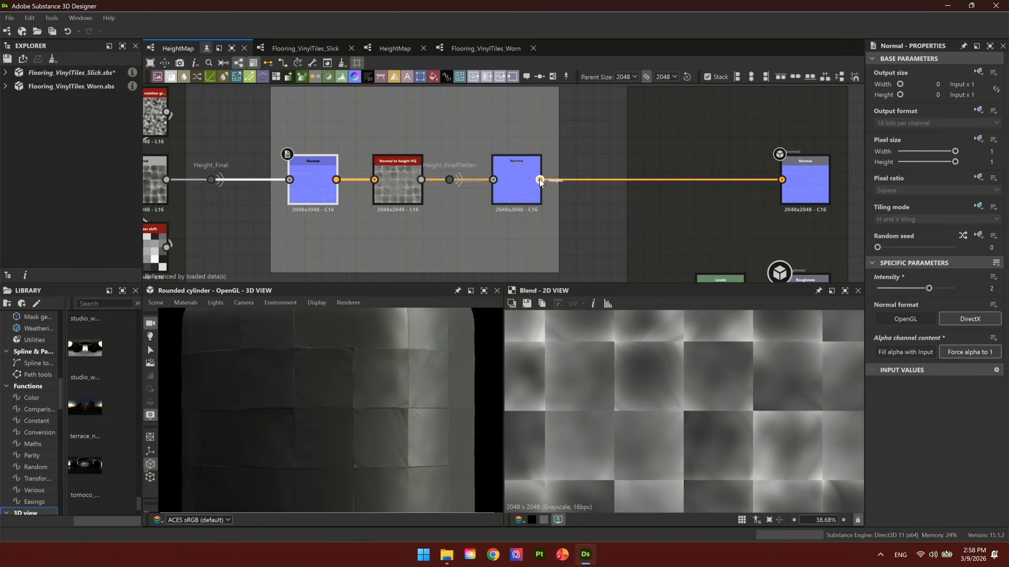
Show the Flooring_VinylTiles_Slick graph's outputs on the cylinder in the 3D view.
{"action": "scroll", "coordinate": [414, 443], "scroll_direction": "up", "scroll_amount": 3}
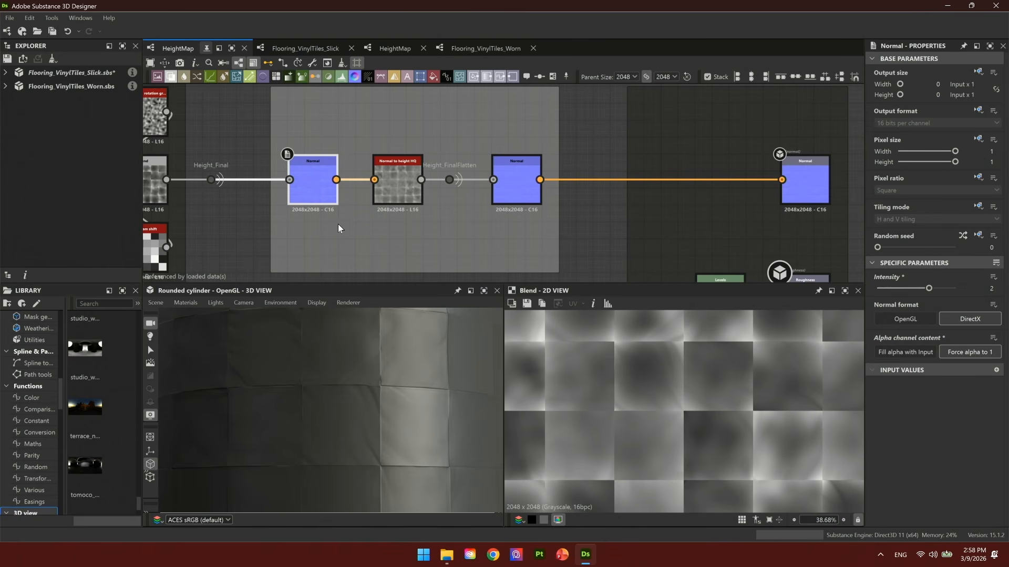
{"action": "left_click", "coordinate": [280, 47]}
{"action": "right_click", "coordinate": [284, 241]}
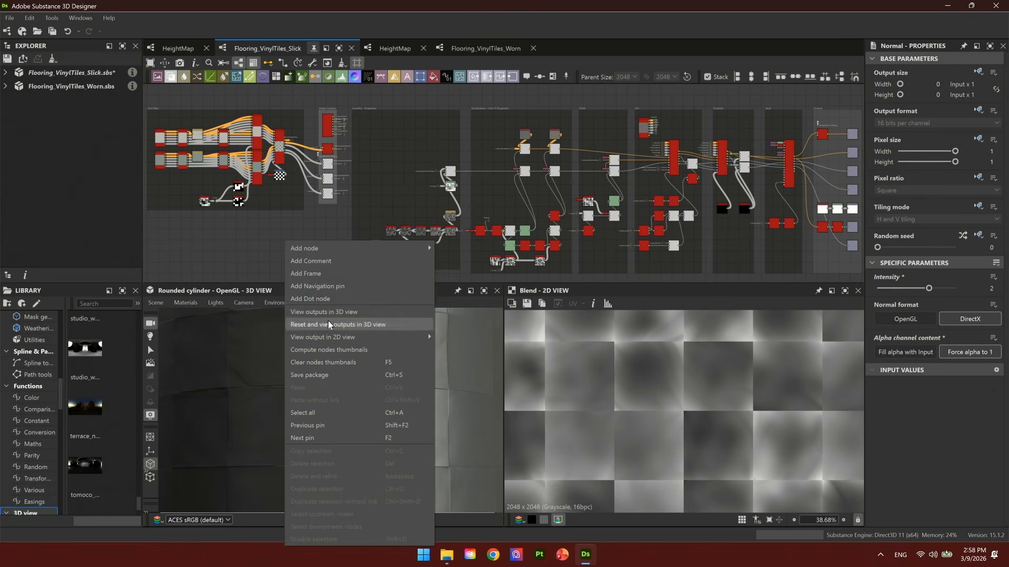
{"action": "left_click", "coordinate": [329, 314]}
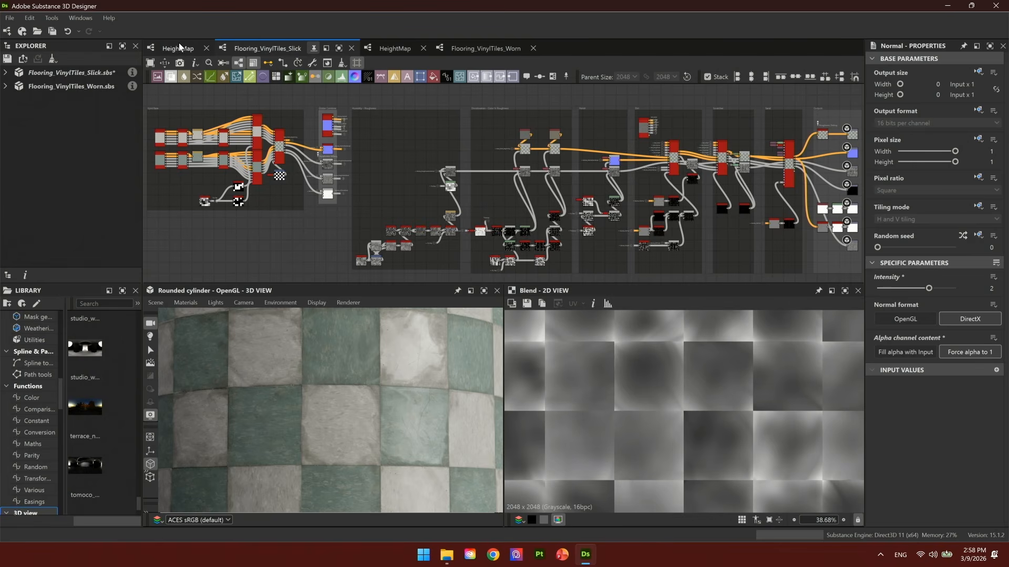
Return to the Slick HeightMap graph and look over the output nodes below the Normal output.
{"action": "left_click", "coordinate": [179, 47]}
{"action": "scroll", "coordinate": [667, 158], "scroll_direction": "down", "scroll_amount": 4}
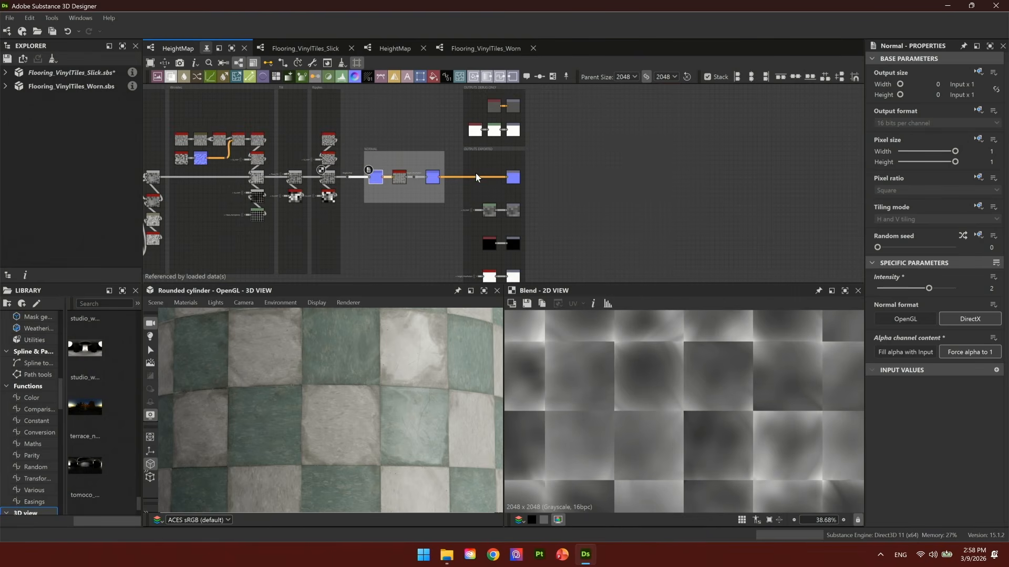
{"action": "middle_click_drag", "start_coordinate": [495, 208], "coordinate": [505, 125]}
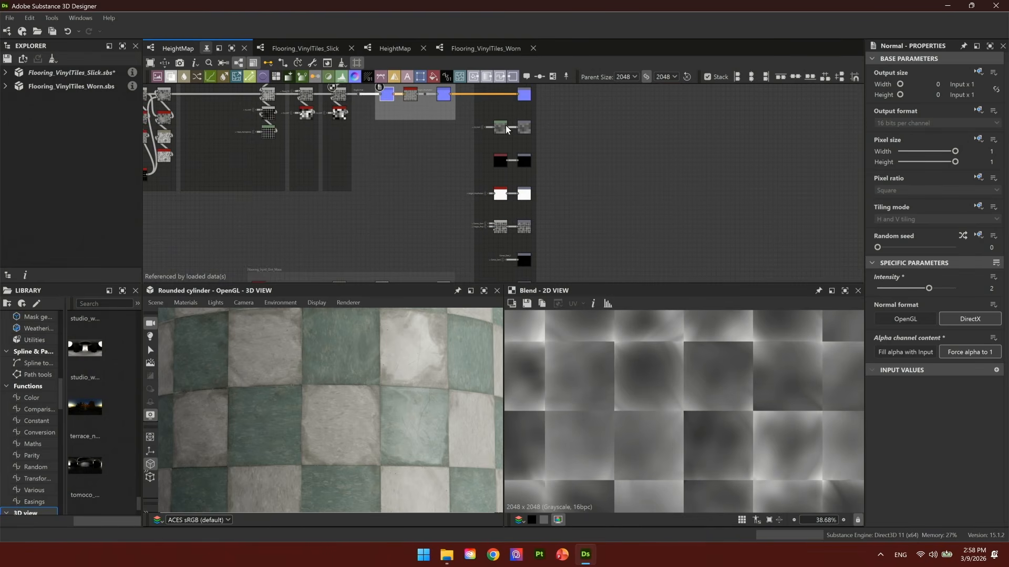
Examine the overall Flooring_VinylTiles_Slick graph, selecting its Vynil Base, Global Combine and Humidity - Roughness frames in turn.
{"action": "left_click", "coordinate": [284, 49]}
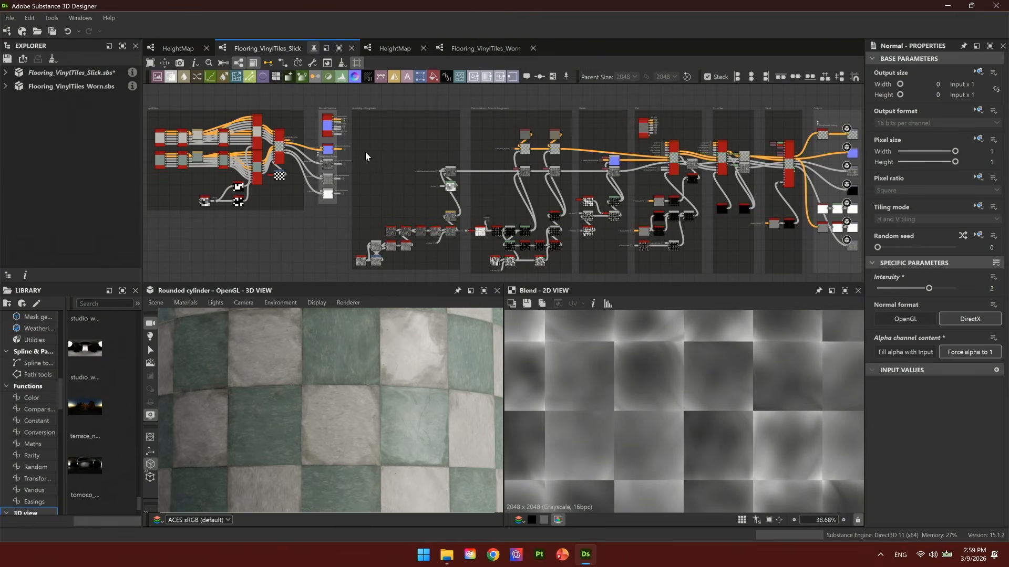
{"action": "scroll", "coordinate": [463, 198], "scroll_direction": "down", "scroll_amount": 2}
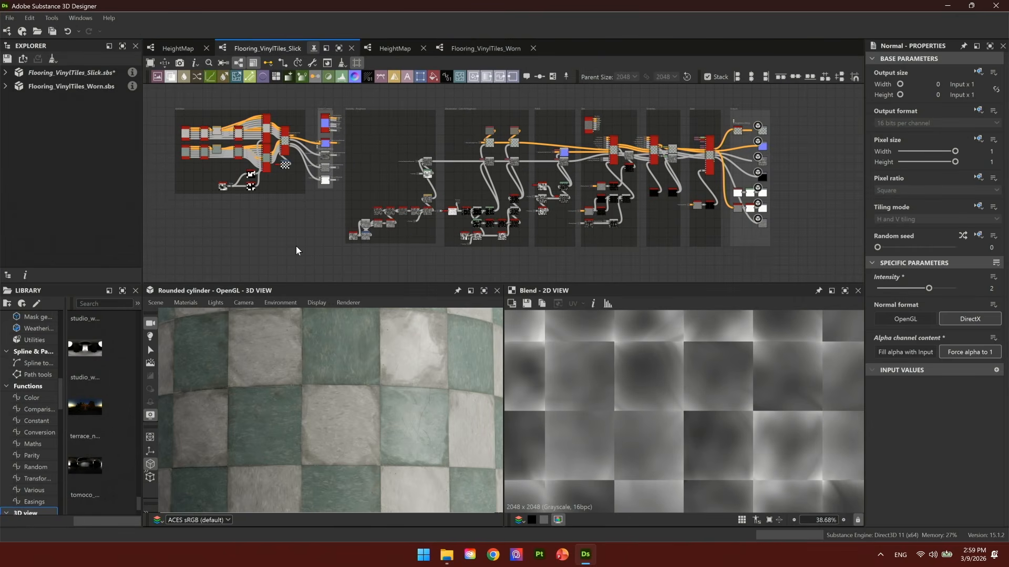
{"action": "scroll", "coordinate": [238, 157], "scroll_direction": "up", "scroll_amount": 3}
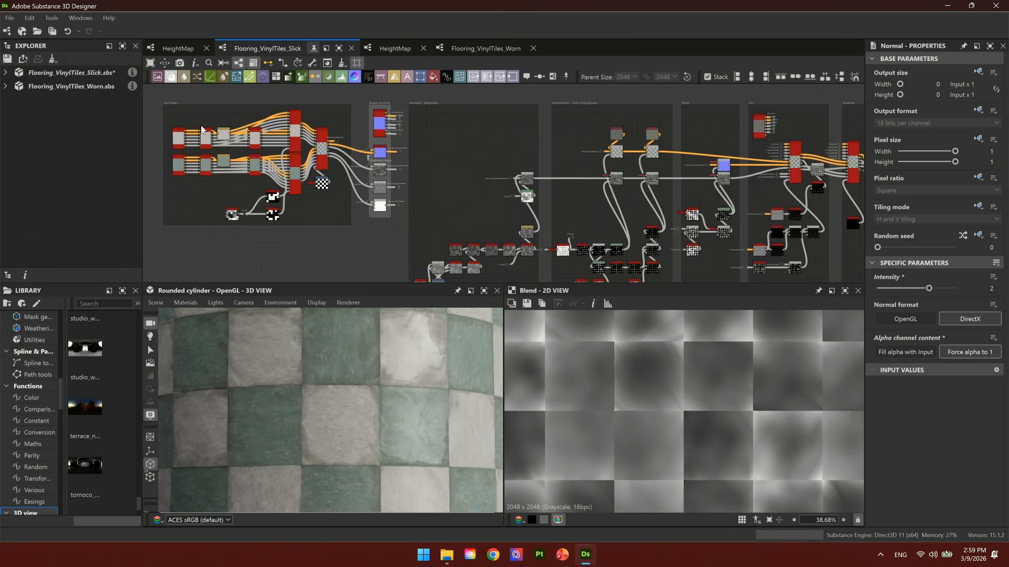
{"action": "left_click", "coordinate": [264, 118]}
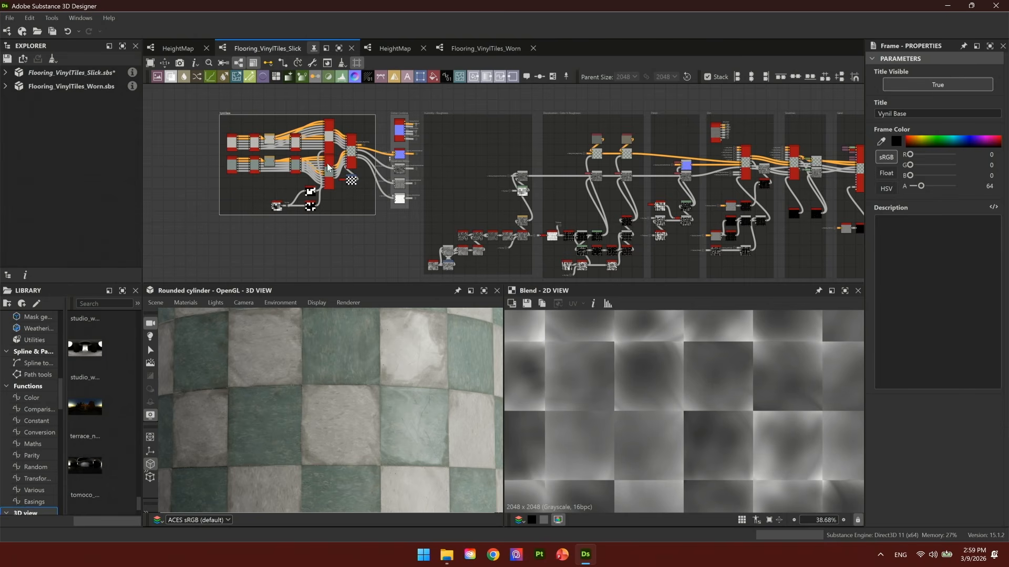
{"action": "left_click", "coordinate": [397, 111]}
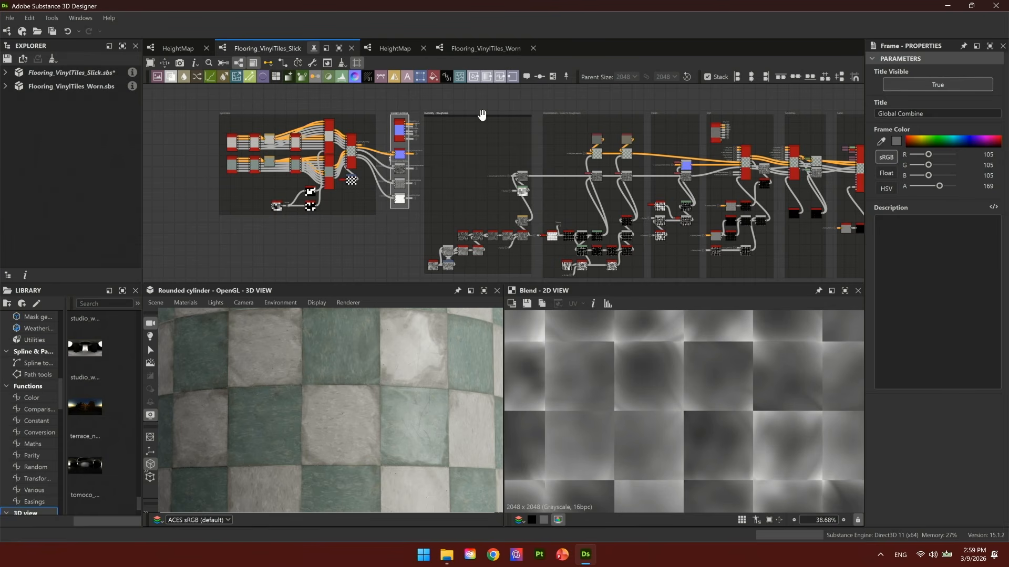
{"action": "left_click", "coordinate": [483, 115]}
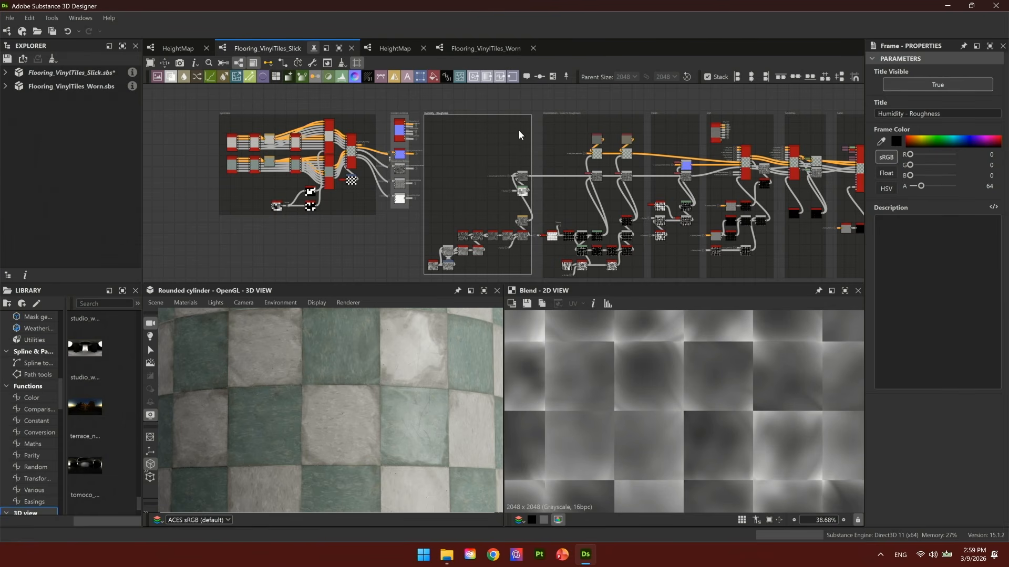
Select the three frames from Humidity - Roughness onward together, and after that the three frames preceding the outputs.
{"action": "middle_click_drag", "start_coordinate": [486, 140], "coordinate": [281, 97]}
{"action": "left_click_drag", "start_coordinate": [280, 95], "coordinate": [507, 120]}
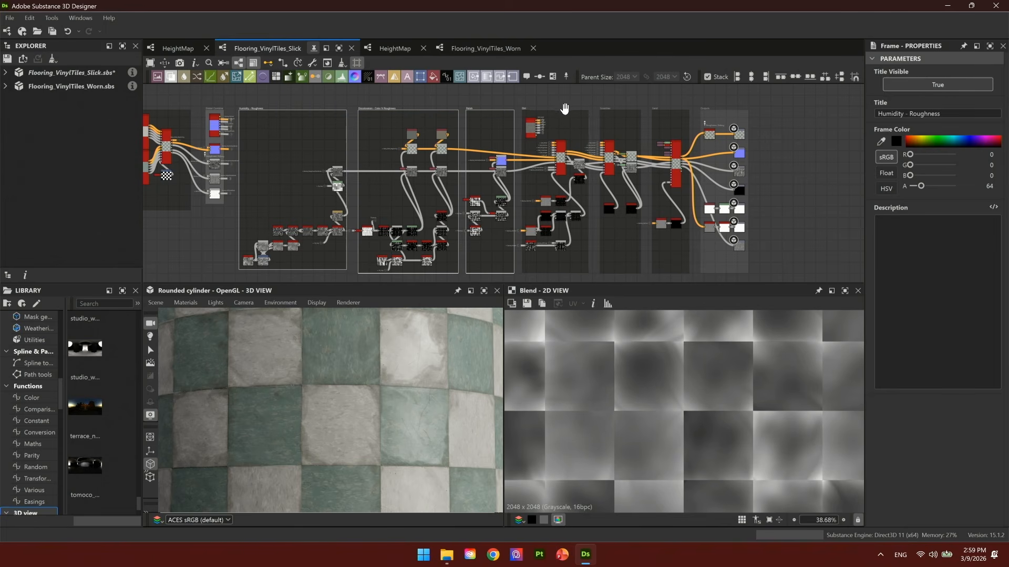
{"action": "left_click_drag", "start_coordinate": [566, 98], "coordinate": [675, 123]}
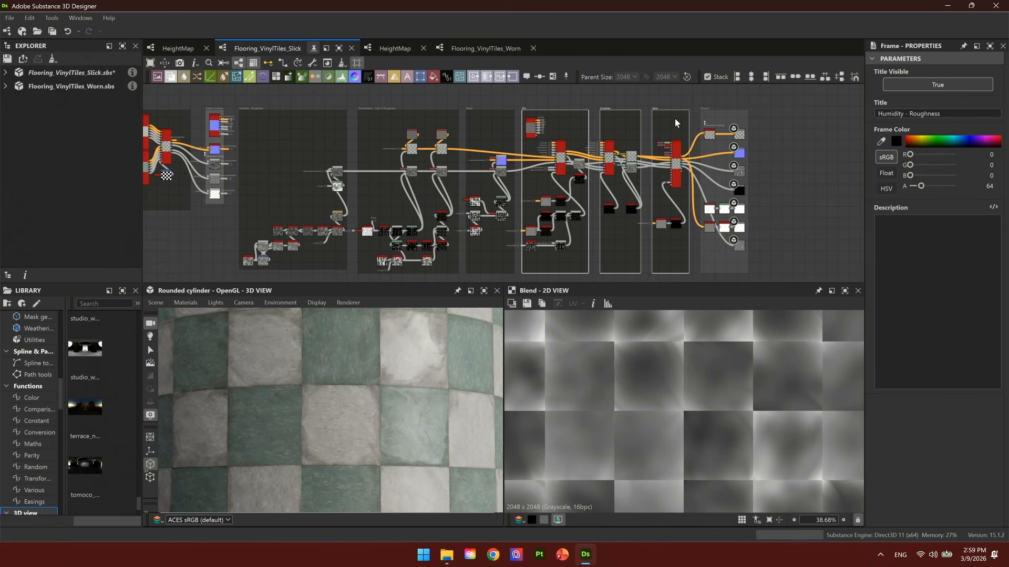
Preview the light vinyl surface node of the Vynil Base frame on the cylinder and inspect its texture up close.
{"action": "middle_click_drag", "start_coordinate": [292, 150], "coordinate": [422, 146]}
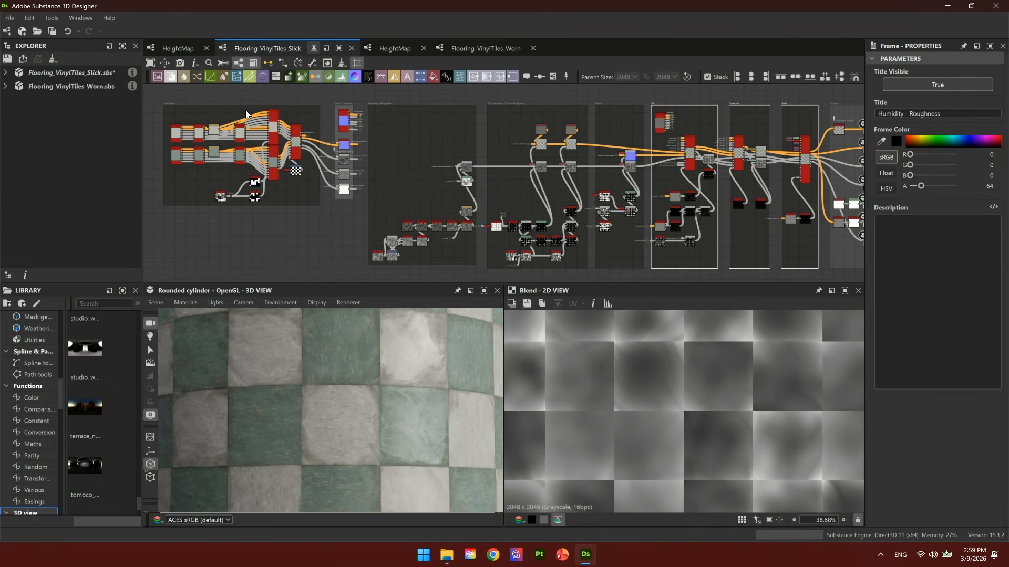
{"action": "scroll", "coordinate": [245, 109], "scroll_direction": "up", "scroll_amount": 4}
{"action": "middle_click_drag", "start_coordinate": [239, 146], "coordinate": [363, 122]}
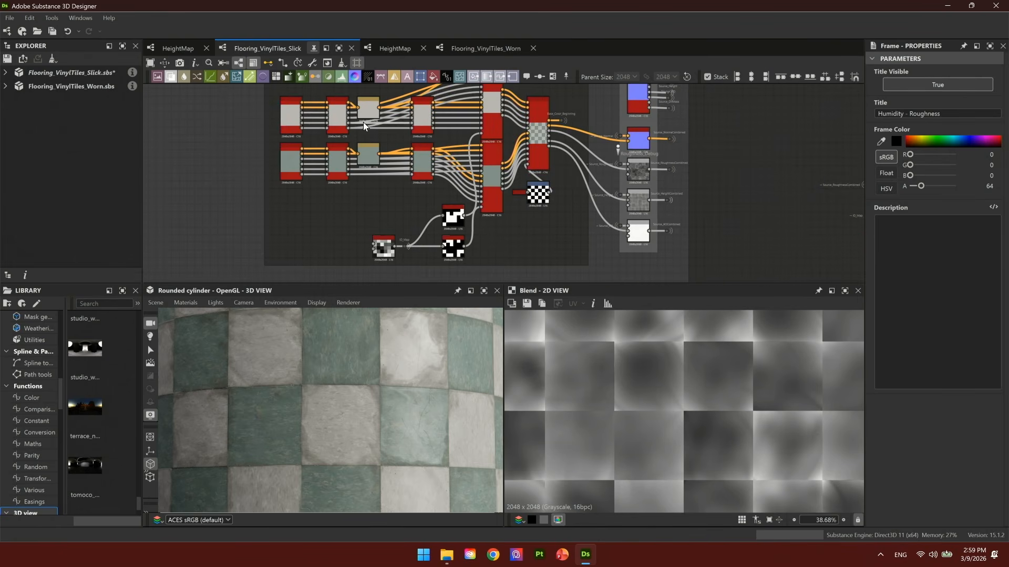
{"action": "left_click", "coordinate": [291, 118]}
{"action": "scroll", "coordinate": [361, 384], "scroll_direction": "up", "scroll_amount": 5}
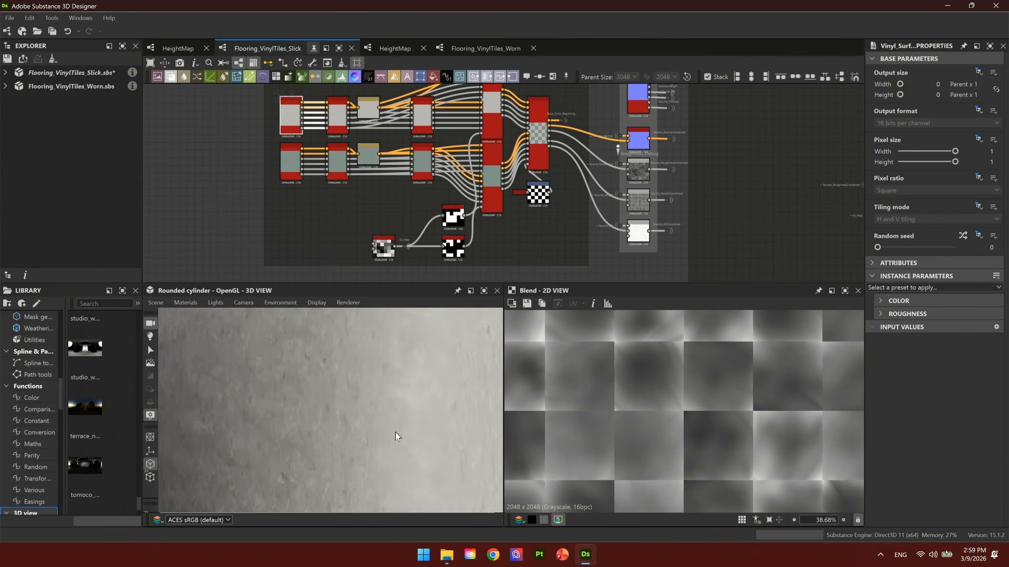
{"action": "mouse_move", "coordinate": [395, 424]}
{"action": "left_mouse_down"}
{"action": "mouse_move", "coordinate": [414, 421]}
{"action": "mouse_move", "coordinate": [412, 432]}
{"action": "left_mouse_up"}
{"action": "scroll", "coordinate": [412, 432], "scroll_direction": "down", "scroll_amount": 1}
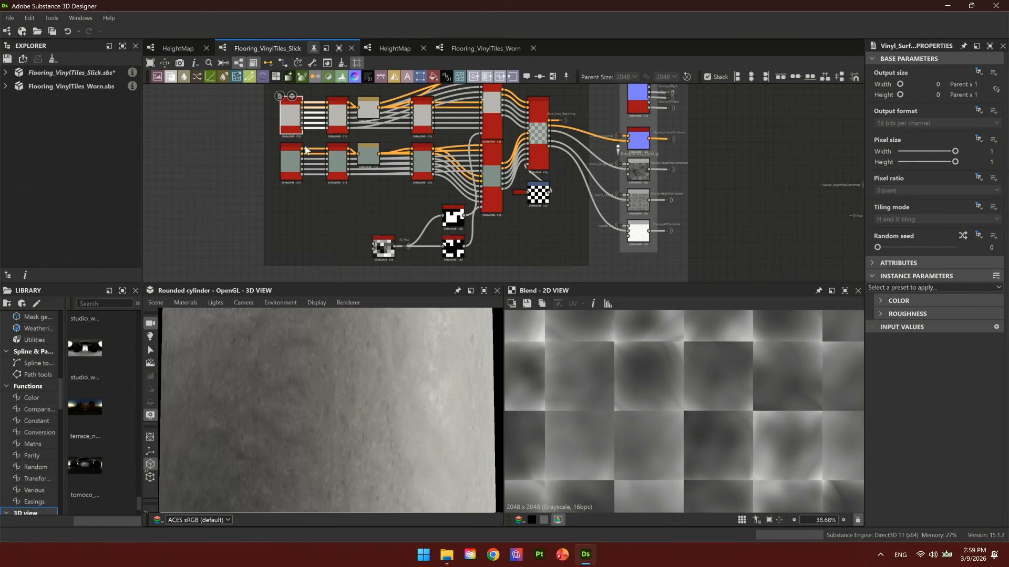
Show the light vinyl surface's base color in the 2D view, check its Color parameters, and preview the green vinyl surface on the cylinder.
{"action": "middle_click_drag", "start_coordinate": [355, 142], "coordinate": [289, 164]}
{"action": "scroll", "coordinate": [237, 138], "scroll_direction": "up", "scroll_amount": 1}
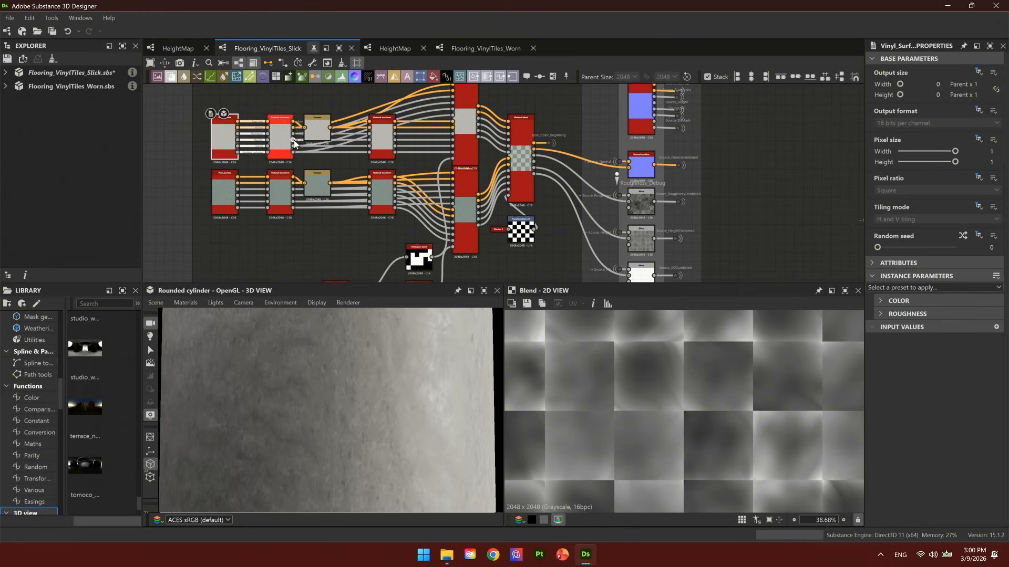
{"action": "double_click", "coordinate": [225, 136]}
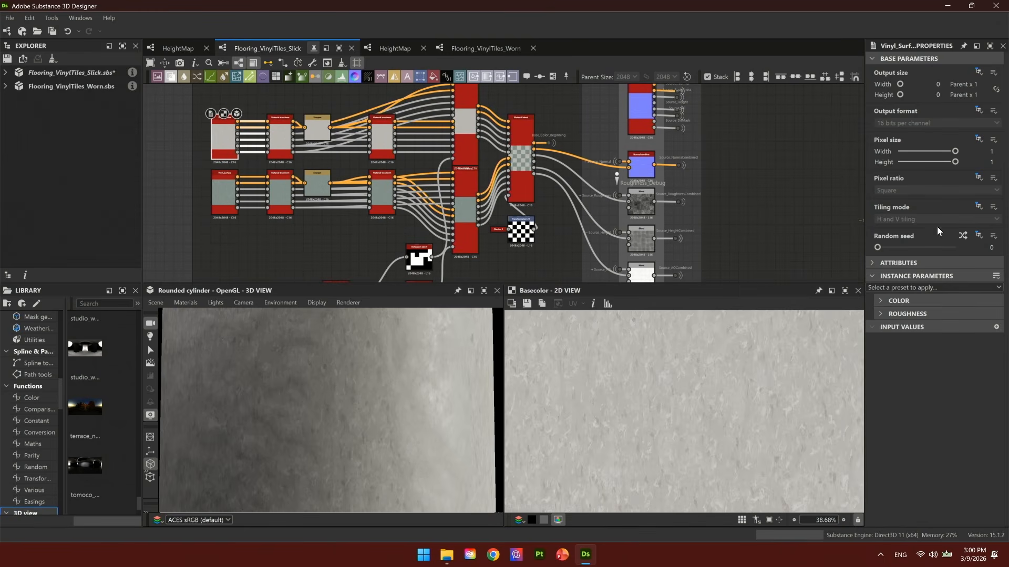
{"action": "left_click", "coordinate": [931, 303]}
{"action": "left_click", "coordinate": [931, 304]}
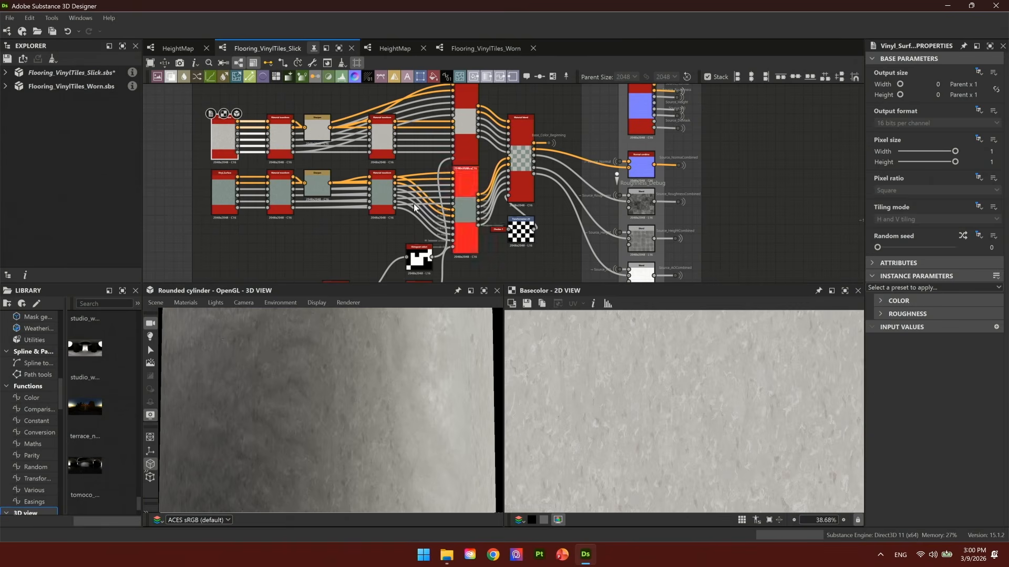
{"action": "left_click", "coordinate": [226, 191]}
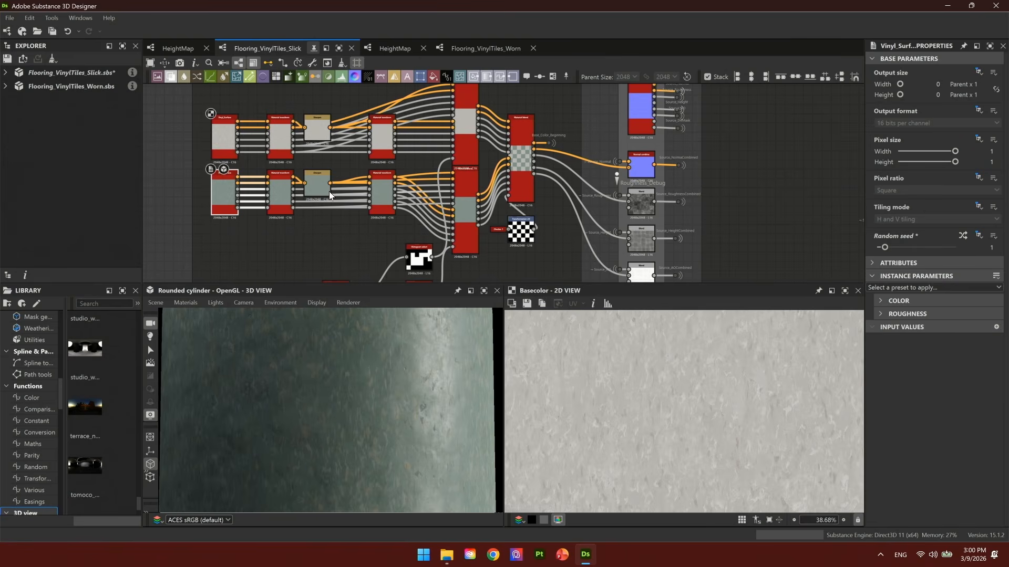
Compare the light vinyl surface with its Material transform, Sharpen and second Material transform nodes in the 2D view.
{"action": "scroll", "coordinate": [276, 139], "scroll_direction": "up", "scroll_amount": 2}
{"action": "left_click", "coordinate": [280, 139]}
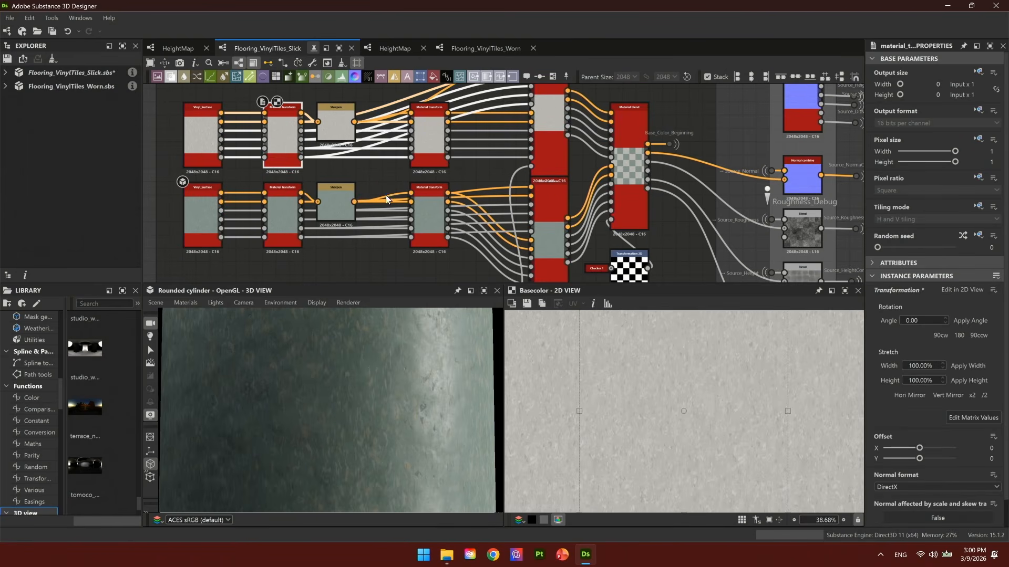
{"action": "left_click", "coordinate": [203, 137]}
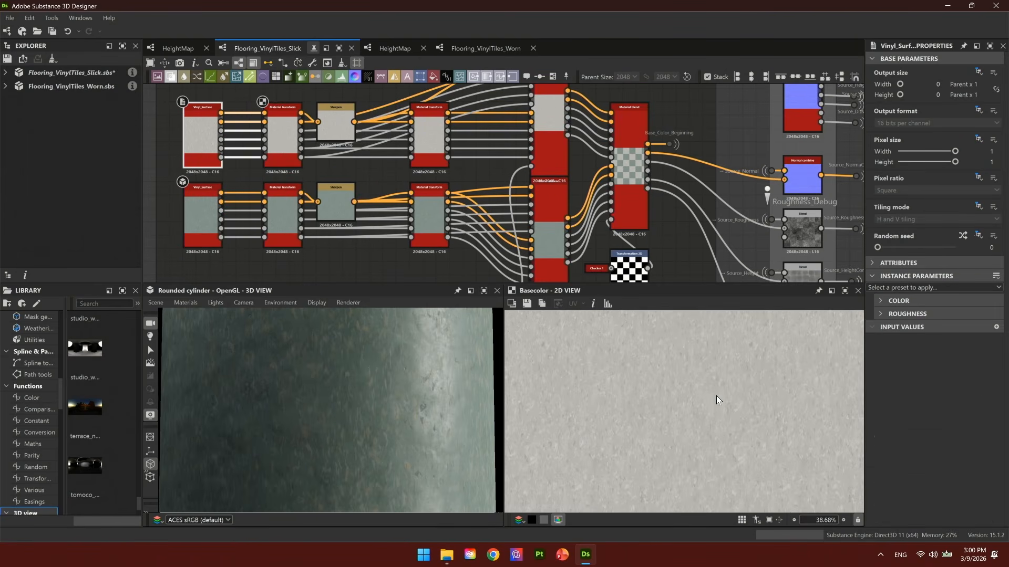
{"action": "left_click", "coordinate": [279, 144]}
{"action": "left_click", "coordinate": [342, 122]}
{"action": "left_click", "coordinate": [426, 137]}
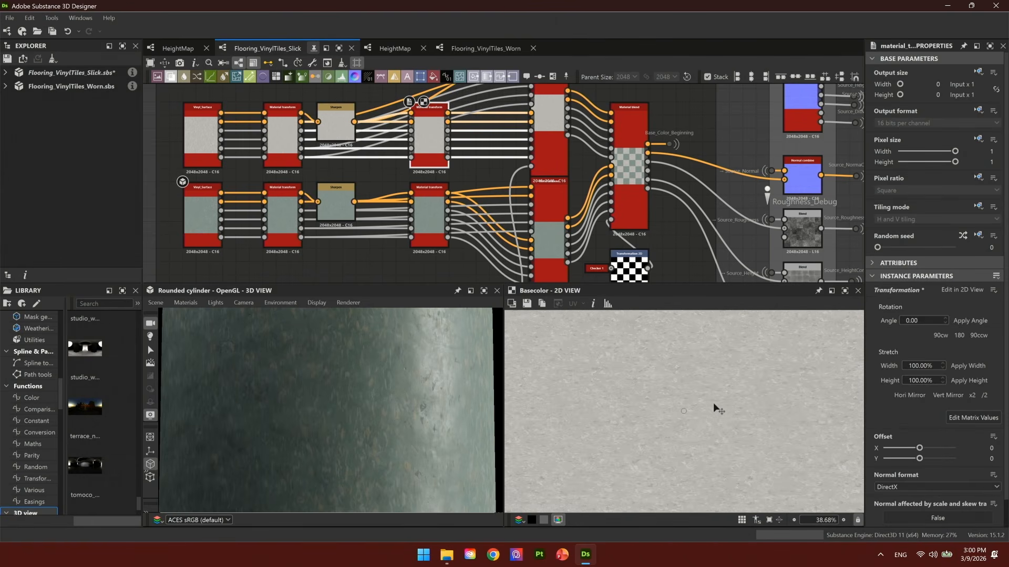
Examine the light tile's material node and preview the Material blend's base color in the 2D view.
{"action": "middle_click_drag", "start_coordinate": [559, 210], "coordinate": [494, 239]}
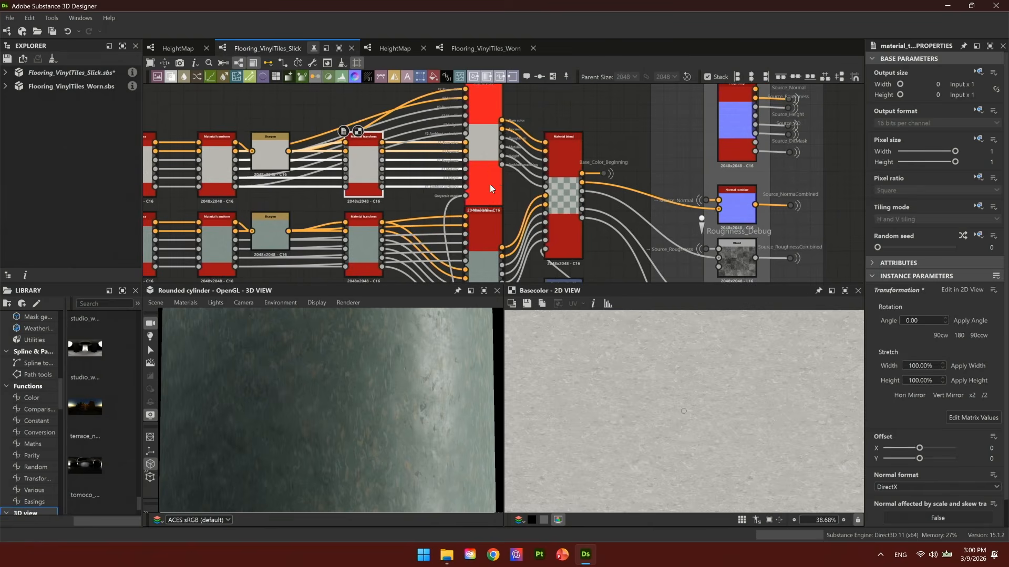
{"action": "left_click", "coordinate": [487, 150]}
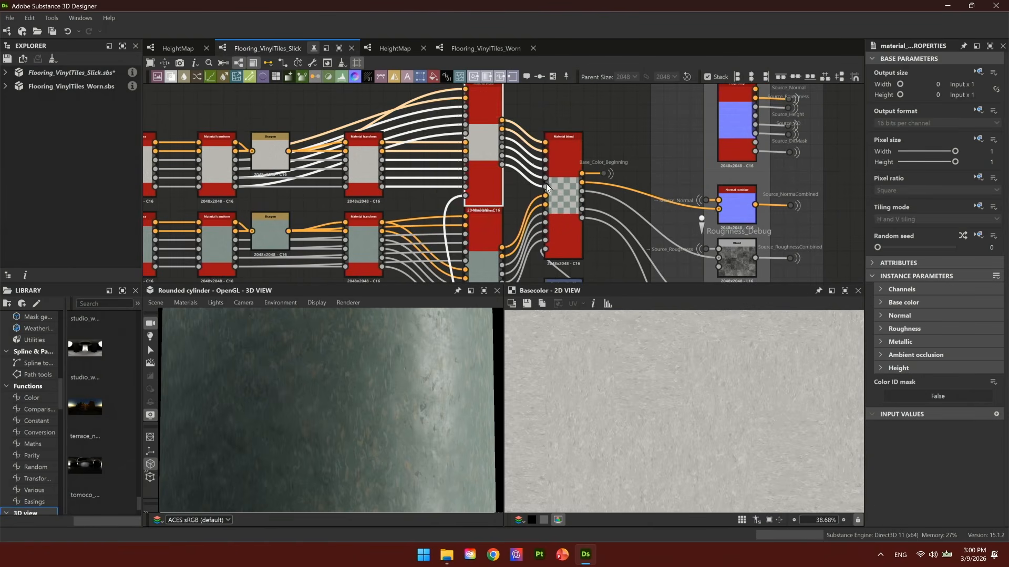
{"action": "left_click", "coordinate": [565, 190]}
{"action": "scroll", "coordinate": [735, 455], "scroll_direction": "up", "scroll_amount": 2}
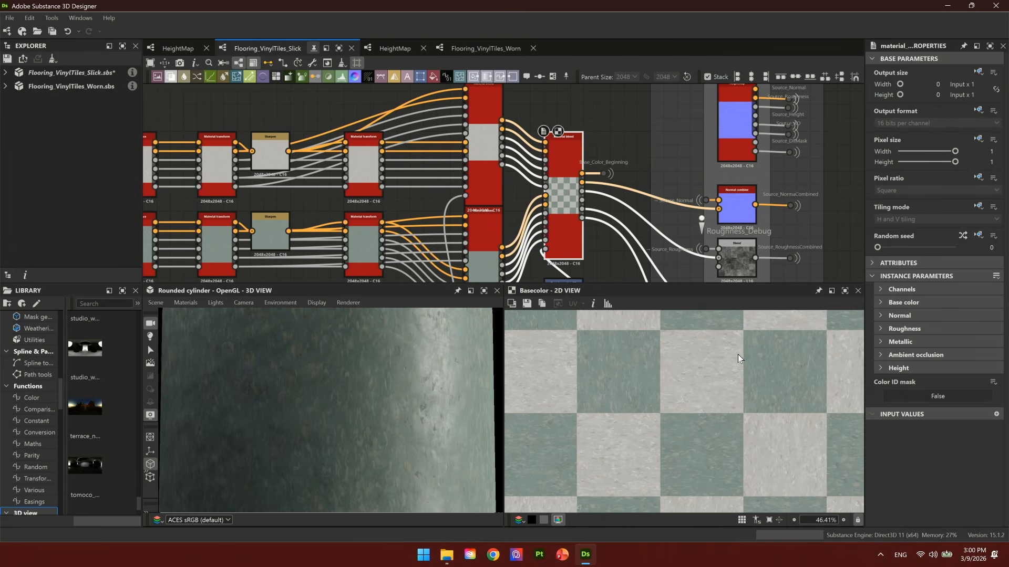
Apply the Material blend node to the cylinder in the 3D view and inspect the checkered tiles from another angle.
{"action": "left_click_drag", "start_coordinate": [560, 192], "coordinate": [292, 427]}
{"action": "right_click_drag", "start_coordinate": [292, 426], "coordinate": [356, 445]}
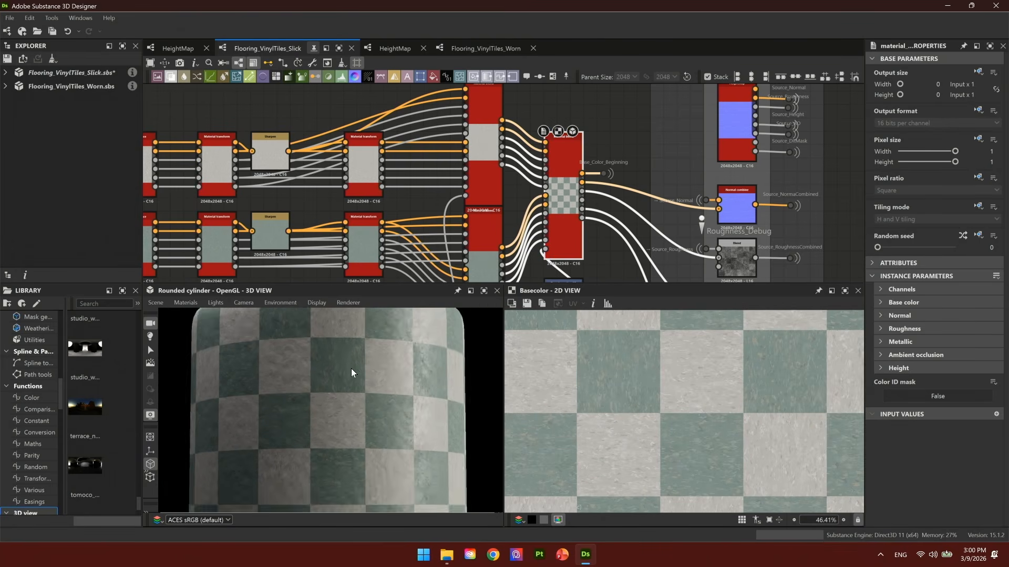
{"action": "mouse_move", "coordinate": [356, 445]}
{"action": "left_mouse_down"}
{"action": "mouse_move", "coordinate": [367, 415]}
{"action": "mouse_move", "coordinate": [364, 430]}
{"action": "left_mouse_up"}
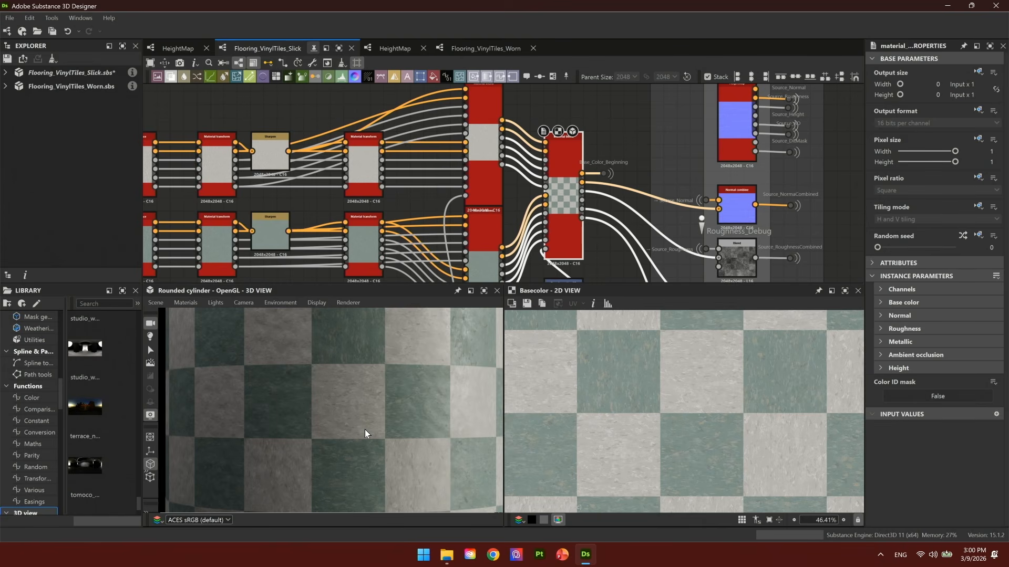
Apply the Normal combine node to the cylinder's Normal channel, inspect the relief, and briefly revisit the HeightMap graph.
{"action": "middle_click_drag", "start_coordinate": [713, 233], "coordinate": [649, 214]}
{"action": "left_click_drag", "start_coordinate": [398, 435], "coordinate": [399, 394]}
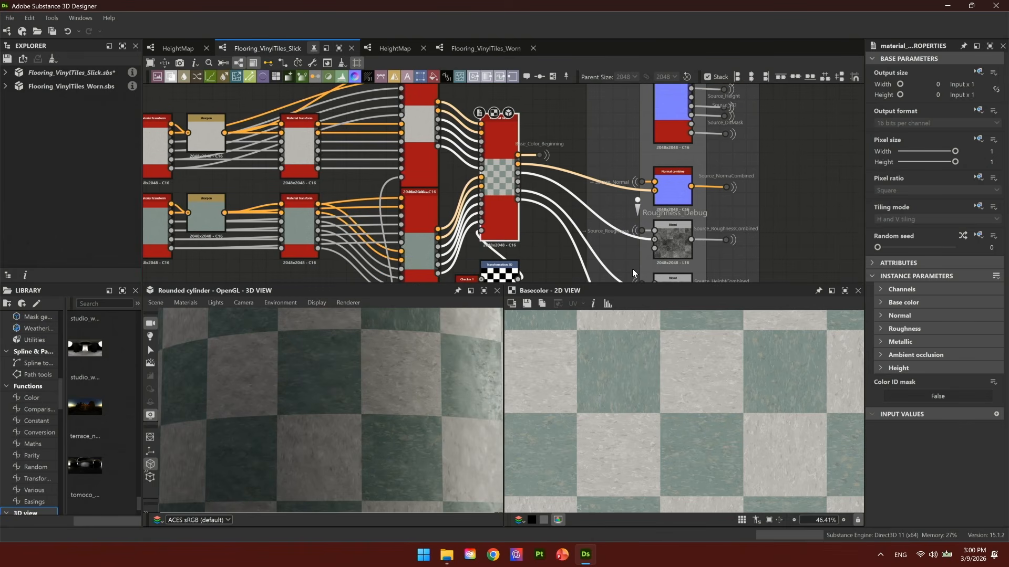
{"action": "right_click", "coordinate": [392, 387]}
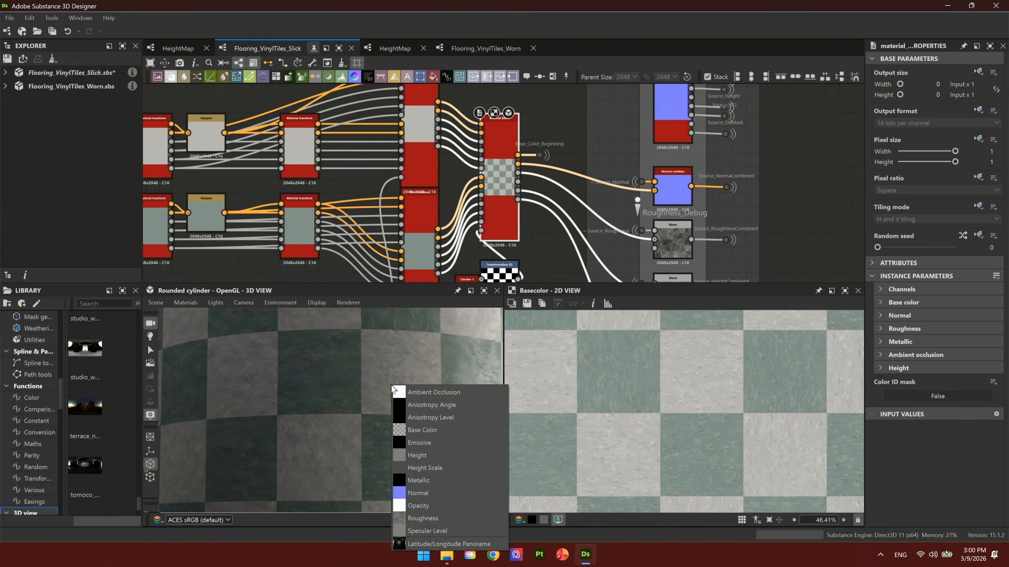
{"action": "left_click", "coordinate": [417, 487]}
{"action": "left_click_drag", "start_coordinate": [378, 462], "coordinate": [364, 406]}
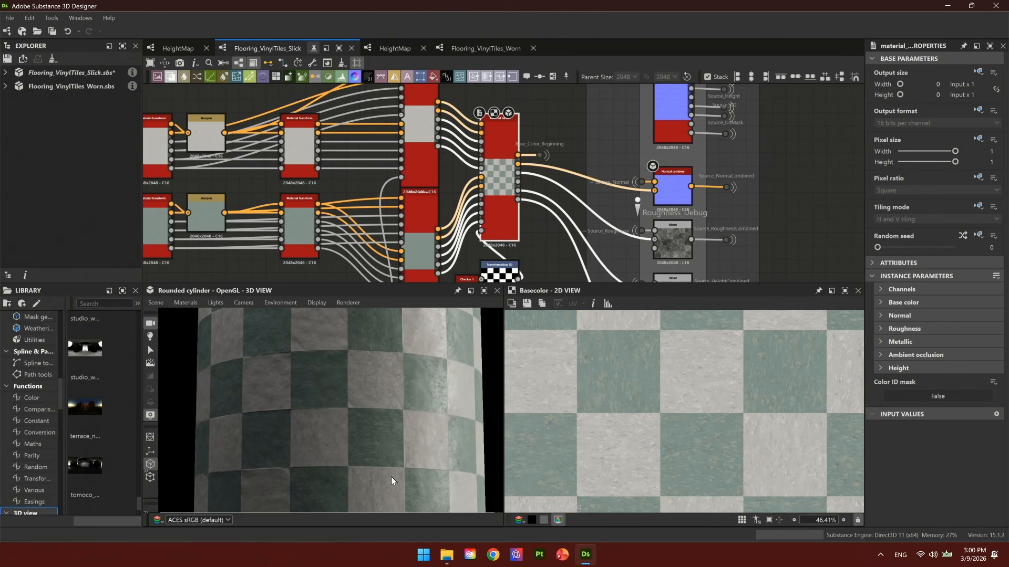
{"action": "left_click", "coordinate": [176, 47]}
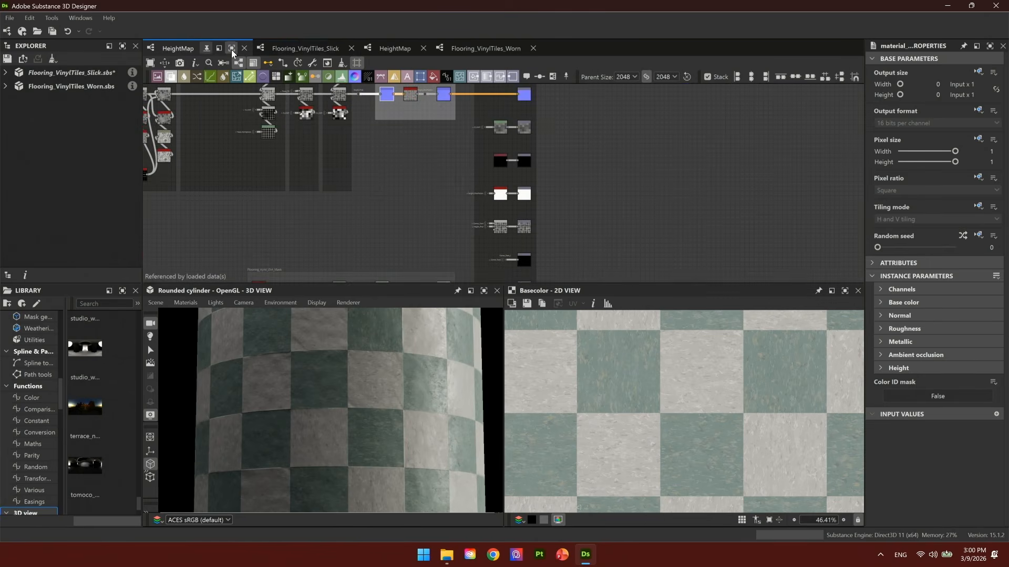
{"action": "left_click", "coordinate": [284, 49]}
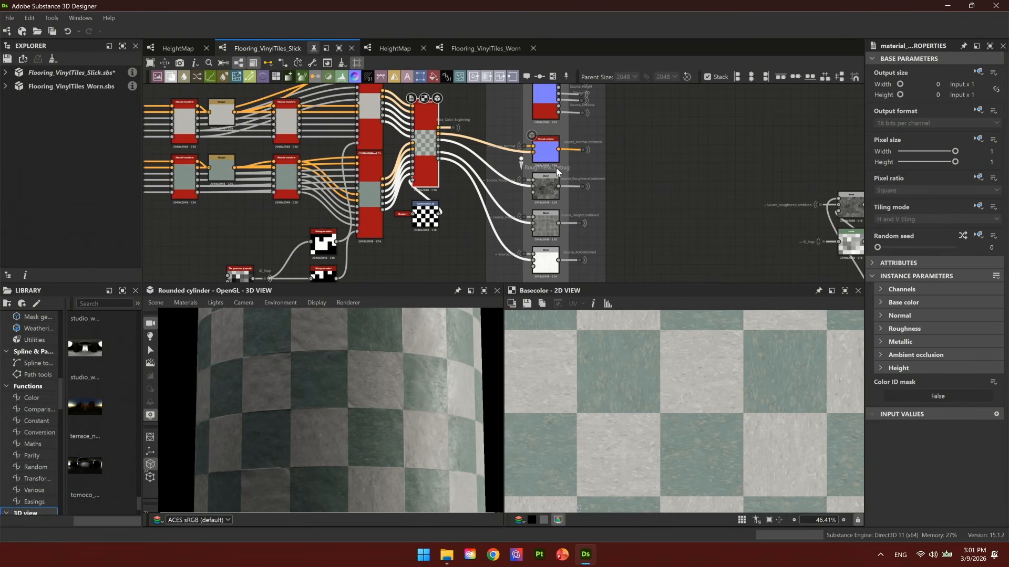
Apply the Blend node fed by Source_RoughnessCombined to the cylinder's Roughness channel and inspect its sheen.
{"action": "middle_click_drag", "start_coordinate": [623, 215], "coordinate": [399, 269]}
{"action": "scroll", "coordinate": [522, 232], "scroll_direction": "down", "scroll_amount": 2}
{"action": "middle_click_drag", "start_coordinate": [423, 196], "coordinate": [178, 157]}
{"action": "left_click", "coordinate": [344, 178]}
{"action": "right_click", "coordinate": [342, 428]}
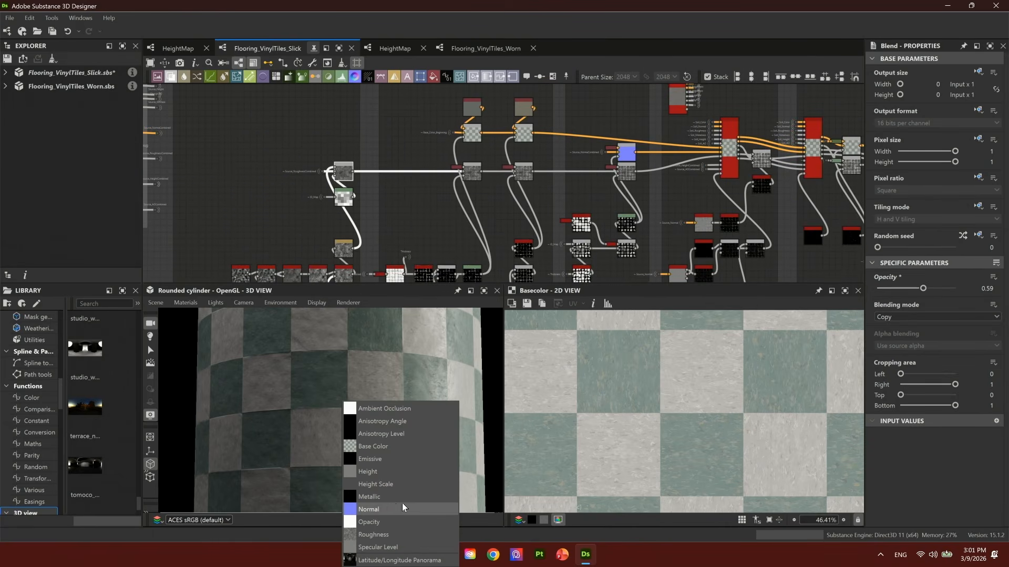
{"action": "left_click", "coordinate": [389, 533]}
{"action": "scroll", "coordinate": [389, 457], "scroll_direction": "up", "scroll_amount": 2}
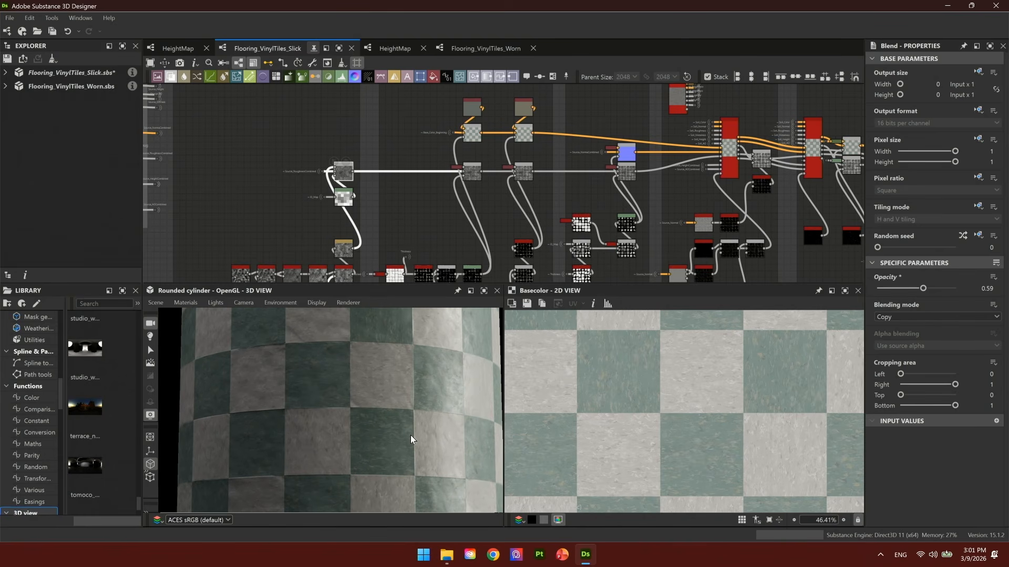
Examine the base color layering section and open the settings of the first Blend fed by Base_Color_Beginning.
{"action": "scroll", "coordinate": [280, 191], "scroll_direction": "down", "scroll_amount": 2}
{"action": "middle_click_drag", "start_coordinate": [280, 192], "coordinate": [388, 152]}
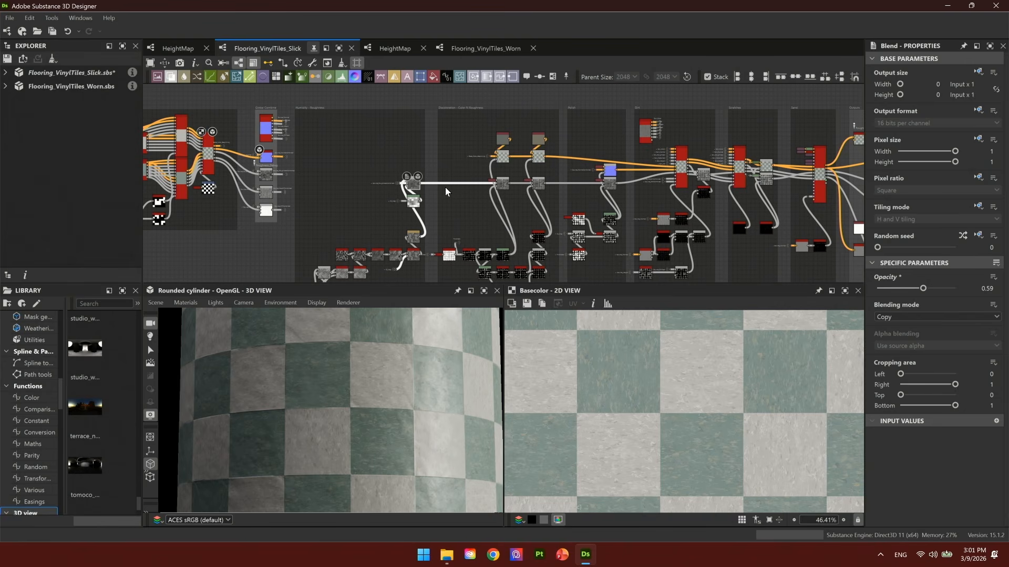
{"action": "scroll", "coordinate": [527, 189], "scroll_direction": "up", "scroll_amount": 2}
{"action": "scroll", "coordinate": [377, 178], "scroll_direction": "up", "scroll_amount": 1}
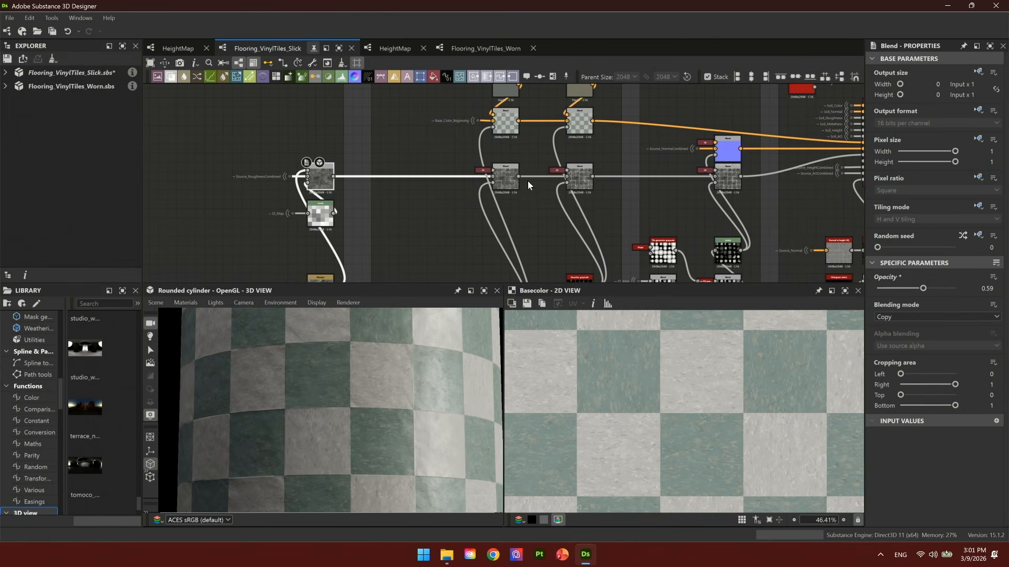
{"action": "middle_click_drag", "start_coordinate": [513, 164], "coordinate": [449, 188]}
{"action": "left_click", "coordinate": [443, 144]}
{"action": "scroll", "coordinate": [441, 144], "scroll_direction": "up", "scroll_amount": 2}
{"action": "scroll", "coordinate": [711, 423], "scroll_direction": "up", "scroll_amount": 1}
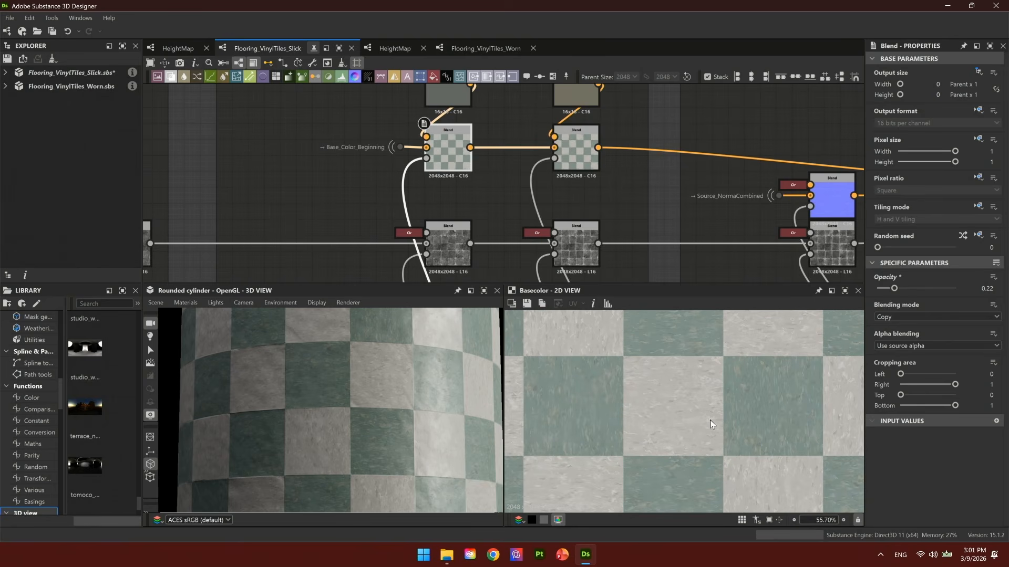
Compare the Base_Color_Beginning input with both base color Blends in the 2D view, and set the first Blend's opacity to 1.
{"action": "double_click", "coordinate": [456, 155]}
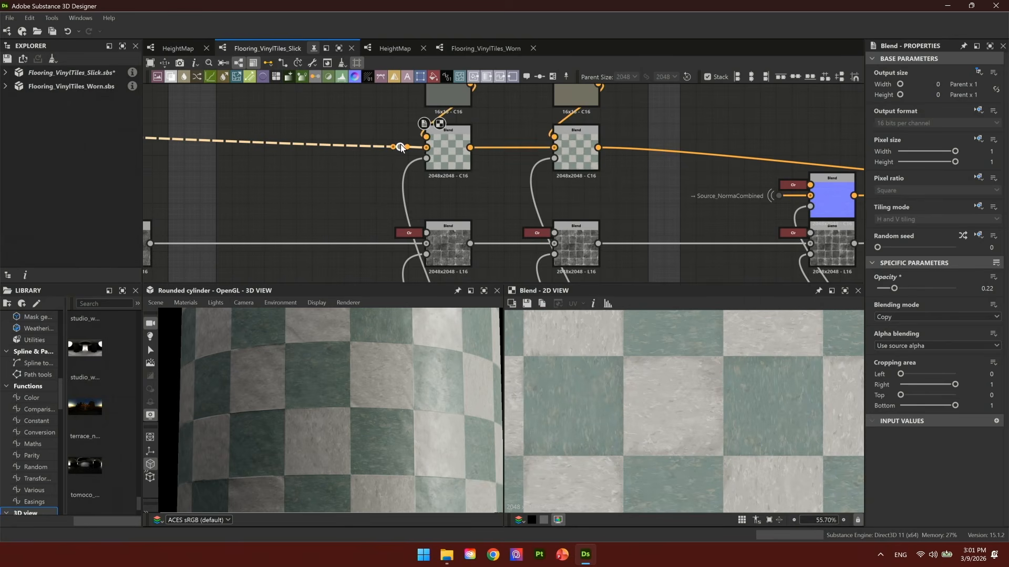
{"action": "double_click", "coordinate": [401, 148]}
{"action": "left_click", "coordinate": [578, 153]}
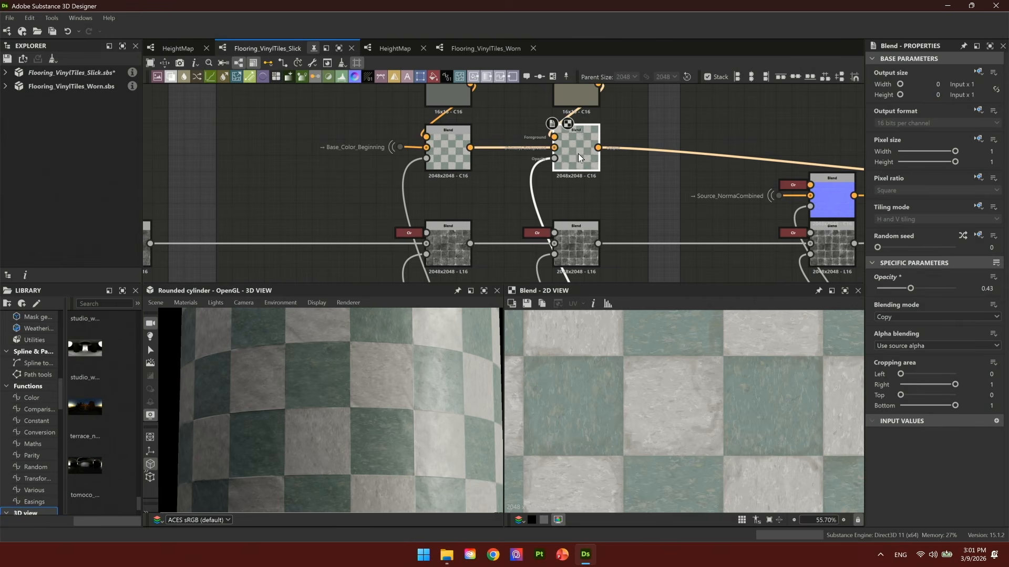
{"action": "left_click_drag", "start_coordinate": [894, 288], "coordinate": [959, 292]}
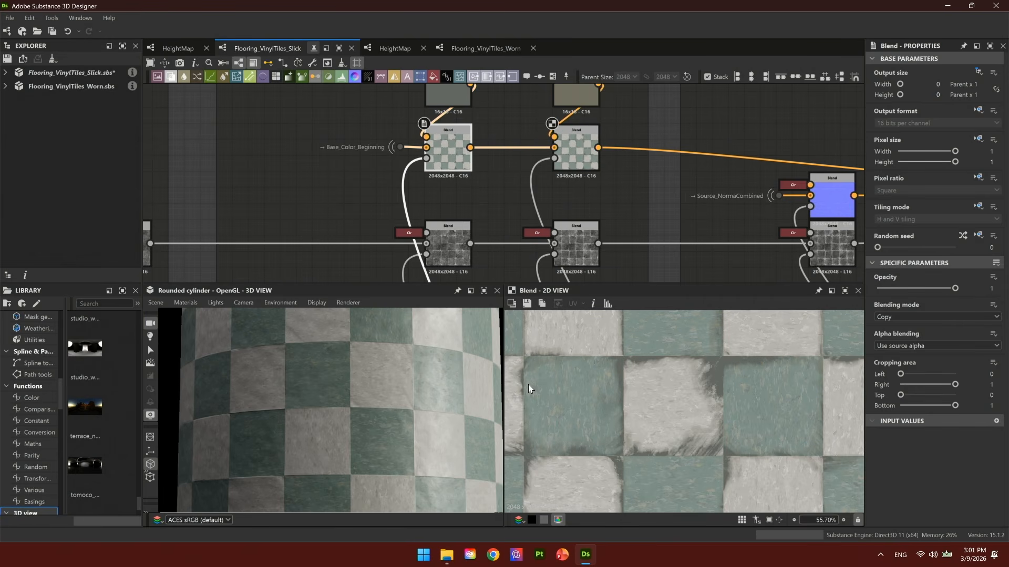
Apply the second base color Blend to the cylinder's Base Color and the second grayscale Blend below it to Roughness.
{"action": "left_click_drag", "start_coordinate": [576, 149], "coordinate": [325, 421]}
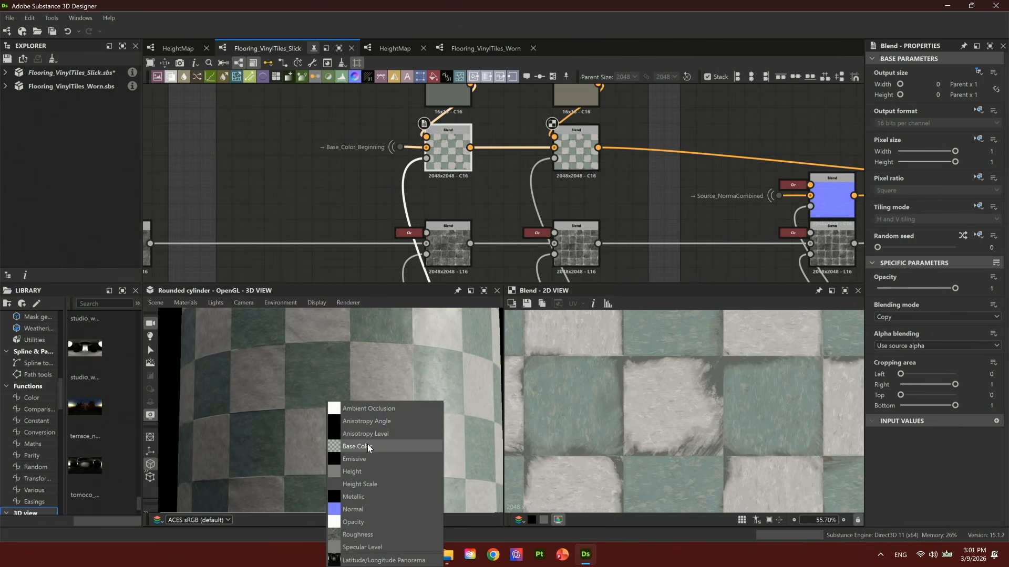
{"action": "left_click", "coordinate": [367, 444]}
{"action": "middle_click_drag", "start_coordinate": [549, 188], "coordinate": [482, 120]}
{"action": "left_click_drag", "start_coordinate": [507, 172], "coordinate": [393, 447]}
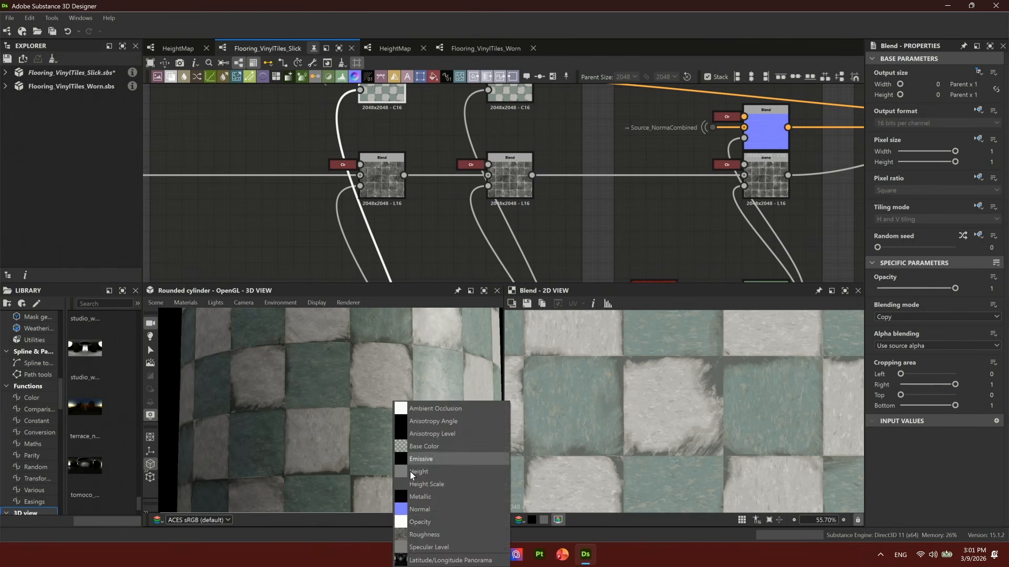
{"action": "left_click", "coordinate": [428, 532]}
Compare the Base_Color_Beginning input with the second base color Blend, and set that Blend's opacity to 1.
{"action": "middle_click_drag", "start_coordinate": [389, 77], "coordinate": [349, 181]}
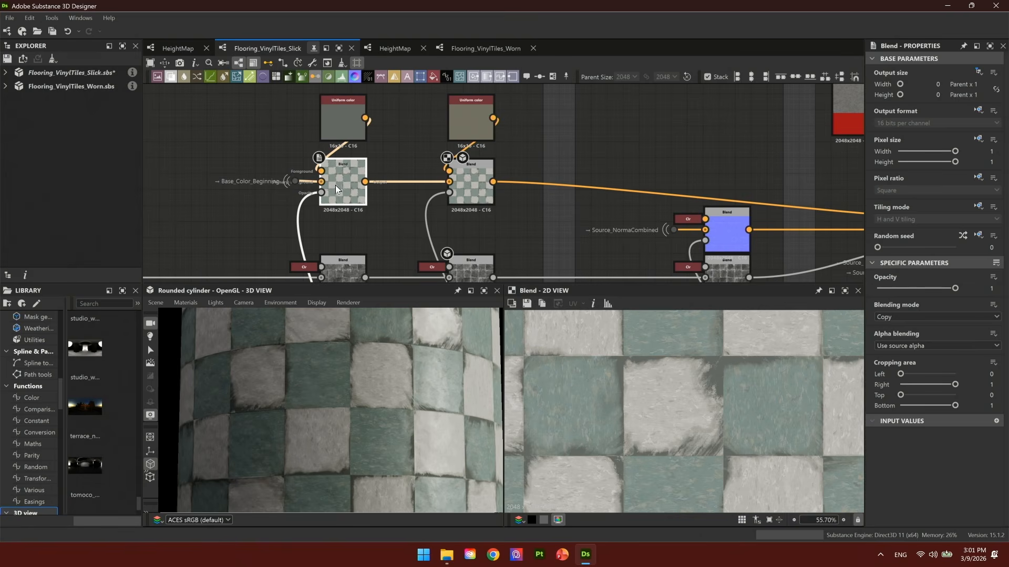
{"action": "double_click", "coordinate": [294, 181]}
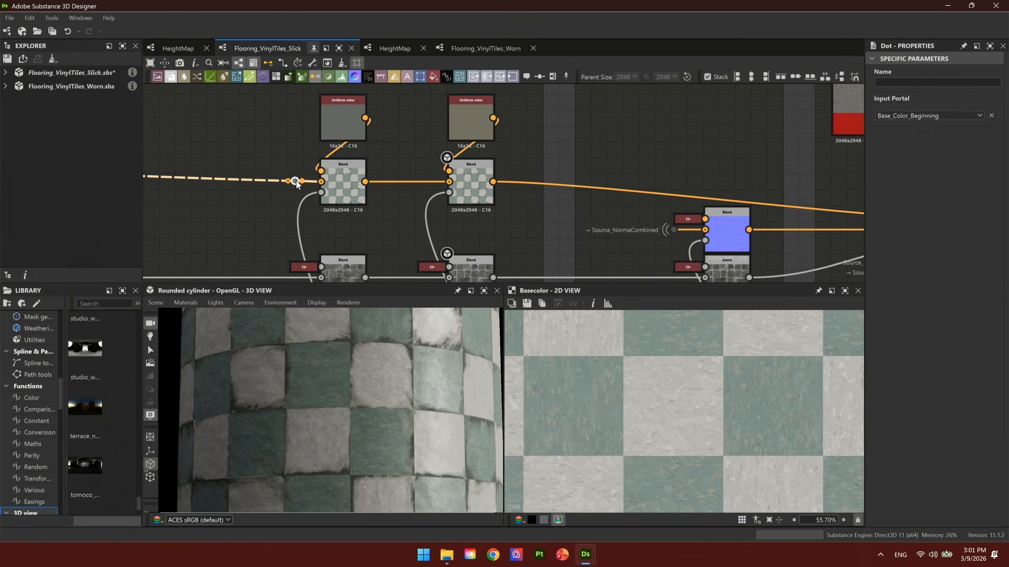
{"action": "double_click", "coordinate": [468, 186]}
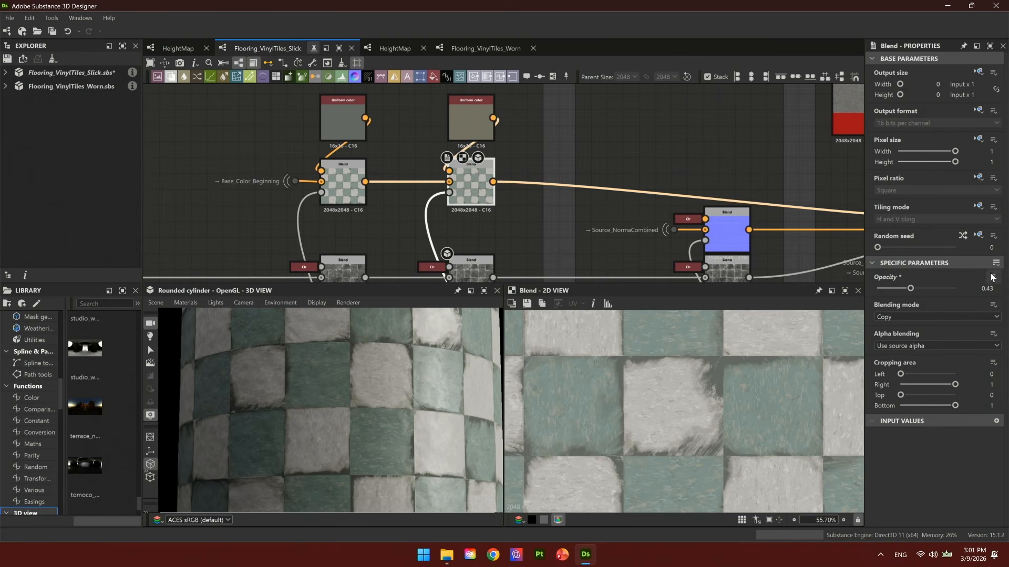
{"action": "left_click_drag", "start_coordinate": [943, 289], "coordinate": [970, 287]}
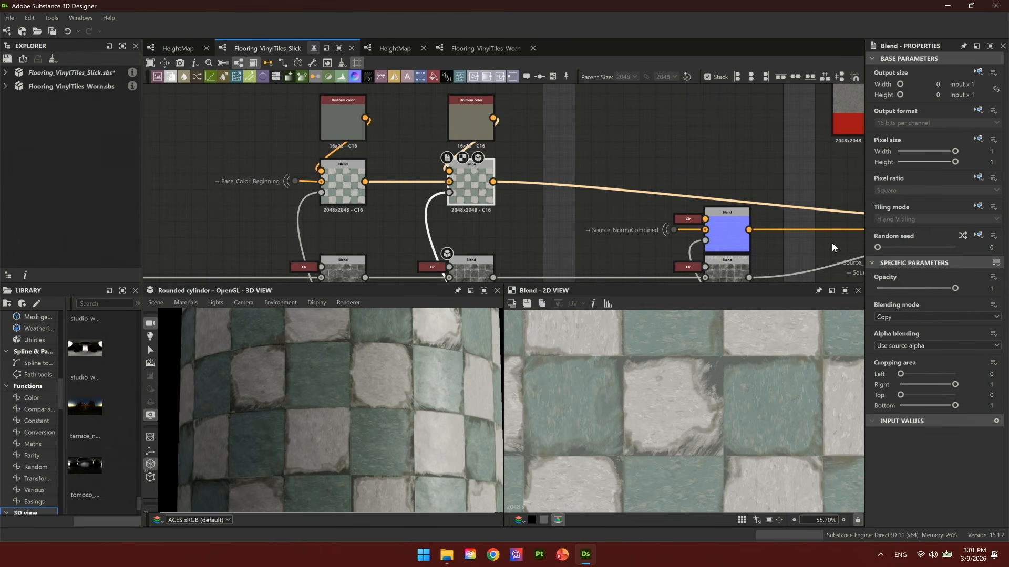
{"action": "left_click", "coordinate": [626, 140]}
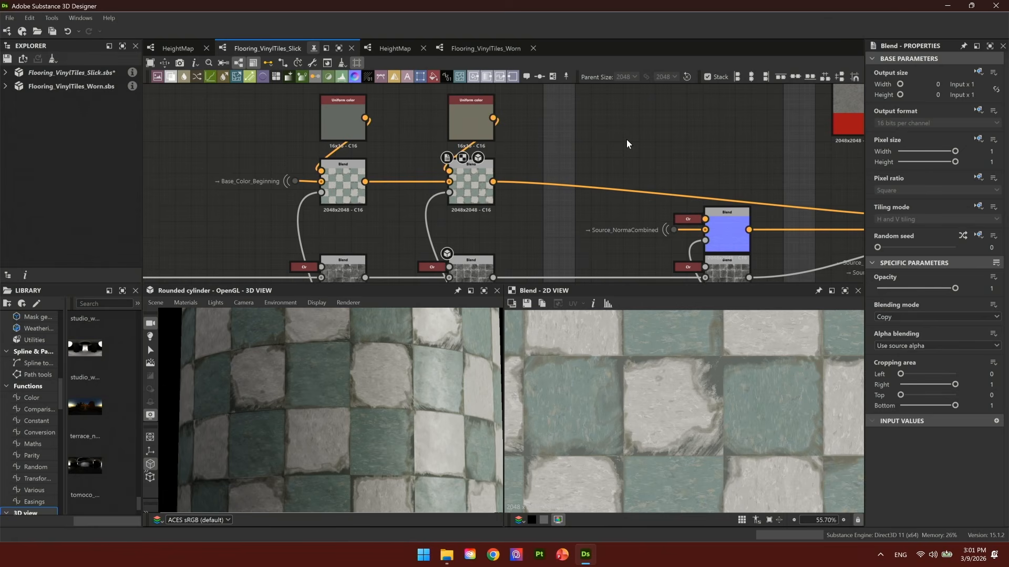
Undo the opacity changes on both base color Blend nodes and check the first Blend's settings.
{"action": "middle_click_drag", "start_coordinate": [432, 158], "coordinate": [468, 148]}
{"action": "key", "text": "ctrl+z"}
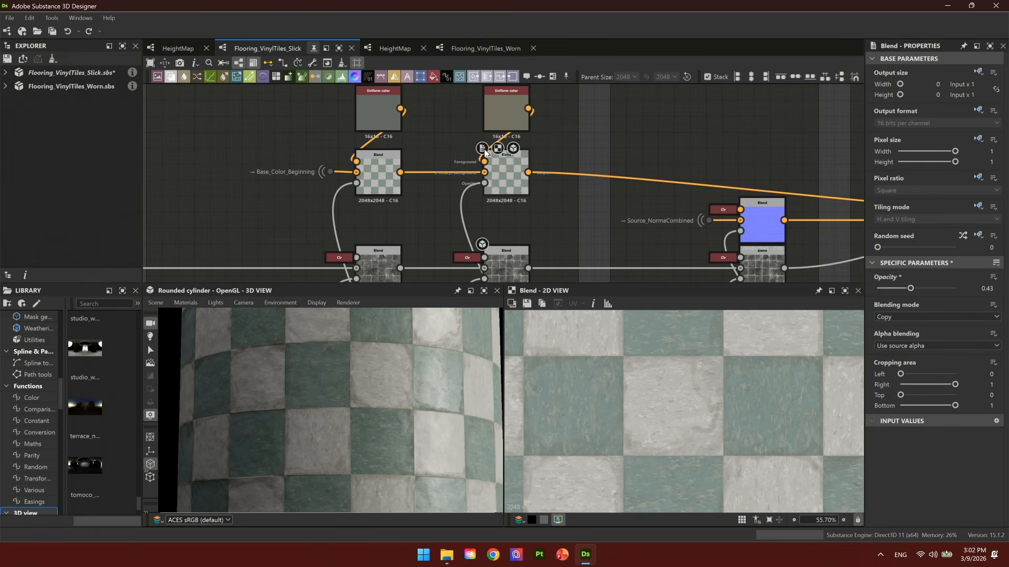
{"action": "scroll", "coordinate": [456, 224], "scroll_direction": "down", "scroll_amount": 3}
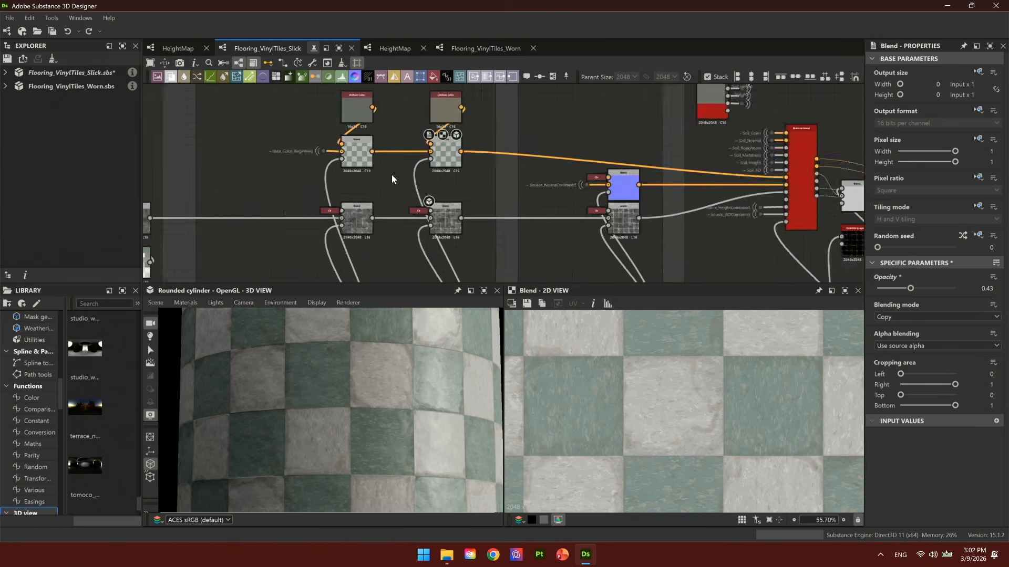
{"action": "left_click", "coordinate": [363, 158]}
{"action": "scroll", "coordinate": [352, 144], "scroll_direction": "up", "scroll_amount": 3}
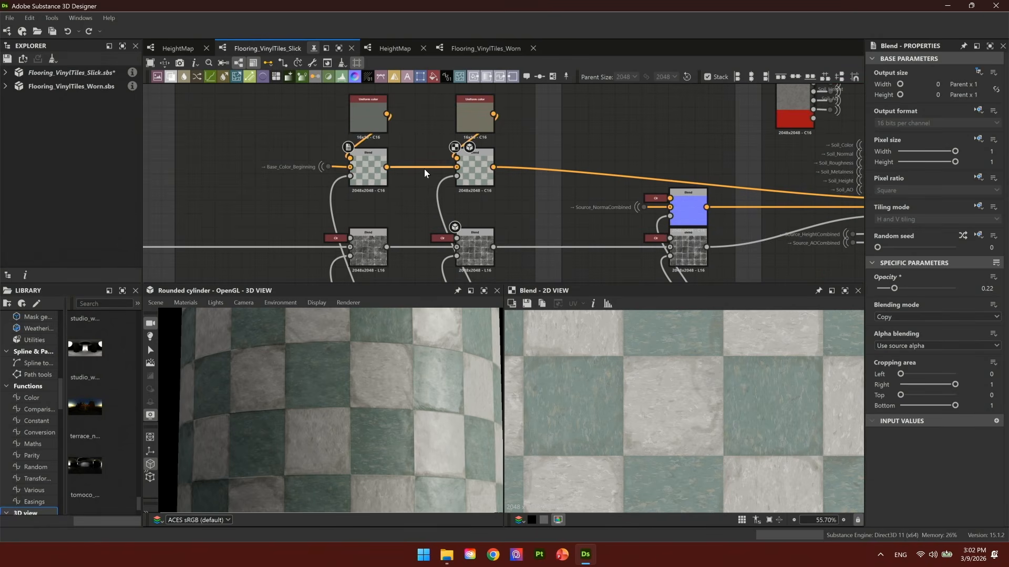
Trace the dirt mask's source by previewing the Source_HeightCombined input, the Invert grayscale node and the Ambient occlusion (HBAO) node.
{"action": "scroll", "coordinate": [383, 225], "scroll_direction": "down", "scroll_amount": 4}
{"action": "scroll", "coordinate": [356, 178], "scroll_direction": "up", "scroll_amount": 4}
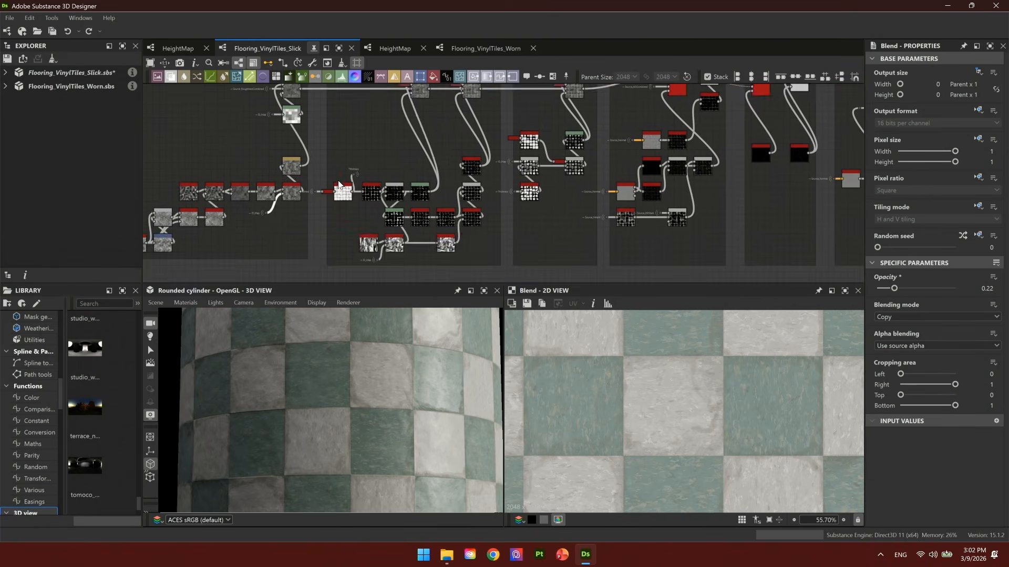
{"action": "scroll", "coordinate": [332, 197], "scroll_direction": "up", "scroll_amount": 3}
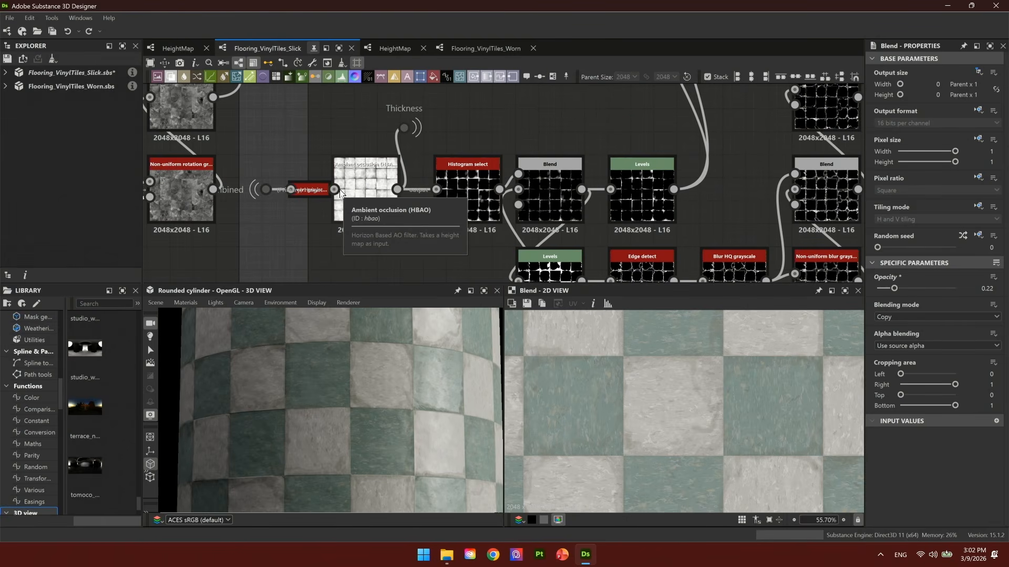
{"action": "scroll", "coordinate": [268, 194], "scroll_direction": "up", "scroll_amount": 2}
{"action": "left_click", "coordinate": [266, 188]}
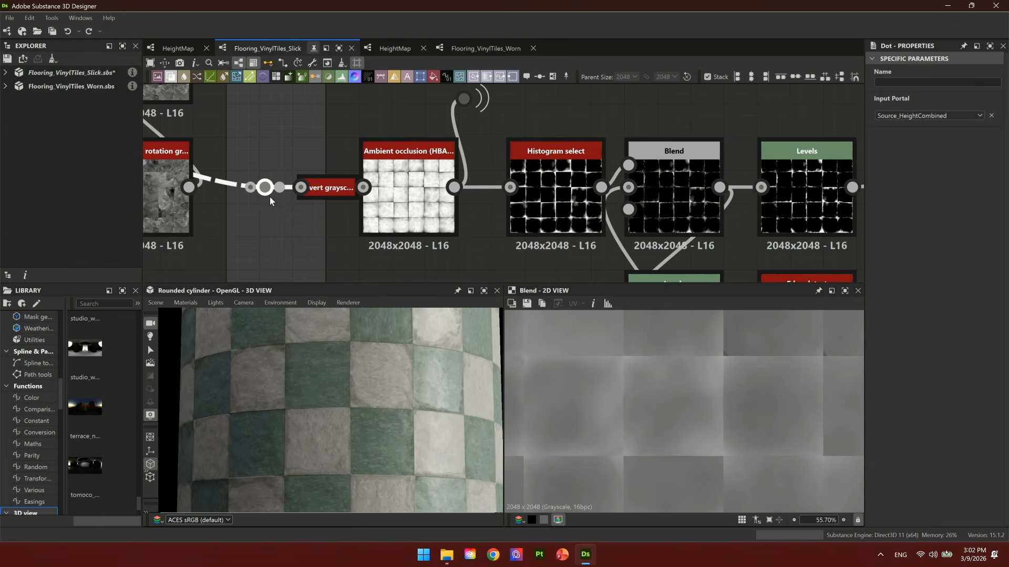
{"action": "scroll", "coordinate": [724, 392], "scroll_direction": "down", "scroll_amount": 2}
{"action": "scroll", "coordinate": [710, 384], "scroll_direction": "up", "scroll_amount": 1}
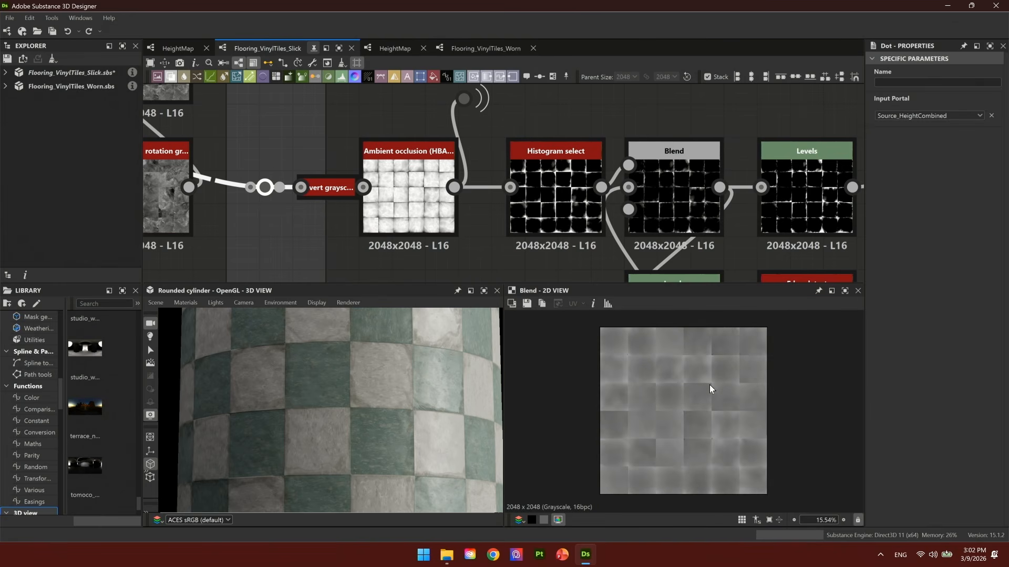
{"action": "left_click", "coordinate": [339, 185]}
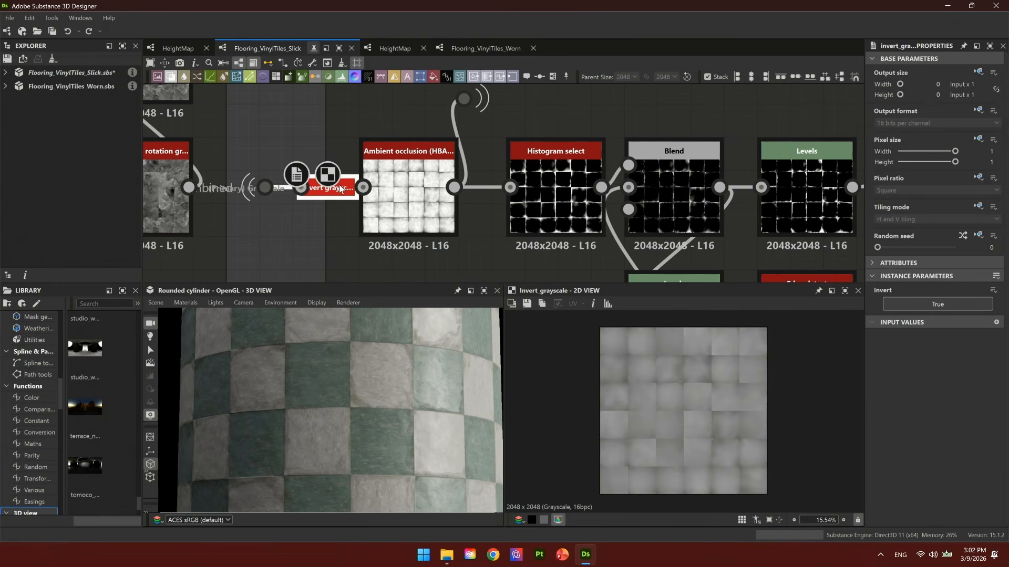
{"action": "left_click", "coordinate": [416, 191]}
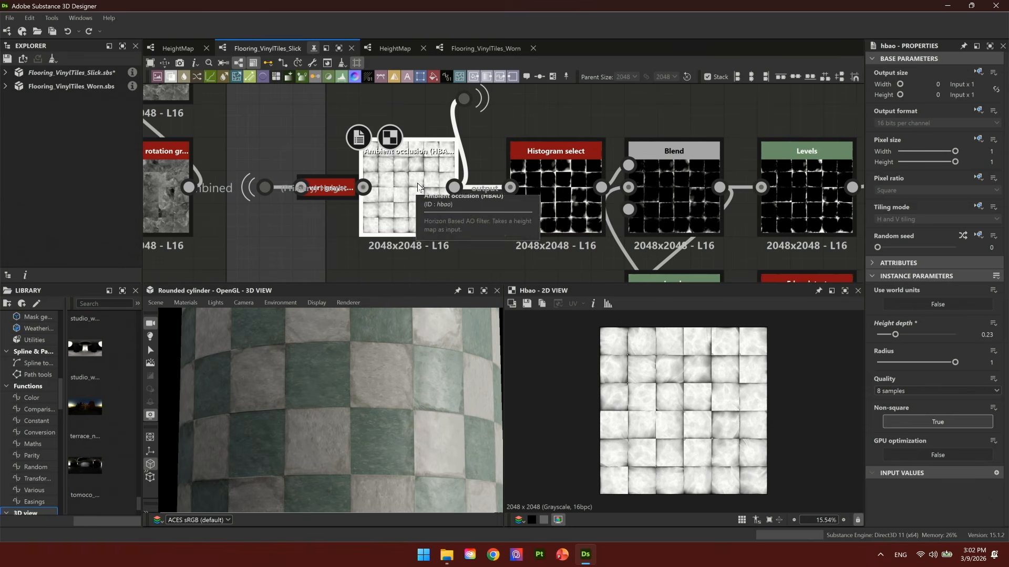
Try a duplicate of the Histogram select node with position 0.97 and range 0.09, and delete the duplicate.
{"action": "middle_click_drag", "start_coordinate": [557, 152], "coordinate": [522, 181]}
{"action": "left_click", "coordinate": [503, 222]}
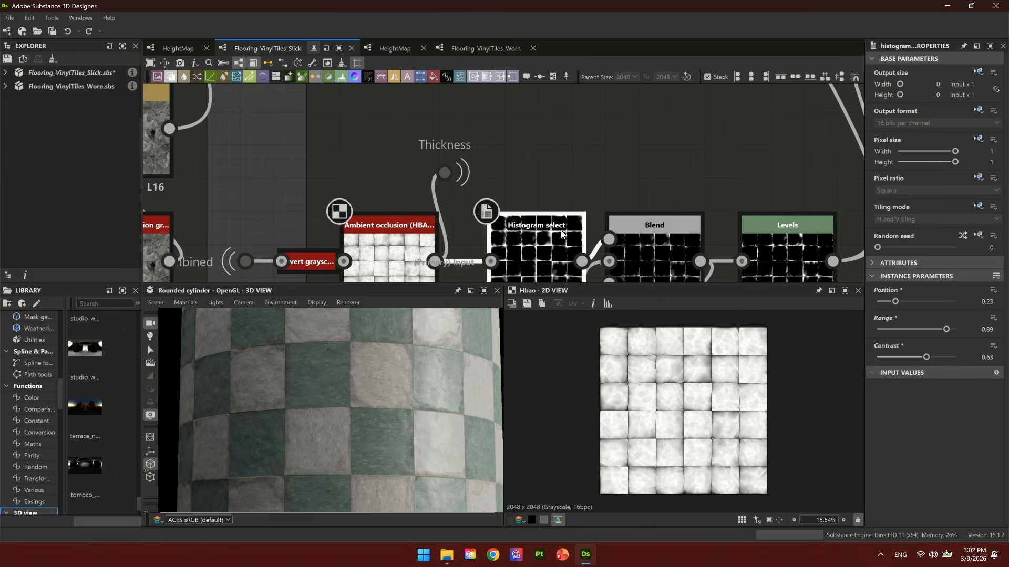
{"action": "left_click_drag", "start_coordinate": [559, 223], "coordinate": [578, 110], "text": "ctrl"}
{"action": "double_click", "coordinate": [579, 117]}
{"action": "left_click_drag", "start_coordinate": [912, 301], "coordinate": [885, 331]}
{"action": "mouse_move", "coordinate": [954, 301]}
{"action": "left_mouse_down"}
{"action": "mouse_move", "coordinate": [926, 307]}
{"action": "mouse_move", "coordinate": [952, 307]}
{"action": "left_mouse_up"}
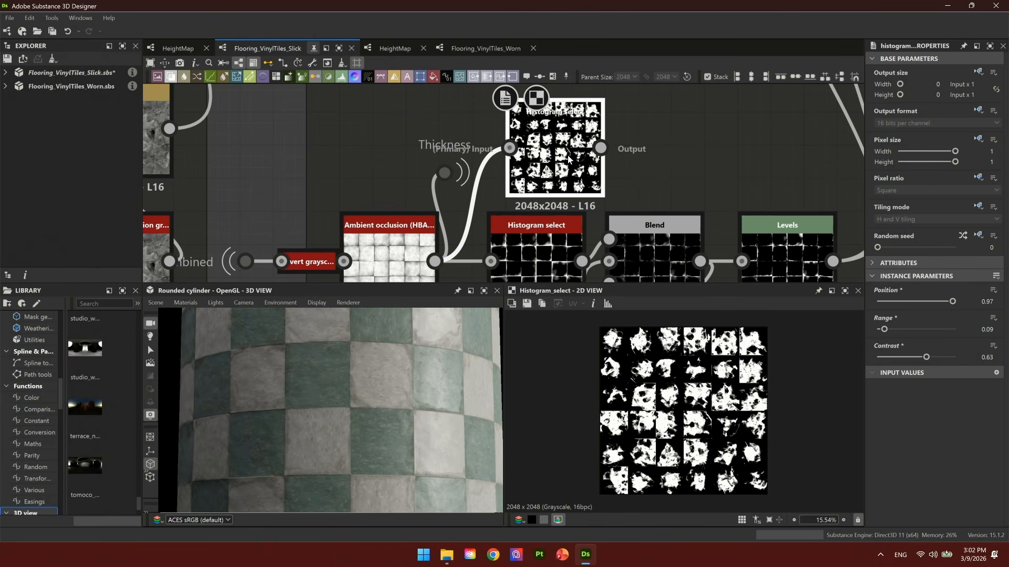
{"action": "key", "text": "Delete"}
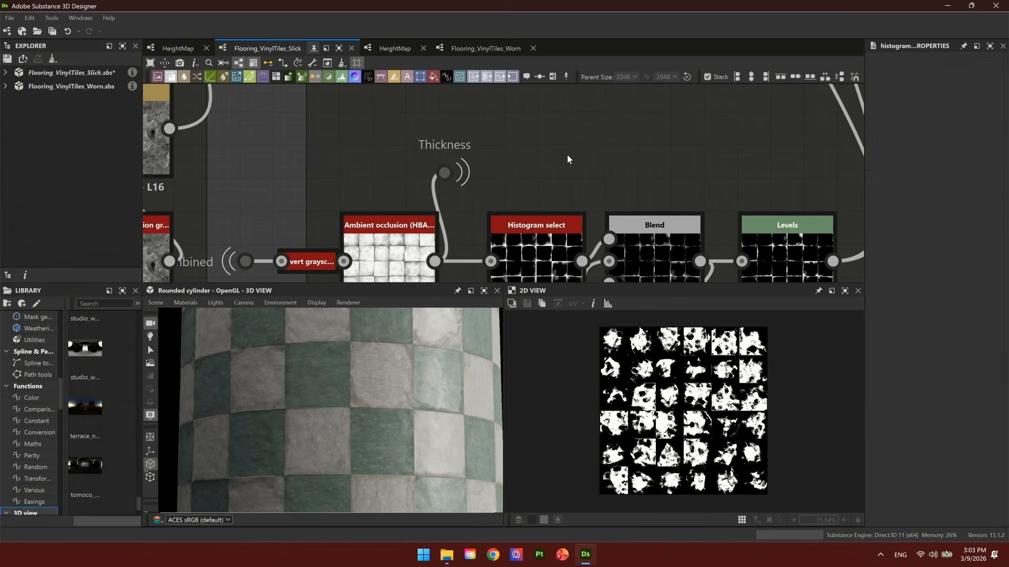
Preview the original Histogram select node's tile-edge mask in the 2D view.
{"action": "scroll", "coordinate": [575, 149], "scroll_direction": "down", "scroll_amount": 5}
{"action": "middle_click_drag", "start_coordinate": [610, 256], "coordinate": [586, 136]}
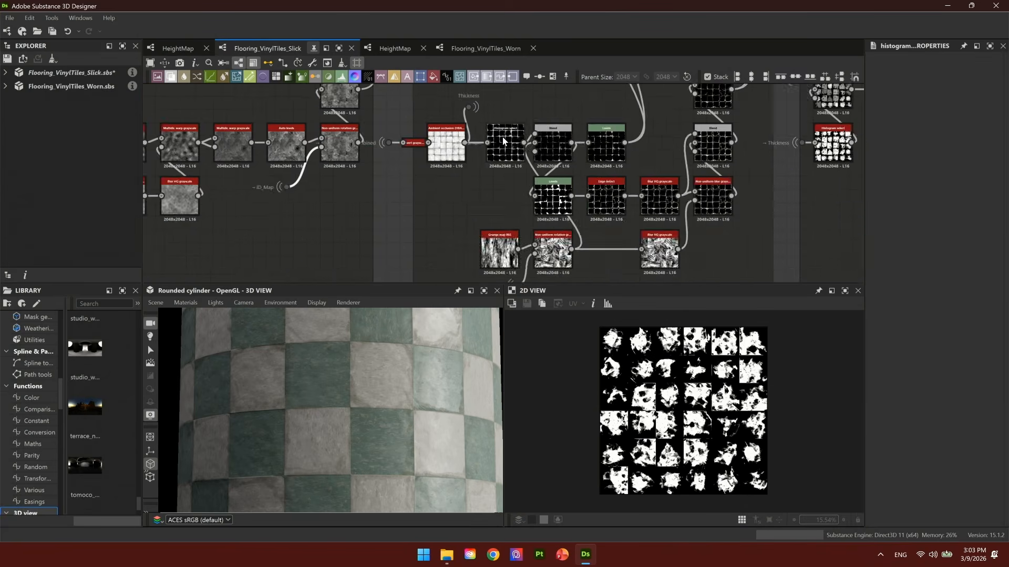
{"action": "scroll", "coordinate": [496, 137], "scroll_direction": "up", "scroll_amount": 3}
{"action": "double_click", "coordinate": [508, 152]}
{"action": "scroll", "coordinate": [692, 421], "scroll_direction": "up", "scroll_amount": 2}
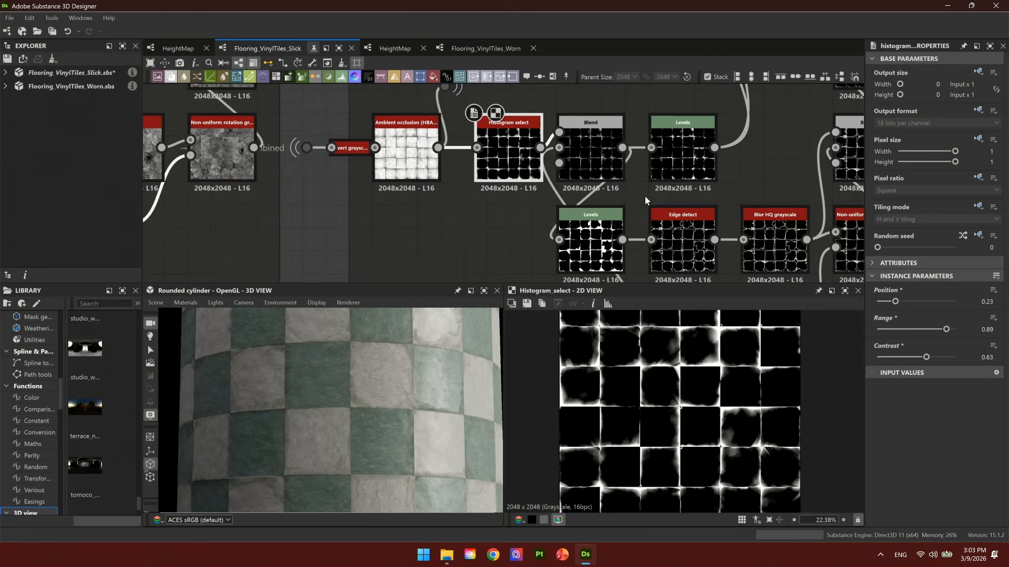
Examine the Histogram select mask up close and compare it with the Multiply Blend node that follows.
{"action": "scroll", "coordinate": [636, 155], "scroll_direction": "down", "scroll_amount": 6}
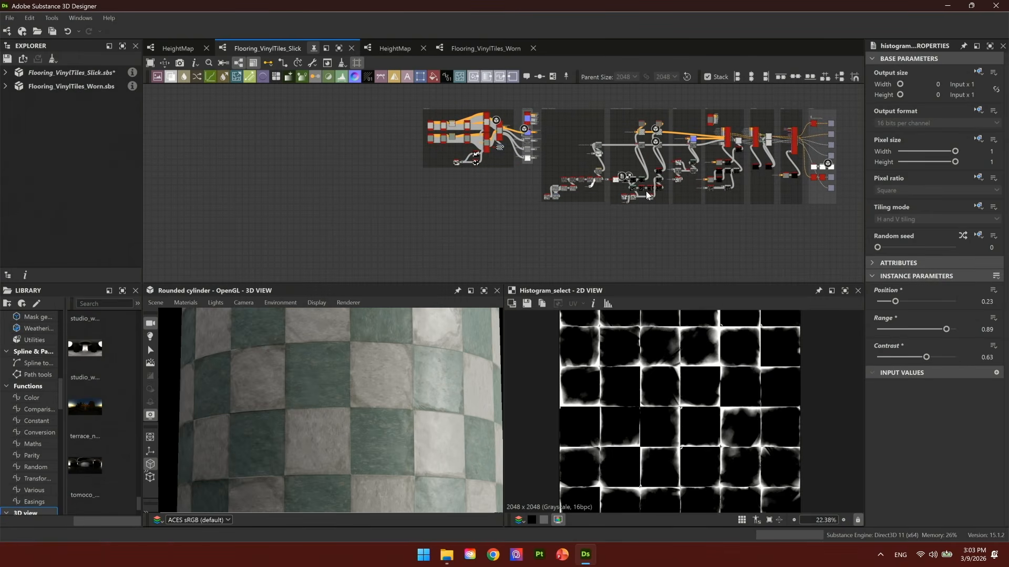
{"action": "scroll", "coordinate": [639, 181], "scroll_direction": "up", "scroll_amount": 5}
{"action": "scroll", "coordinate": [633, 196], "scroll_direction": "up", "scroll_amount": 2}
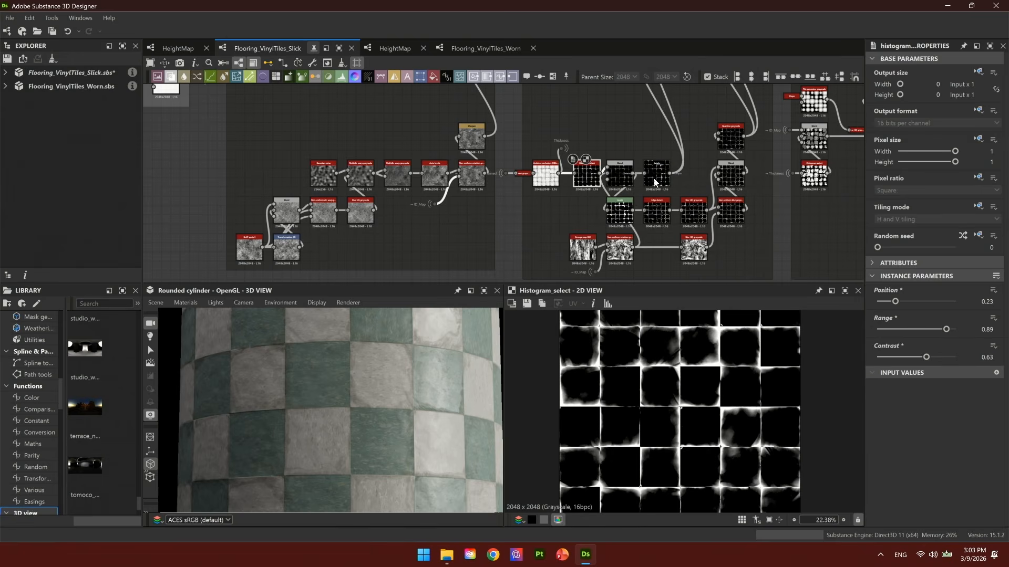
{"action": "scroll", "coordinate": [638, 176], "scroll_direction": "up", "scroll_amount": 3}
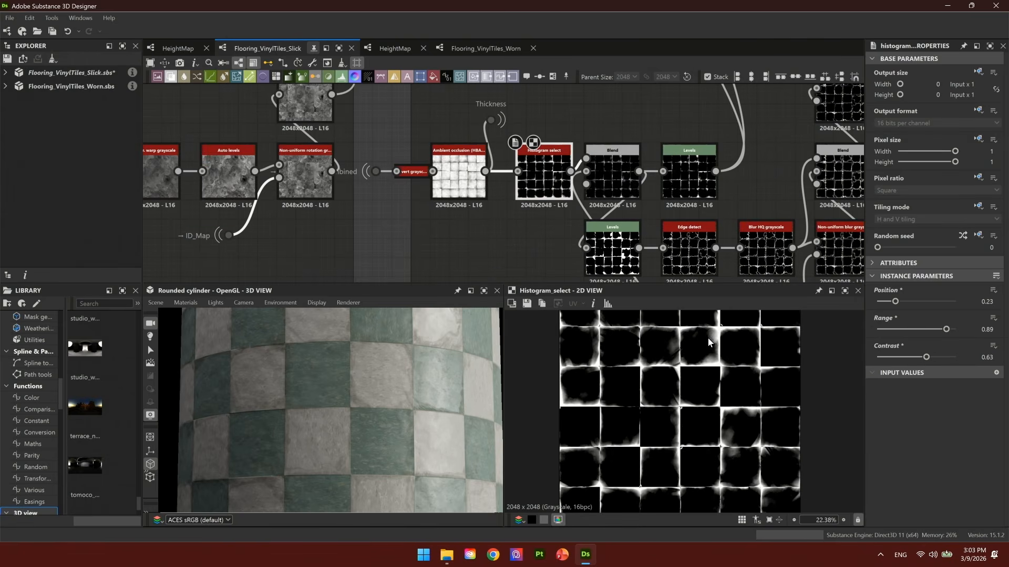
{"action": "scroll", "coordinate": [708, 342], "scroll_direction": "up", "scroll_amount": 3}
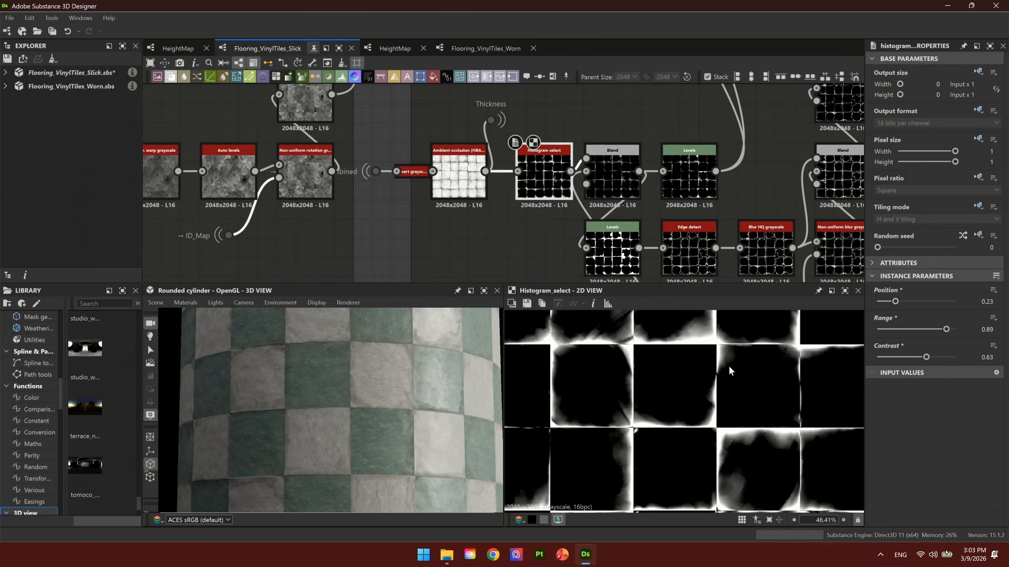
{"action": "scroll", "coordinate": [623, 205], "scroll_direction": "up", "scroll_amount": 2}
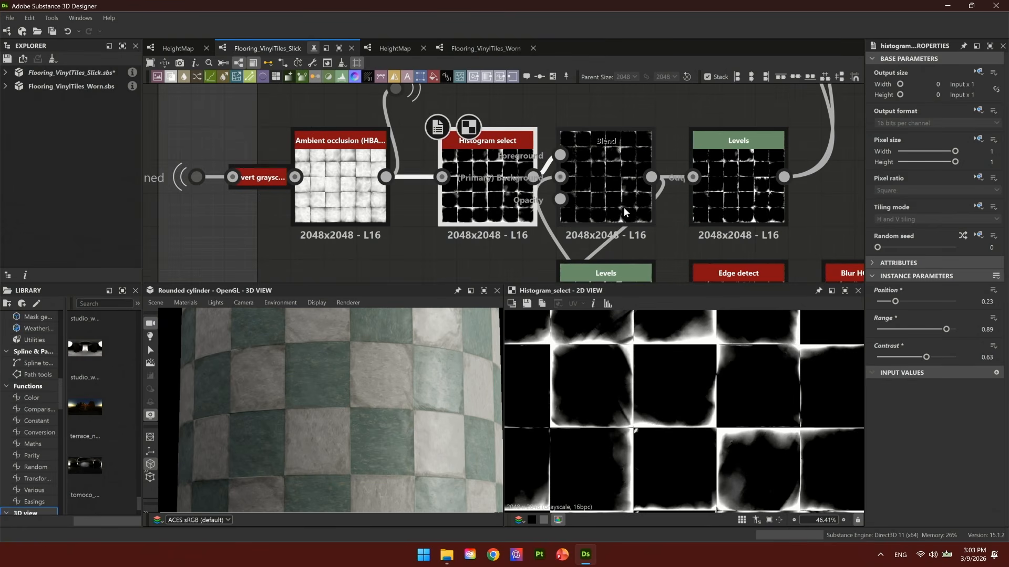
{"action": "left_click", "coordinate": [622, 201]}
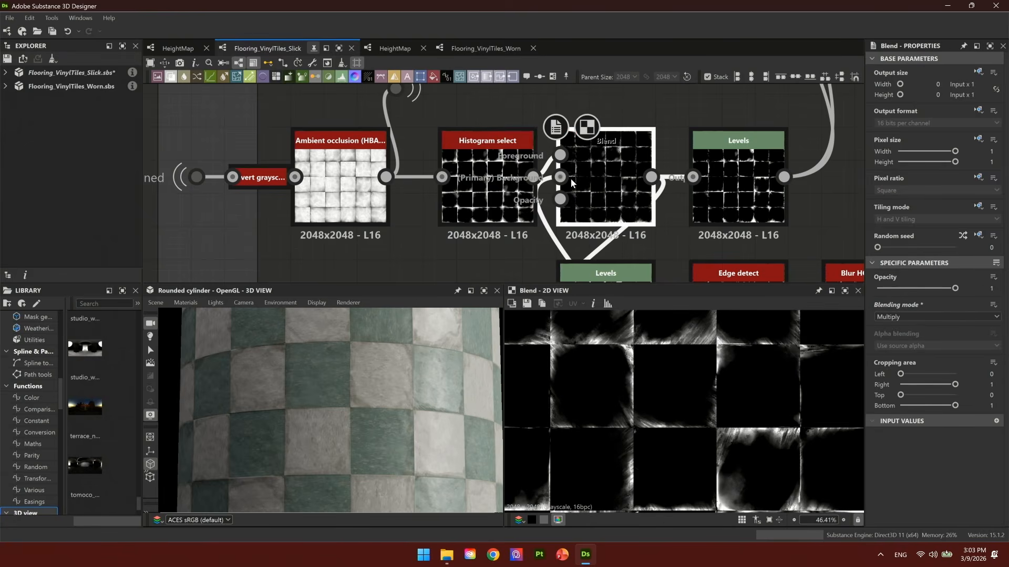
Preview the Grunge map 002 node and the Non-uniform rotation grayscale node it feeds in the 2D view.
{"action": "scroll", "coordinate": [517, 185], "scroll_direction": "down", "scroll_amount": 5}
{"action": "scroll", "coordinate": [517, 185], "scroll_direction": "up", "scroll_amount": 3}
{"action": "left_click", "coordinate": [526, 198]}
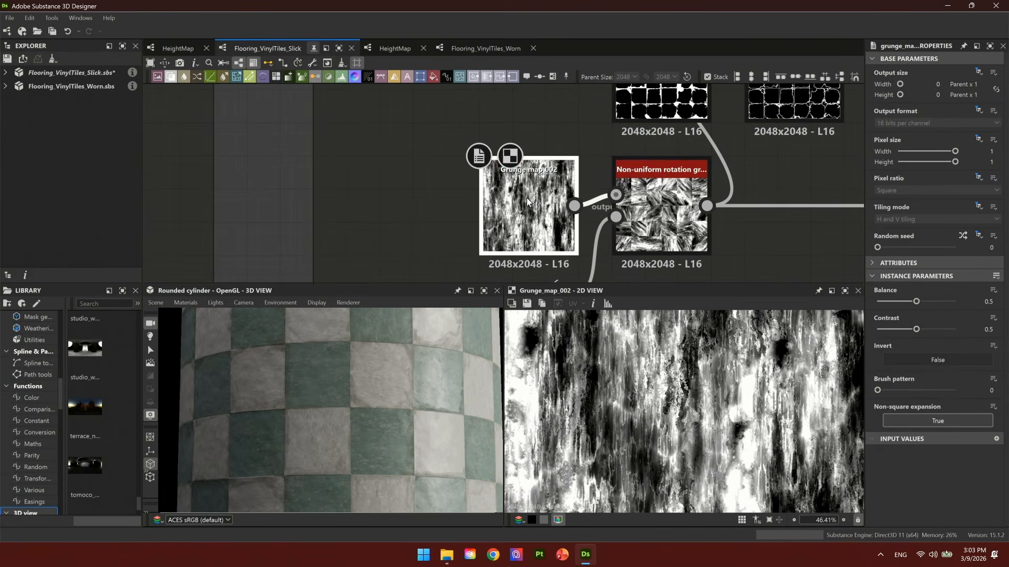
{"action": "left_click", "coordinate": [666, 207]}
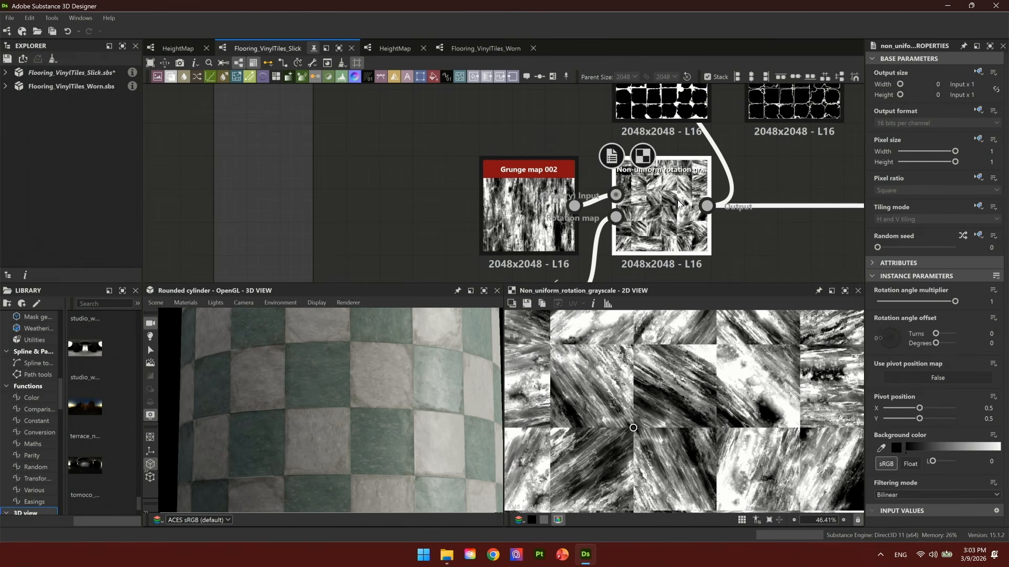
{"action": "scroll", "coordinate": [682, 199], "scroll_direction": "down", "scroll_amount": 3}
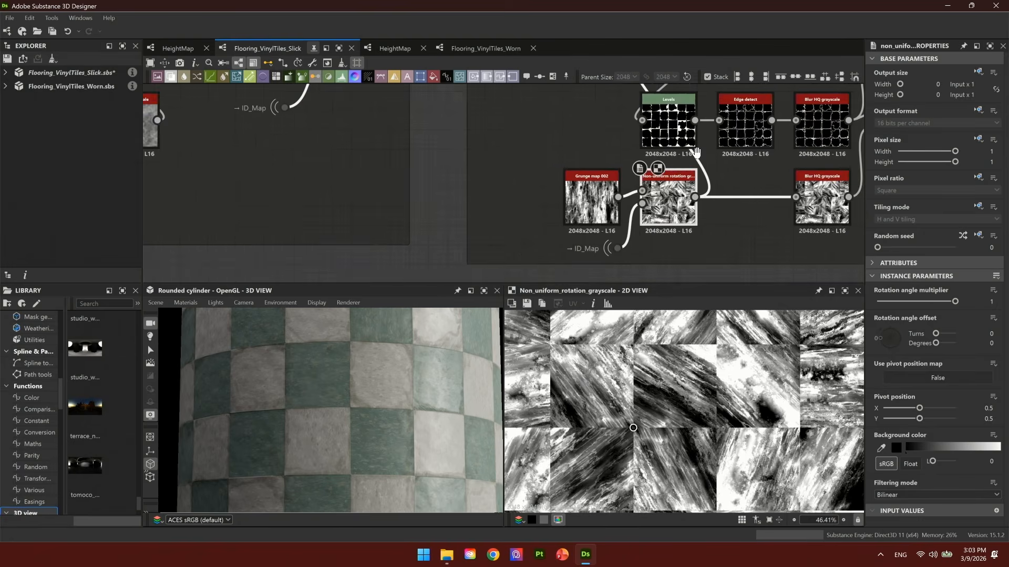
{"action": "middle_click_drag", "start_coordinate": [698, 159], "coordinate": [637, 214]}
{"action": "middle_click_drag", "start_coordinate": [610, 130], "coordinate": [494, 226]}
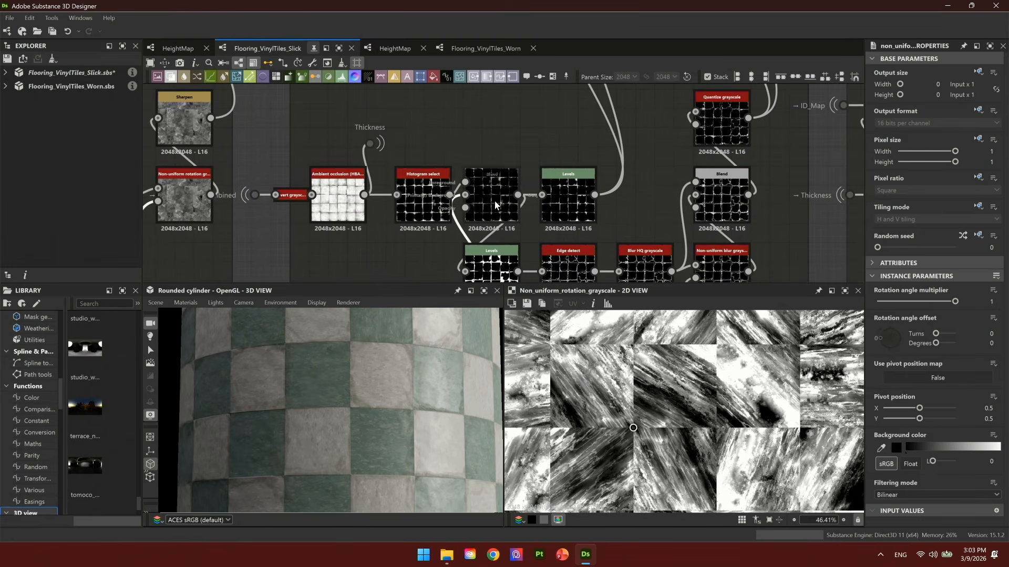
Preview the Multiply Blend node, the Levels node after it and the roughness Blend node that uses their mask.
{"action": "left_click", "coordinate": [491, 199]}
{"action": "left_click", "coordinate": [562, 194]}
{"action": "scroll", "coordinate": [591, 159], "scroll_direction": "down", "scroll_amount": 3}
{"action": "middle_click_drag", "start_coordinate": [586, 139], "coordinate": [525, 234]}
{"action": "scroll", "coordinate": [524, 233], "scroll_direction": "up", "scroll_amount": 1}
{"action": "middle_click_drag", "start_coordinate": [522, 93], "coordinate": [483, 207]}
{"action": "left_click", "coordinate": [481, 178]}
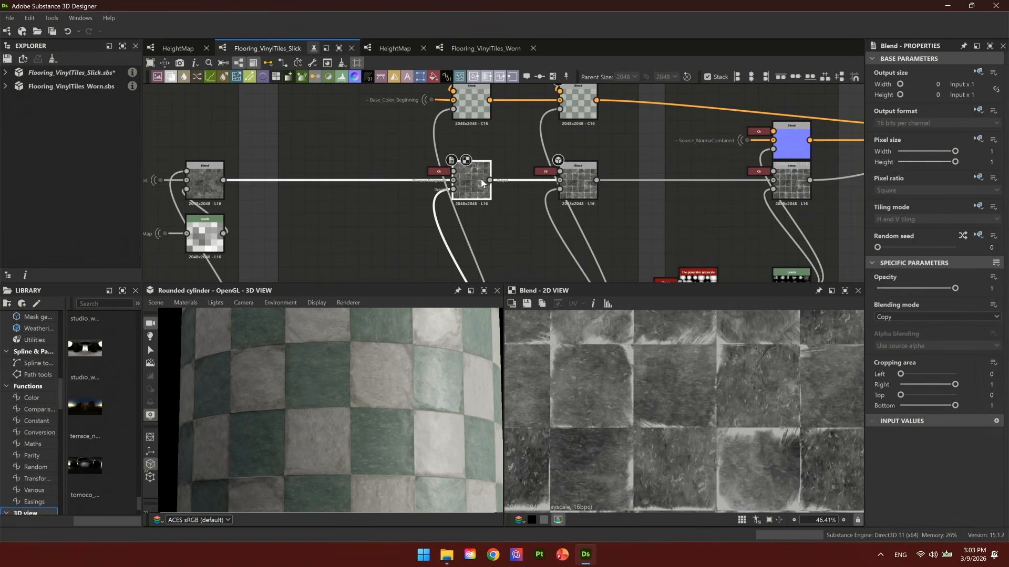
{"action": "scroll", "coordinate": [454, 173], "scroll_direction": "up", "scroll_amount": 3}
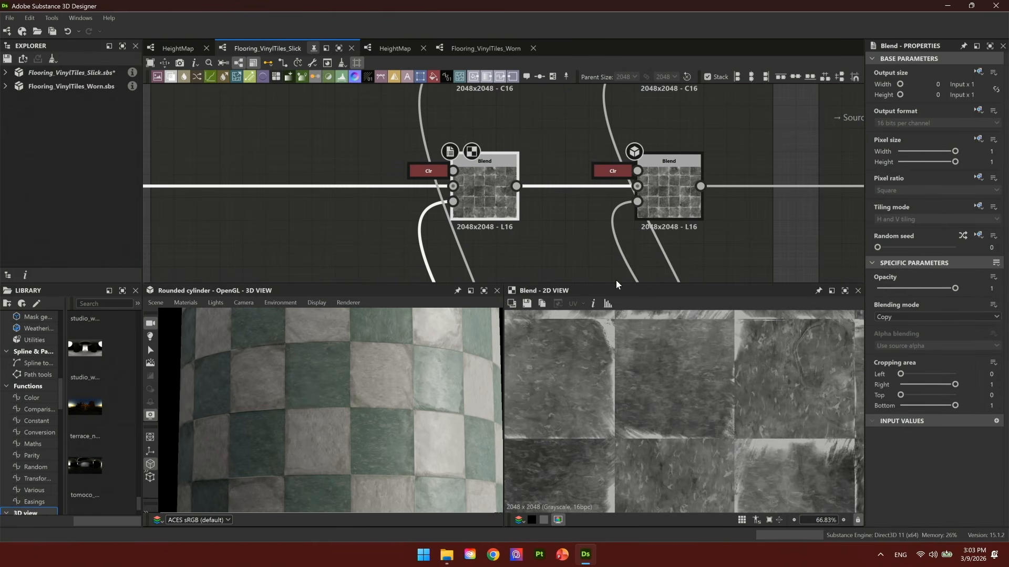
Try an opacity of 0.99 on the first base color Blend node and undo the change.
{"action": "middle_click_drag", "start_coordinate": [616, 280], "coordinate": [630, 394]}
{"action": "left_click", "coordinate": [512, 167]}
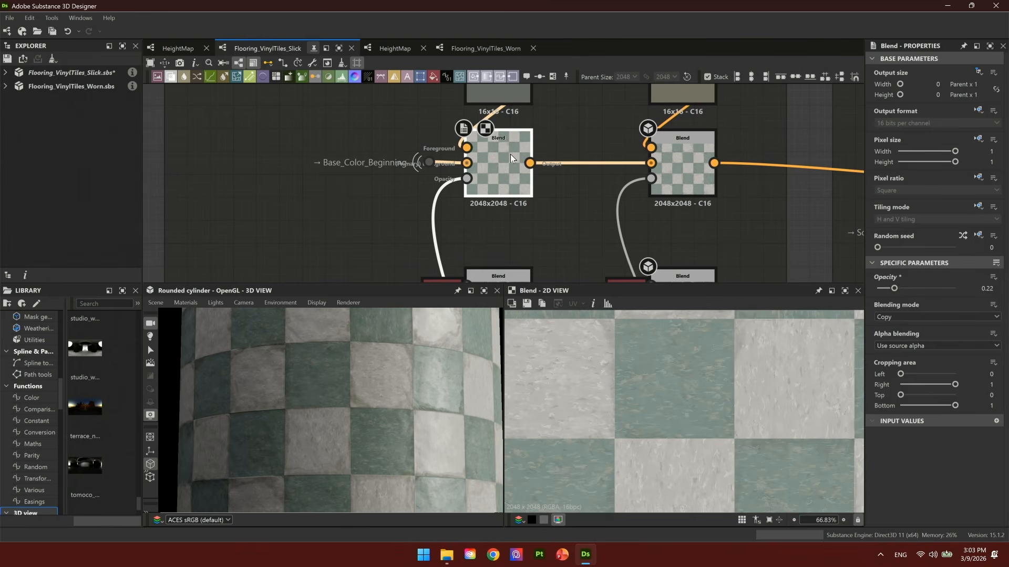
{"action": "left_click", "coordinate": [953, 289]}
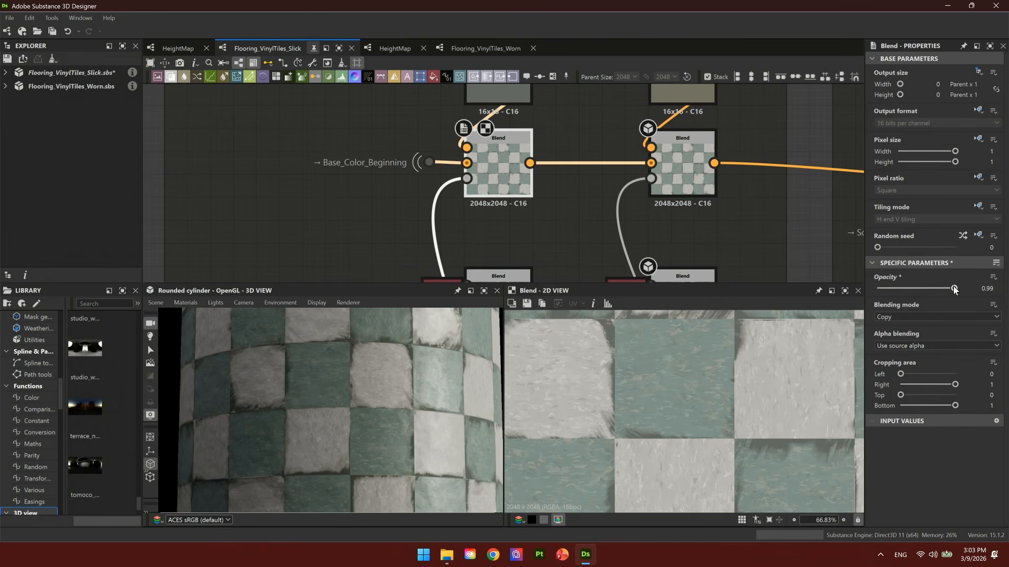
{"action": "key", "text": "ctrl+z"}
Inspect the tile edges on the 3D cylinder and preview the Histogram select, Multiply Blend and lower Levels nodes.
{"action": "scroll", "coordinate": [547, 203], "scroll_direction": "down", "scroll_amount": 5}
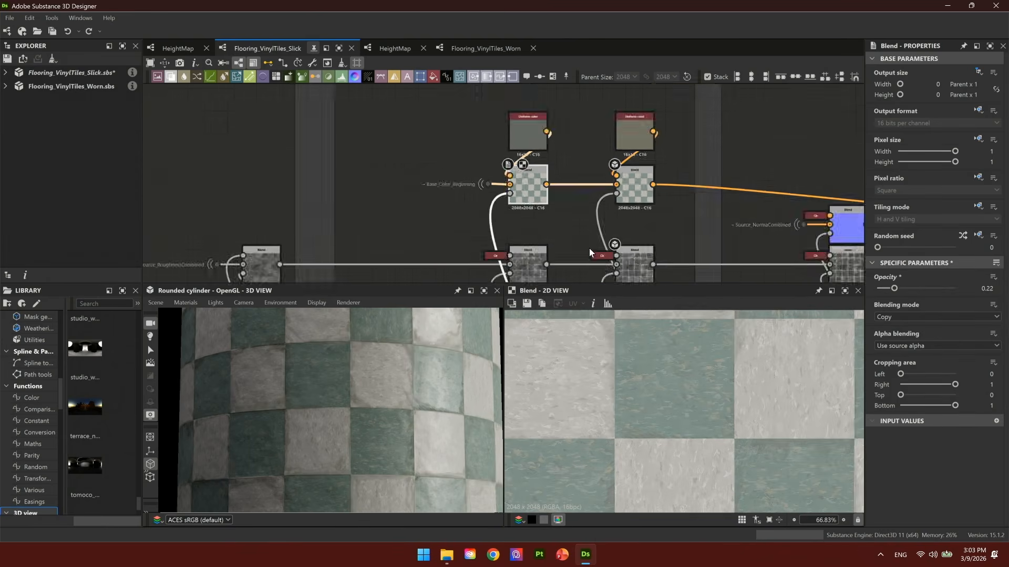
{"action": "middle_click_drag", "start_coordinate": [563, 176], "coordinate": [545, 243]}
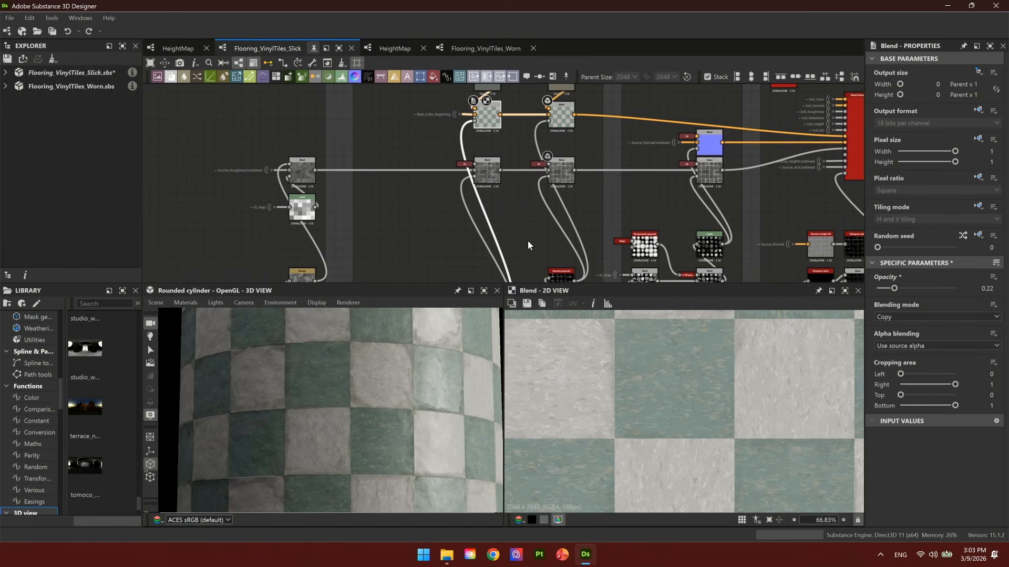
{"action": "left_click_drag", "start_coordinate": [311, 477], "coordinate": [353, 431]}
{"action": "scroll", "coordinate": [376, 440], "scroll_direction": "up", "scroll_amount": 2}
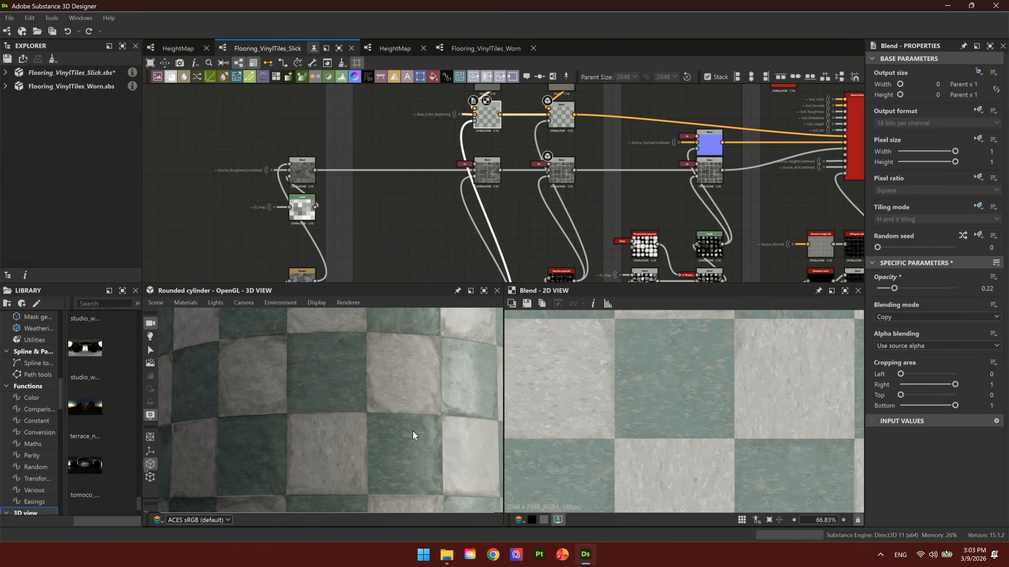
{"action": "scroll", "coordinate": [486, 202], "scroll_direction": "down", "scroll_amount": 3}
{"action": "middle_click_drag", "start_coordinate": [495, 245], "coordinate": [488, 194]}
{"action": "scroll", "coordinate": [487, 195], "scroll_direction": "down", "scroll_amount": 1}
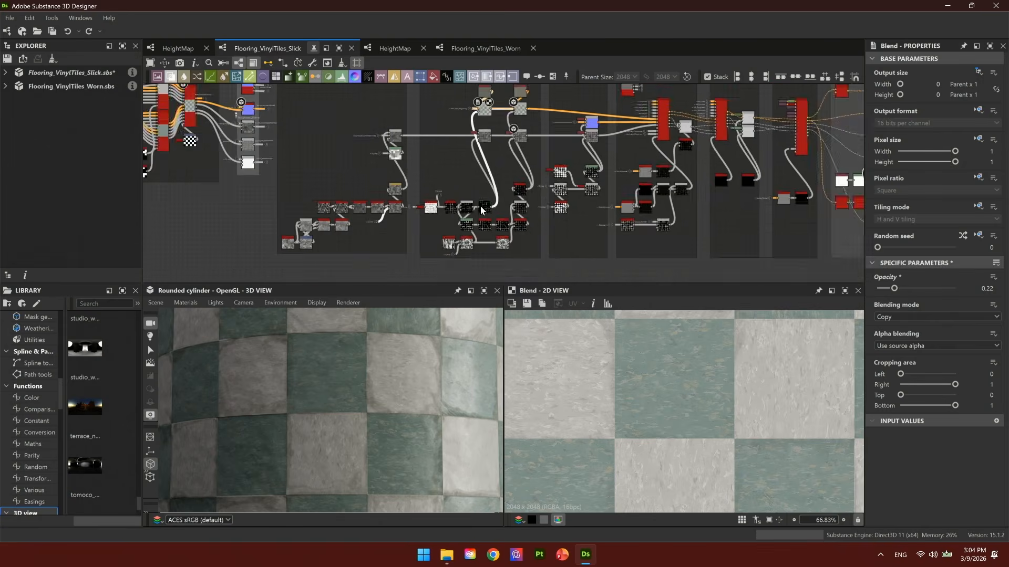
{"action": "scroll", "coordinate": [467, 211], "scroll_direction": "up", "scroll_amount": 6}
{"action": "double_click", "coordinate": [416, 196]}
{"action": "double_click", "coordinate": [465, 203]}
{"action": "double_click", "coordinate": [460, 246]}
Trace the dirt outline by previewing the Edge detect, Blur HQ grayscale and Non-uniform blur grayscale nodes.
{"action": "middle_click_drag", "start_coordinate": [522, 246], "coordinate": [475, 162]}
{"action": "scroll", "coordinate": [475, 162], "scroll_direction": "up", "scroll_amount": 3}
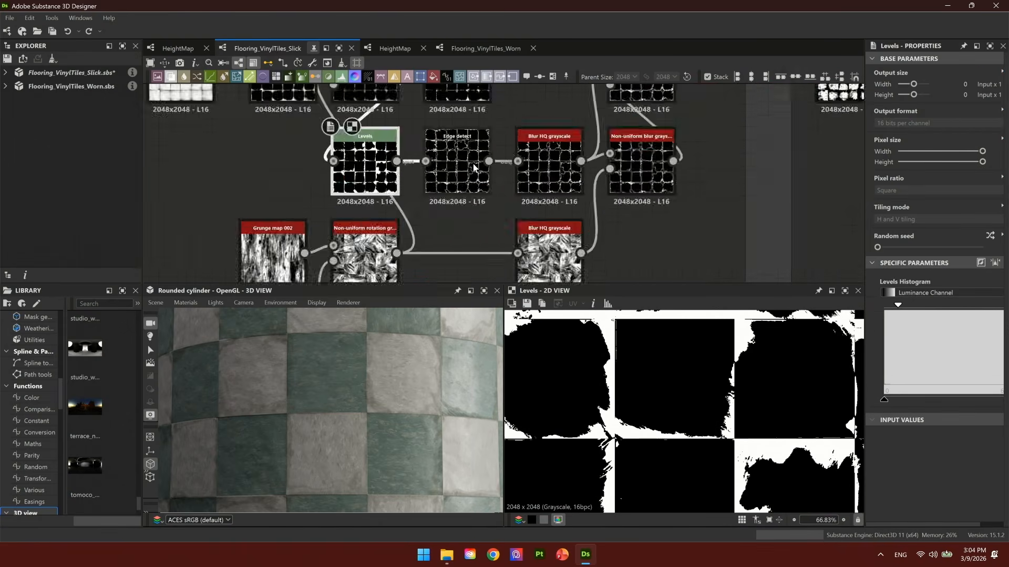
{"action": "double_click", "coordinate": [469, 167]}
{"action": "double_click", "coordinate": [570, 181]}
{"action": "middle_click_drag", "start_coordinate": [643, 168], "coordinate": [501, 205]}
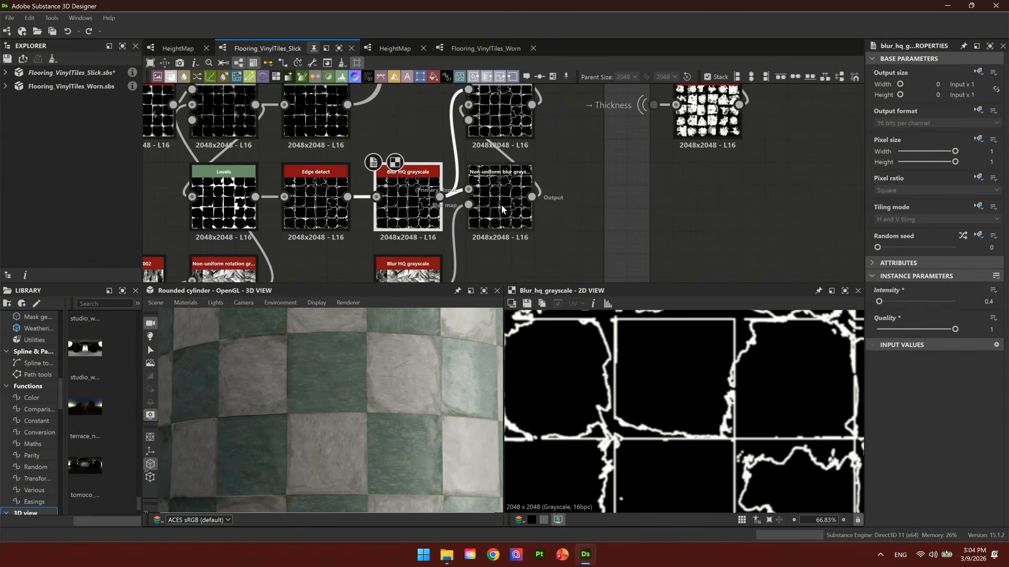
{"action": "double_click", "coordinate": [510, 202]}
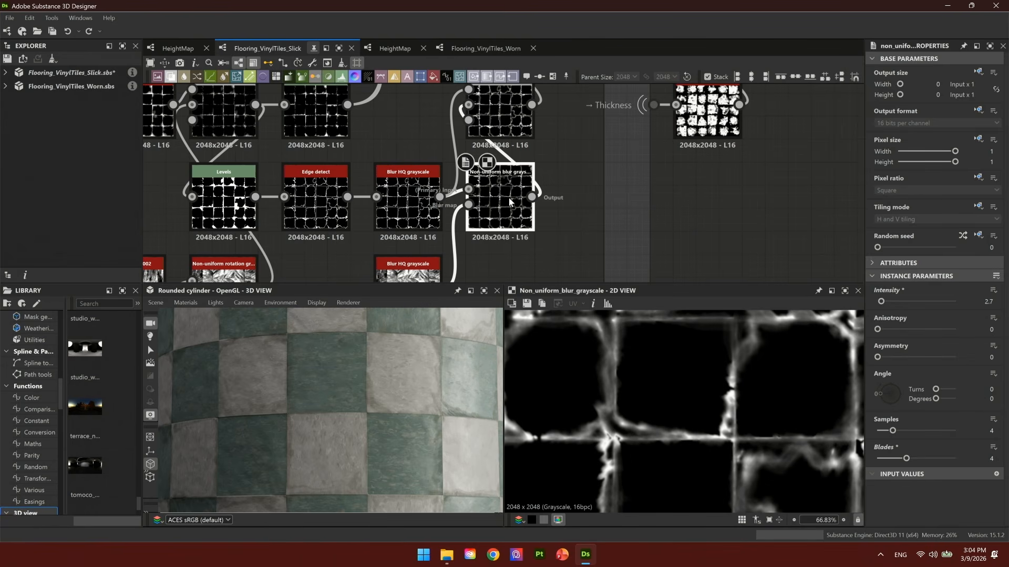
Preview the Max (lighten) Blend node and the Quantize grayscale node that finish the dirt outline mask.
{"action": "middle_click_drag", "start_coordinate": [508, 104], "coordinate": [502, 209]}
{"action": "double_click", "coordinate": [501, 209]}
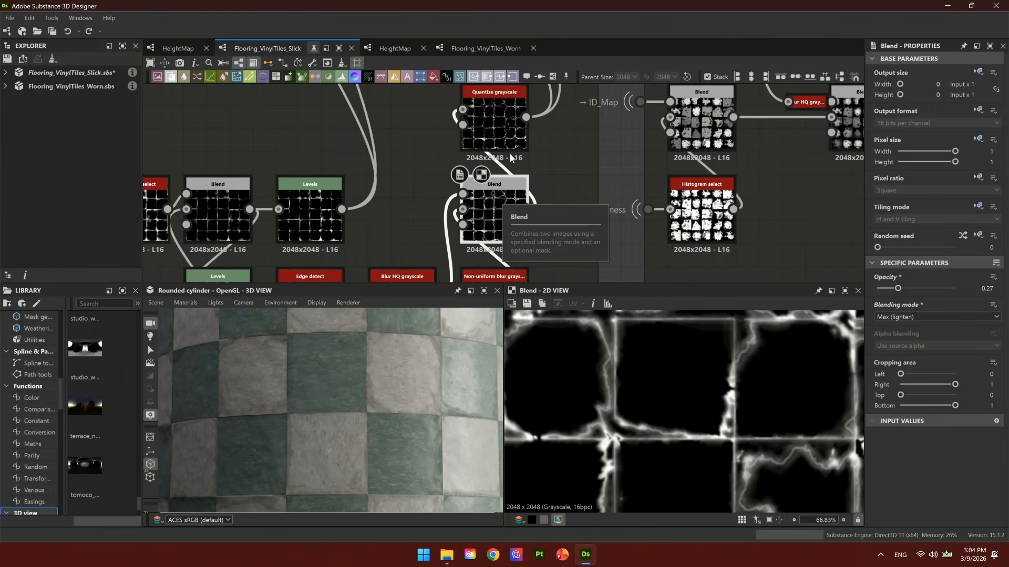
{"action": "double_click", "coordinate": [513, 126]}
{"action": "middle_click_drag", "start_coordinate": [498, 99], "coordinate": [480, 183]}
Try an opacity of 0.91 on the second base color Blend node and undo the change.
{"action": "scroll", "coordinate": [479, 152], "scroll_direction": "down", "scroll_amount": 3}
{"action": "middle_click_drag", "start_coordinate": [481, 143], "coordinate": [459, 229]}
{"action": "double_click", "coordinate": [458, 146]}
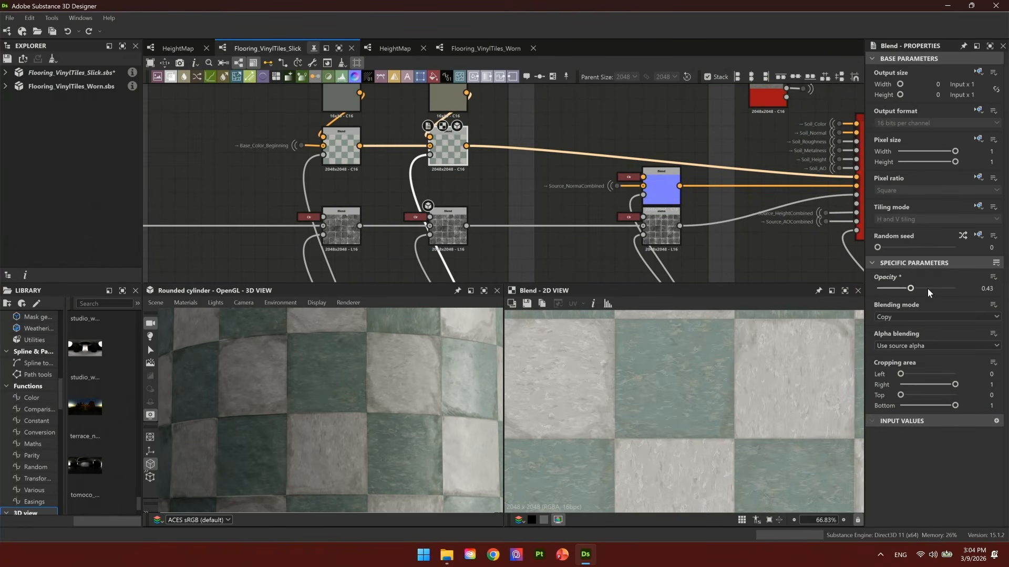
{"action": "left_click_drag", "start_coordinate": [928, 289], "coordinate": [948, 292]}
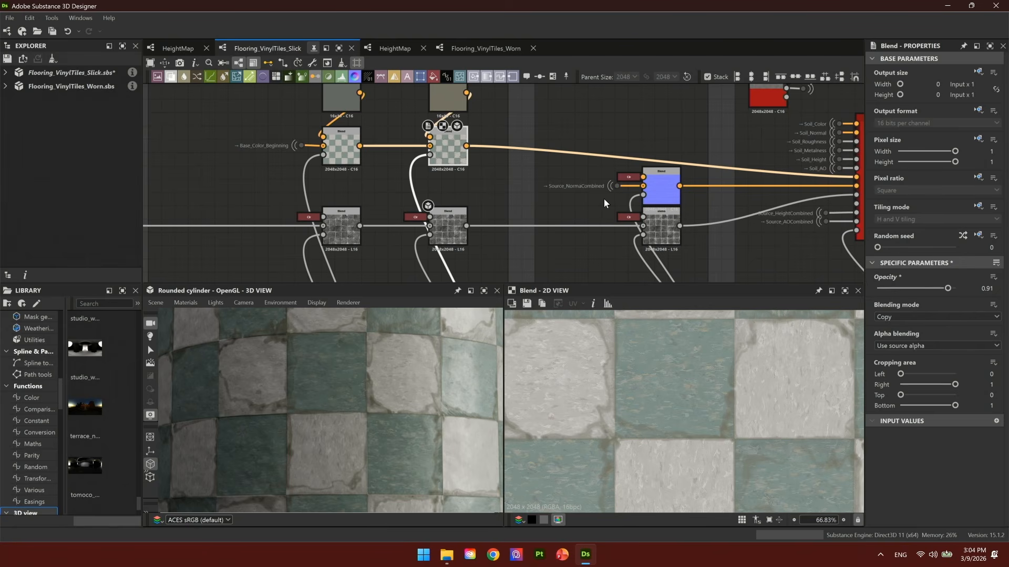
{"action": "left_click", "coordinate": [535, 200]}
{"action": "left_click", "coordinate": [455, 197]}
{"action": "middle_click_drag", "start_coordinate": [468, 196], "coordinate": [470, 190]}
{"action": "key", "text": "ctrl+z"}
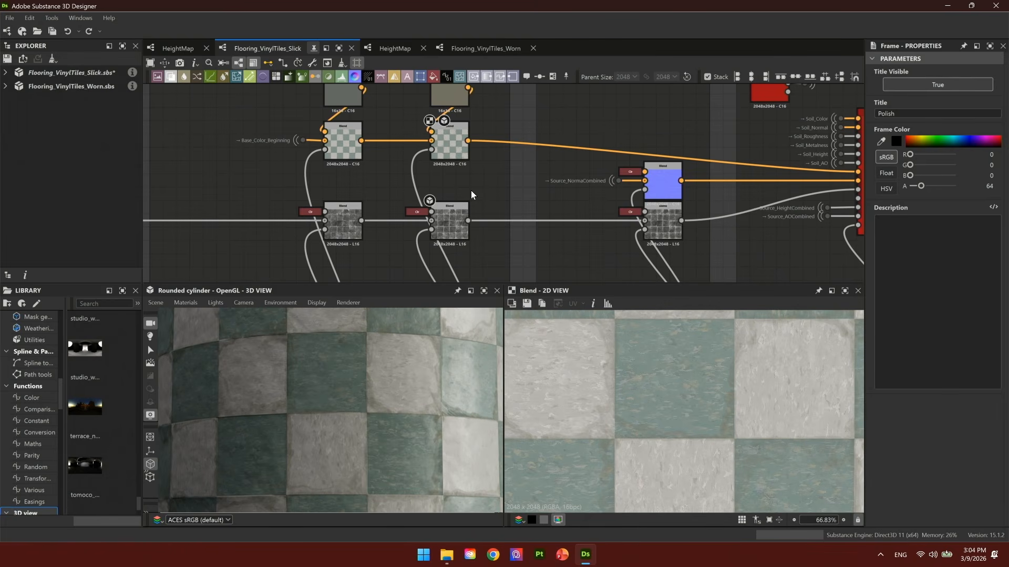
Preview the Polish section's normal Blend node and the Levels mask that drives it.
{"action": "scroll", "coordinate": [562, 199], "scroll_direction": "down", "scroll_amount": 2}
{"action": "middle_click_drag", "start_coordinate": [587, 206], "coordinate": [508, 214]}
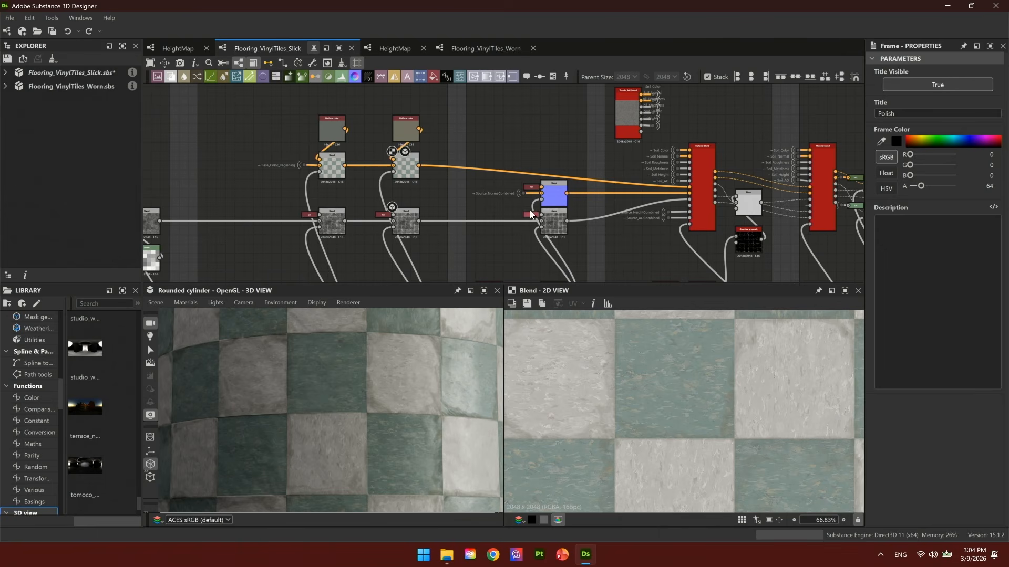
{"action": "double_click", "coordinate": [560, 209]}
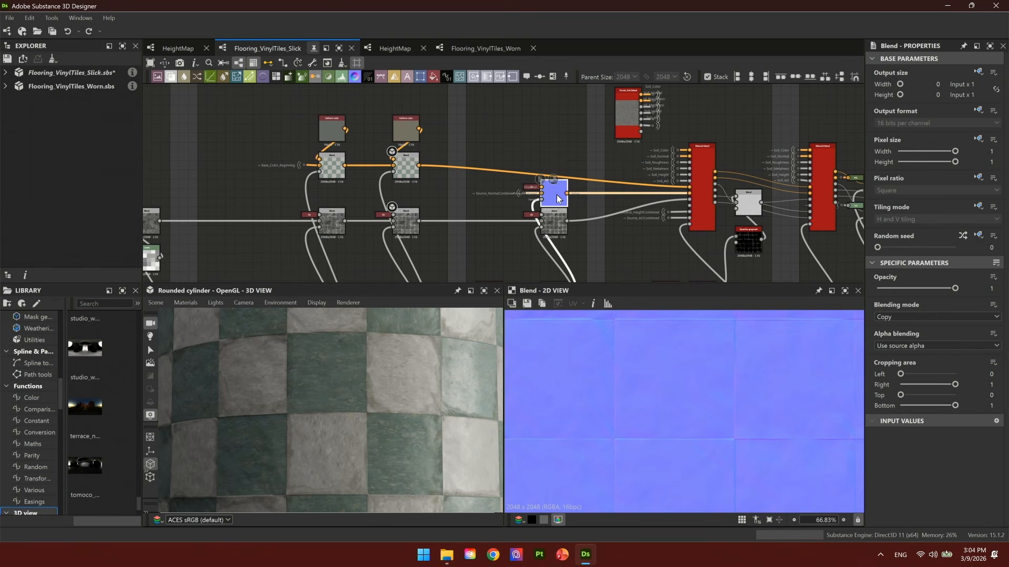
{"action": "scroll", "coordinate": [557, 195], "scroll_direction": "down", "scroll_amount": 2}
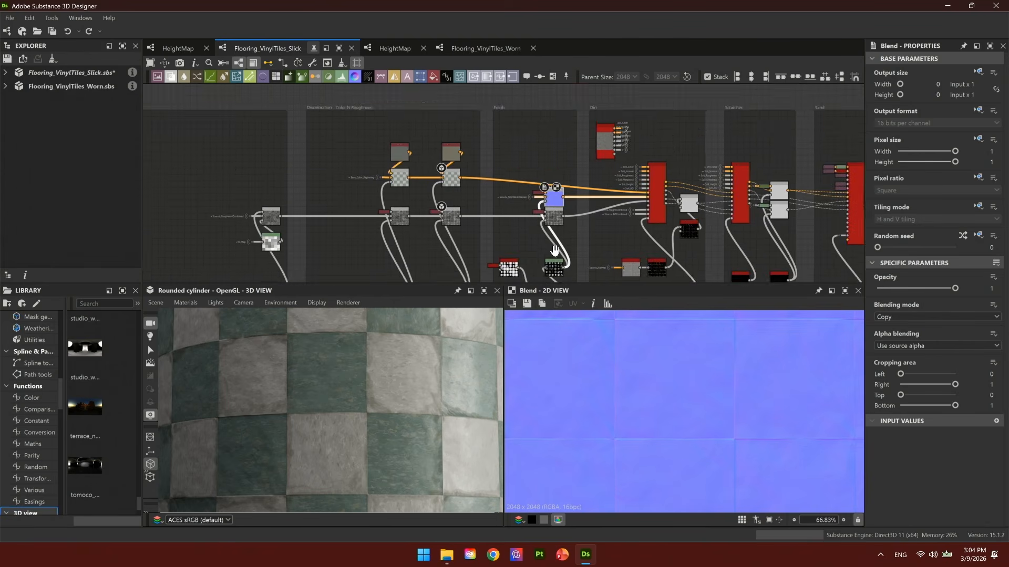
{"action": "middle_click_drag", "start_coordinate": [549, 252], "coordinate": [525, 186]}
{"action": "scroll", "coordinate": [525, 186], "scroll_direction": "up", "scroll_amount": 6}
{"action": "left_click", "coordinate": [529, 221]}
{"action": "scroll", "coordinate": [643, 406], "scroll_direction": "down", "scroll_amount": 3}
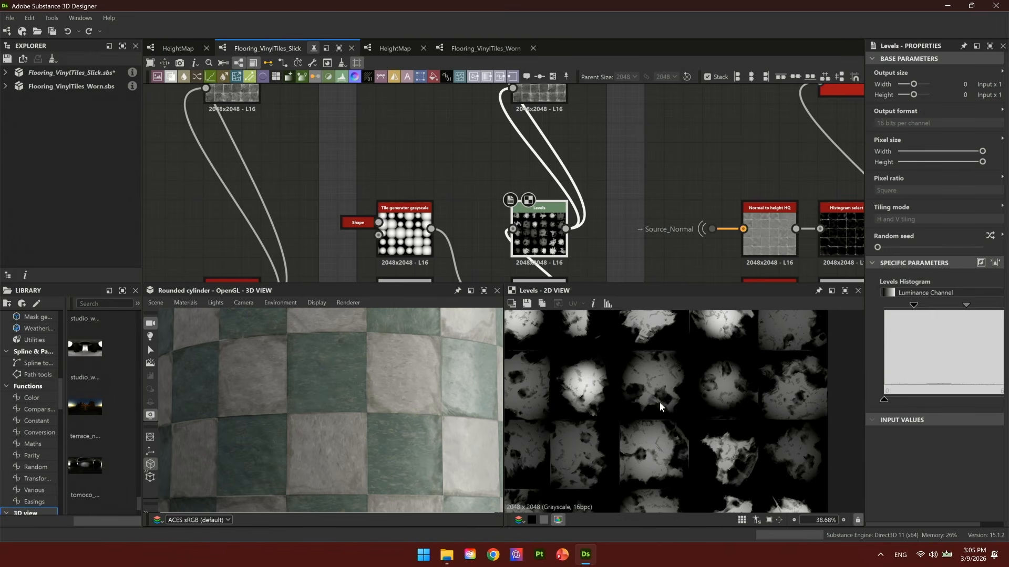
Preview the Polish section's roughness and normal Blend nodes and the first Material blend node.
{"action": "middle_click_drag", "start_coordinate": [547, 98], "coordinate": [534, 190]}
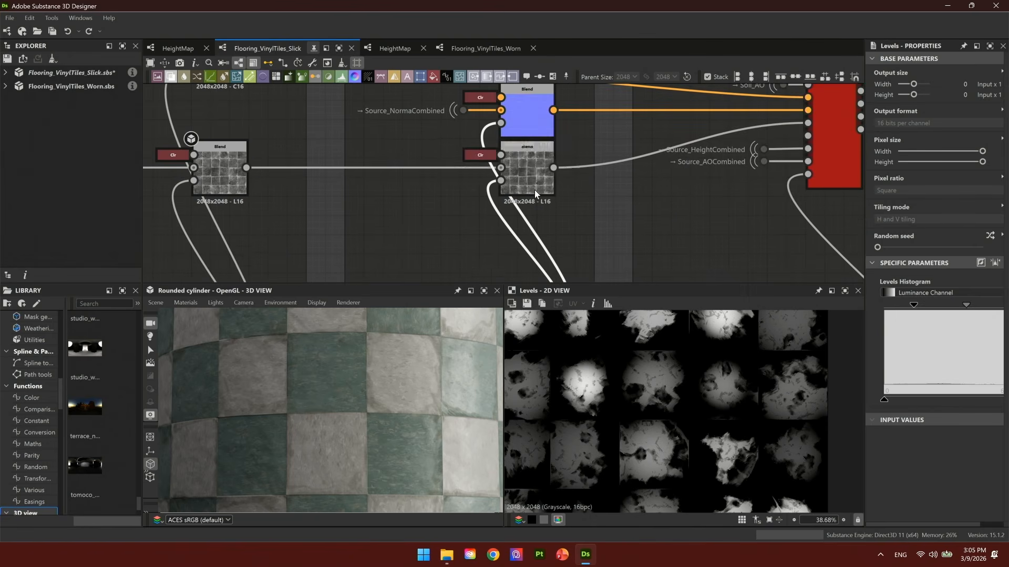
{"action": "left_click", "coordinate": [531, 165]}
{"action": "left_click", "coordinate": [522, 114]}
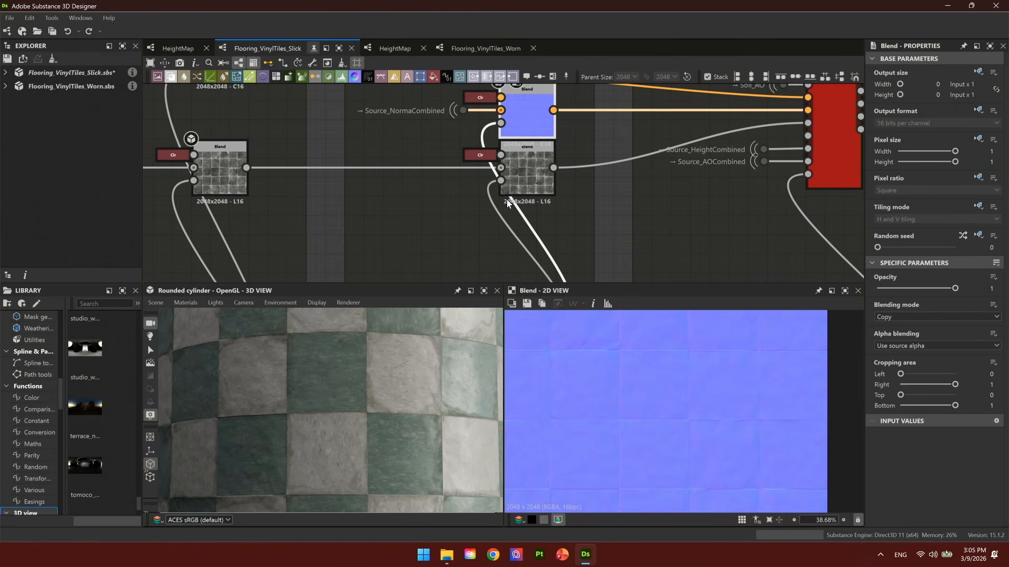
{"action": "scroll", "coordinate": [598, 179], "scroll_direction": "down", "scroll_amount": 2}
{"action": "middle_click_drag", "start_coordinate": [598, 180], "coordinate": [405, 242]}
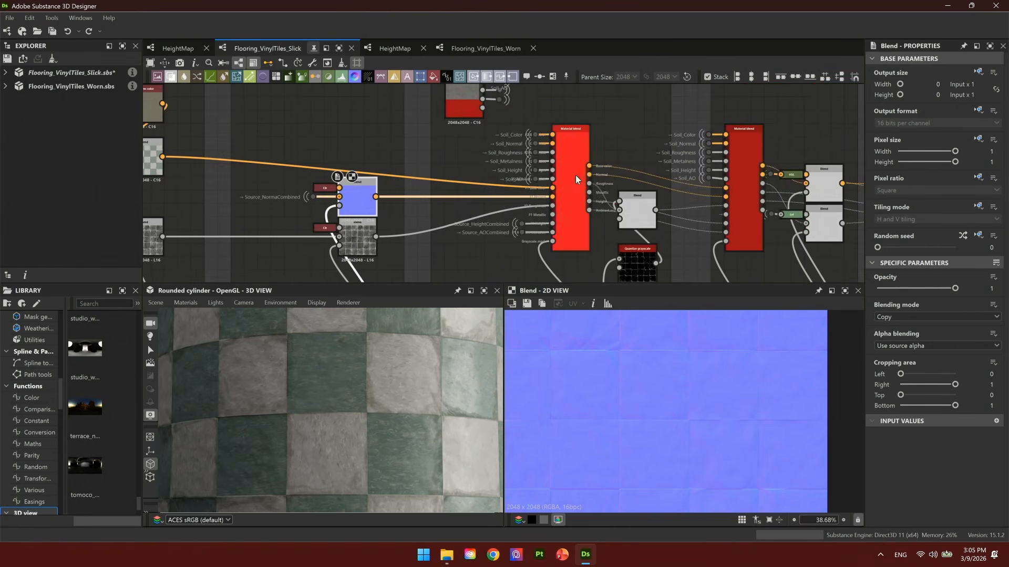
{"action": "left_click", "coordinate": [578, 178]}
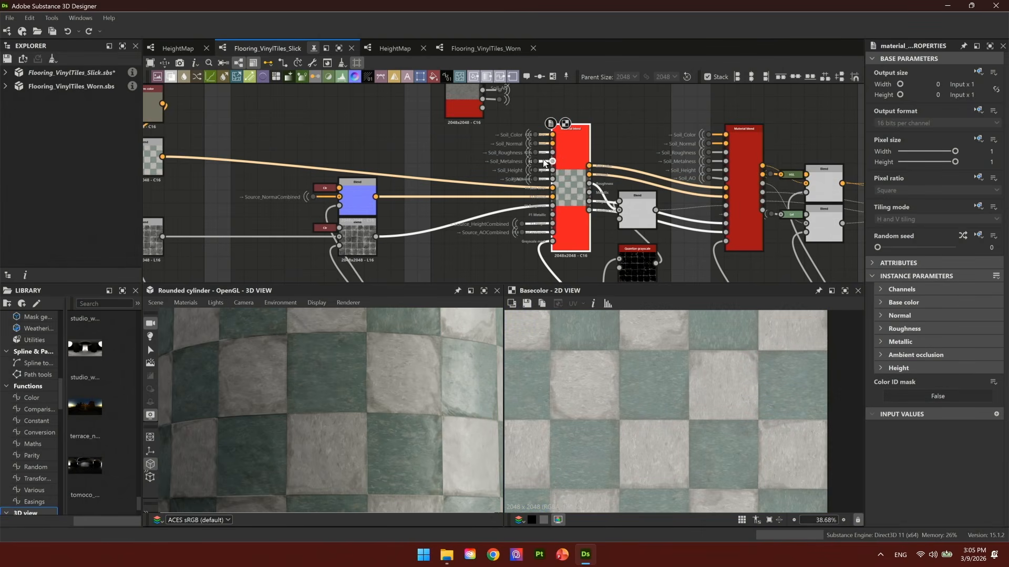
Show the Terrain_Soil_Baked material on the 3D cylinder and examine its surface from several angles.
{"action": "middle_click_drag", "start_coordinate": [463, 174], "coordinate": [403, 232]}
{"action": "left_click_drag", "start_coordinate": [409, 145], "coordinate": [396, 412]}
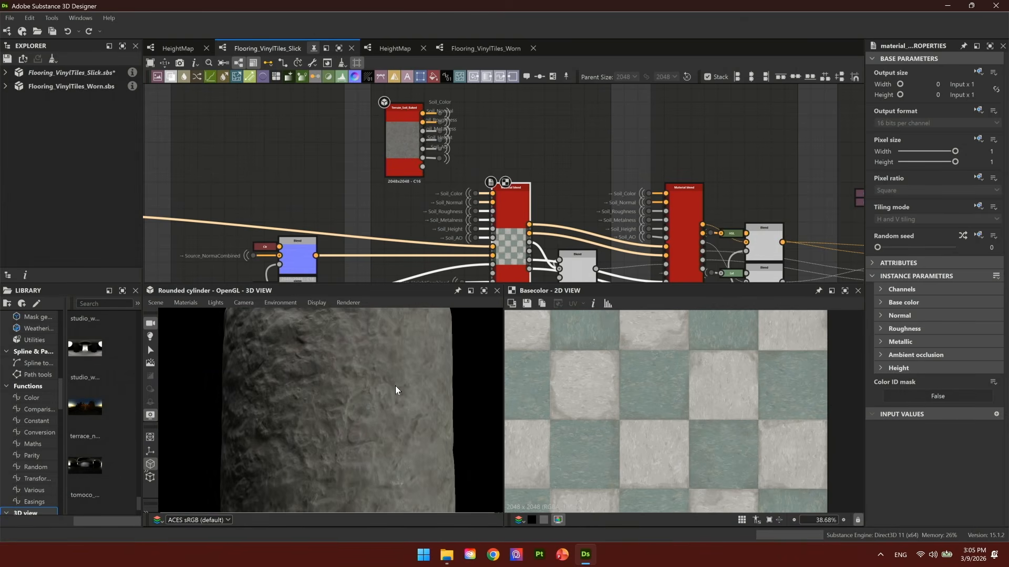
{"action": "left_click_drag", "start_coordinate": [407, 348], "coordinate": [398, 425]}
{"action": "right_click_drag", "start_coordinate": [398, 425], "coordinate": [409, 458]}
{"action": "left_click_drag", "start_coordinate": [408, 458], "coordinate": [397, 417]}
{"action": "right_click_drag", "start_coordinate": [398, 418], "coordinate": [408, 447]}
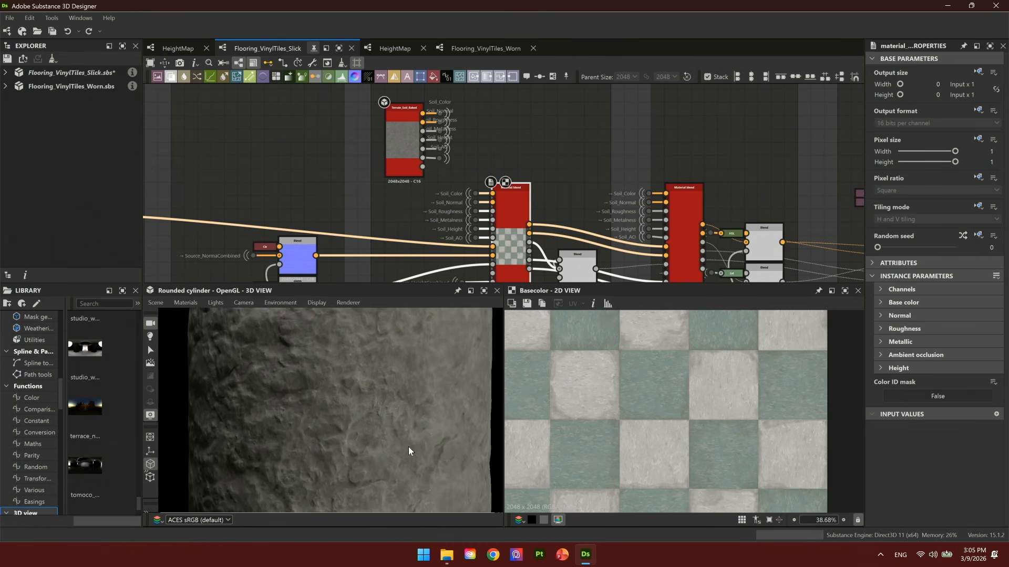
{"action": "left_click_drag", "start_coordinate": [408, 447], "coordinate": [409, 404]}
Show the first Material blend result on the 3D cylinder and preview the node's mask input in the 2D view.
{"action": "right_click_drag", "start_coordinate": [507, 230], "coordinate": [332, 423]}
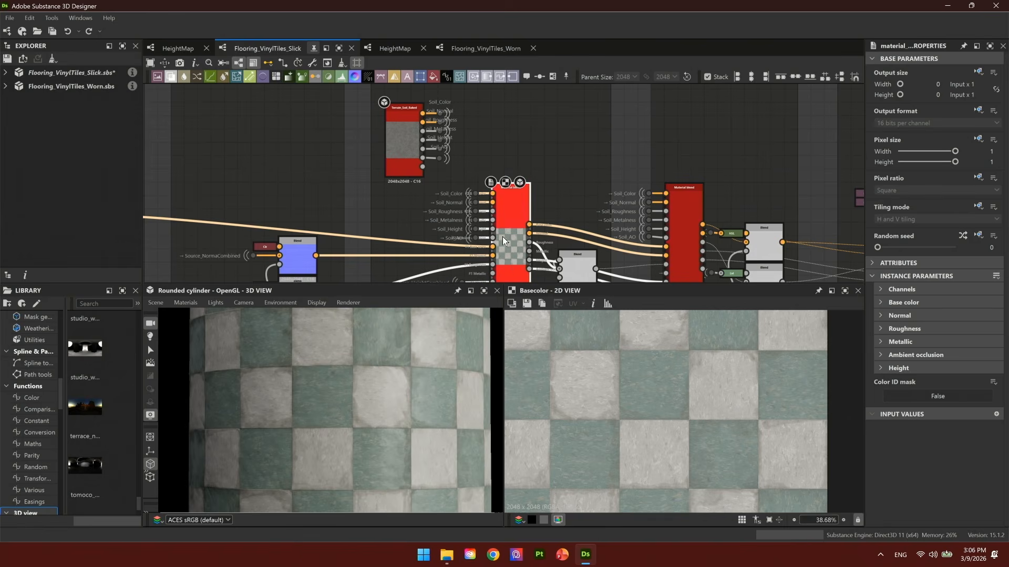
{"action": "middle_click_drag", "start_coordinate": [504, 278], "coordinate": [473, 154]}
{"action": "scroll", "coordinate": [473, 156], "scroll_direction": "up", "scroll_amount": 5}
{"action": "left_click", "coordinate": [452, 181]}
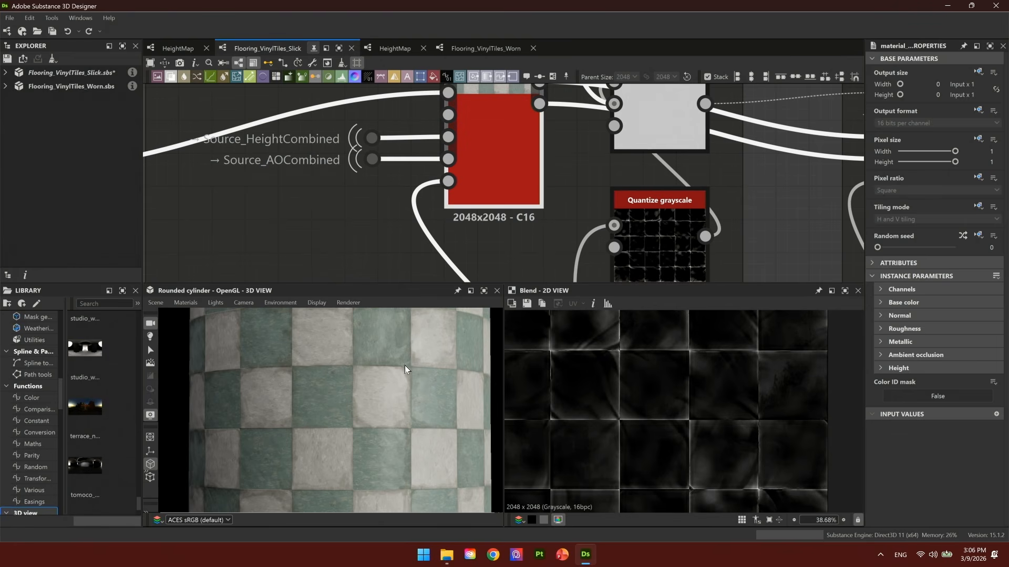
Compare the first Material blend node's #1 Base color input with its Base color output in the 2D view.
{"action": "scroll", "coordinate": [413, 415], "scroll_direction": "up", "scroll_amount": 4}
{"action": "middle_click_drag", "start_coordinate": [511, 124], "coordinate": [475, 321]}
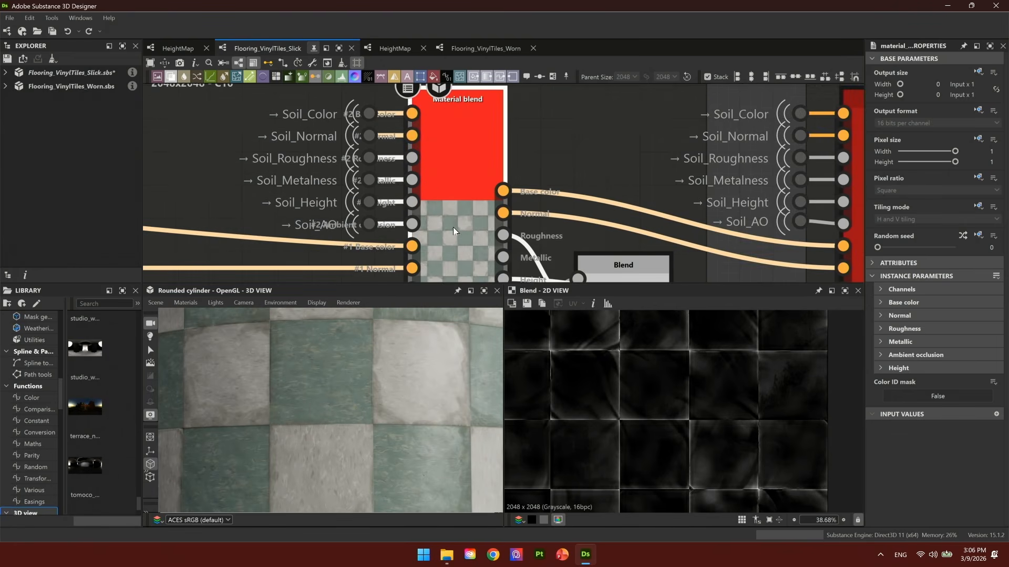
{"action": "double_click", "coordinate": [417, 247]}
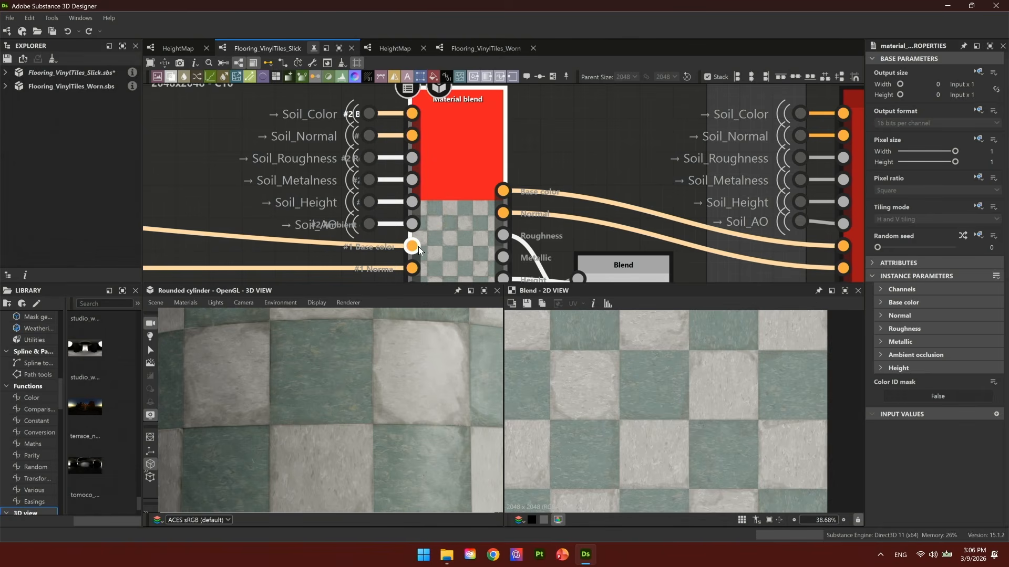
{"action": "double_click", "coordinate": [503, 191]}
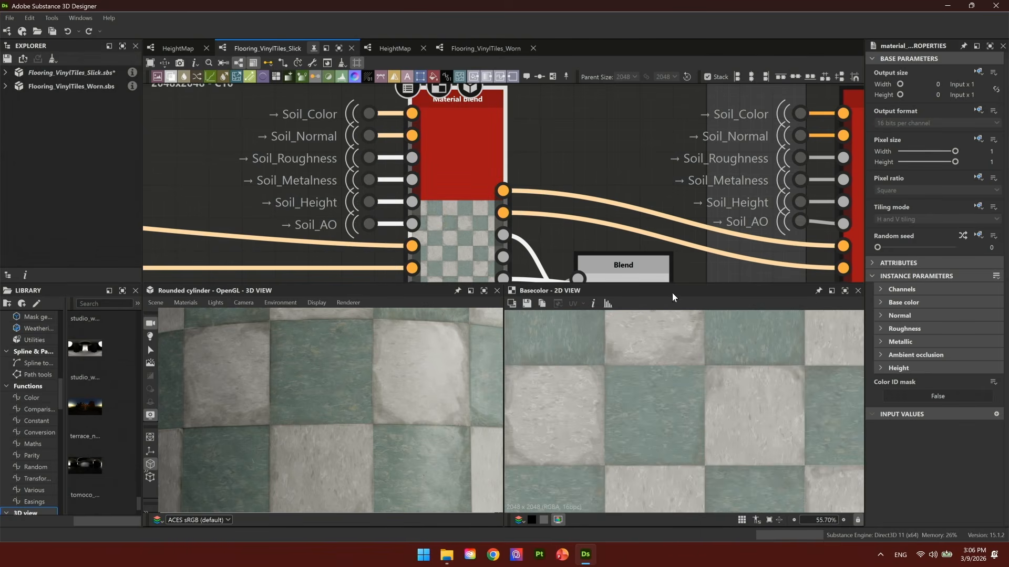
{"action": "middle_click_drag", "start_coordinate": [470, 233], "coordinate": [592, 159]}
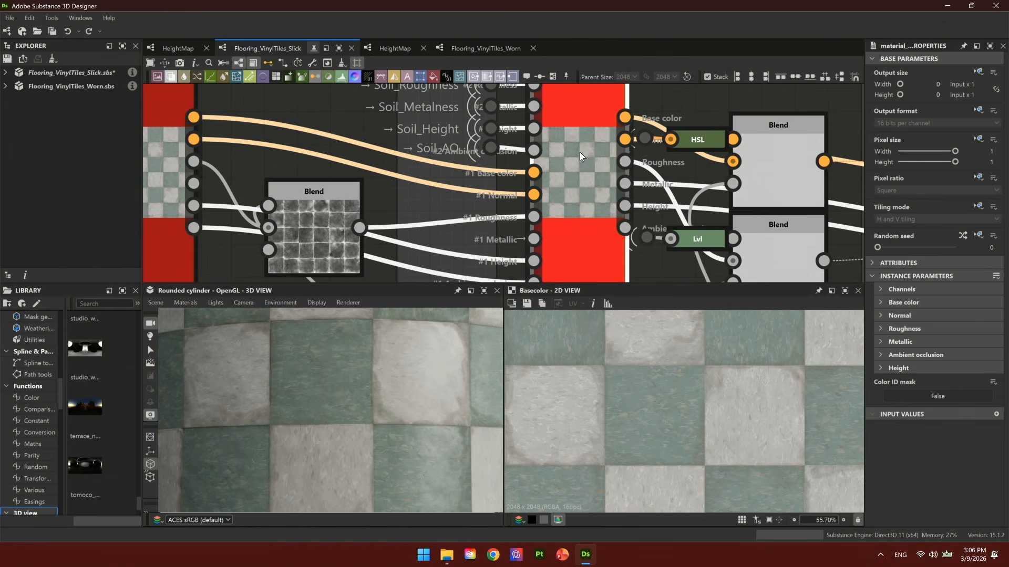
Preview the scratches generator that masks the Material blend node in the Scratches section in the 2D view.
{"action": "scroll", "coordinate": [429, 167], "scroll_direction": "down", "scroll_amount": 5}
{"action": "middle_click_drag", "start_coordinate": [582, 163], "coordinate": [406, 215]}
{"action": "scroll", "coordinate": [405, 215], "scroll_direction": "down", "scroll_amount": 2}
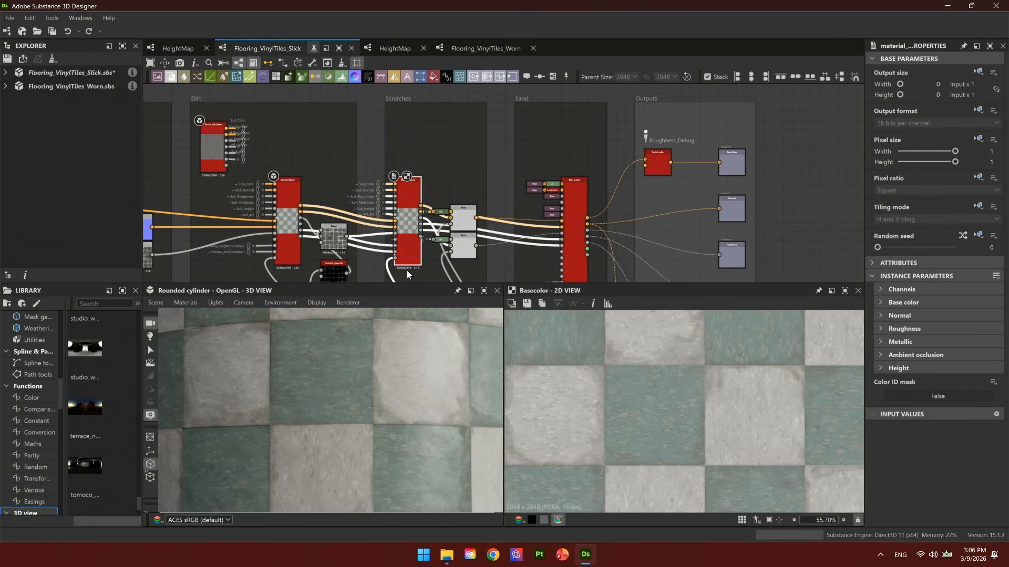
{"action": "scroll", "coordinate": [406, 270], "scroll_direction": "up", "scroll_amount": 3}
{"action": "double_click", "coordinate": [386, 256]}
Preview the Sand section's Atlas scatter node in the 2D view and show the graph's outputs on the 3D cylinder.
{"action": "middle_click_drag", "start_coordinate": [572, 178], "coordinate": [326, 145]}
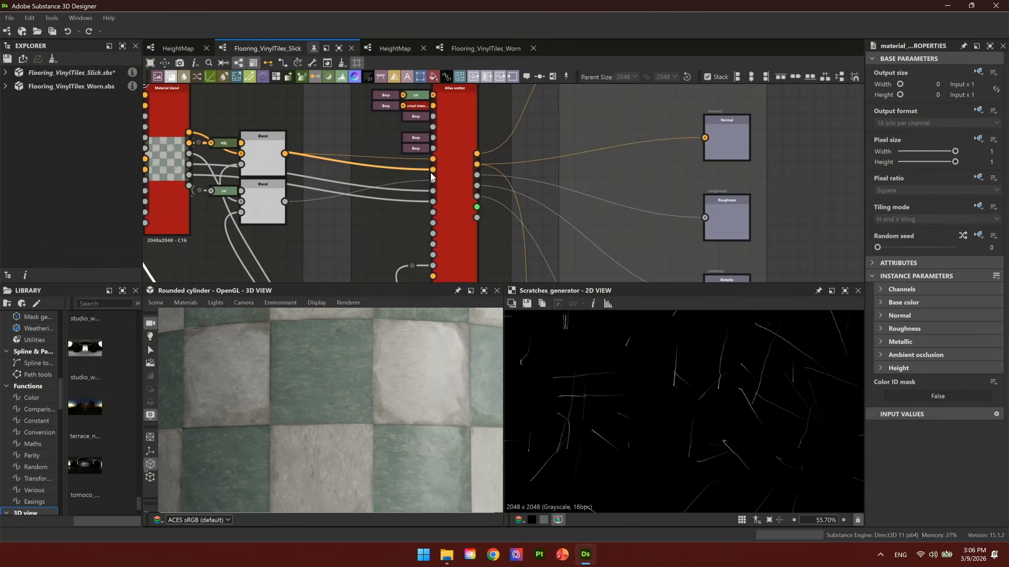
{"action": "double_click", "coordinate": [464, 164]}
{"action": "middle_click_drag", "start_coordinate": [464, 153], "coordinate": [463, 221]}
{"action": "right_click", "coordinate": [479, 119]}
{"action": "left_click", "coordinate": [556, 191]}
{"action": "scroll", "coordinate": [408, 453], "scroll_direction": "up", "scroll_amount": 3}
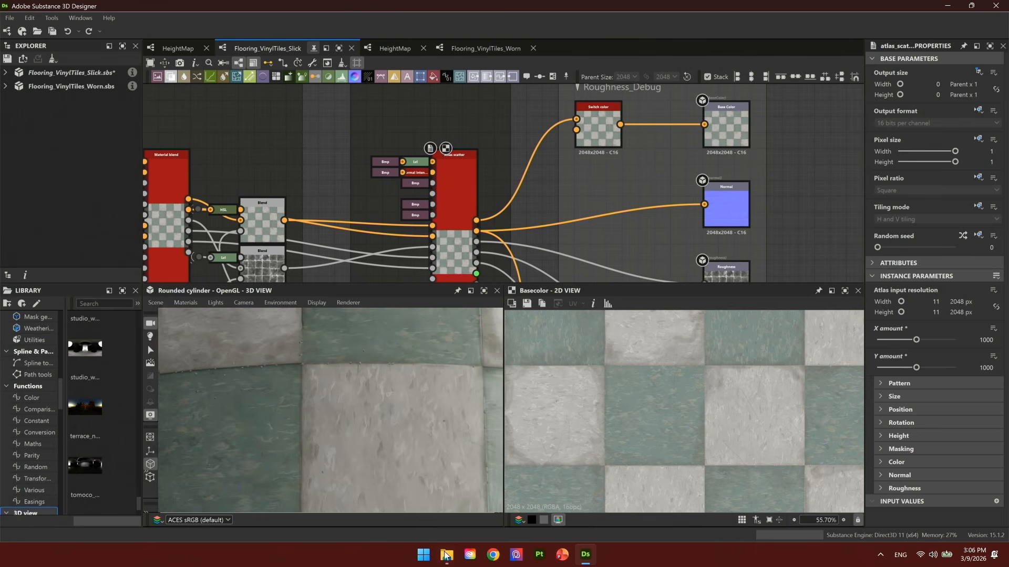
{"action": "right_click_drag", "start_coordinate": [412, 480], "coordinate": [414, 447]}
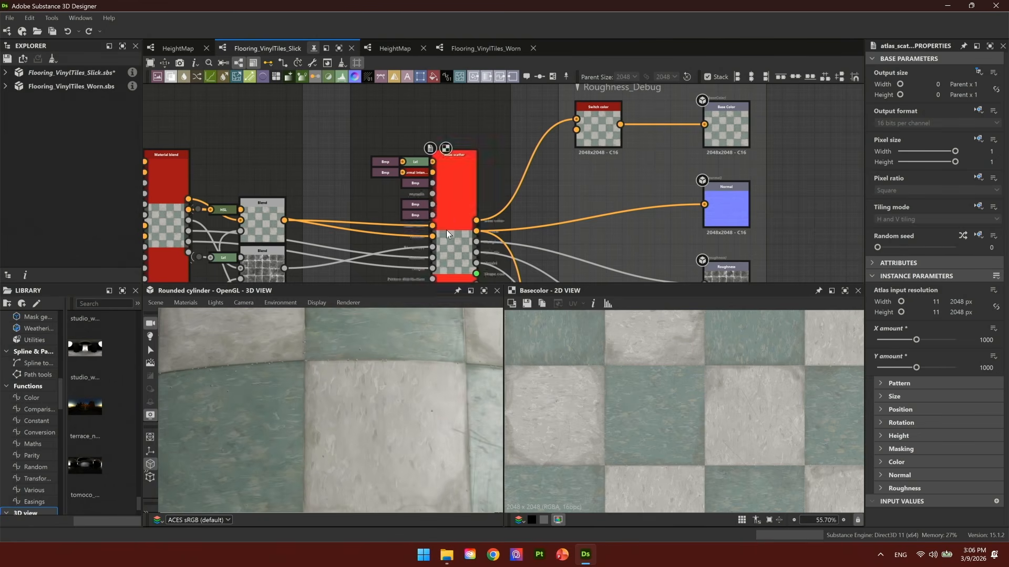
Preview the ATLAS_Round_Pebbles_01 bitmaps, including base color and height, and the Atlas scatter result in the 2D view.
{"action": "double_click", "coordinate": [384, 160]}
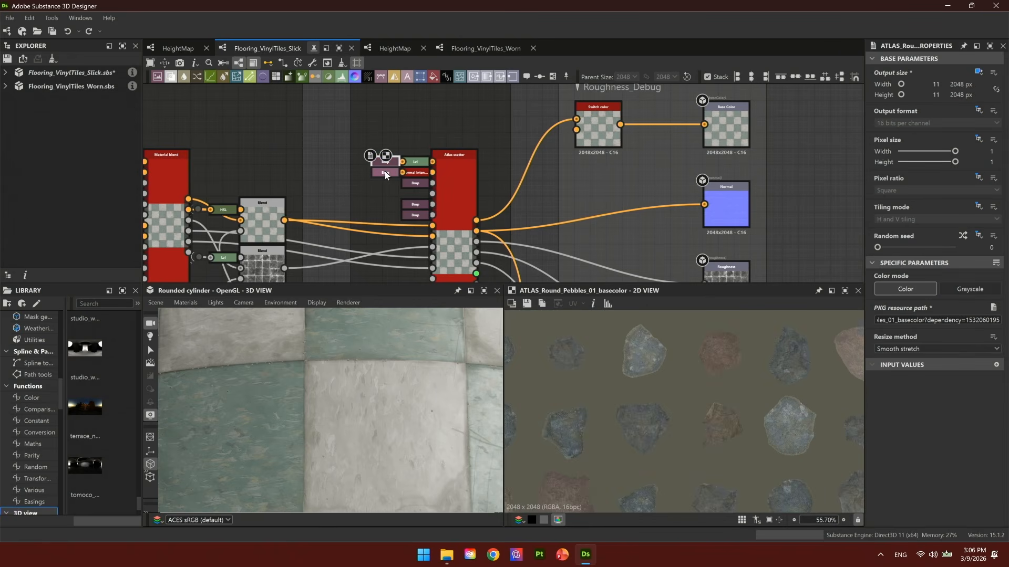
{"action": "left_click", "coordinate": [384, 171]}
{"action": "left_click", "coordinate": [416, 184]}
{"action": "left_click", "coordinate": [421, 208]}
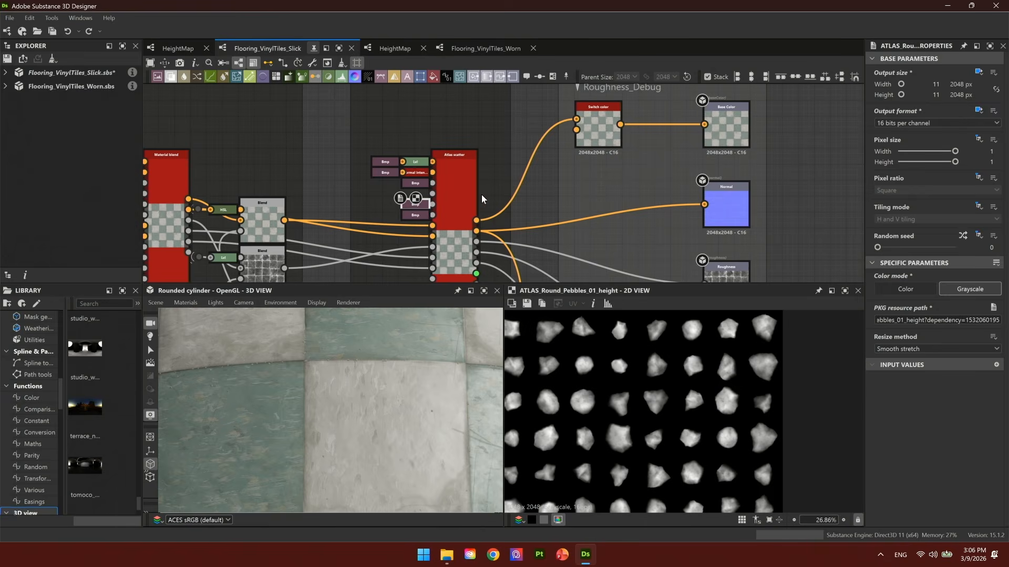
{"action": "double_click", "coordinate": [474, 200]}
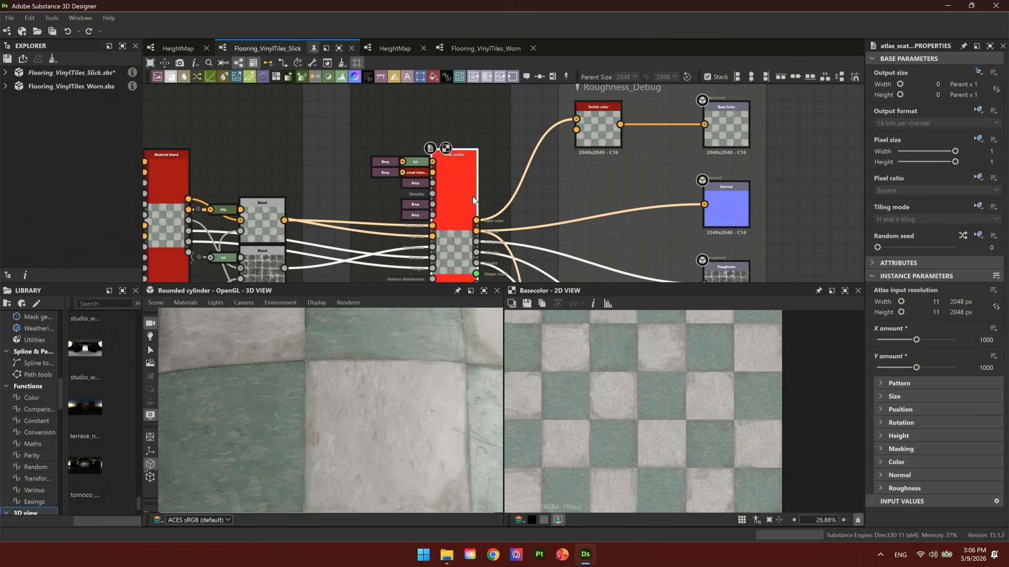
Set the Roughness_Debug Switch color node's Switch to False to inspect roughness without the tile colors.
{"action": "left_click", "coordinate": [596, 119]}
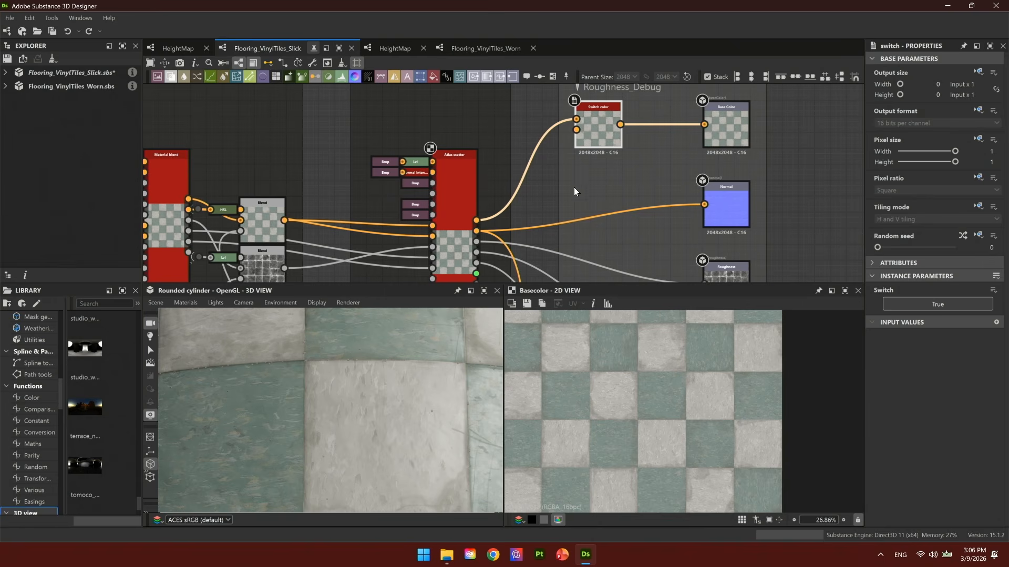
{"action": "middle_click_drag", "start_coordinate": [574, 187], "coordinate": [506, 222]}
{"action": "left_click", "coordinate": [942, 304]}
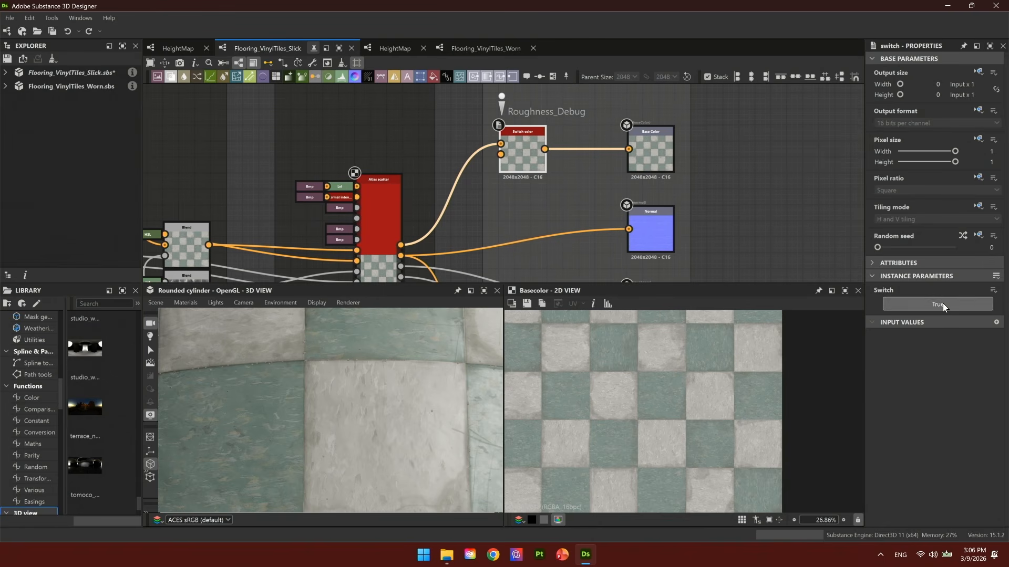
{"action": "middle_click_drag", "start_coordinate": [449, 211], "coordinate": [462, 194]}
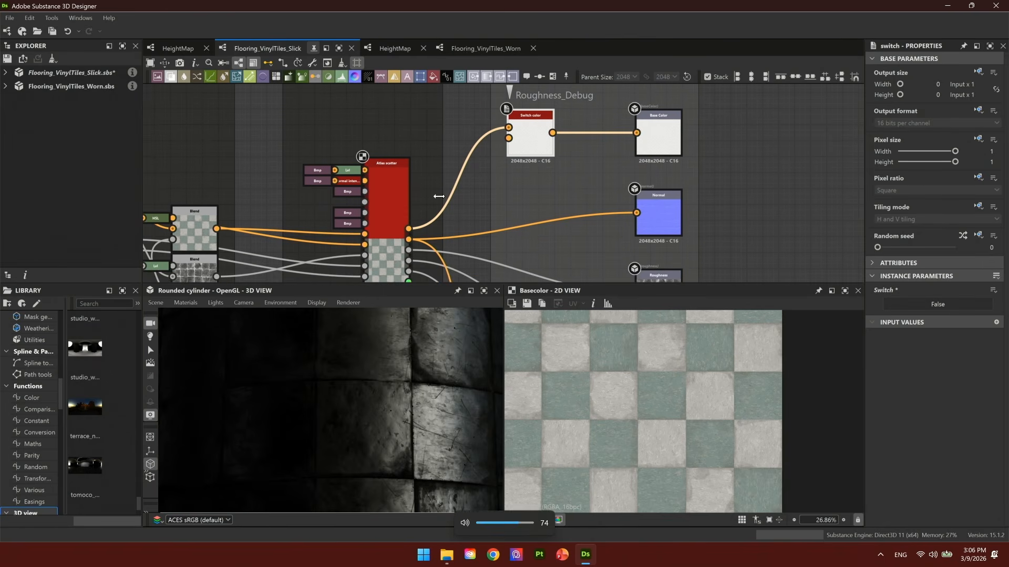
Show the early source roughness Blend node as the Roughness channel on the 3D cylinder and examine it under moving light.
{"action": "scroll", "coordinate": [473, 189], "scroll_direction": "down", "scroll_amount": 6}
{"action": "left_click_drag", "start_coordinate": [361, 152], "coordinate": [629, 153], "text": "alt"}
{"action": "middle_click_drag", "start_coordinate": [354, 206], "coordinate": [491, 186]}
{"action": "scroll", "coordinate": [455, 181], "scroll_direction": "up", "scroll_amount": 7}
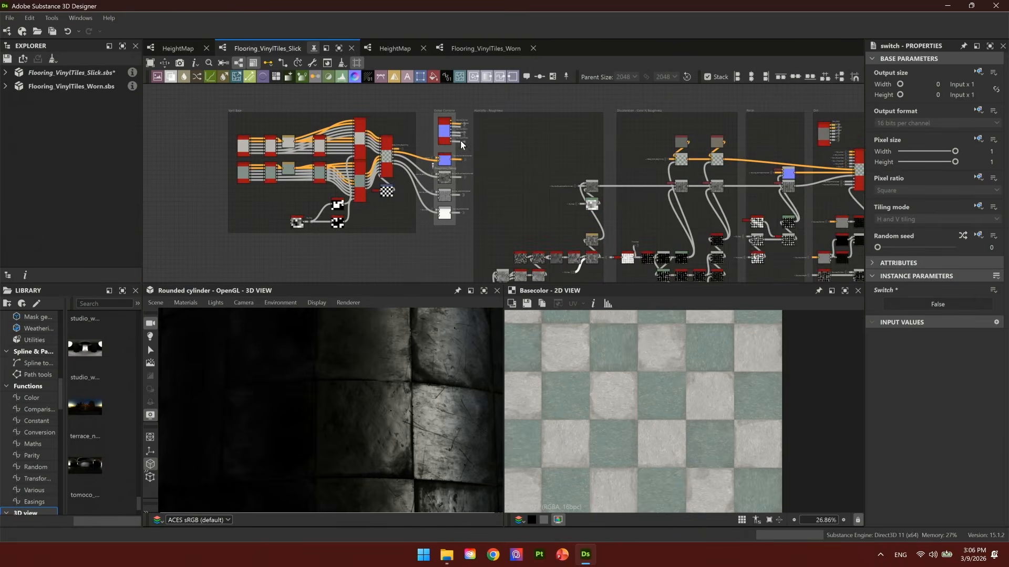
{"action": "left_click_drag", "start_coordinate": [437, 270], "coordinate": [343, 397]}
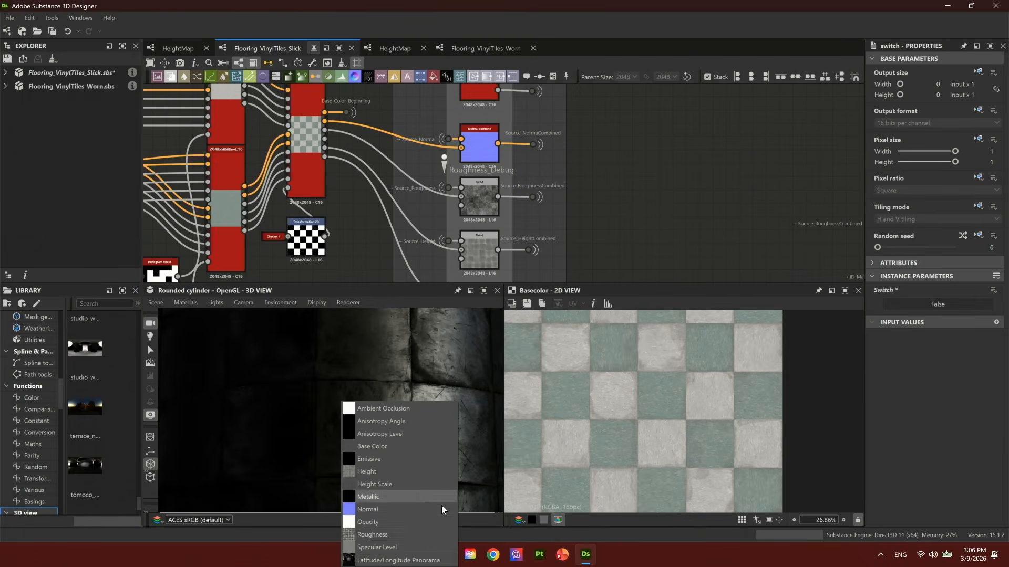
{"action": "left_click", "coordinate": [417, 533]}
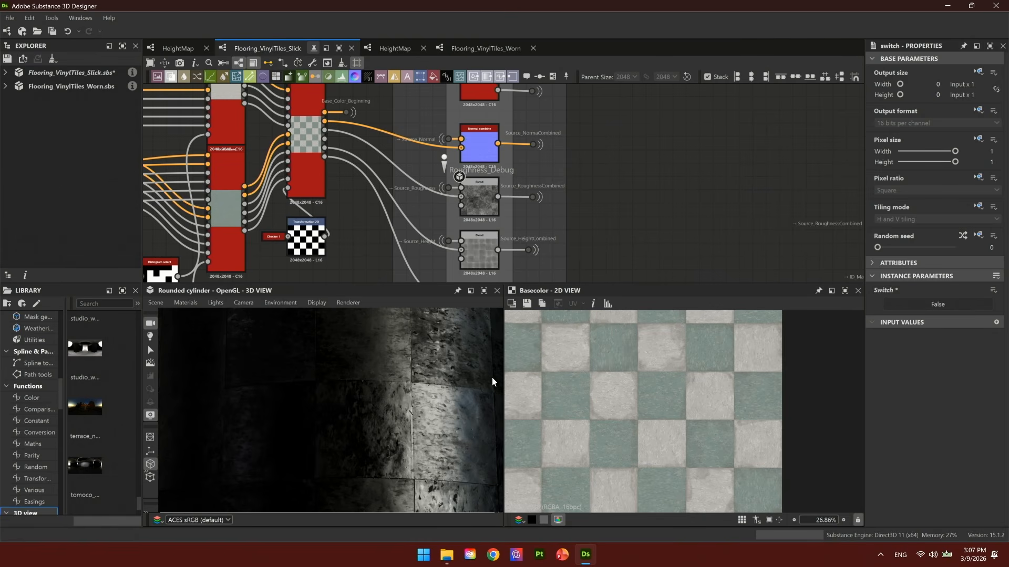
{"action": "left_click_drag", "start_coordinate": [452, 376], "coordinate": [392, 478]}
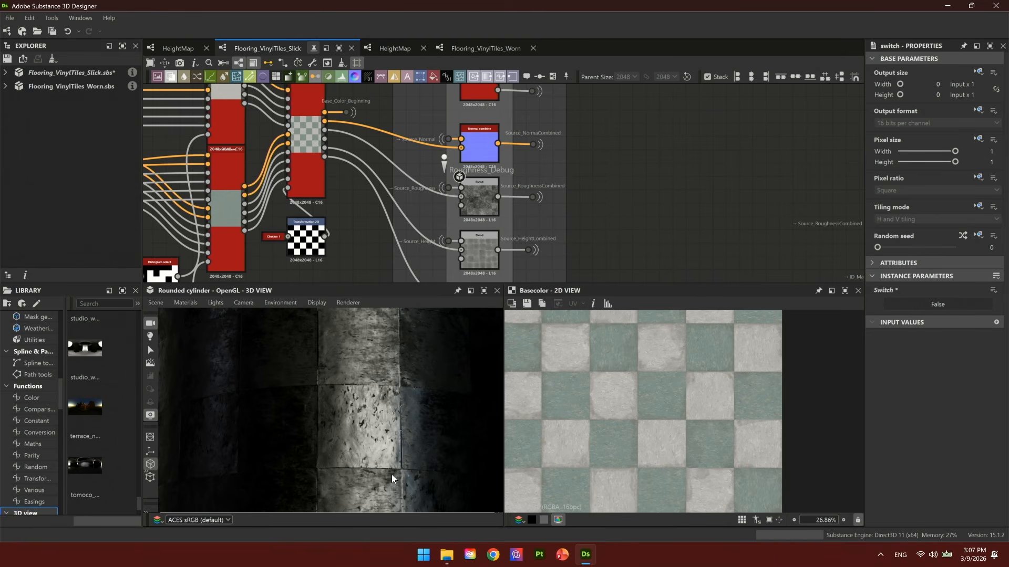
{"action": "mouse_move", "coordinate": [404, 455]}
{"action": "right_mouse_down", "text": "ctrl+shift"}
{"action": "mouse_move", "coordinate": [393, 446]}
{"action": "mouse_move", "coordinate": [396, 456]}
{"action": "right_mouse_up", "text": "ctrl+shift"}
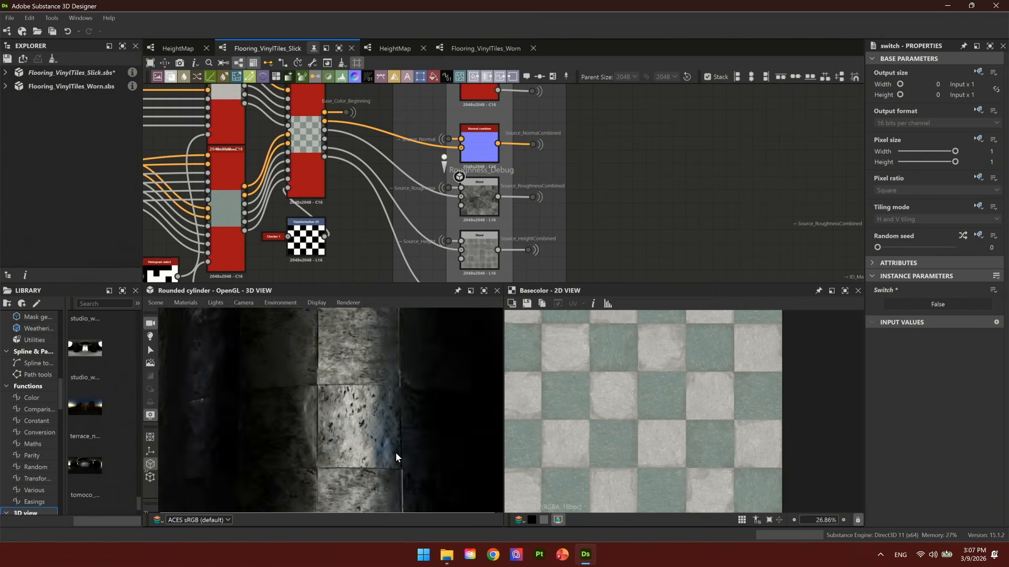
{"action": "scroll", "coordinate": [359, 399], "scroll_direction": "down", "scroll_amount": 3}
{"action": "right_click_drag", "start_coordinate": [358, 399], "coordinate": [362, 397], "text": "ctrl+shift"}
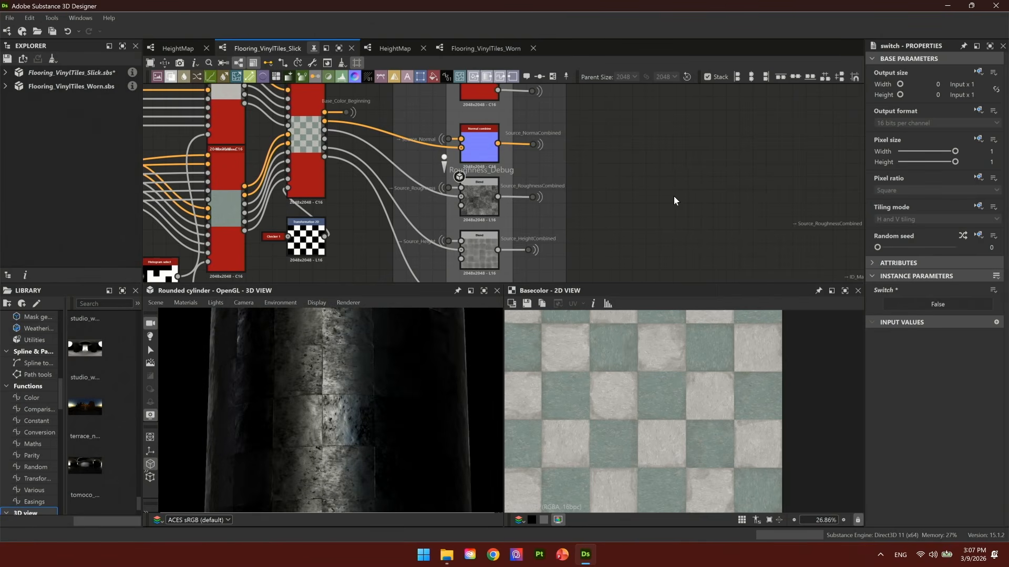
Show the graph's final outputs on the 3D cylinder again and examine the roughness under moving light.
{"action": "right_click", "coordinate": [658, 199]}
{"action": "left_click", "coordinate": [699, 266]}
{"action": "right_click_drag", "start_coordinate": [367, 389], "coordinate": [380, 396]}
{"action": "left_click_drag", "start_coordinate": [380, 396], "coordinate": [390, 397]}
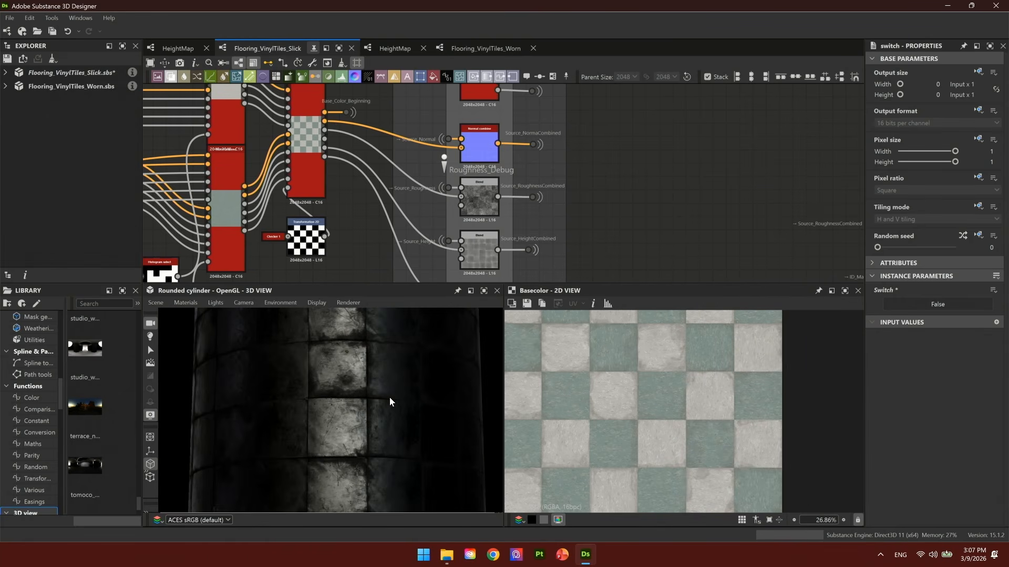
{"action": "right_click_drag", "start_coordinate": [390, 397], "coordinate": [374, 447], "text": "ctrl+shift"}
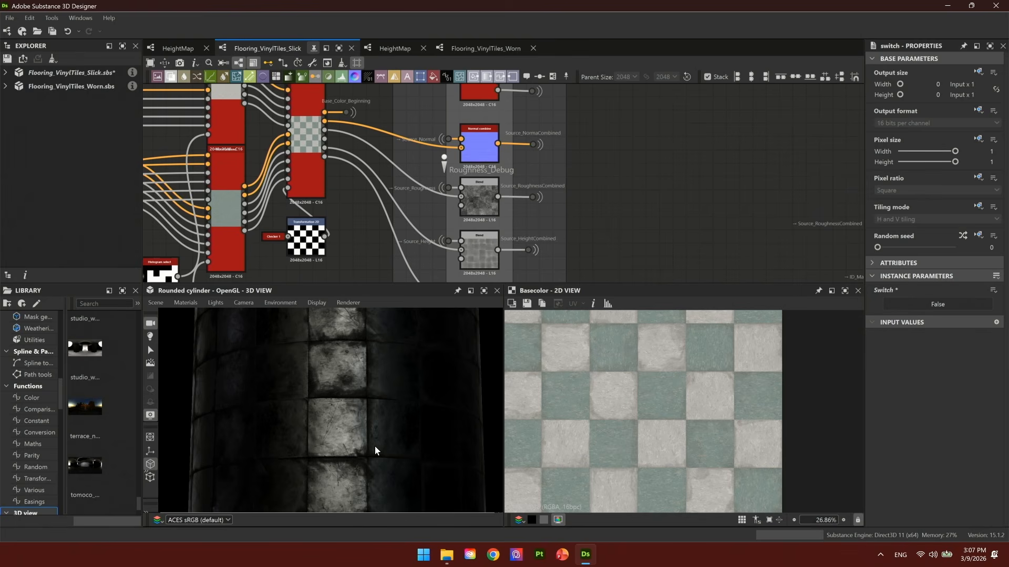
Set the Roughness_Debug Switch color node's Switch back to True.
{"action": "scroll", "coordinate": [721, 184], "scroll_direction": "down", "scroll_amount": 6}
{"action": "middle_click_drag", "start_coordinate": [721, 186], "coordinate": [279, 196]}
{"action": "scroll", "coordinate": [806, 191], "scroll_direction": "up", "scroll_amount": 5}
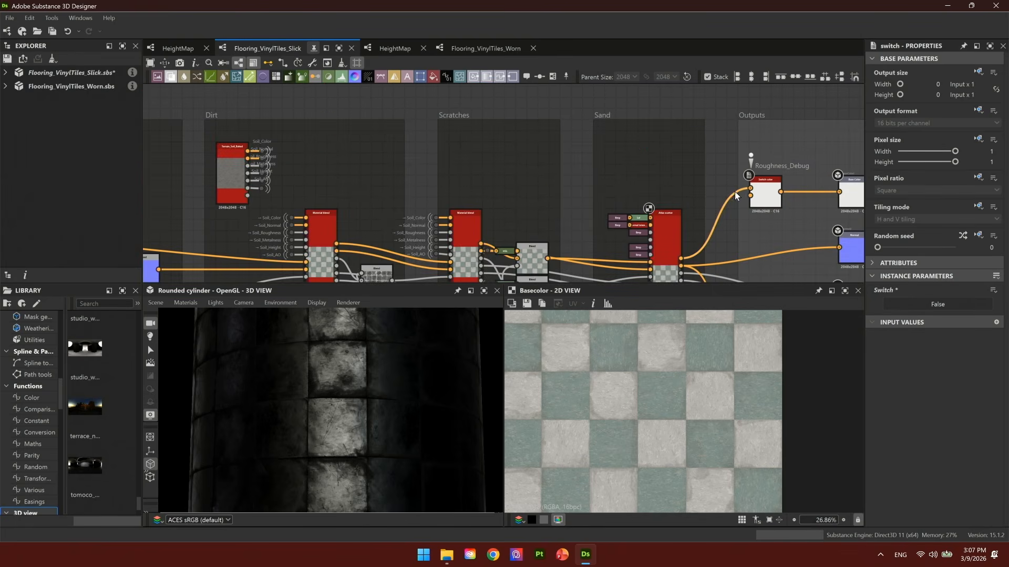
{"action": "left_click", "coordinate": [925, 308]}
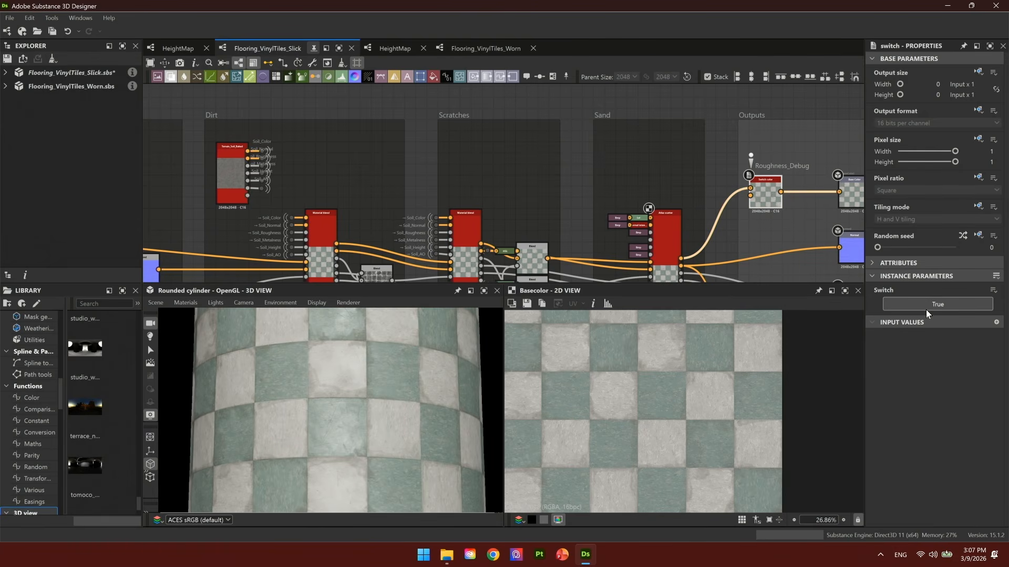
Open the HeightMap graph of Flooring_VinylTiles_Worn, show its outputs on the 3D cylinder and examine the broken tile surface.
{"action": "left_click", "coordinate": [396, 48]}
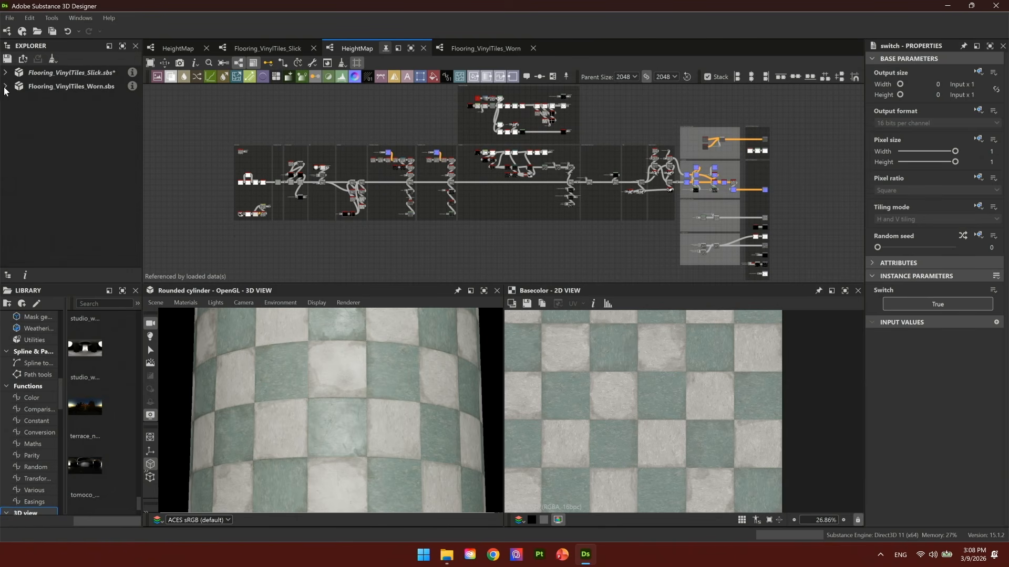
{"action": "double_click", "coordinate": [68, 87]}
{"action": "left_click", "coordinate": [62, 102]}
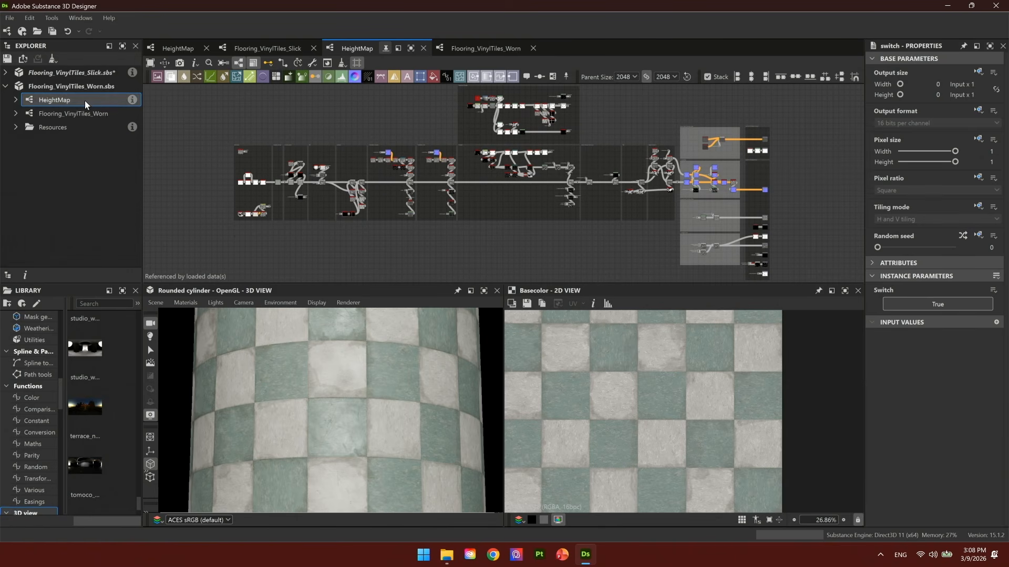
{"action": "right_click", "coordinate": [303, 116]}
{"action": "left_click", "coordinate": [360, 187]}
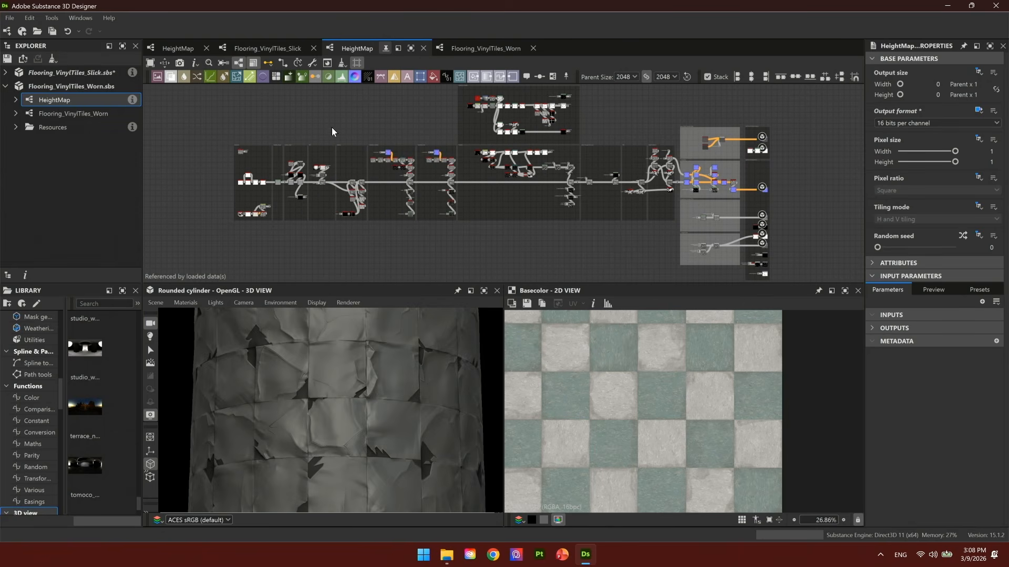
{"action": "mouse_move", "coordinate": [396, 377]}
{"action": "left_mouse_down"}
{"action": "mouse_move", "coordinate": [353, 456]}
{"action": "mouse_move", "coordinate": [377, 434]}
{"action": "mouse_move", "coordinate": [386, 462]}
{"action": "left_mouse_up"}
{"action": "right_click_drag", "start_coordinate": [386, 462], "coordinate": [373, 373]}
{"action": "middle_click_drag", "start_coordinate": [373, 373], "coordinate": [375, 376]}
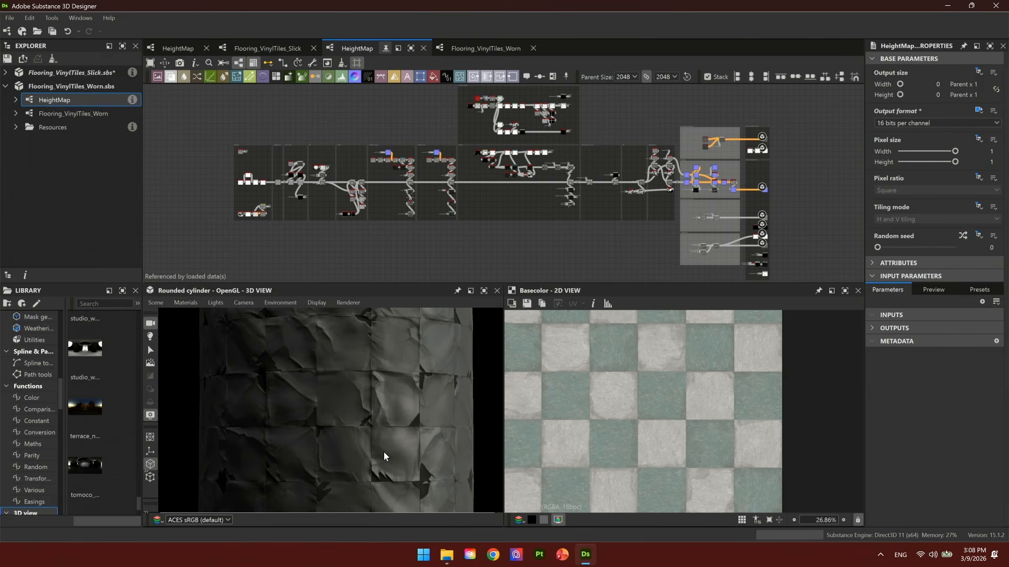
Compare the worn HeightMap graph's node layout with the slick tile's HeightMap graph.
{"action": "scroll", "coordinate": [326, 124], "scroll_direction": "up", "scroll_amount": 5}
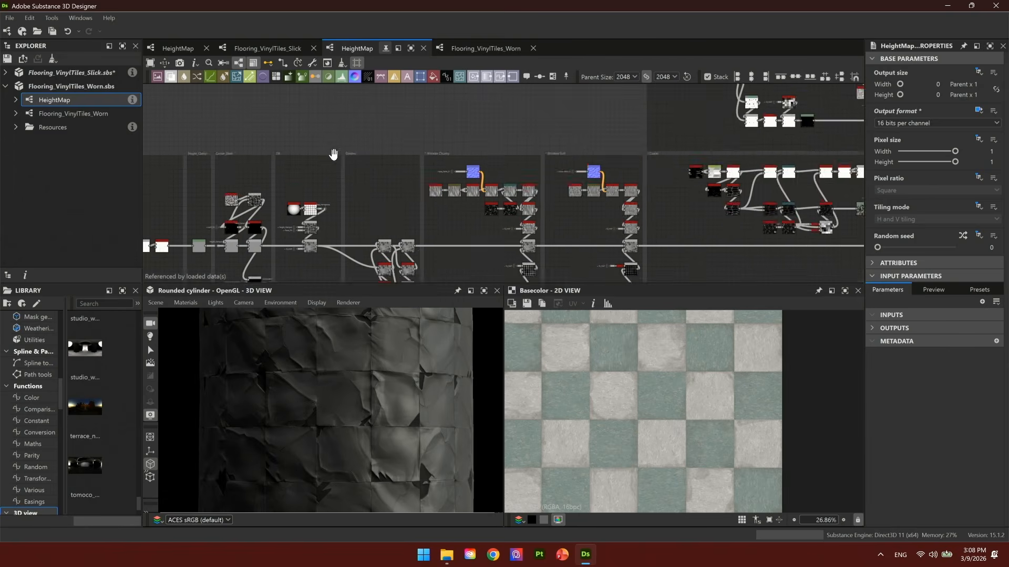
{"action": "left_click", "coordinate": [178, 48]}
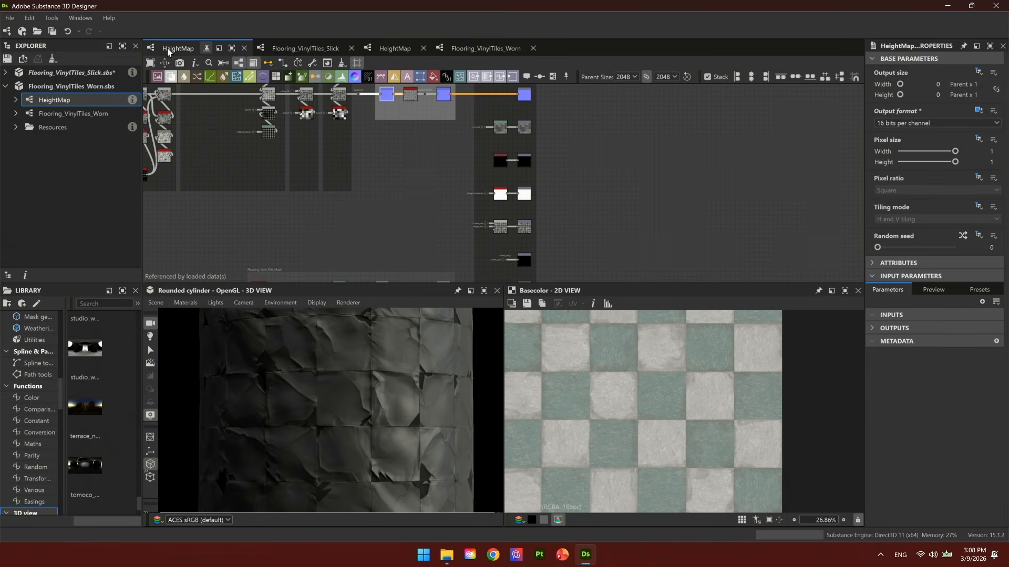
{"action": "scroll", "coordinate": [448, 167], "scroll_direction": "down", "scroll_amount": 4}
{"action": "middle_click_drag", "start_coordinate": [447, 168], "coordinate": [408, 161]}
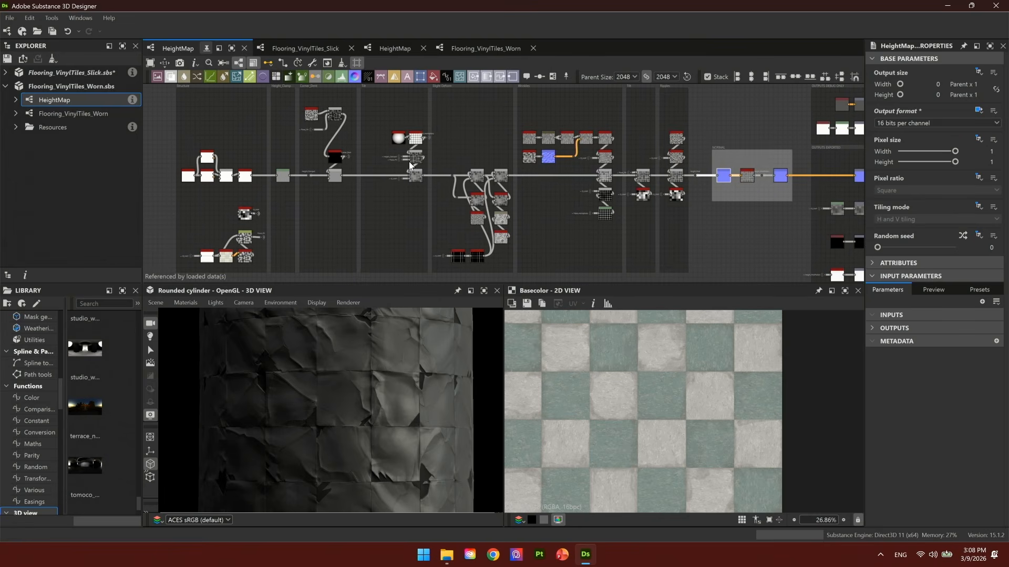
{"action": "left_click", "coordinate": [394, 48]}
Preview the Multiply Blend node at the end of the worn HeightMap graph's crack nodes in the 2D view.
{"action": "middle_click_drag", "start_coordinate": [640, 217], "coordinate": [533, 207]}
{"action": "middle_click_drag", "start_coordinate": [716, 184], "coordinate": [366, 202]}
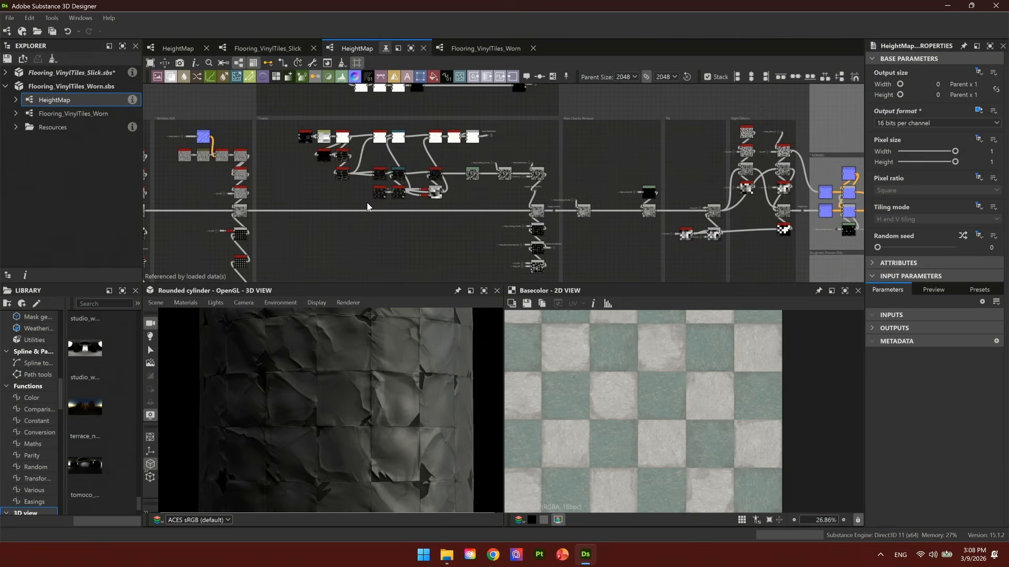
{"action": "scroll", "coordinate": [491, 164], "scroll_direction": "down", "scroll_amount": 2}
{"action": "scroll", "coordinate": [484, 181], "scroll_direction": "up", "scroll_amount": 2}
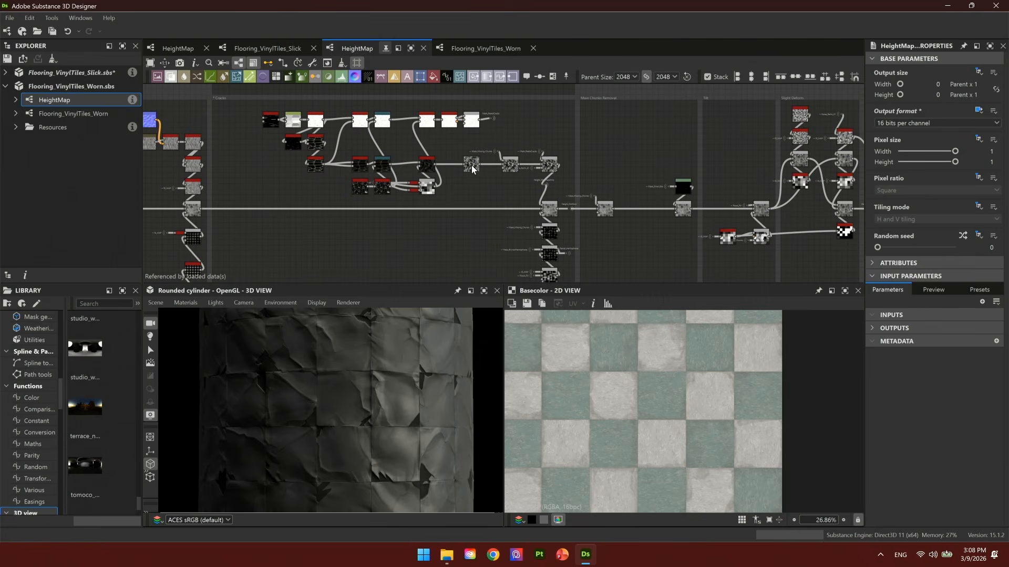
{"action": "left_click", "coordinate": [551, 168]}
{"action": "scroll", "coordinate": [687, 367], "scroll_direction": "up", "scroll_amount": 2}
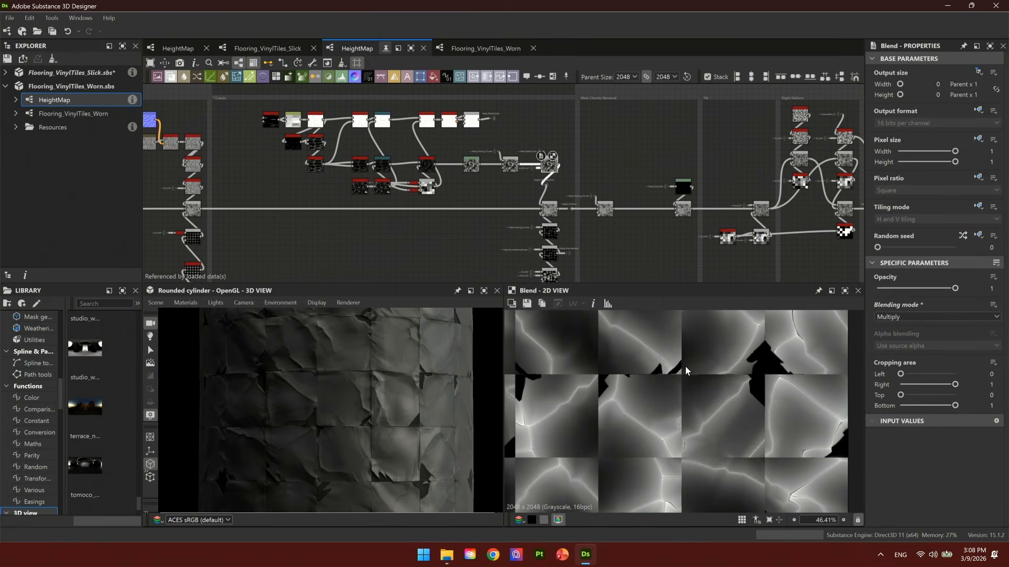
Preview the Tile generator grayscale and Distance nodes that start the crack pattern in the 2D view.
{"action": "scroll", "coordinate": [265, 118], "scroll_direction": "up", "scroll_amount": 3}
{"action": "double_click", "coordinate": [274, 127]}
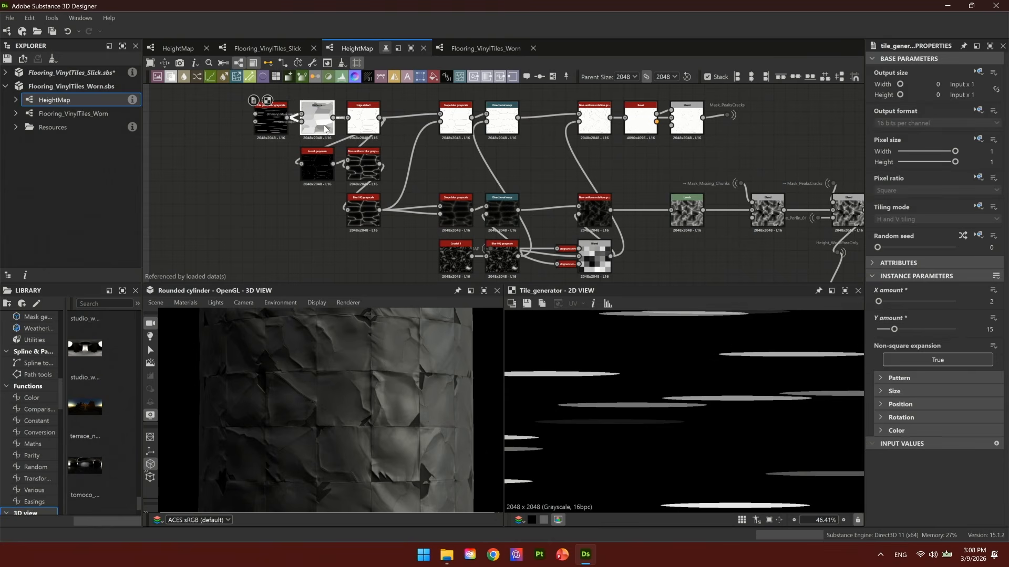
{"action": "left_click", "coordinate": [324, 128]}
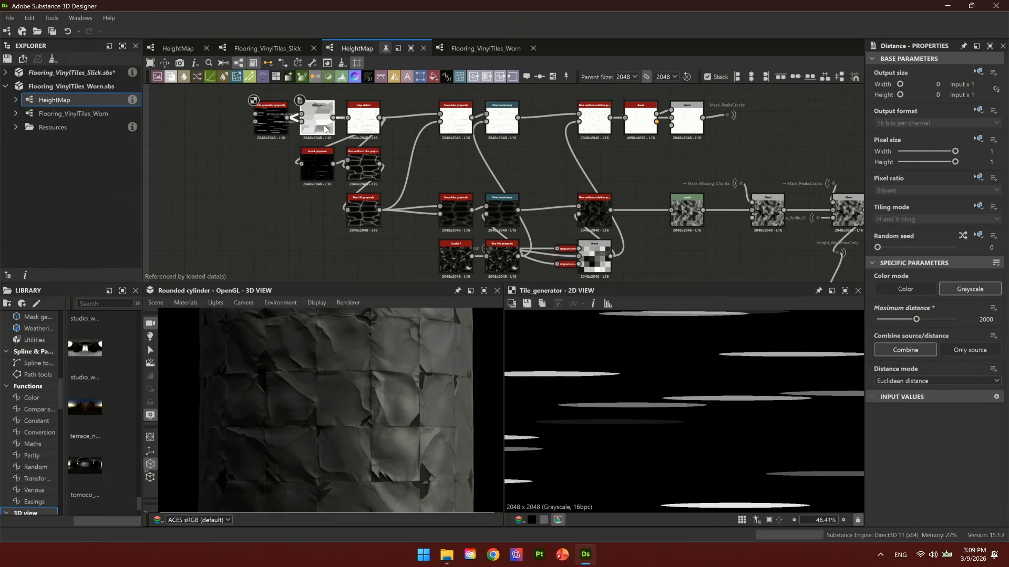
{"action": "double_click", "coordinate": [319, 124]}
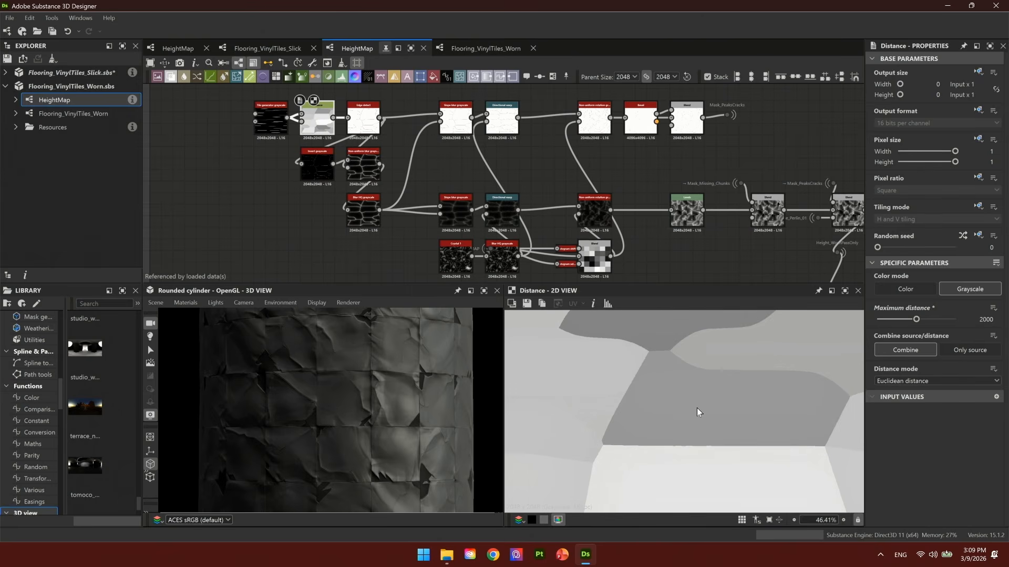
{"action": "scroll", "coordinate": [697, 412], "scroll_direction": "down", "scroll_amount": 3}
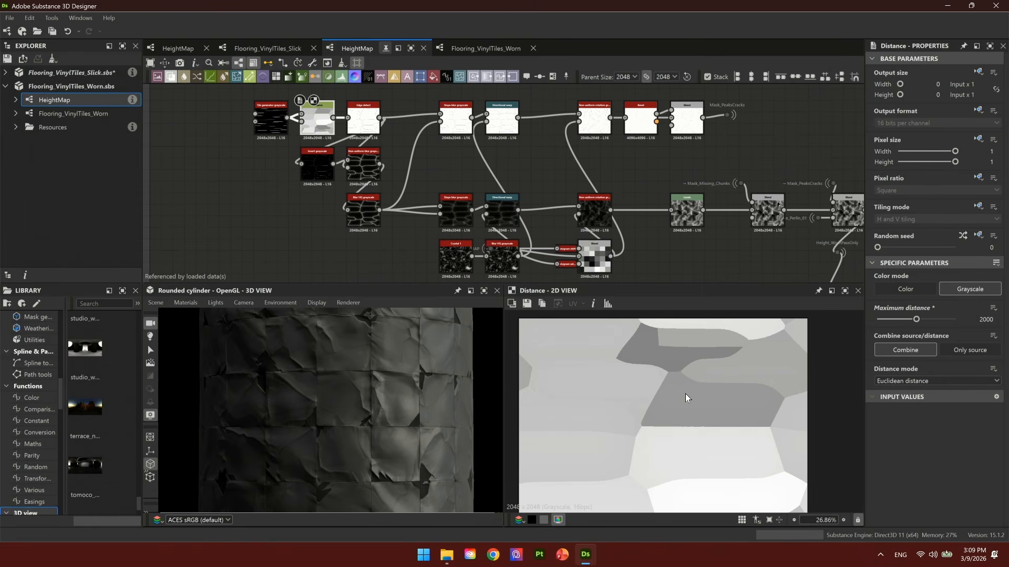
{"action": "scroll", "coordinate": [544, 169], "scroll_direction": "up", "scroll_amount": 5}
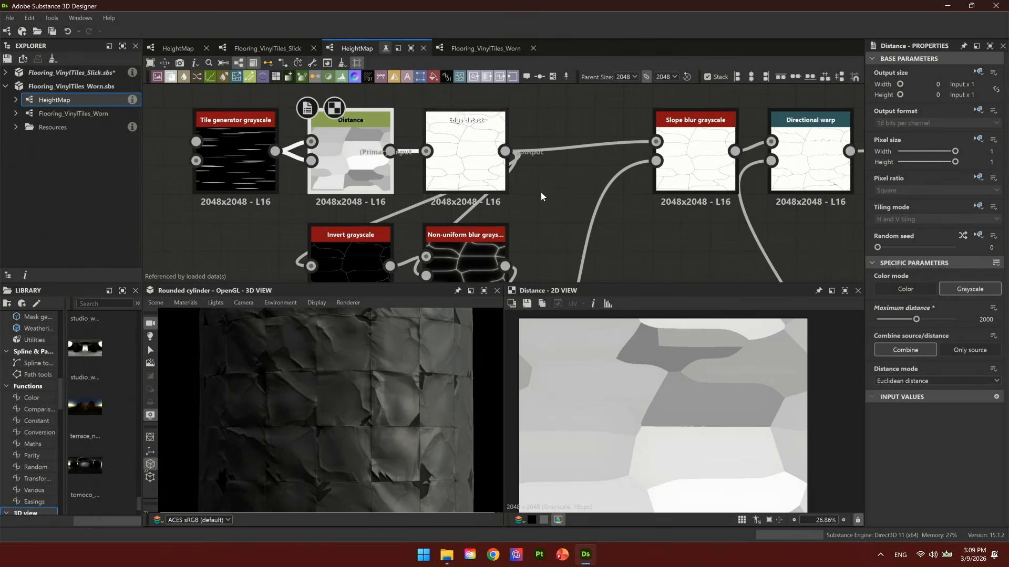
Preview the Edge detect and Non-uniform blur grayscale nodes that turn the worn tile's cell pattern into crack lines.
{"action": "middle_click_drag", "start_coordinate": [612, 244], "coordinate": [589, 167]}
{"action": "middle_click_drag", "start_coordinate": [457, 132], "coordinate": [447, 108]}
{"action": "left_click", "coordinate": [442, 140]}
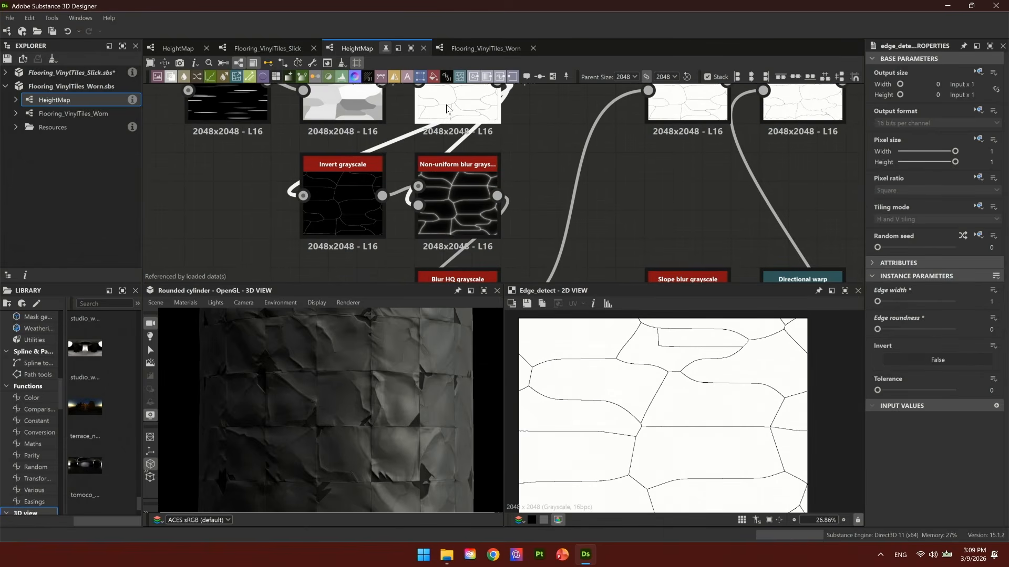
{"action": "double_click", "coordinate": [351, 102]}
{"action": "double_click", "coordinate": [459, 108]}
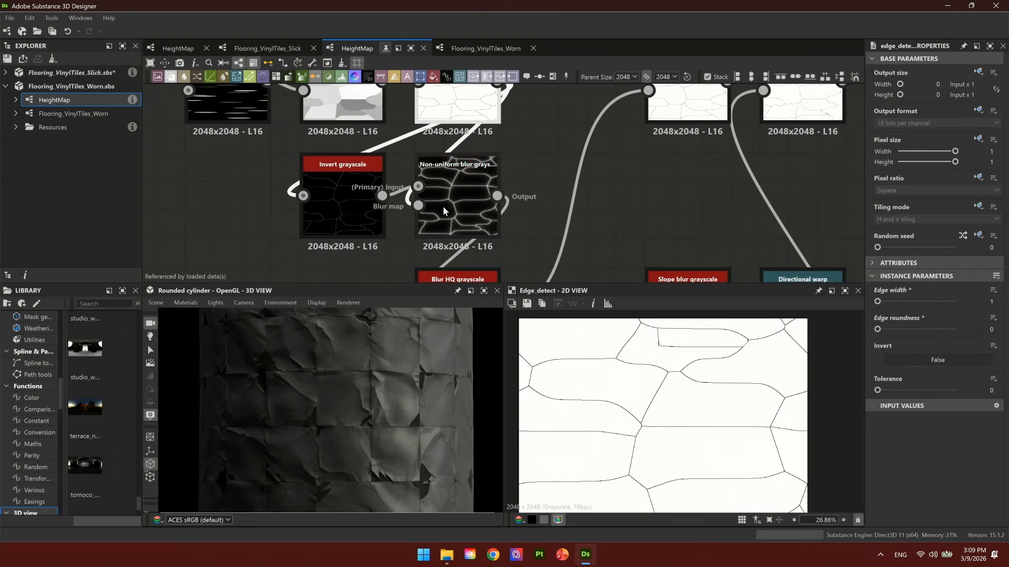
{"action": "double_click", "coordinate": [348, 201]}
{"action": "double_click", "coordinate": [462, 222]}
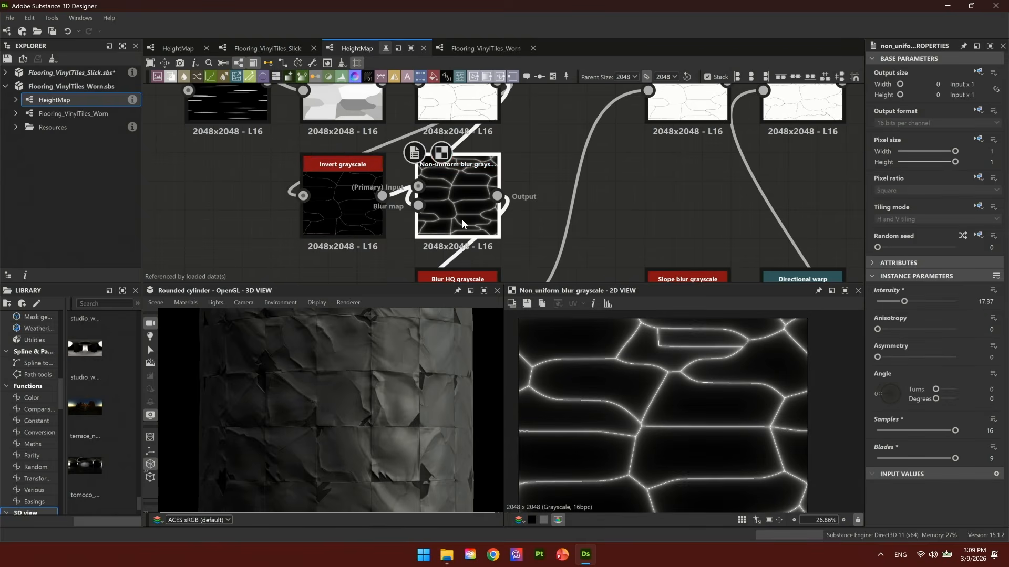
Preview the crack branch's Blur HQ grayscale, Slope blur grayscale and Directional warp nodes in the 2D view.
{"action": "middle_click_drag", "start_coordinate": [525, 248], "coordinate": [479, 118]}
{"action": "double_click", "coordinate": [420, 184]}
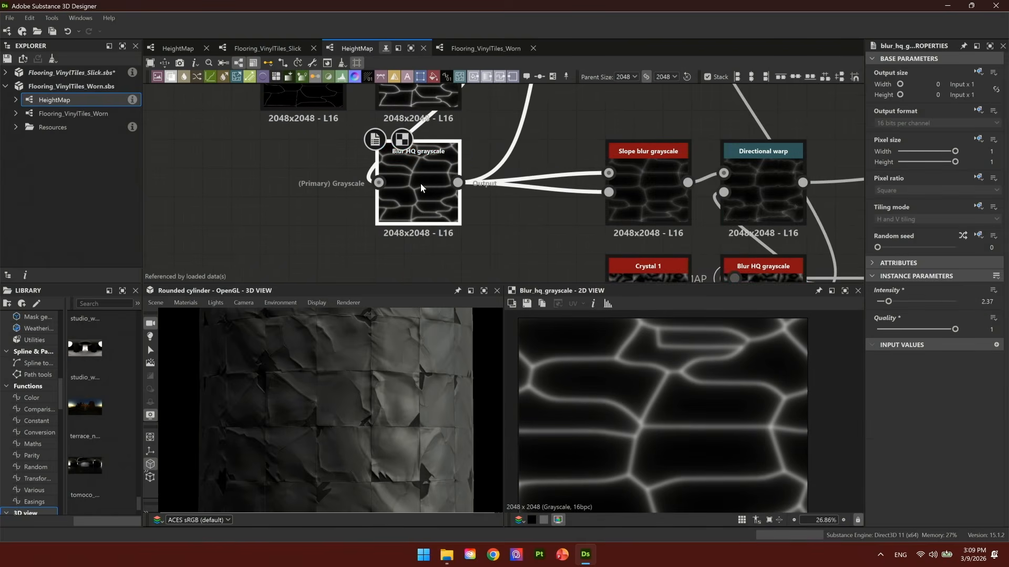
{"action": "double_click", "coordinate": [657, 207]}
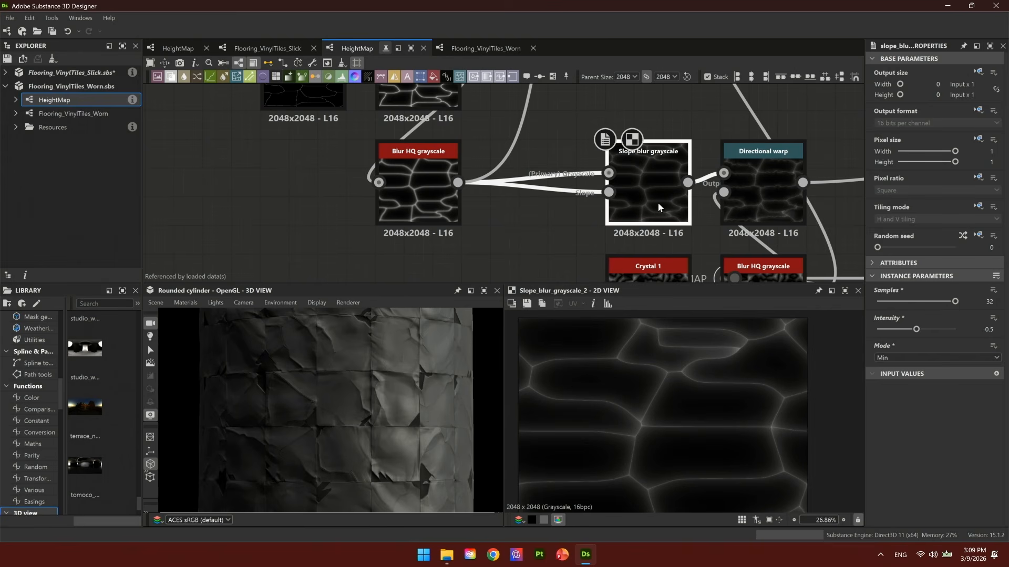
{"action": "double_click", "coordinate": [739, 205]}
{"action": "middle_click_drag", "start_coordinate": [739, 205], "coordinate": [456, 187]}
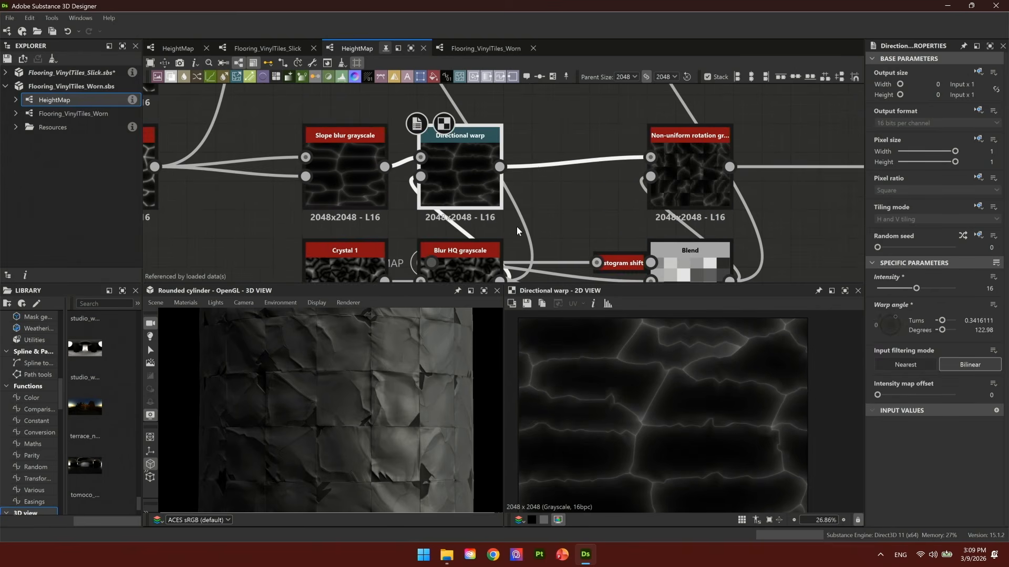
{"action": "middle_click_drag", "start_coordinate": [544, 236], "coordinate": [569, 191]}
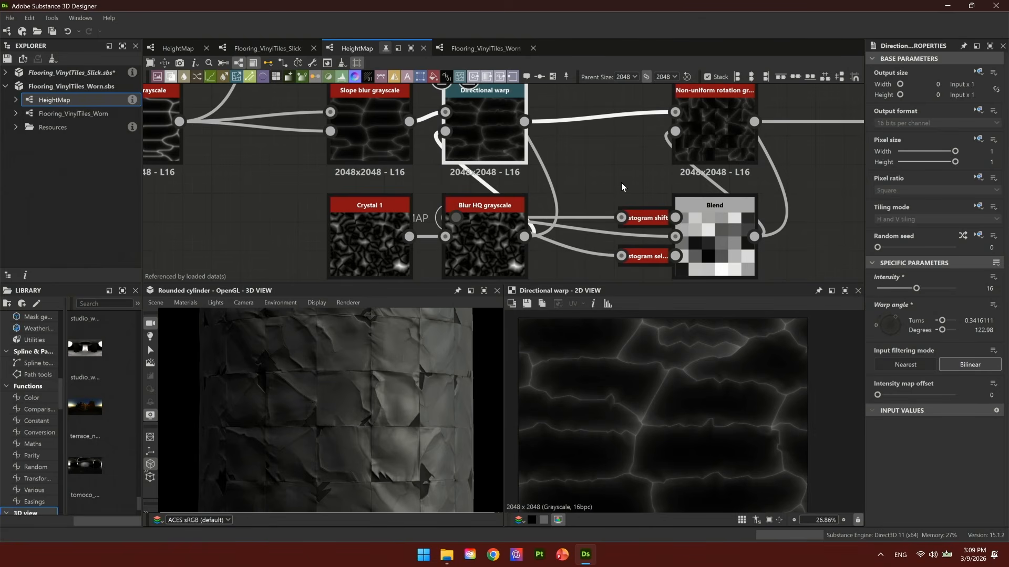
Preview the Non-uniform rotation grayscale node and the following Levels node, examining the per-tile cracks up close.
{"action": "middle_click_drag", "start_coordinate": [708, 144], "coordinate": [440, 197]}
{"action": "double_click", "coordinate": [445, 179]}
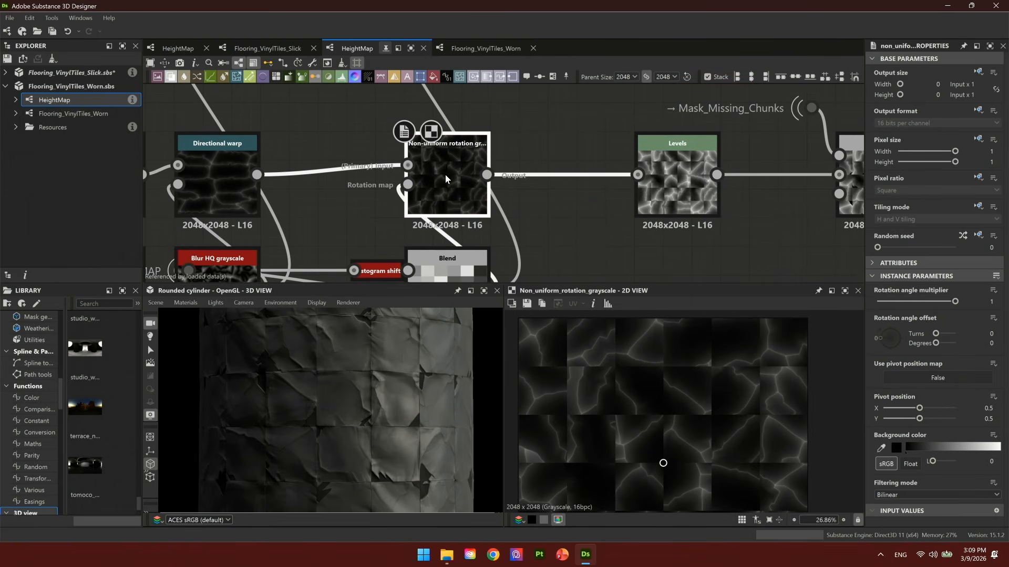
{"action": "double_click", "coordinate": [676, 176]}
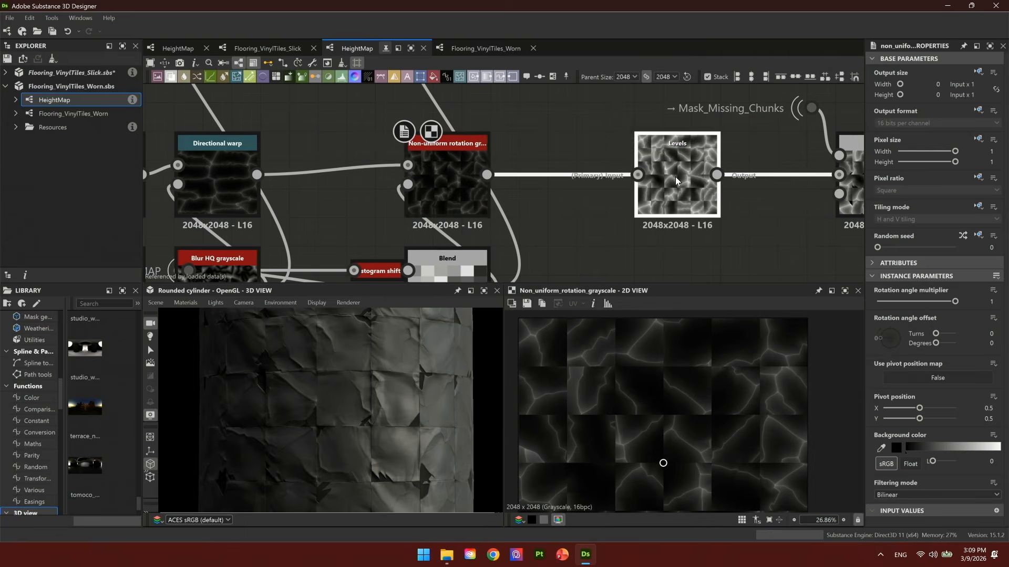
{"action": "scroll", "coordinate": [738, 410], "scroll_direction": "up", "scroll_amount": 1}
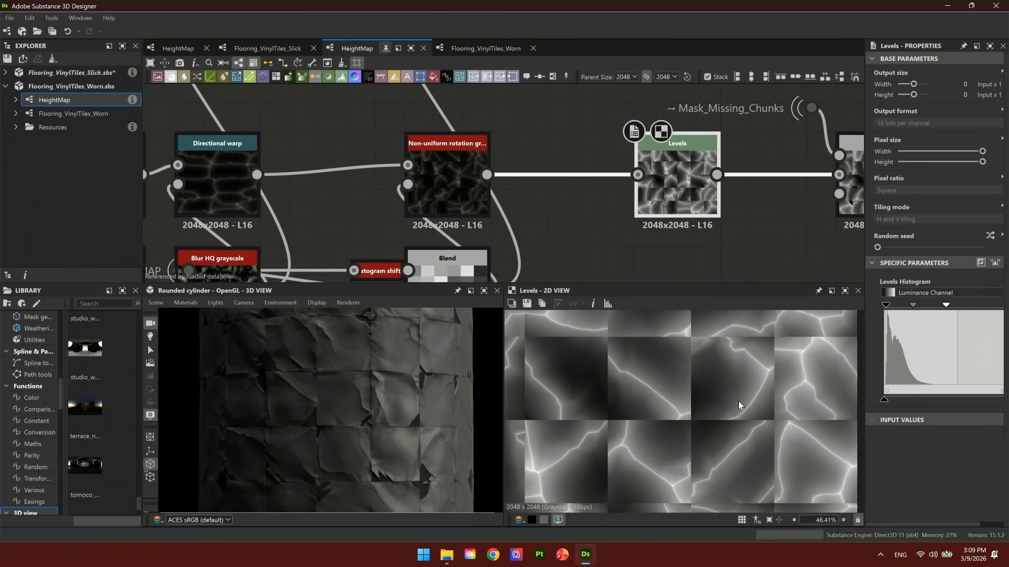
{"action": "middle_click_drag", "start_coordinate": [757, 266], "coordinate": [539, 275]}
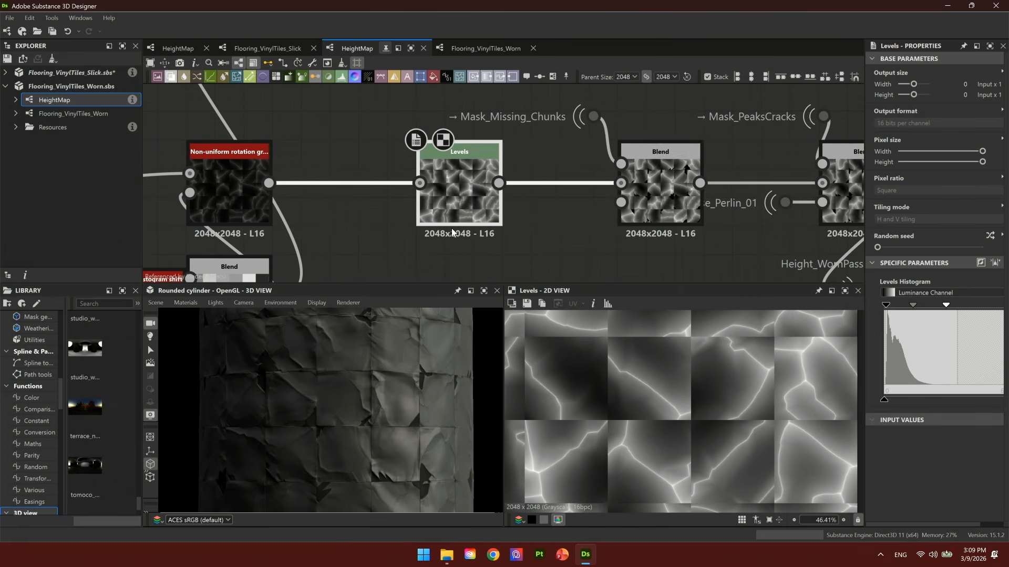
Preview the Multiply Blend node fed by Mask_Missing_Chunks and inspect the cut-out chunks in the 2D view.
{"action": "left_click", "coordinate": [648, 181]}
{"action": "scroll", "coordinate": [739, 427], "scroll_direction": "down", "scroll_amount": 3}
{"action": "scroll", "coordinate": [704, 404], "scroll_direction": "up", "scroll_amount": 4}
{"action": "middle_click_drag", "start_coordinate": [709, 406], "coordinate": [732, 392]}
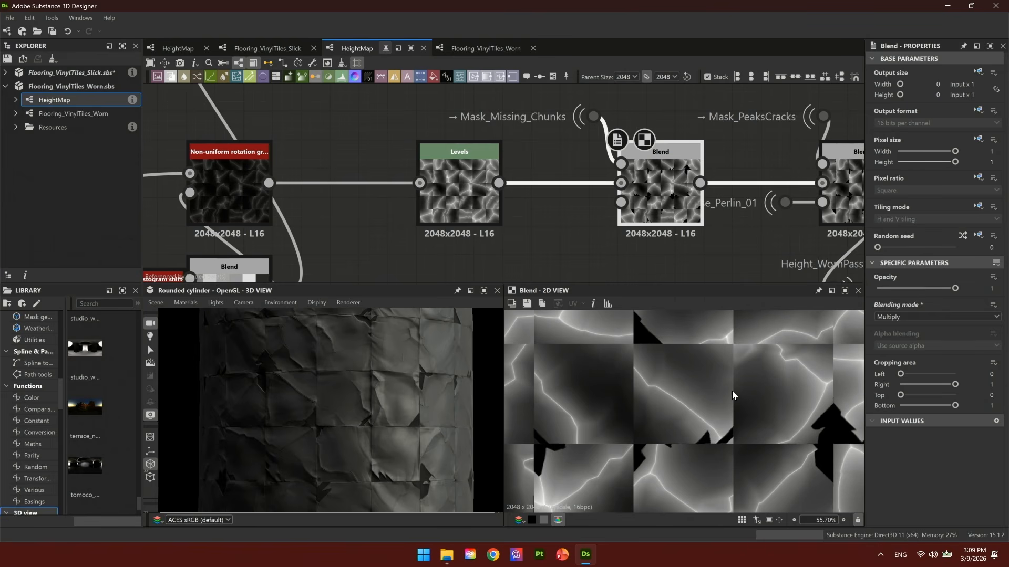
Preview the missing-chunks branch's Distance and Non-uniform rotation grayscale nodes, toggling the rotation node's disabled state to compare.
{"action": "scroll", "coordinate": [640, 95], "scroll_direction": "down", "scroll_amount": 6}
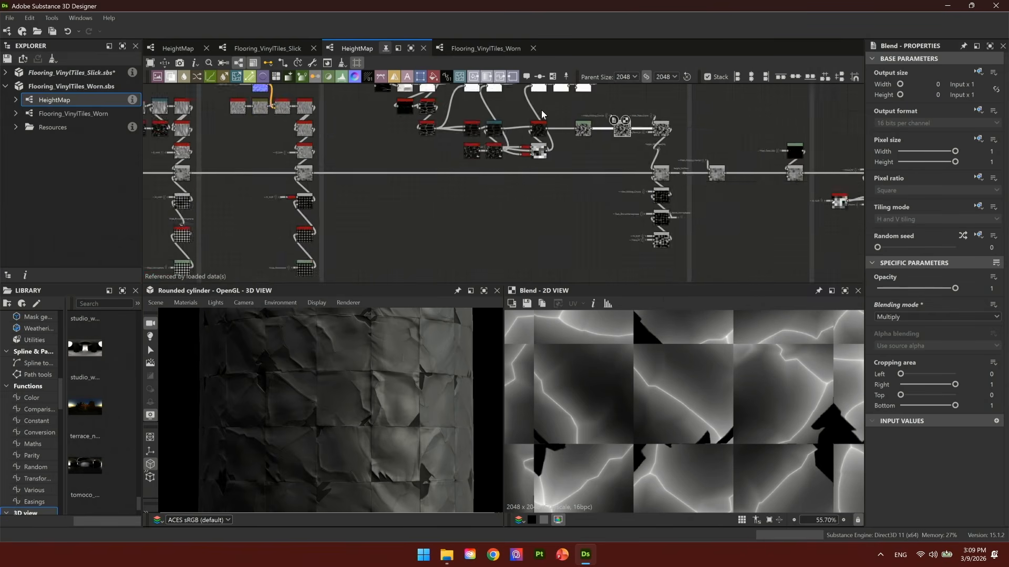
{"action": "scroll", "coordinate": [490, 155], "scroll_direction": "up", "scroll_amount": 2}
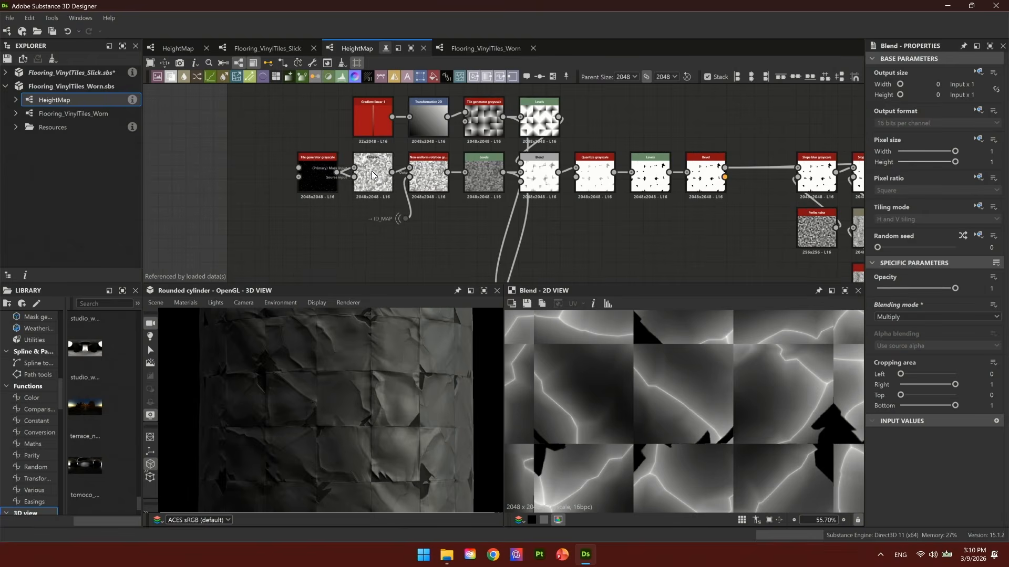
{"action": "left_click", "coordinate": [373, 173]}
{"action": "scroll", "coordinate": [373, 176], "scroll_direction": "up", "scroll_amount": 4}
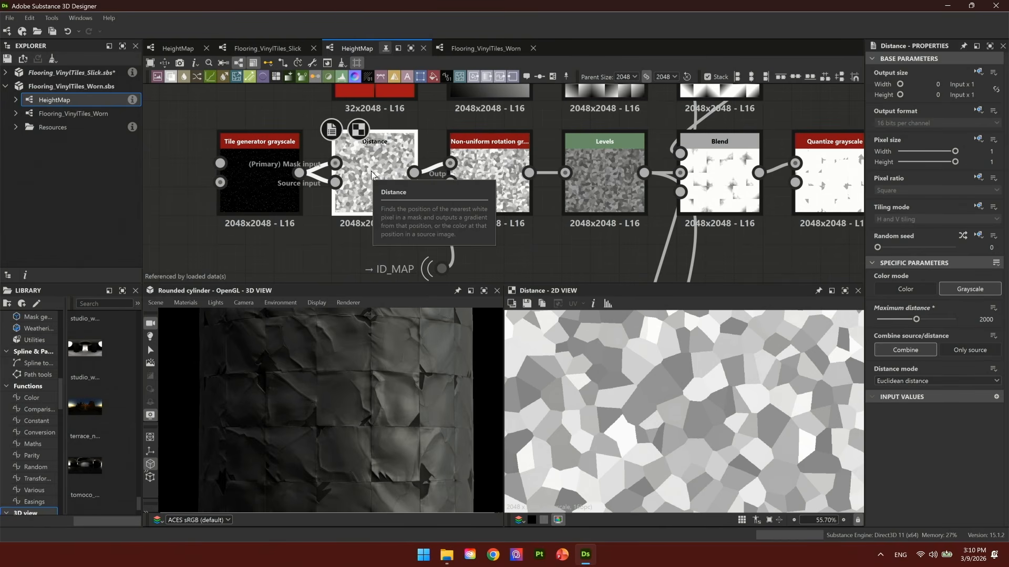
{"action": "left_click", "coordinate": [500, 180]}
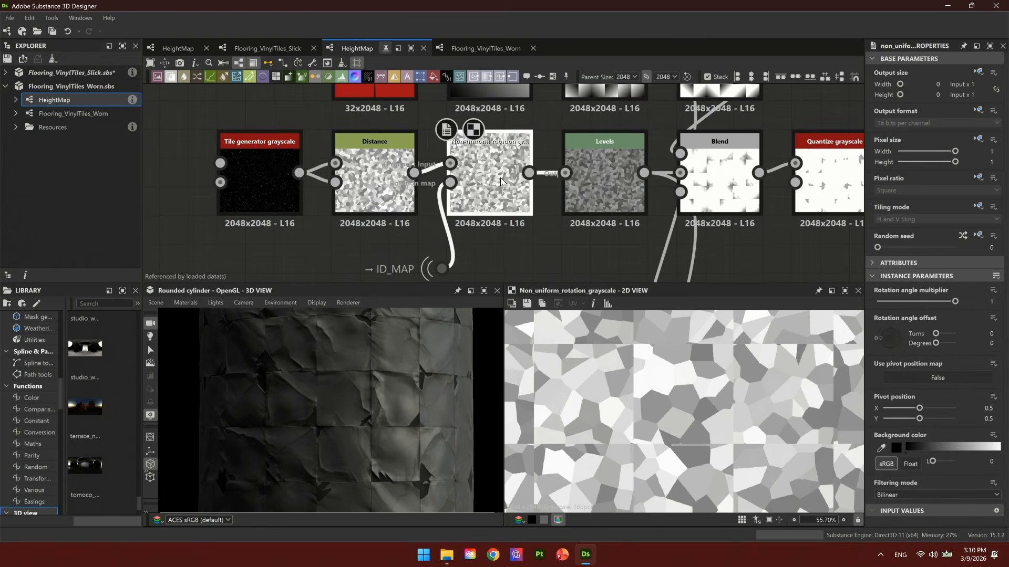
{"action": "scroll", "coordinate": [725, 445], "scroll_direction": "up", "scroll_amount": 1}
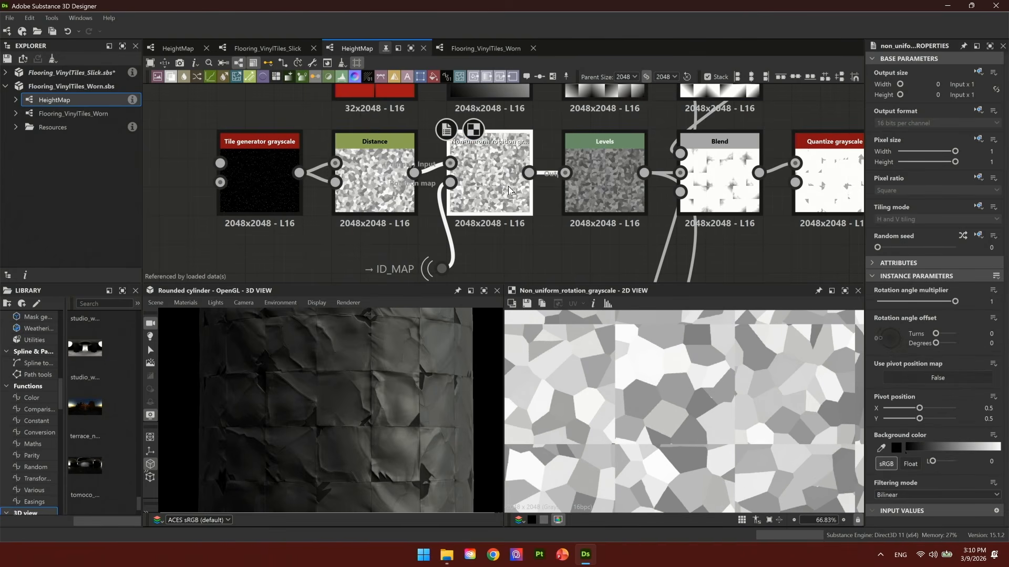
{"action": "key", "text": "ctrl+b"}
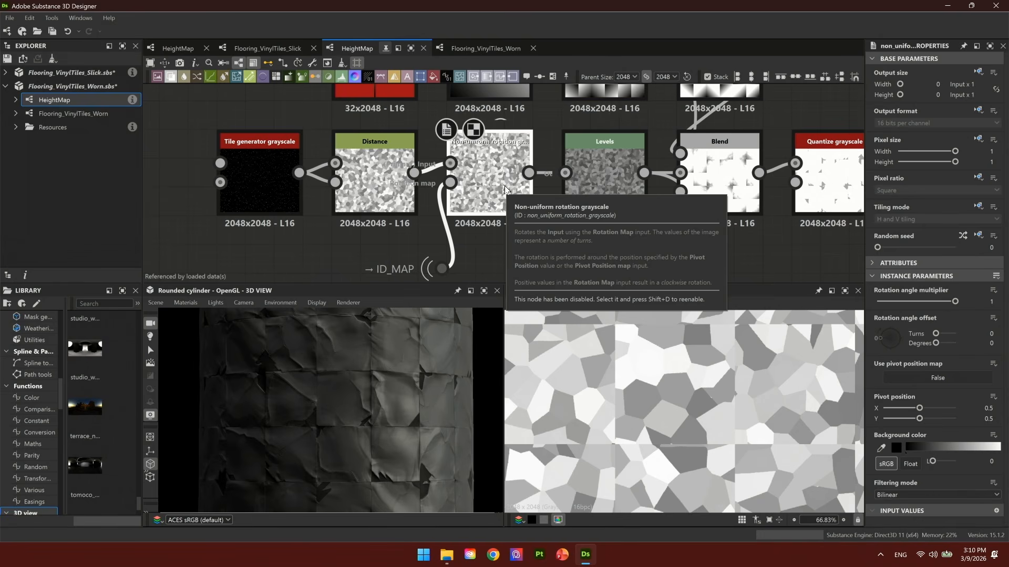
{"action": "middle_click_drag", "start_coordinate": [504, 189], "coordinate": [352, 217]}
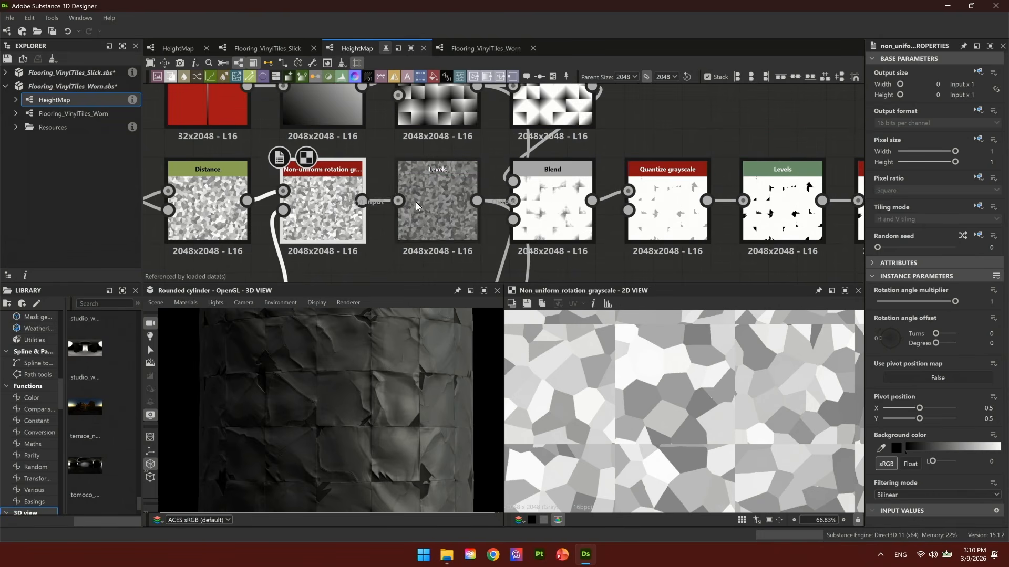
Preview the Levels node after the rotation, then the gradient-based Tile generator grayscale and its Levels node.
{"action": "left_click", "coordinate": [434, 204]}
{"action": "middle_click_drag", "start_coordinate": [436, 199], "coordinate": [425, 231]}
{"action": "left_click", "coordinate": [431, 135]}
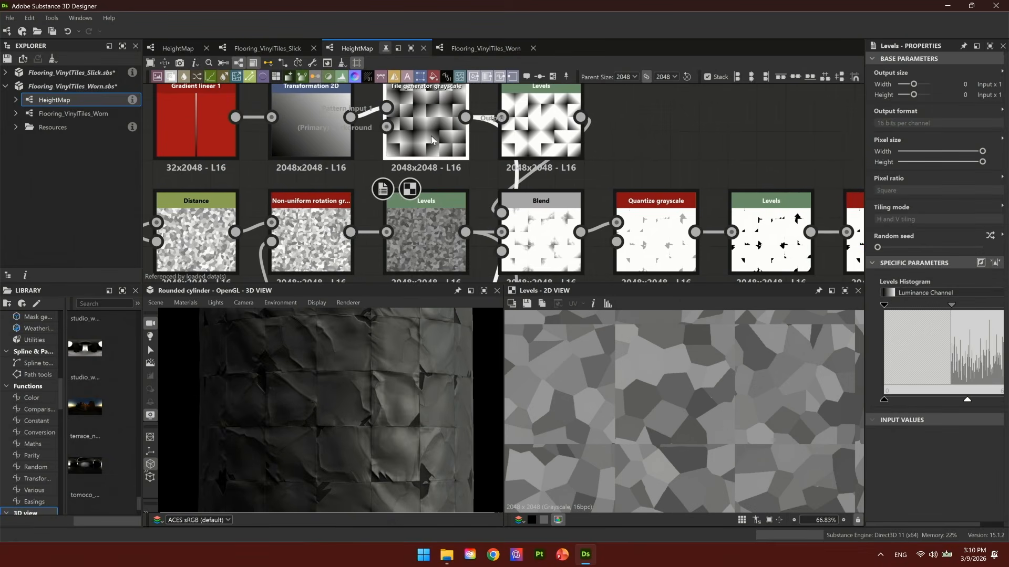
{"action": "scroll", "coordinate": [447, 158], "scroll_direction": "down", "scroll_amount": 2}
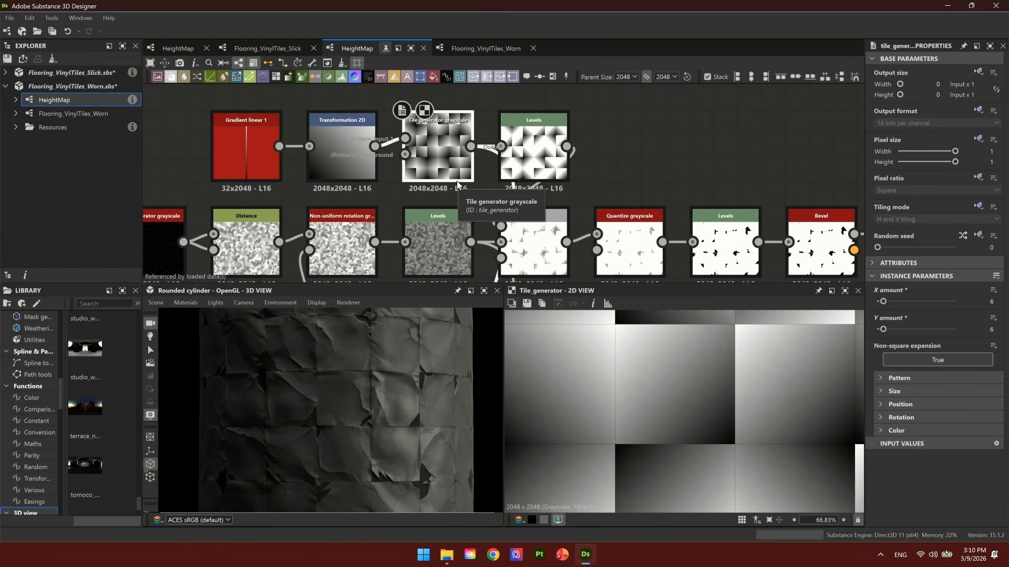
{"action": "left_click", "coordinate": [543, 171]}
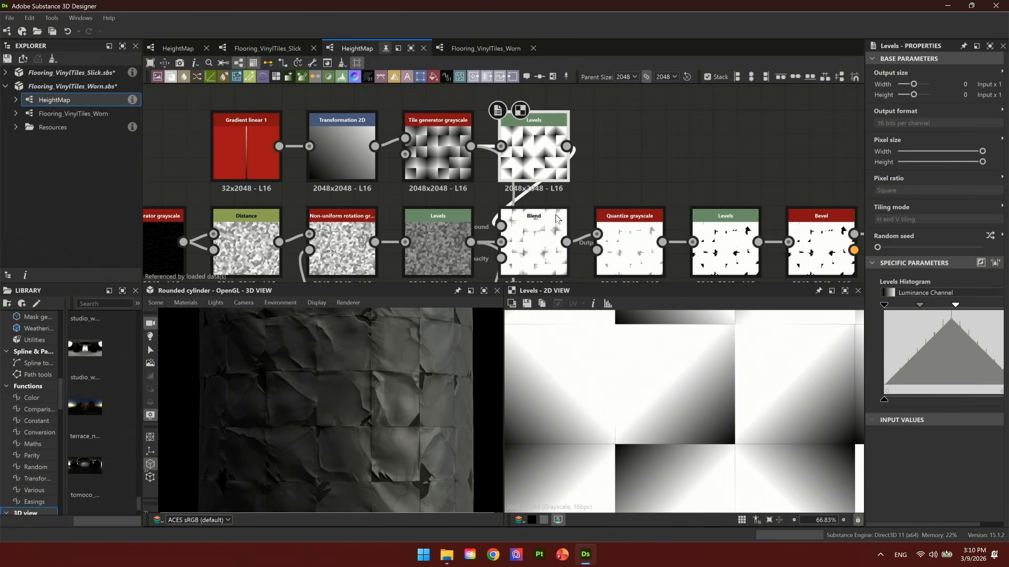
{"action": "scroll", "coordinate": [556, 198], "scroll_direction": "down", "scroll_amount": 2}
{"action": "scroll", "coordinate": [533, 230], "scroll_direction": "up", "scroll_amount": 2}
Compare the Add (linear dodge) Blend node with the following Quantize grayscale node in the 2D view.
{"action": "left_click", "coordinate": [533, 230]}
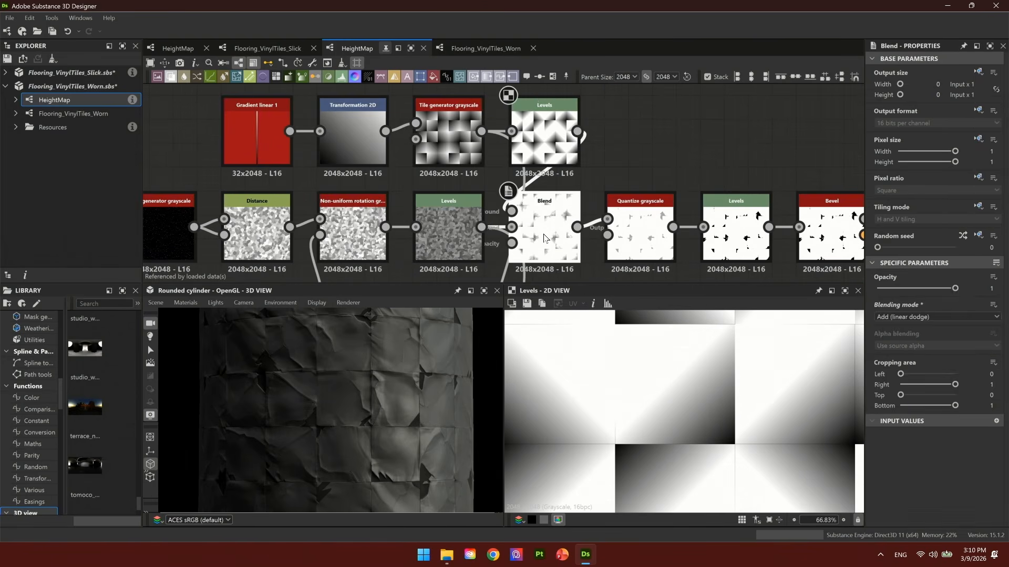
{"action": "middle_click_drag", "start_coordinate": [547, 242], "coordinate": [517, 183]}
{"action": "scroll", "coordinate": [748, 441], "scroll_direction": "down", "scroll_amount": 4}
{"action": "scroll", "coordinate": [748, 441], "scroll_direction": "up", "scroll_amount": 2}
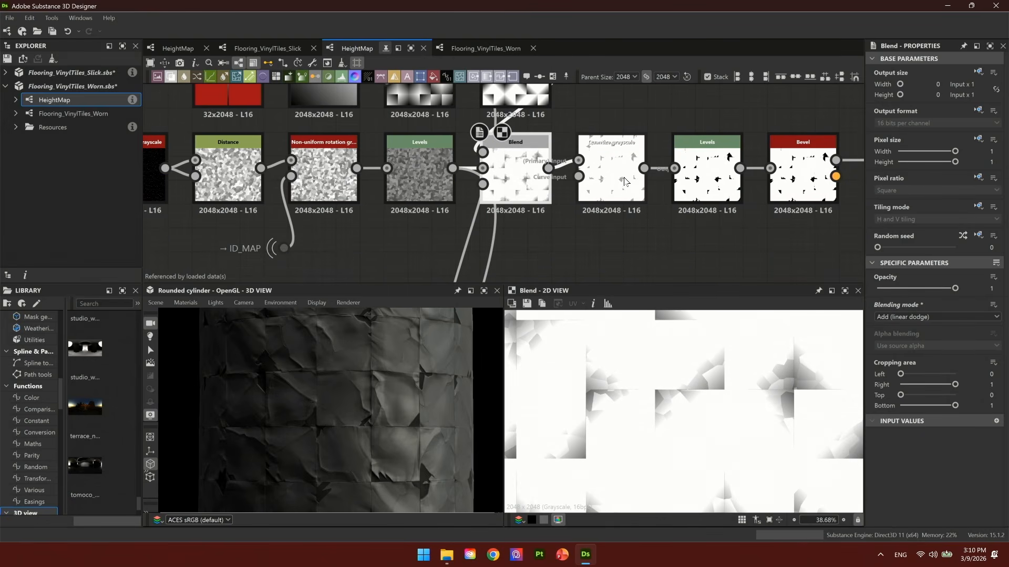
{"action": "left_click", "coordinate": [625, 181]}
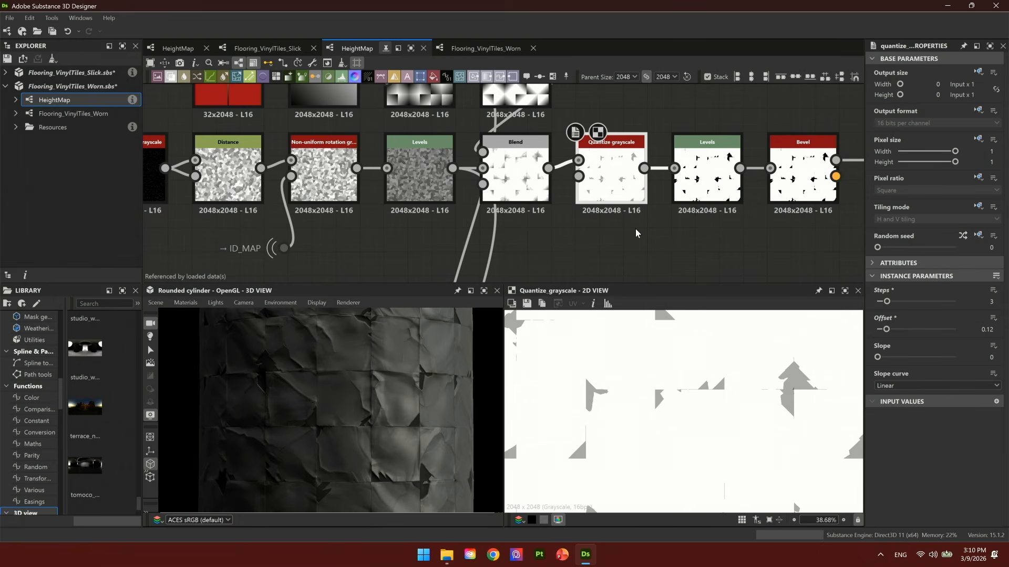
{"action": "double_click", "coordinate": [514, 172]}
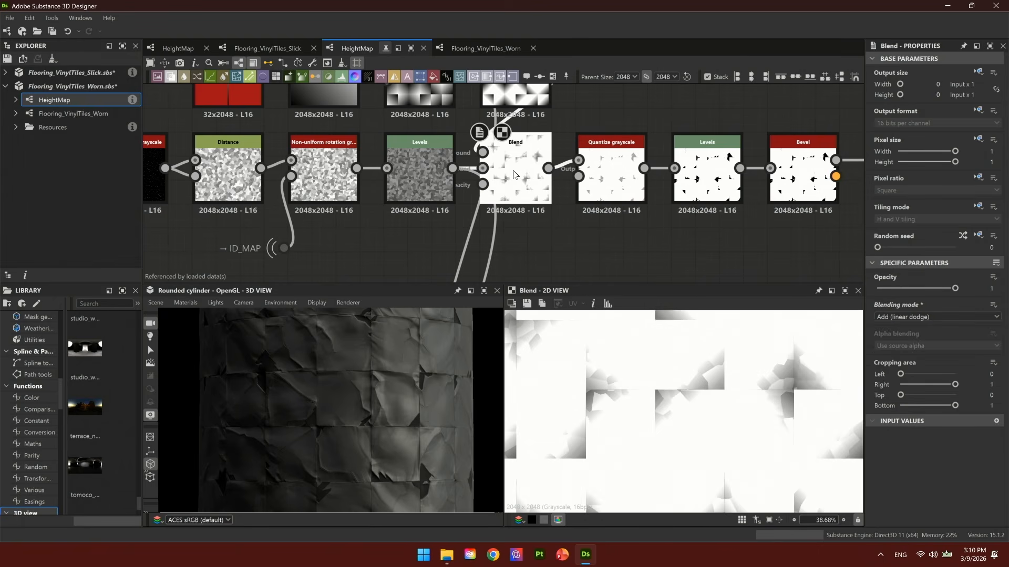
{"action": "double_click", "coordinate": [622, 191]}
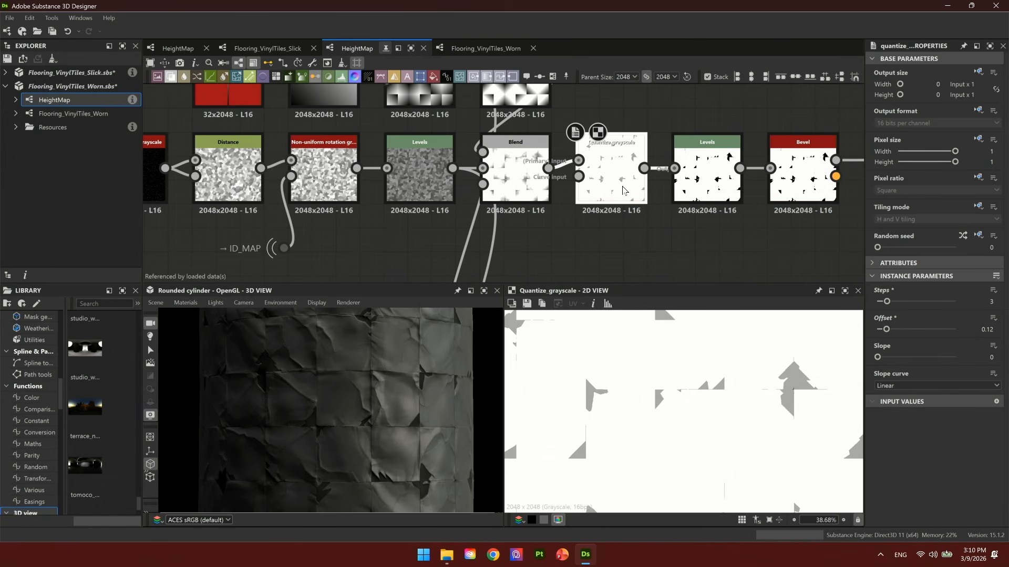
Examine the rest of the missing-chunks branch, from Bevel and Slope blur grayscale to the Mask_Missing_Chunks output, and its lower sub-branch.
{"action": "middle_click_drag", "start_coordinate": [697, 257], "coordinate": [435, 223]}
{"action": "scroll", "coordinate": [435, 221], "scroll_direction": "down", "scroll_amount": 1}
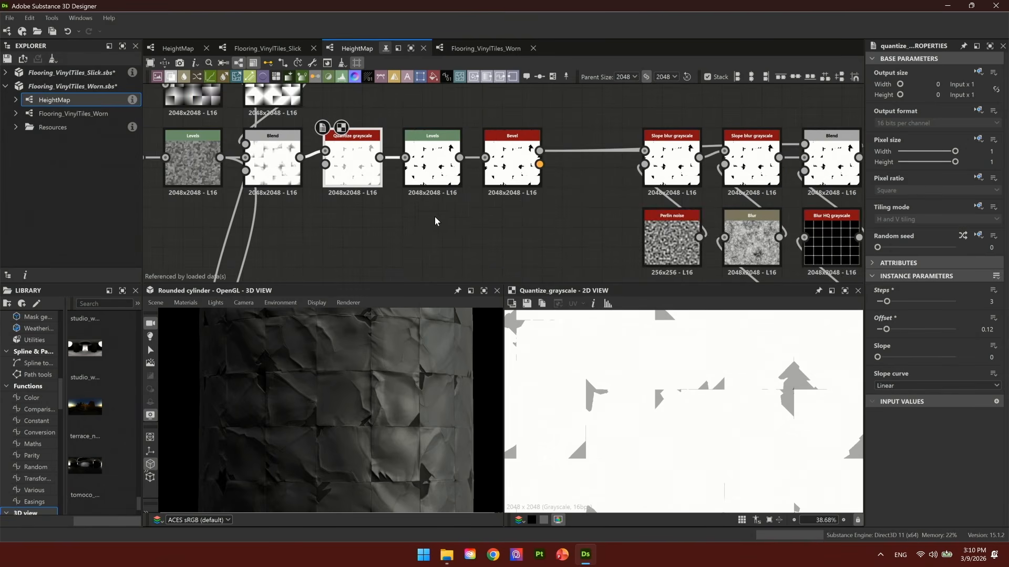
{"action": "middle_click_drag", "start_coordinate": [632, 215], "coordinate": [433, 206]}
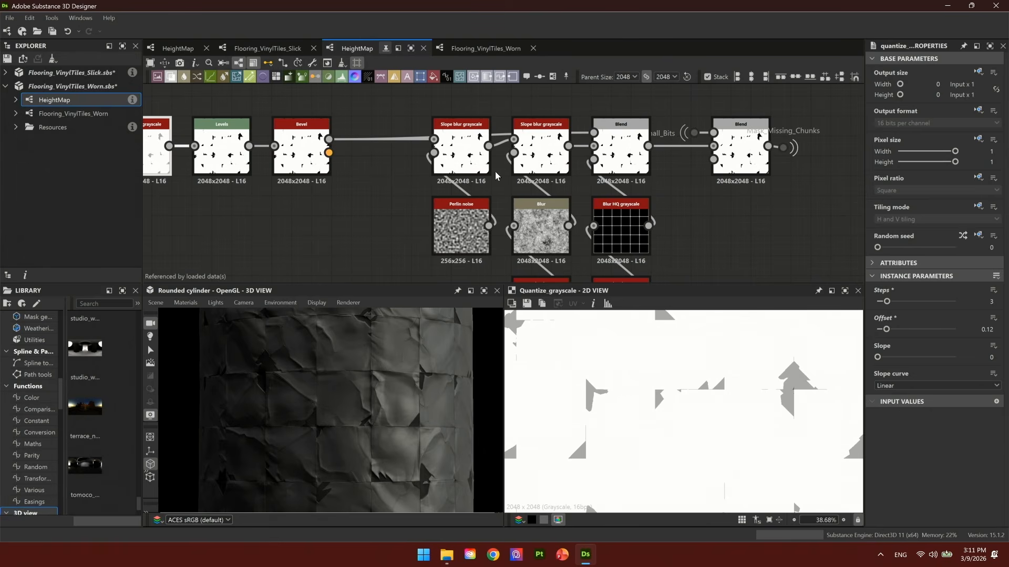
{"action": "scroll", "coordinate": [599, 186], "scroll_direction": "down", "scroll_amount": 2}
{"action": "middle_click_drag", "start_coordinate": [474, 234], "coordinate": [542, 185]}
{"action": "middle_click_drag", "start_coordinate": [440, 230], "coordinate": [512, 131]}
{"action": "scroll", "coordinate": [338, 143], "scroll_direction": "down", "scroll_amount": 3}
{"action": "middle_click_drag", "start_coordinate": [337, 143], "coordinate": [358, 216]}
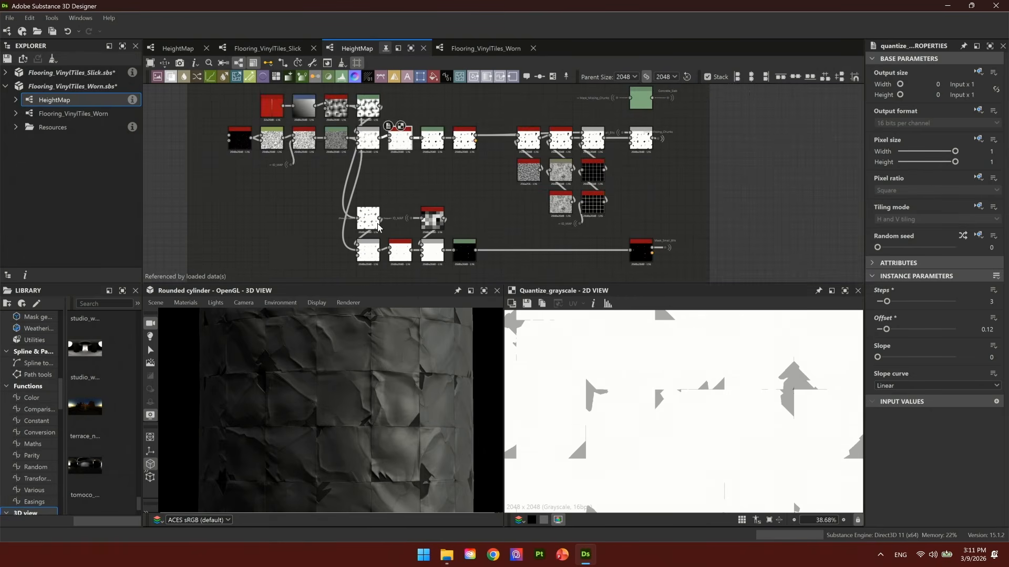
Preview the Levels node at the end of the lower sub-branch that isolates the small loose bits.
{"action": "left_click", "coordinate": [467, 257]}
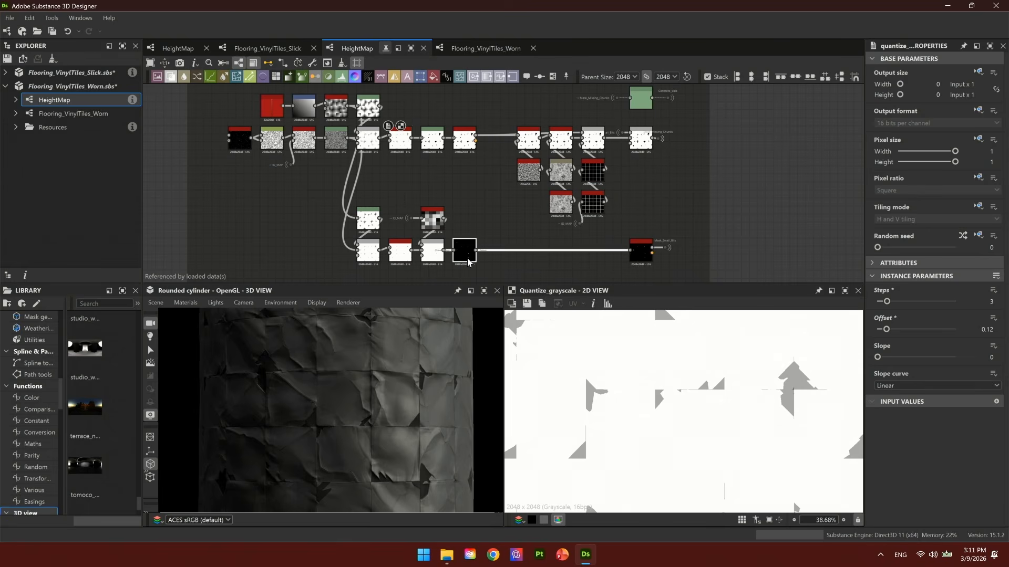
{"action": "scroll", "coordinate": [708, 416], "scroll_direction": "down", "scroll_amount": 1}
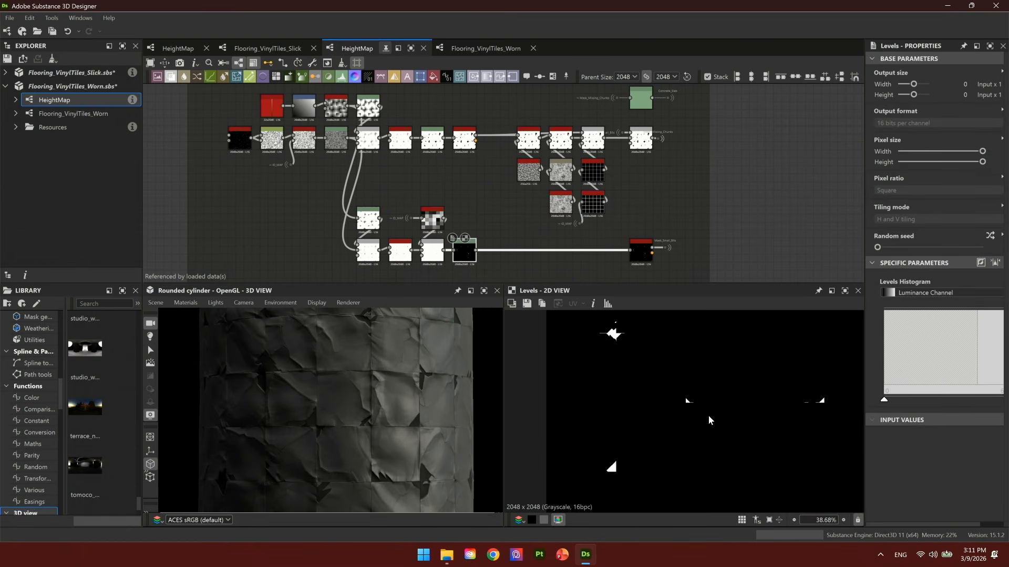
{"action": "scroll", "coordinate": [643, 253], "scroll_direction": "down", "scroll_amount": 2}
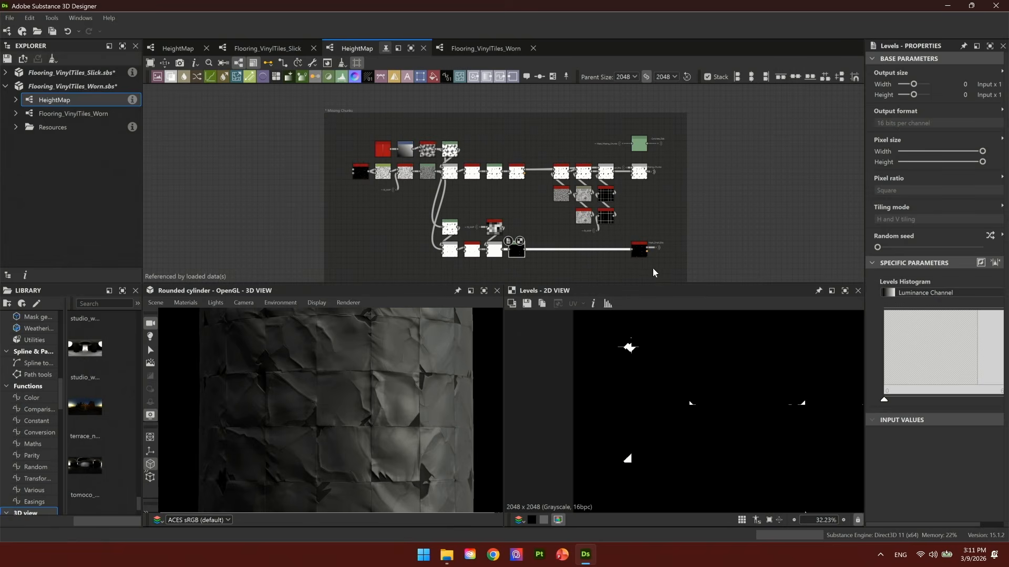
Return to the crack nodes and preview the Multiply Blend node that combines the cracks with Mask_Missing_Chunks.
{"action": "mouse_move", "coordinate": [612, 248]}
{"action": "middle_mouse_down"}
{"action": "mouse_move", "coordinate": [563, 160]}
{"action": "mouse_move", "coordinate": [585, 228]}
{"action": "mouse_move", "coordinate": [579, 218]}
{"action": "middle_mouse_up"}
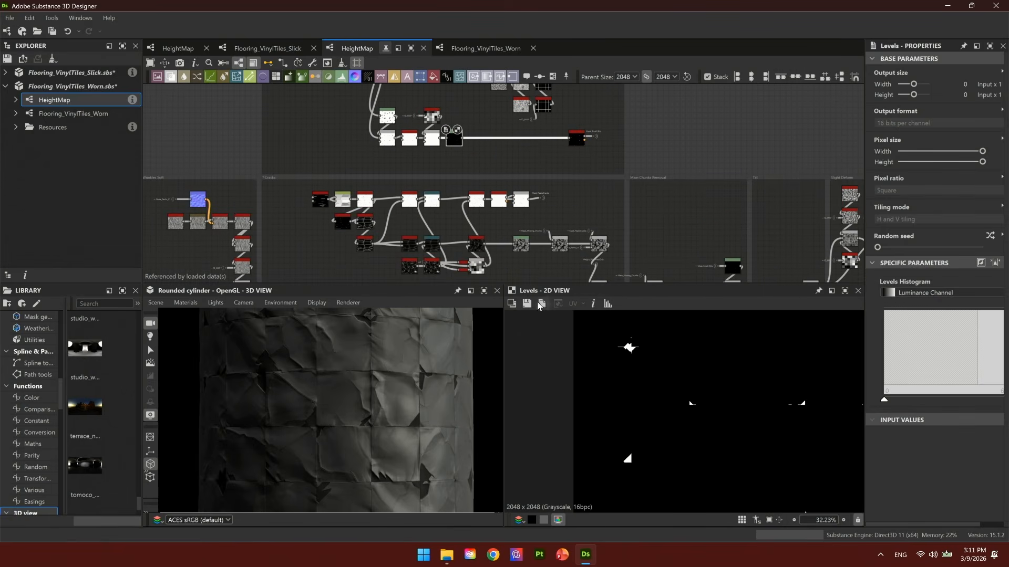
{"action": "scroll", "coordinate": [376, 368], "scroll_direction": "up", "scroll_amount": 3}
{"action": "scroll", "coordinate": [562, 247], "scroll_direction": "up", "scroll_amount": 5}
{"action": "double_click", "coordinate": [550, 245]}
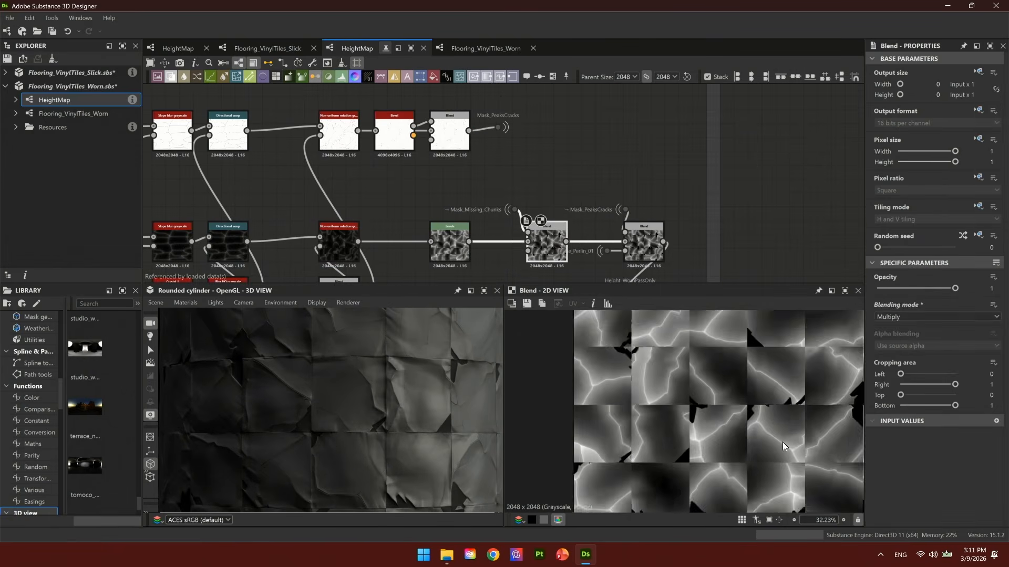
Preview the Multiply Blend node that adds Mask_PeaksCracks to the height, and check the upper branch of nodes that builds this mask.
{"action": "scroll", "coordinate": [779, 412], "scroll_direction": "up", "scroll_amount": 4}
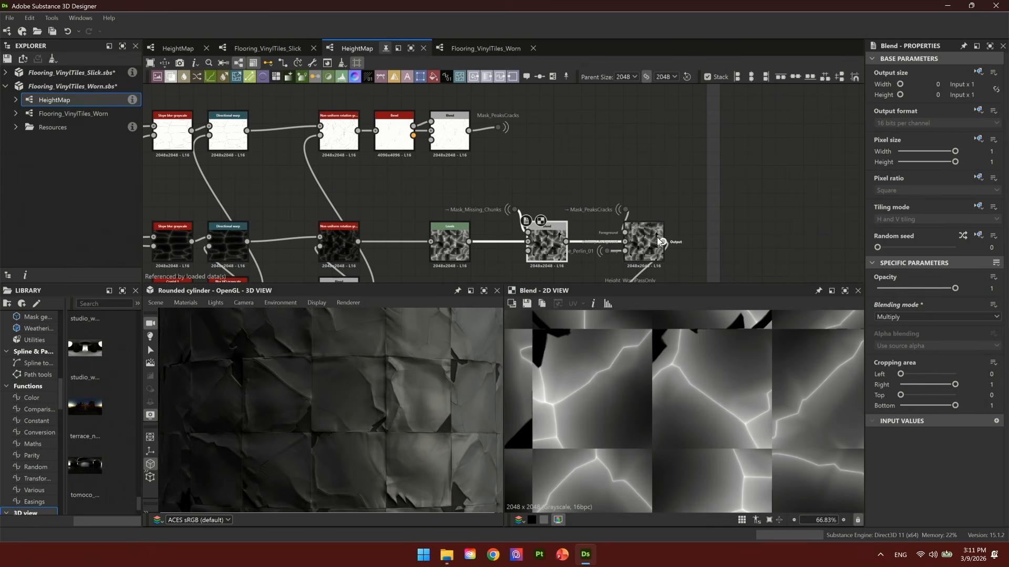
{"action": "double_click", "coordinate": [651, 236]}
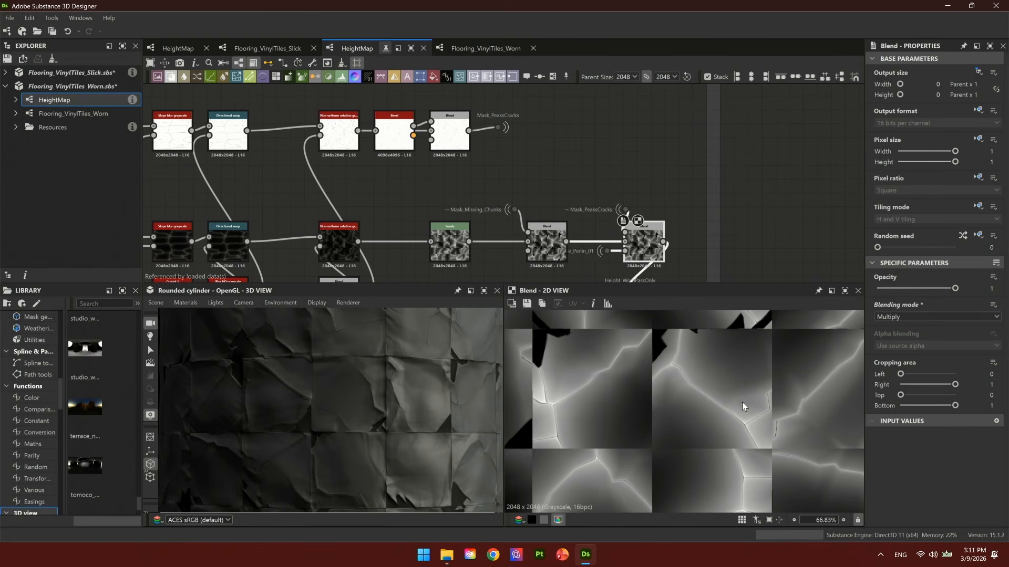
{"action": "scroll", "coordinate": [368, 189], "scroll_direction": "down", "scroll_amount": 3}
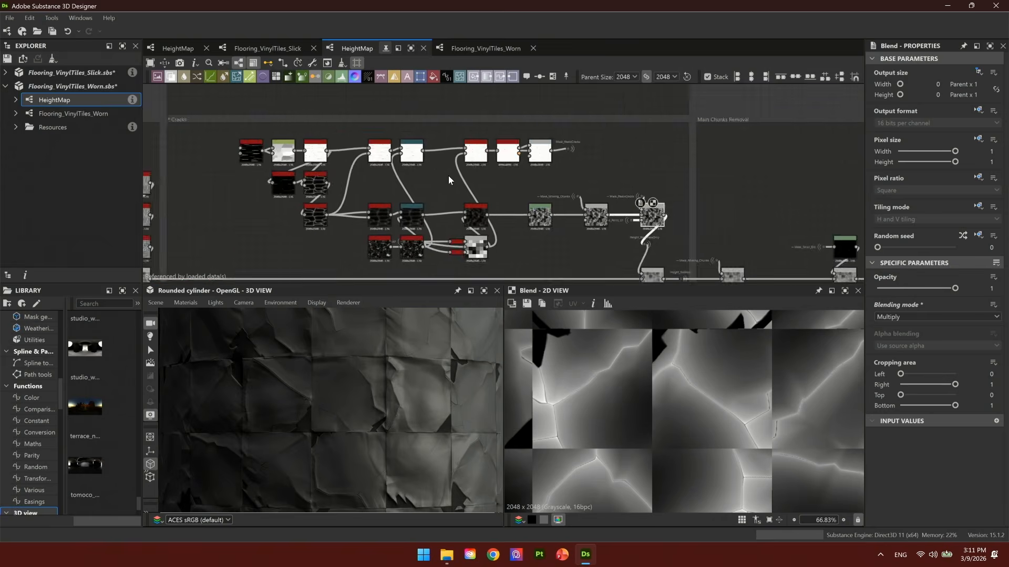
{"action": "scroll", "coordinate": [399, 163], "scroll_direction": "up", "scroll_amount": 3}
{"action": "left_click", "coordinate": [348, 153]}
{"action": "left_click", "coordinate": [412, 147]}
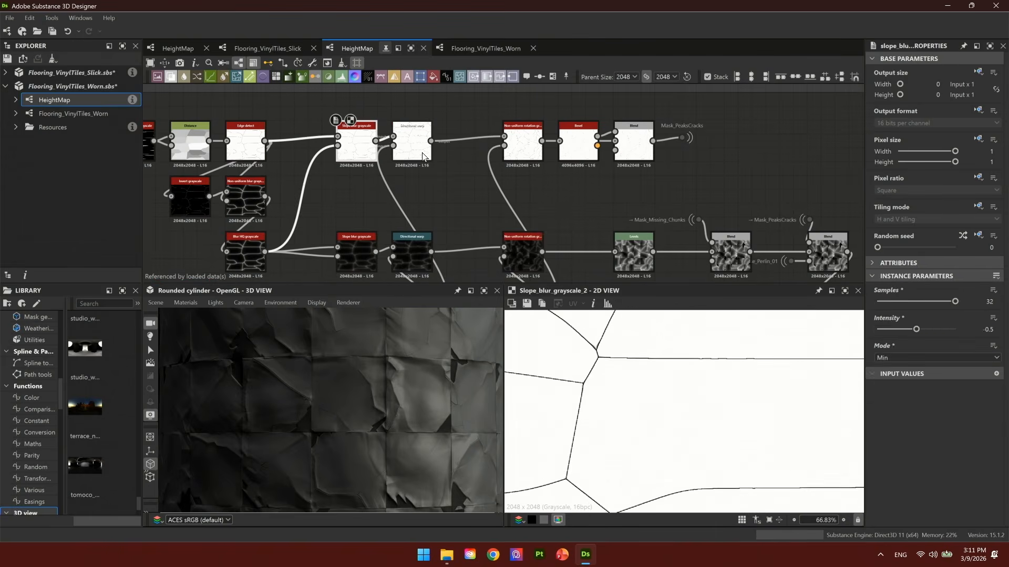
{"action": "left_click", "coordinate": [523, 144]}
{"action": "left_click", "coordinate": [831, 245]}
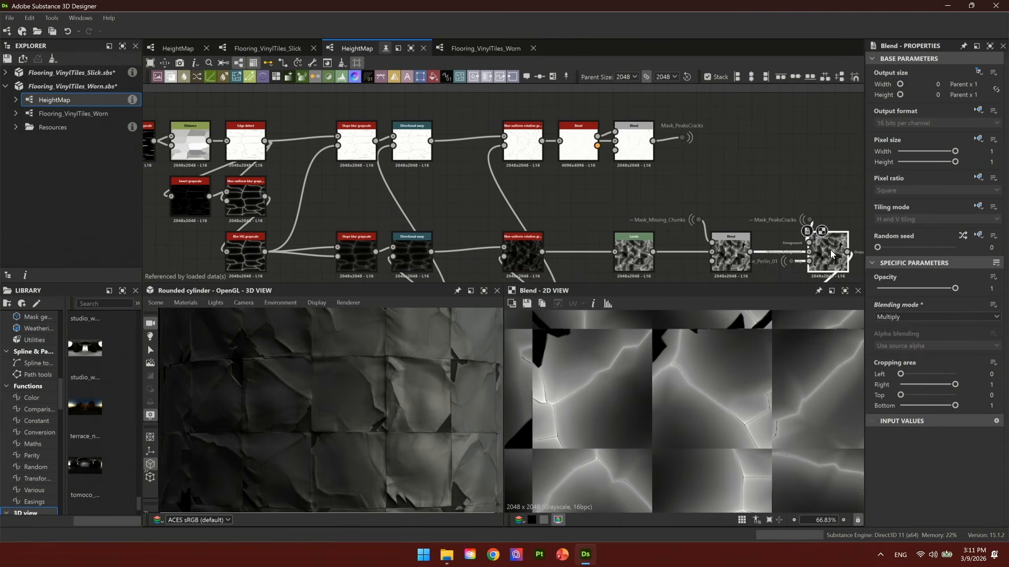
Preview the Copy Blend node with 0.5 opacity in the Height Final frame.
{"action": "middle_click_drag", "start_coordinate": [778, 253], "coordinate": [491, 185]}
{"action": "scroll", "coordinate": [736, 236], "scroll_direction": "down", "scroll_amount": 4}
{"action": "left_click", "coordinate": [510, 237]}
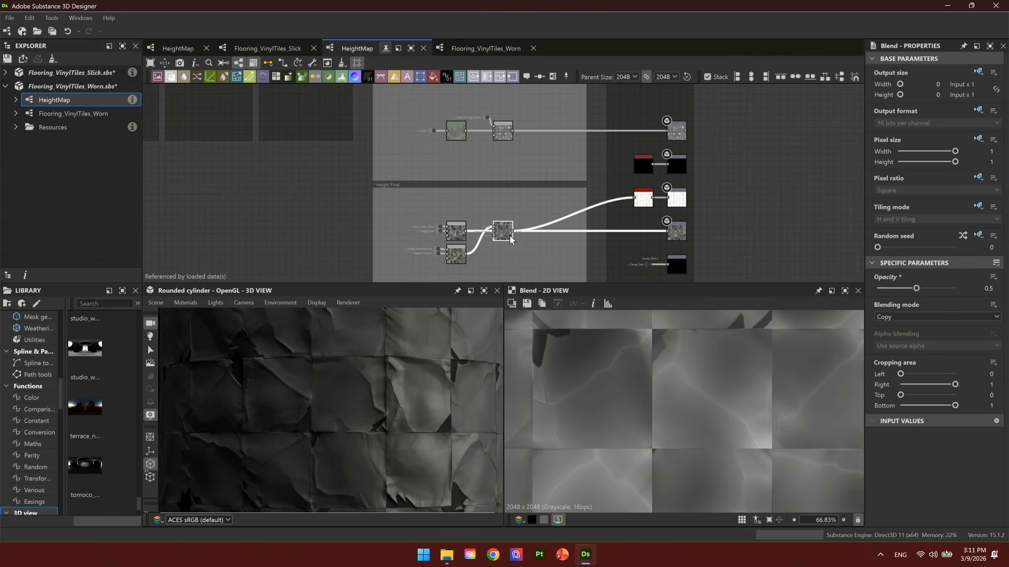
Apply the Normal node fed by Height_WornPassOnly to the cylinder's Normal channel and inspect the cracked tiles from several angles.
{"action": "scroll", "coordinate": [465, 191], "scroll_direction": "down", "scroll_amount": 2}
{"action": "middle_click_drag", "start_coordinate": [446, 111], "coordinate": [469, 216]}
{"action": "scroll", "coordinate": [466, 140], "scroll_direction": "up", "scroll_amount": 2}
{"action": "scroll", "coordinate": [468, 214], "scroll_direction": "up", "scroll_amount": 3}
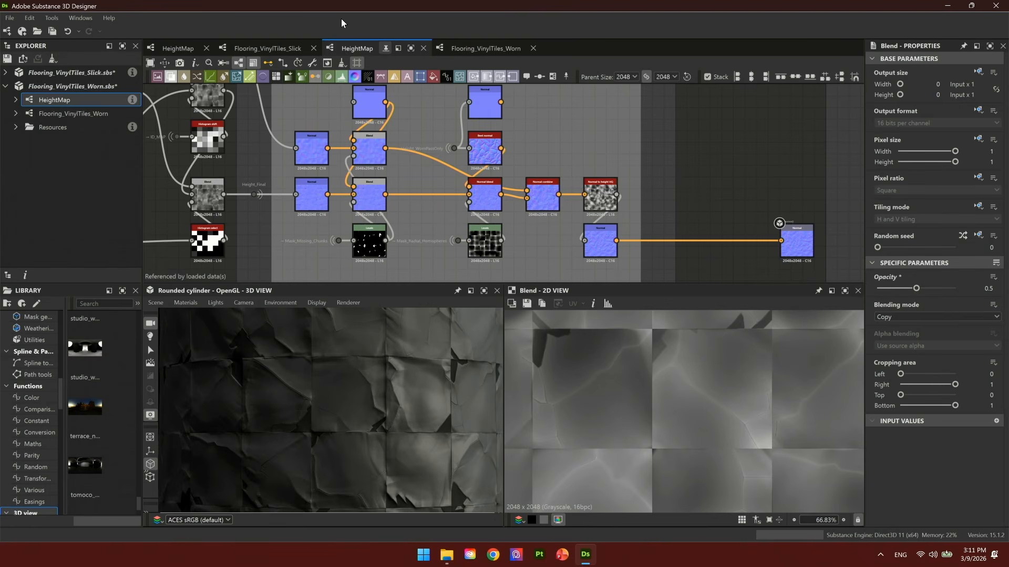
{"action": "left_click", "coordinate": [487, 109]}
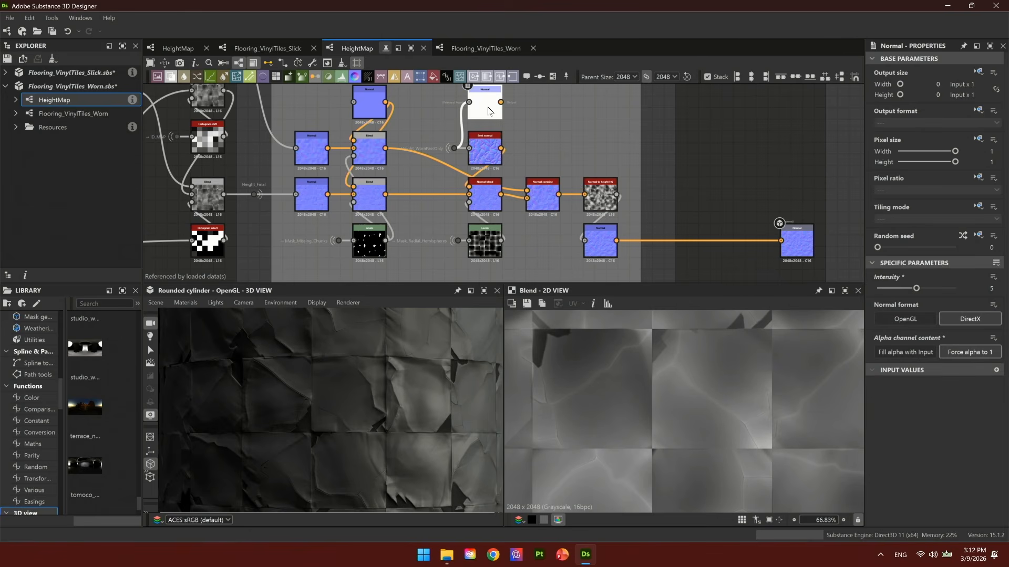
{"action": "right_click_drag", "start_coordinate": [488, 113], "coordinate": [371, 421]}
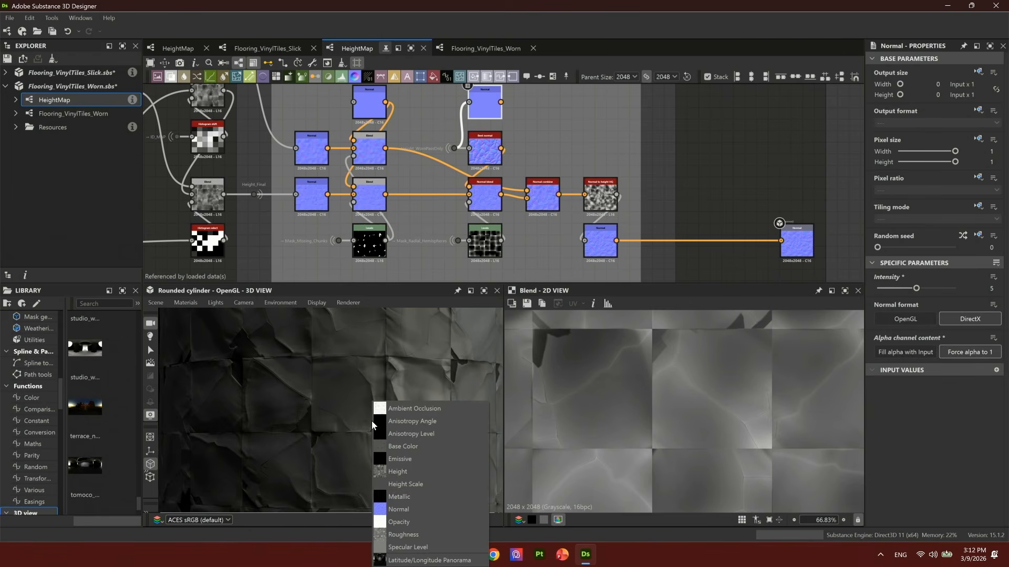
{"action": "left_click", "coordinate": [400, 507]}
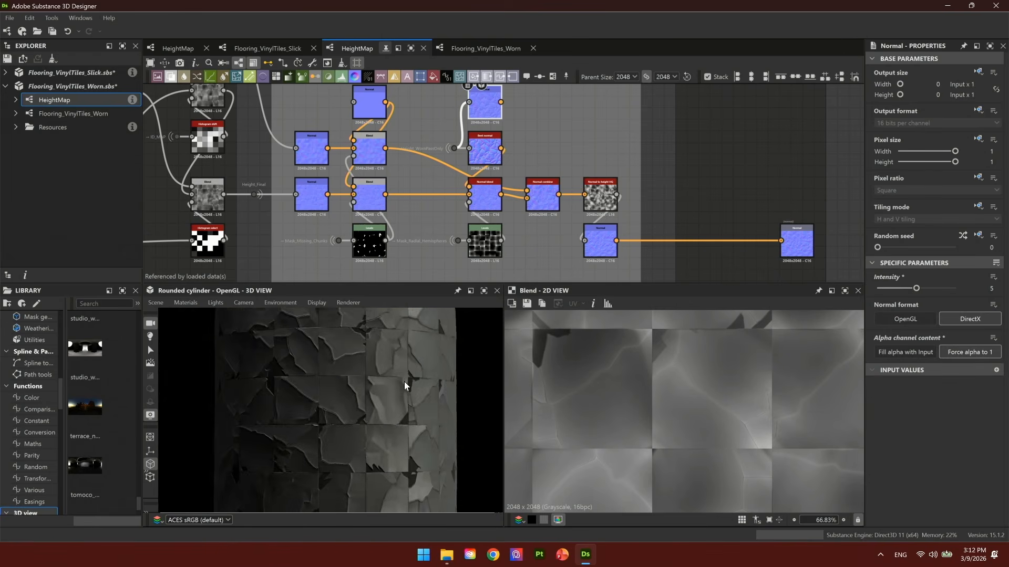
{"action": "left_click_drag", "start_coordinate": [361, 453], "coordinate": [336, 424]}
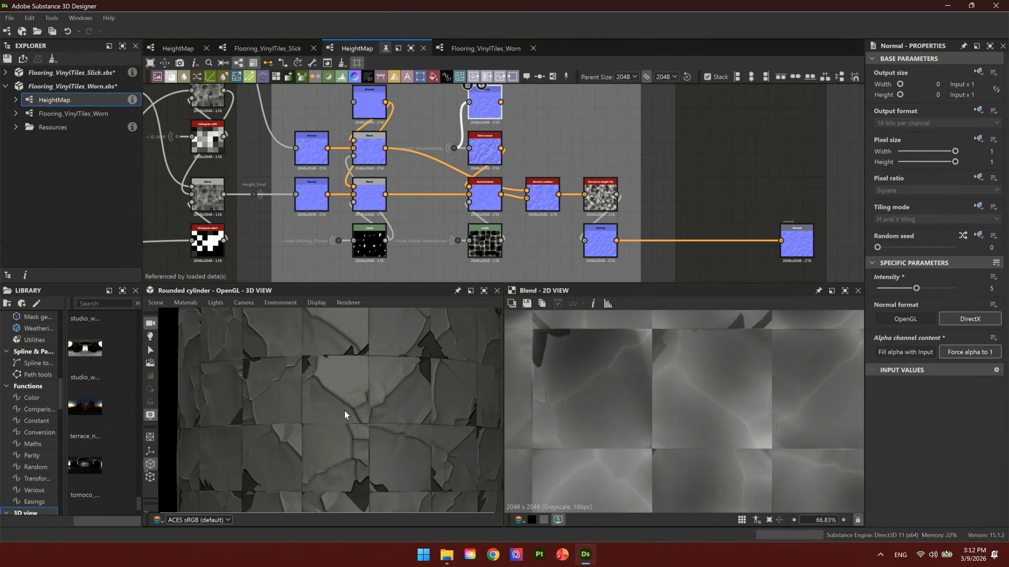
{"action": "left_click_drag", "start_coordinate": [324, 427], "coordinate": [435, 415]}
Show the Bent normal node's result on the cylinder in the 3D view for comparison.
{"action": "left_click", "coordinate": [472, 148]}
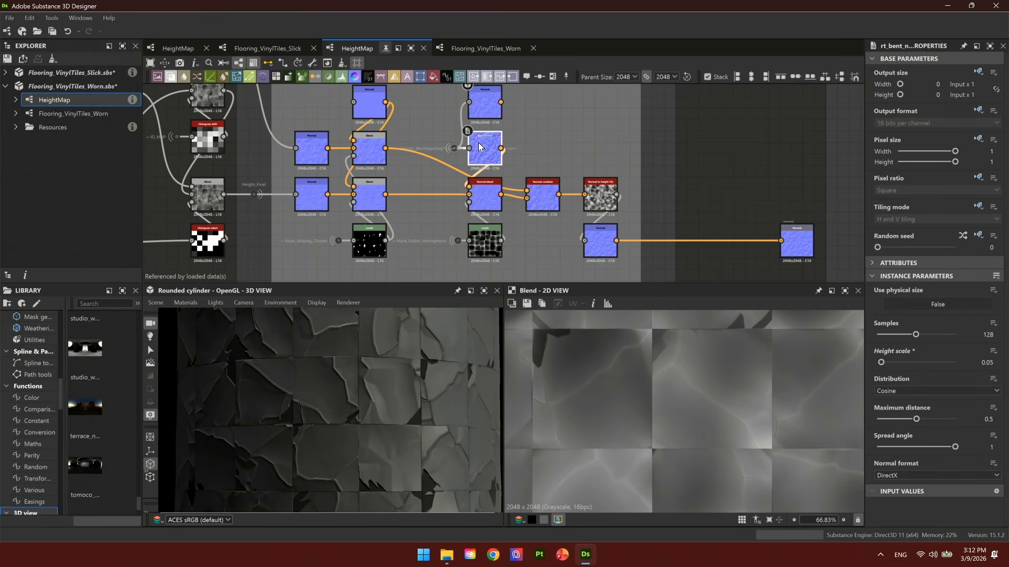
{"action": "scroll", "coordinate": [484, 145], "scroll_direction": "up", "scroll_amount": 4}
{"action": "left_click_drag", "start_coordinate": [491, 159], "coordinate": [410, 511]}
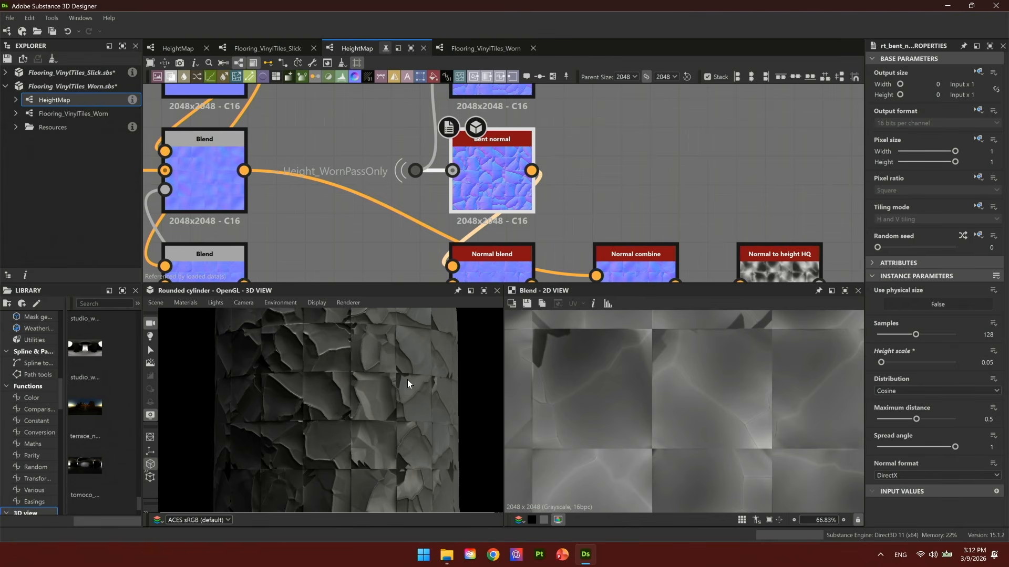
{"action": "scroll", "coordinate": [401, 396], "scroll_direction": "down", "scroll_amount": 2}
Assign the masked Normal blend node to the cylinder's Normal channel.
{"action": "middle_click_drag", "start_coordinate": [640, 189], "coordinate": [599, 113]}
{"action": "left_click", "coordinate": [480, 203]}
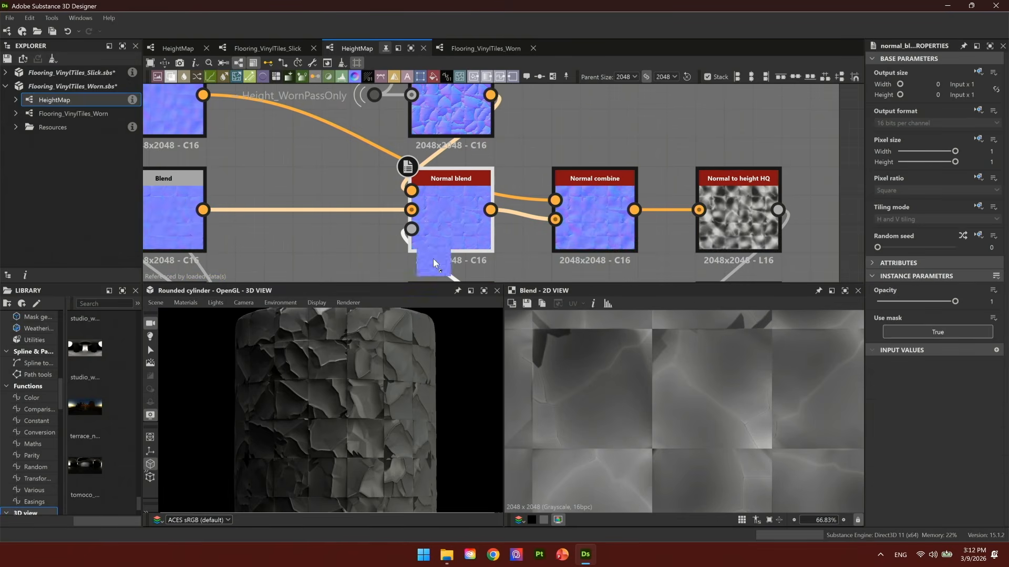
{"action": "left_click_drag", "start_coordinate": [441, 227], "coordinate": [389, 410]}
{"action": "left_click", "coordinate": [421, 508]}
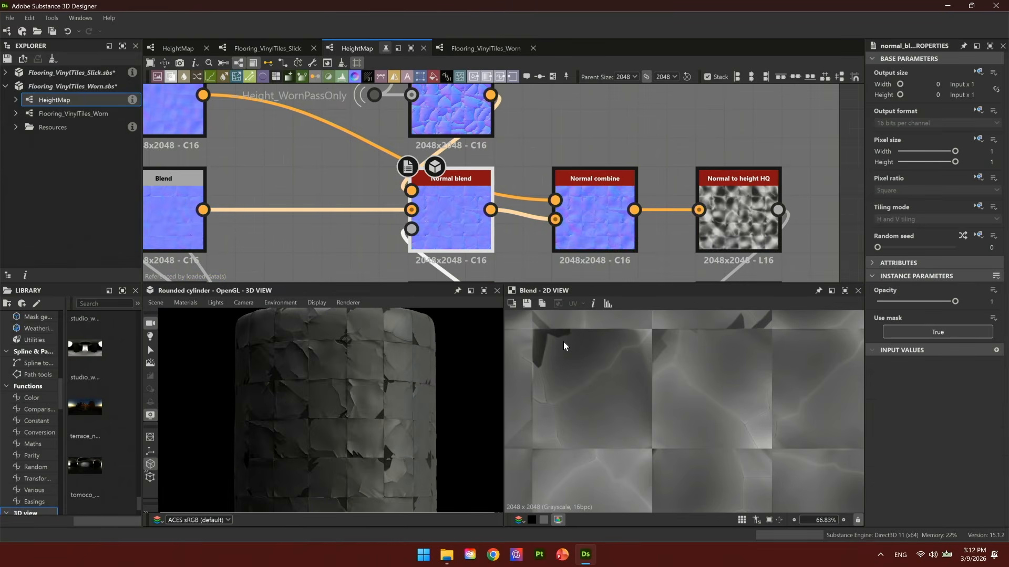
Assign the Normal combine node to the cylinder's Normal channel and inspect the tile surface.
{"action": "left_click", "coordinate": [599, 221]}
{"action": "left_click_drag", "start_coordinate": [599, 220], "coordinate": [359, 417]}
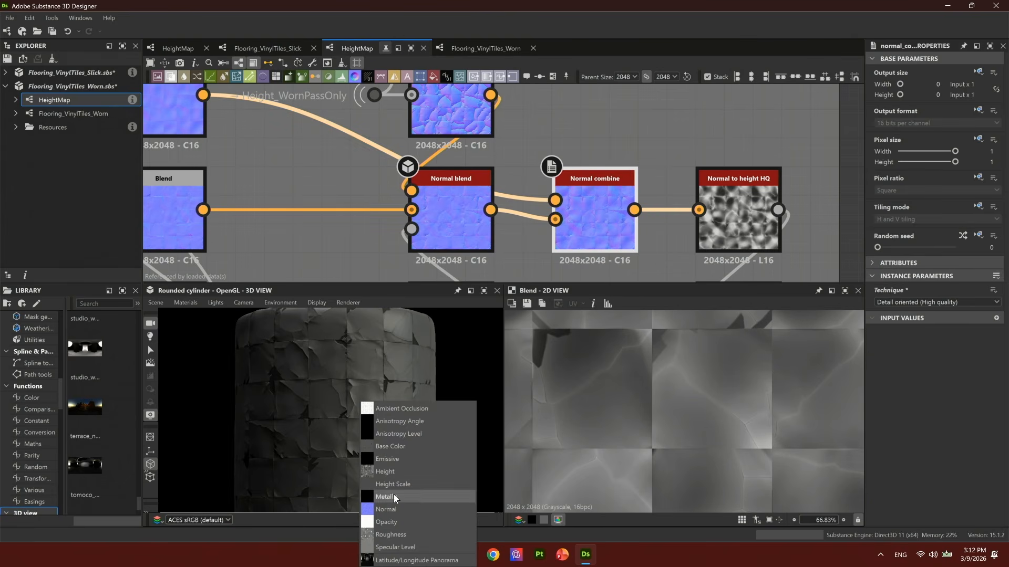
{"action": "left_click", "coordinate": [393, 510]}
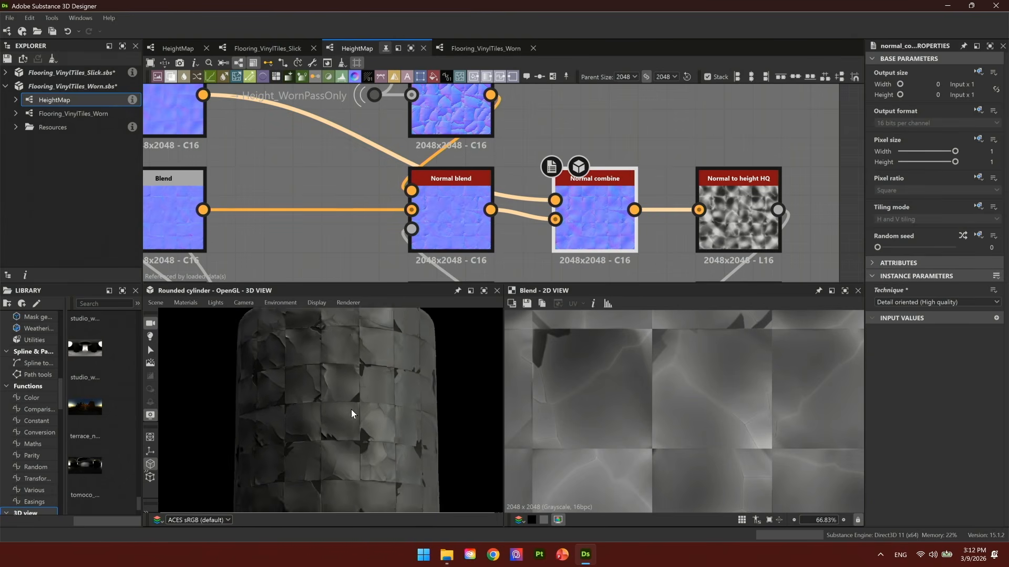
{"action": "scroll", "coordinate": [367, 441], "scroll_direction": "up", "scroll_amount": 3}
Check the Normal to height HQ settings, and apply the Normal node that follows it to the cylinder's Normal channel.
{"action": "left_click", "coordinate": [734, 219]}
{"action": "middle_click_drag", "start_coordinate": [734, 219], "coordinate": [591, 118]}
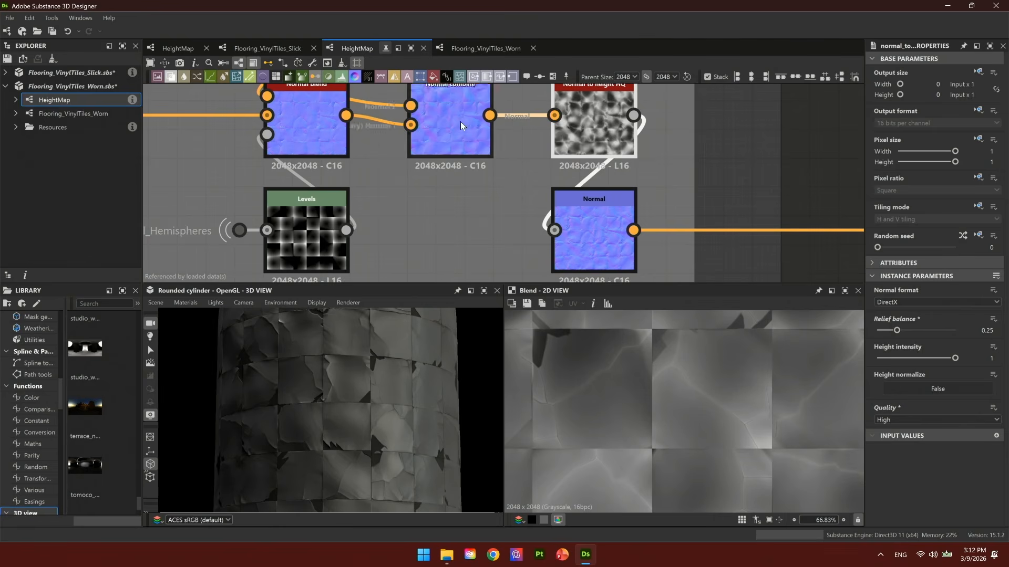
{"action": "left_click_drag", "start_coordinate": [604, 227], "coordinate": [417, 401]}
{"action": "left_click", "coordinate": [451, 493]}
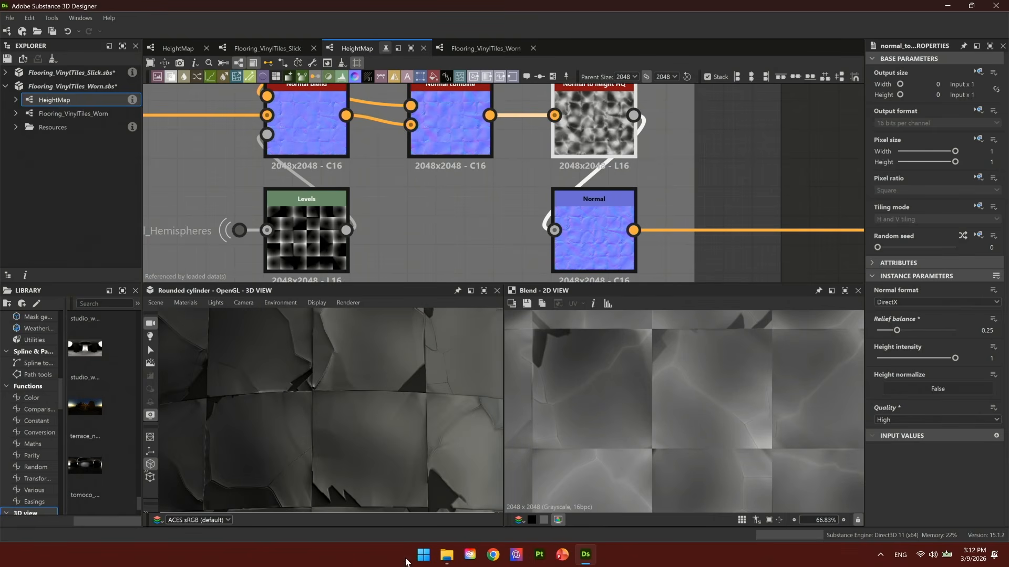
{"action": "left_click_drag", "start_coordinate": [584, 209], "coordinate": [465, 426]}
{"action": "left_click_drag", "start_coordinate": [605, 244], "coordinate": [360, 433]}
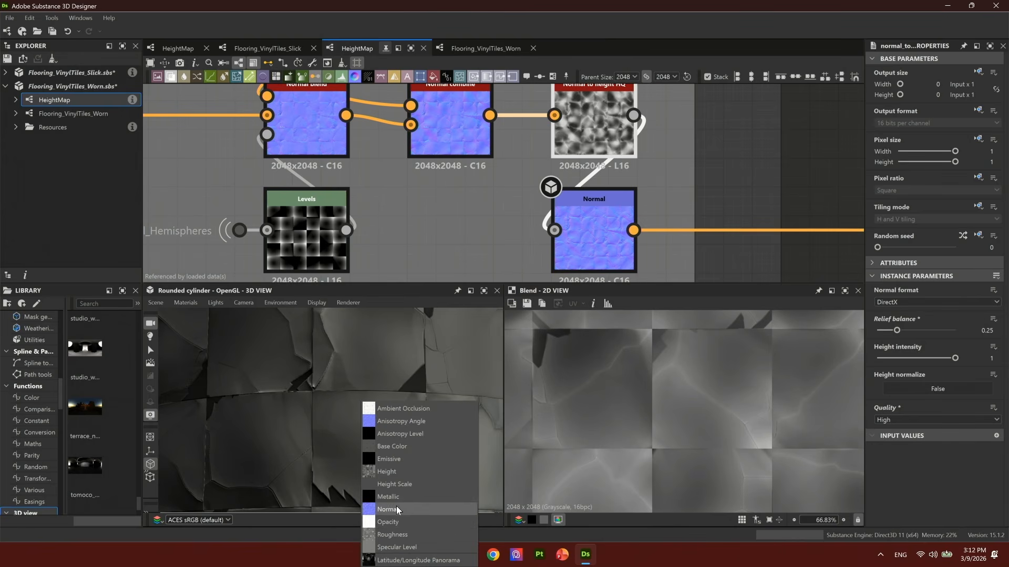
{"action": "left_click", "coordinate": [396, 505]}
{"action": "scroll", "coordinate": [408, 395], "scroll_direction": "down", "scroll_amount": 4}
{"action": "mouse_move", "coordinate": [408, 396]}
{"action": "left_mouse_down"}
{"action": "mouse_move", "coordinate": [377, 438]}
{"action": "mouse_move", "coordinate": [392, 383]}
{"action": "left_mouse_up"}
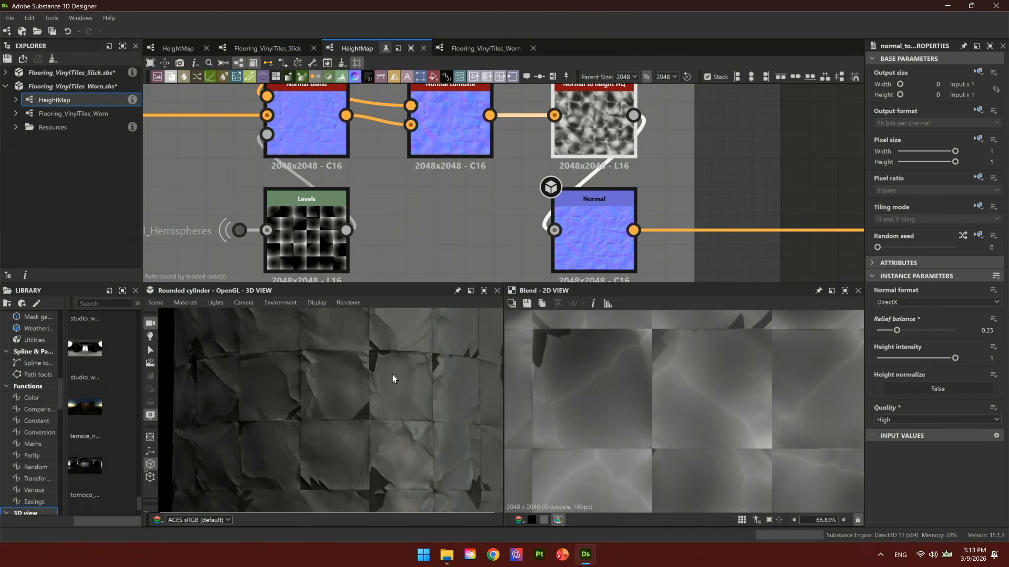
Open the Flooring_VinylTiles_Worn graph and view its outputs on the cylinder in the 3D view.
{"action": "left_click", "coordinate": [476, 50]}
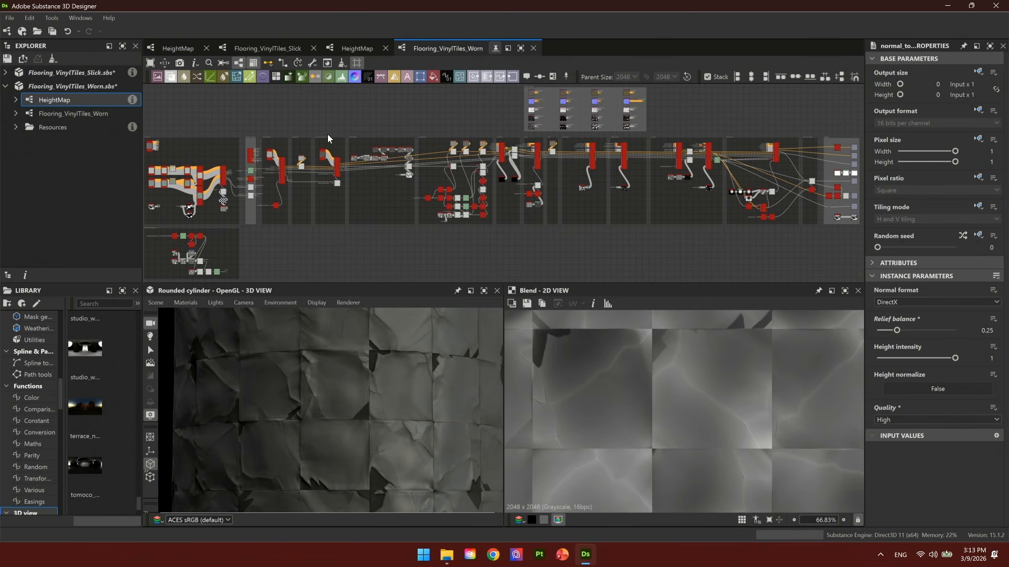
{"action": "scroll", "coordinate": [244, 177], "scroll_direction": "up", "scroll_amount": 3}
{"action": "middle_click_drag", "start_coordinate": [160, 182], "coordinate": [378, 159]}
{"action": "scroll", "coordinate": [349, 153], "scroll_direction": "up", "scroll_amount": 2}
{"action": "right_click", "coordinate": [191, 157]}
{"action": "left_click", "coordinate": [294, 227]}
{"action": "middle_click_drag", "start_coordinate": [492, 222], "coordinate": [359, 193]}
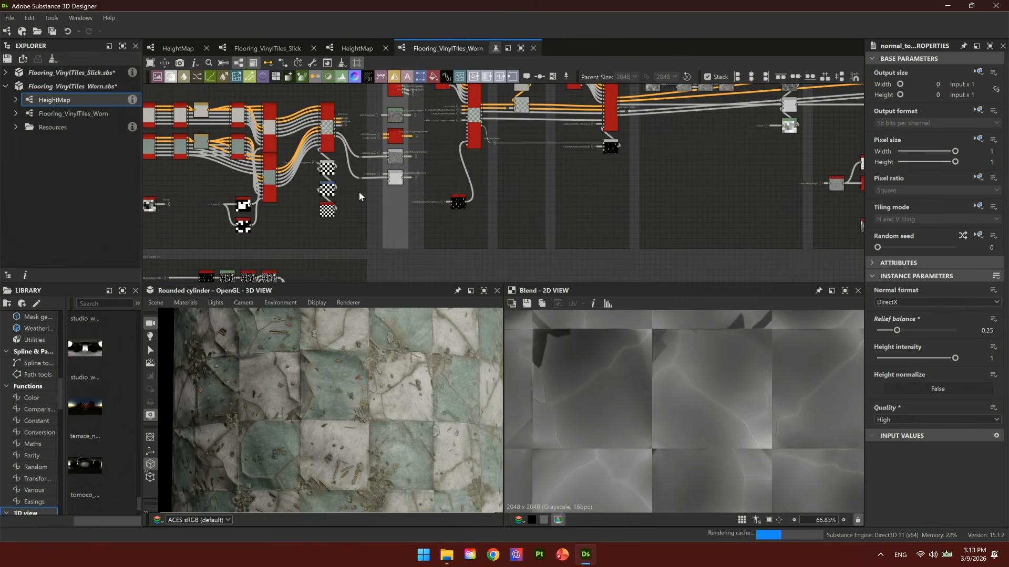
{"action": "scroll", "coordinate": [359, 192], "scroll_direction": "down", "scroll_amount": 5}
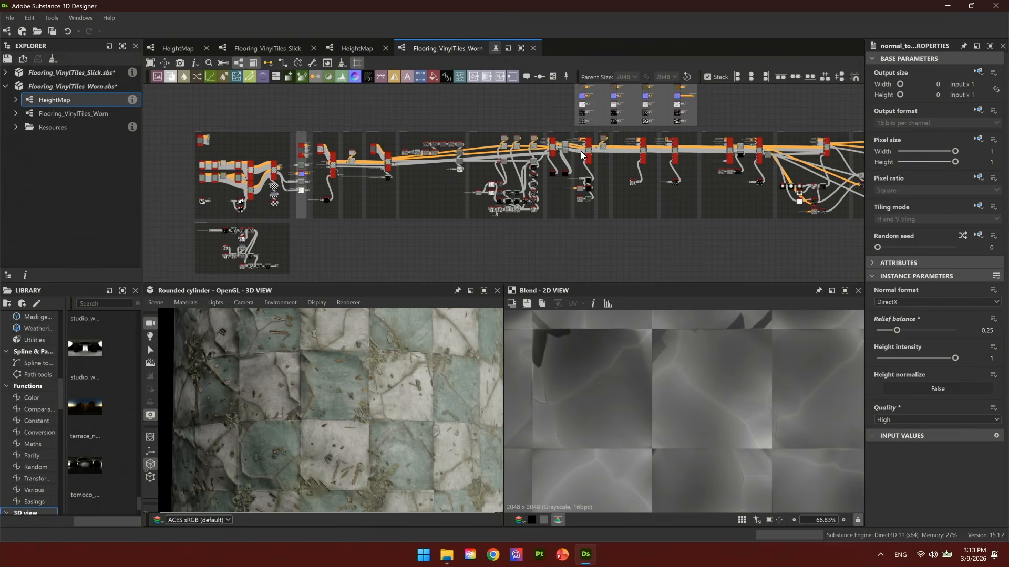
Preview the first tile Material blend on the cylinder, followed by the checkerboard Material blend in the 3D and 2D views.
{"action": "scroll", "coordinate": [240, 170], "scroll_direction": "up", "scroll_amount": 5}
{"action": "double_click", "coordinate": [272, 172]}
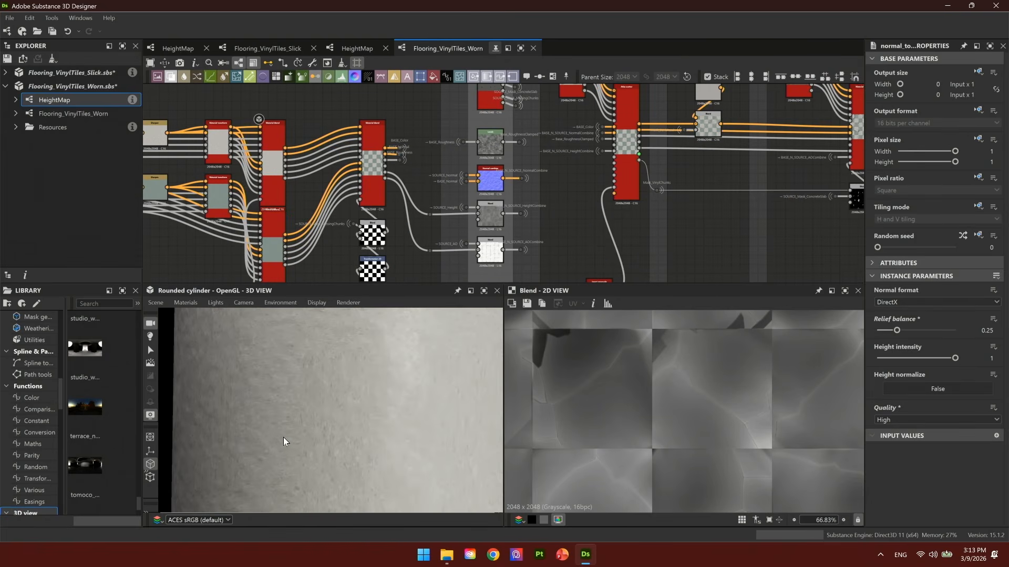
{"action": "double_click", "coordinate": [374, 152]}
{"action": "scroll", "coordinate": [361, 374], "scroll_direction": "down", "scroll_amount": 3}
{"action": "scroll", "coordinate": [366, 431], "scroll_direction": "up", "scroll_amount": 8}
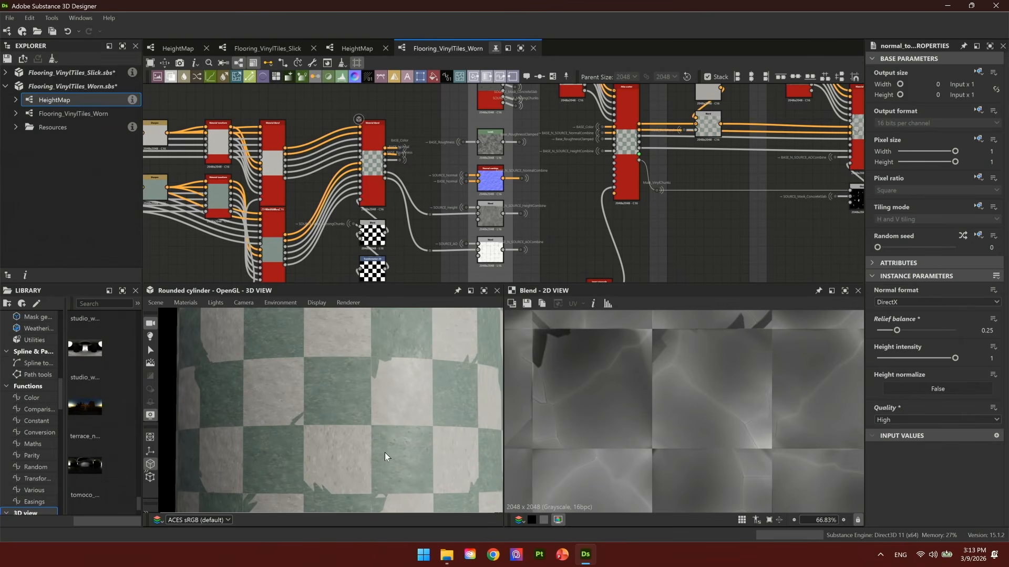
{"action": "double_click", "coordinate": [368, 156]}
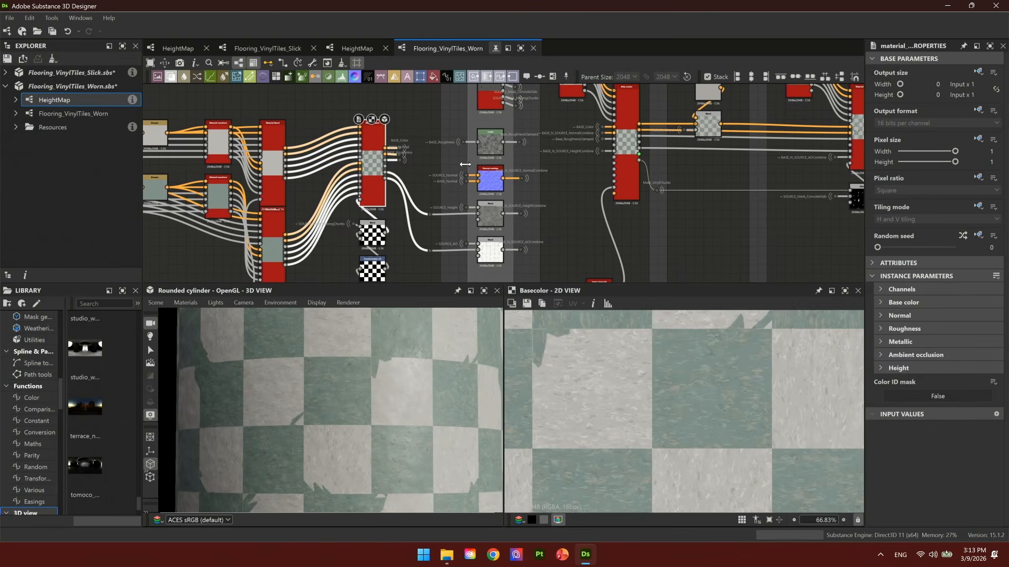
Show the Atlas scatter node's material on the cylinder in the 3D view.
{"action": "middle_click_drag", "start_coordinate": [466, 138], "coordinate": [411, 177]}
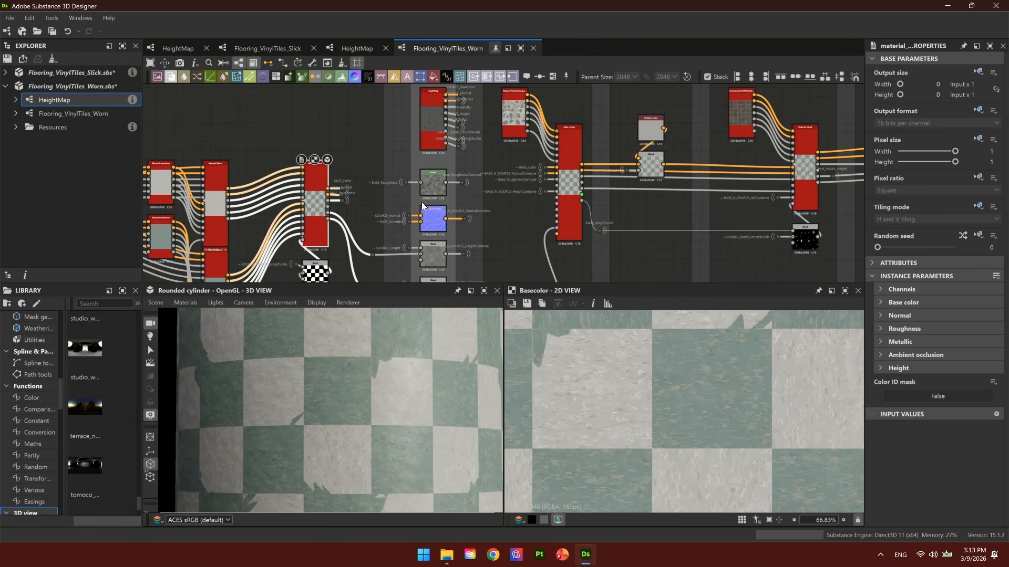
{"action": "middle_click_drag", "start_coordinate": [524, 184], "coordinate": [400, 199]}
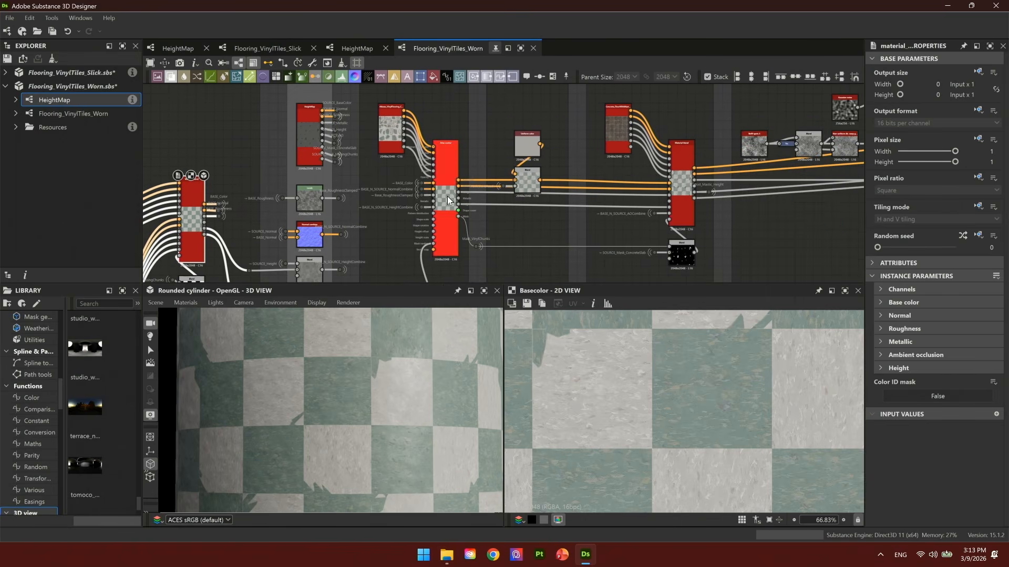
{"action": "left_click_drag", "start_coordinate": [449, 179], "coordinate": [340, 431]}
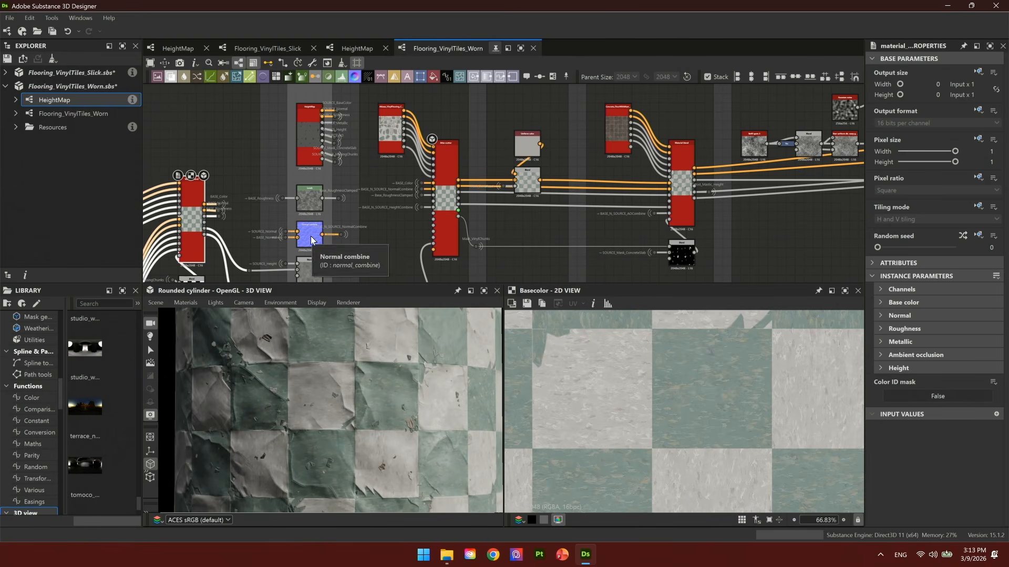
Show the vinyl chunk atlas that feeds the Atlas scatter node on the cylinder and inspect its pieces up close.
{"action": "left_click_drag", "start_coordinate": [391, 127], "coordinate": [403, 477]}
{"action": "scroll", "coordinate": [424, 443], "scroll_direction": "down", "scroll_amount": 3}
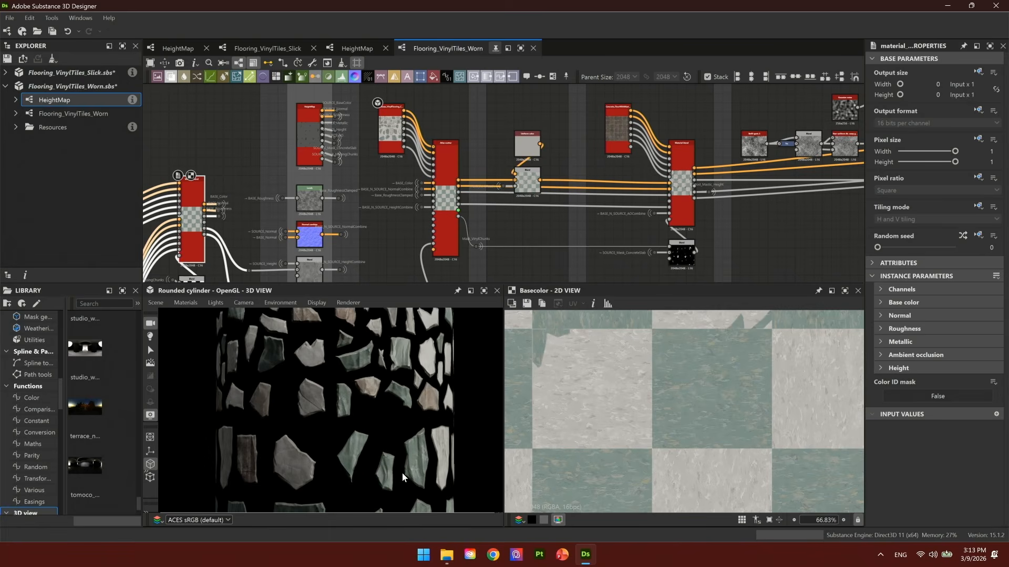
{"action": "scroll", "coordinate": [421, 377], "scroll_direction": "up", "scroll_amount": 3}
{"action": "left_click_drag", "start_coordinate": [421, 377], "coordinate": [406, 452]}
{"action": "scroll", "coordinate": [364, 332], "scroll_direction": "down", "scroll_amount": 3}
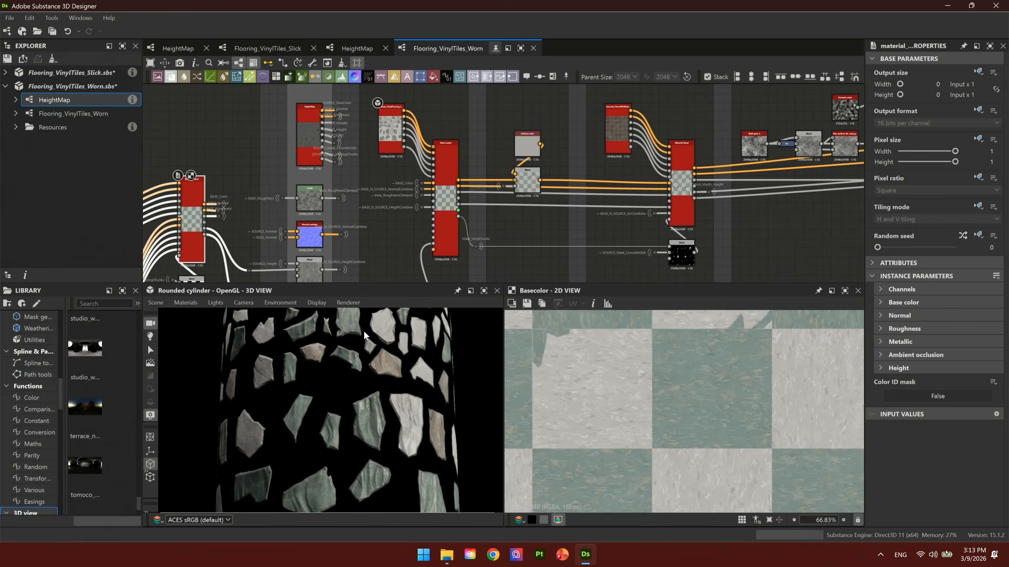
Replace the atlas preview with the Atlas scatter material and the base color of the Blend node after it, and inspect the whole cylinder.
{"action": "right_click", "coordinate": [388, 196]}
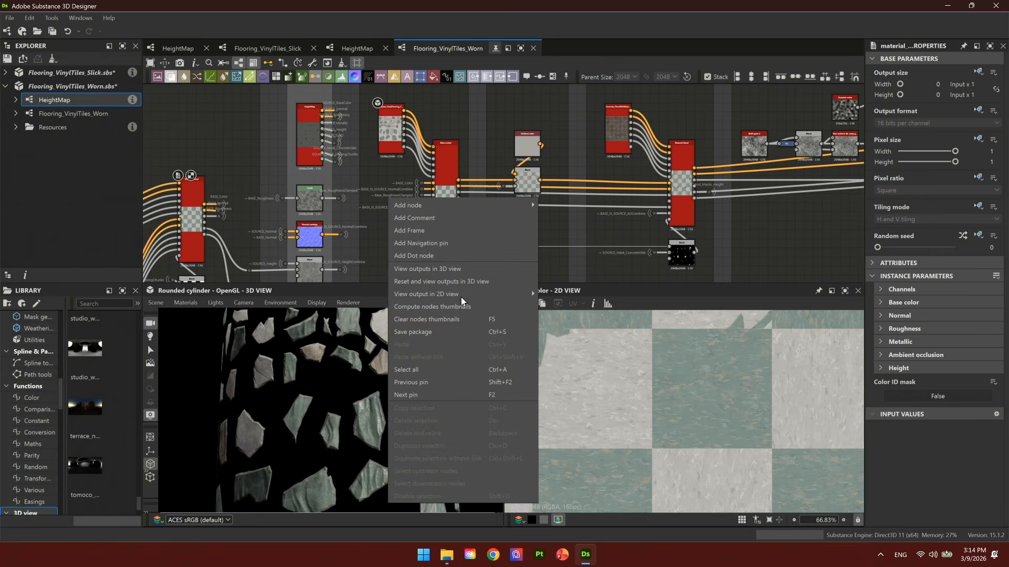
{"action": "left_click", "coordinate": [455, 274]}
{"action": "mouse_move", "coordinate": [359, 452]}
{"action": "right_mouse_down"}
{"action": "mouse_move", "coordinate": [368, 563]}
{"action": "mouse_move", "coordinate": [369, 465]}
{"action": "right_mouse_up"}
{"action": "middle_click_drag", "start_coordinate": [528, 166], "coordinate": [371, 346]}
{"action": "scroll", "coordinate": [359, 155], "scroll_direction": "up", "scroll_amount": 3}
{"action": "left_click", "coordinate": [418, 389]}
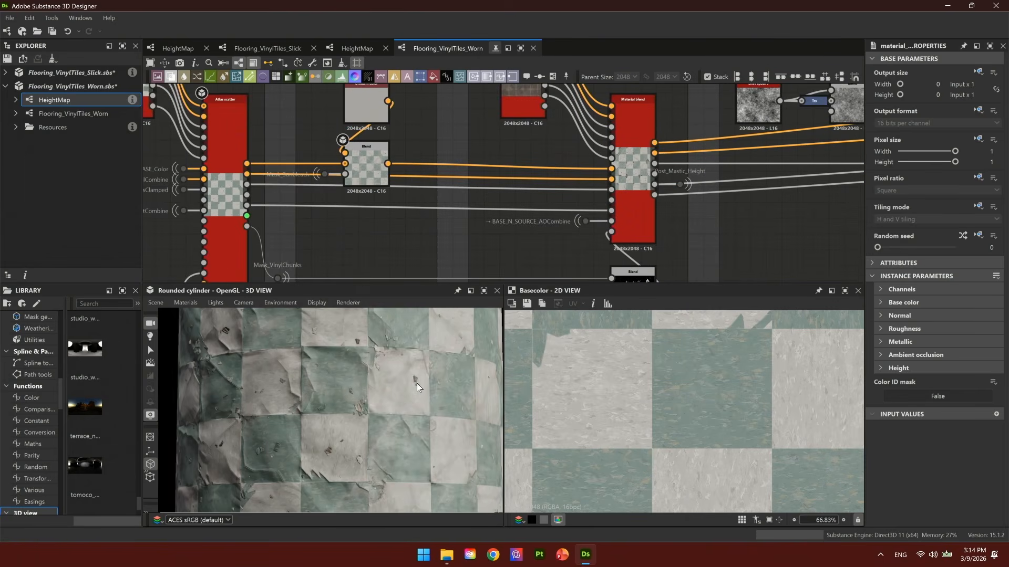
{"action": "right_click_drag", "start_coordinate": [294, 412], "coordinate": [415, 331], "text": "ctrl+shift"}
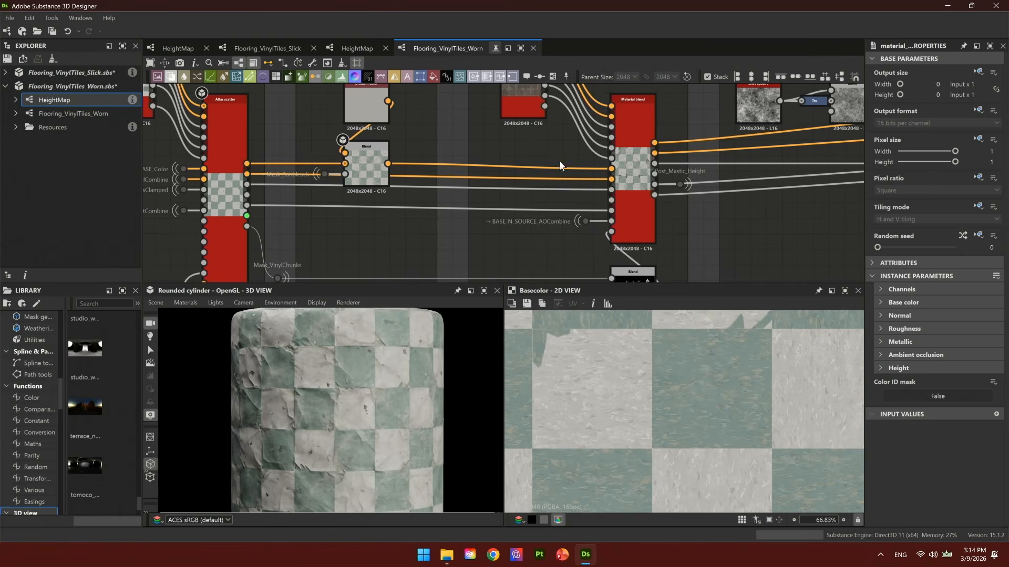
Show the vinyl chunk Material blend and its concrete input material on the cylinder, and the preceding Blend's base color in the 2D view.
{"action": "left_click_drag", "start_coordinate": [628, 151], "coordinate": [547, 279]}
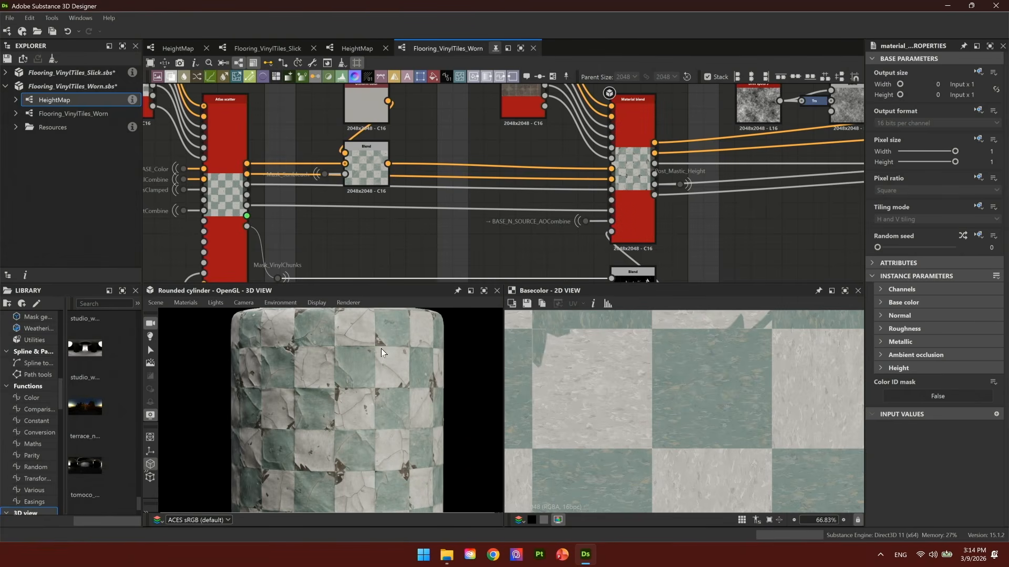
{"action": "left_click_drag", "start_coordinate": [516, 122], "coordinate": [349, 444]}
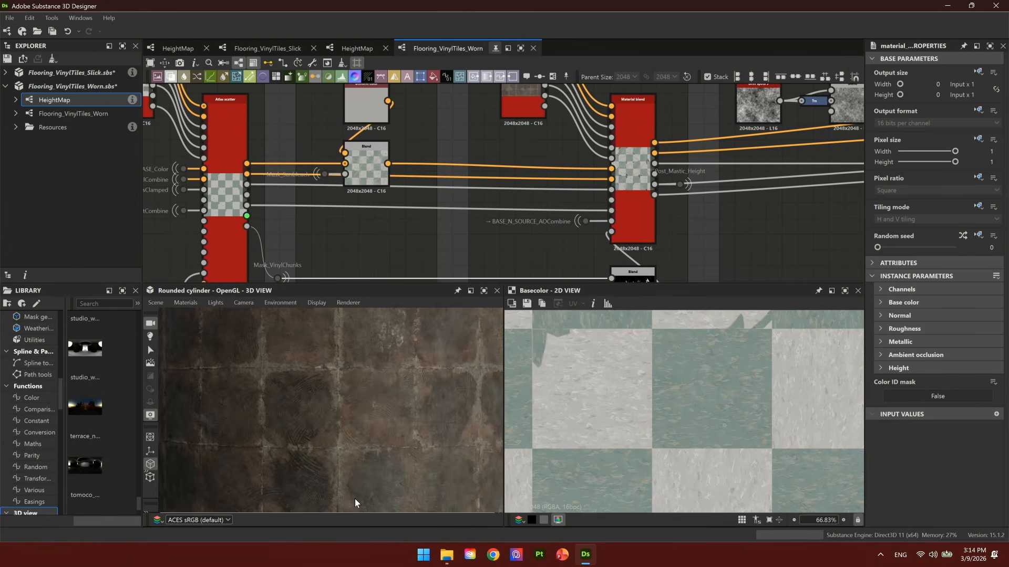
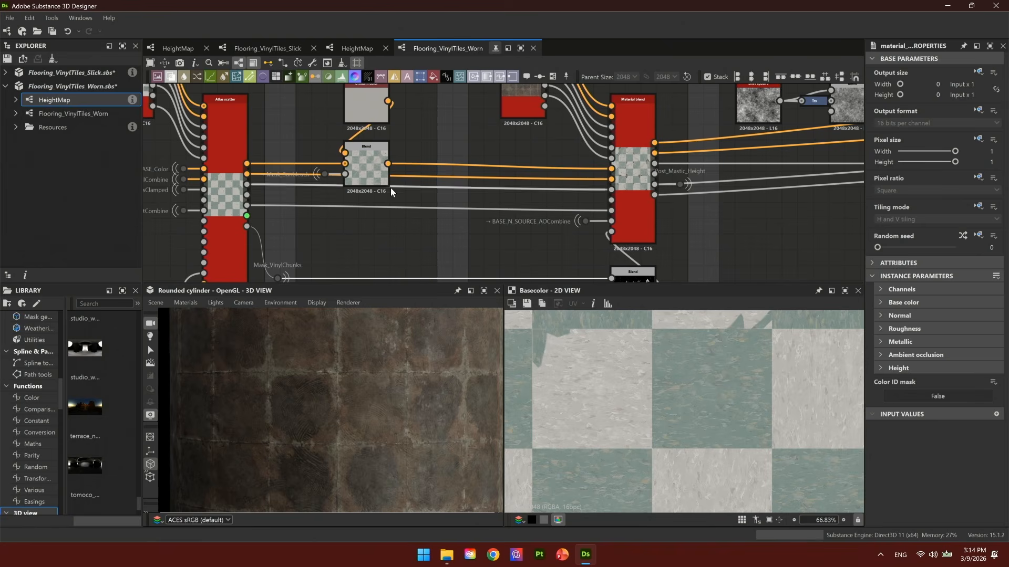
{"action": "left_click", "coordinate": [361, 158]}
{"action": "left_click", "coordinate": [635, 181]}
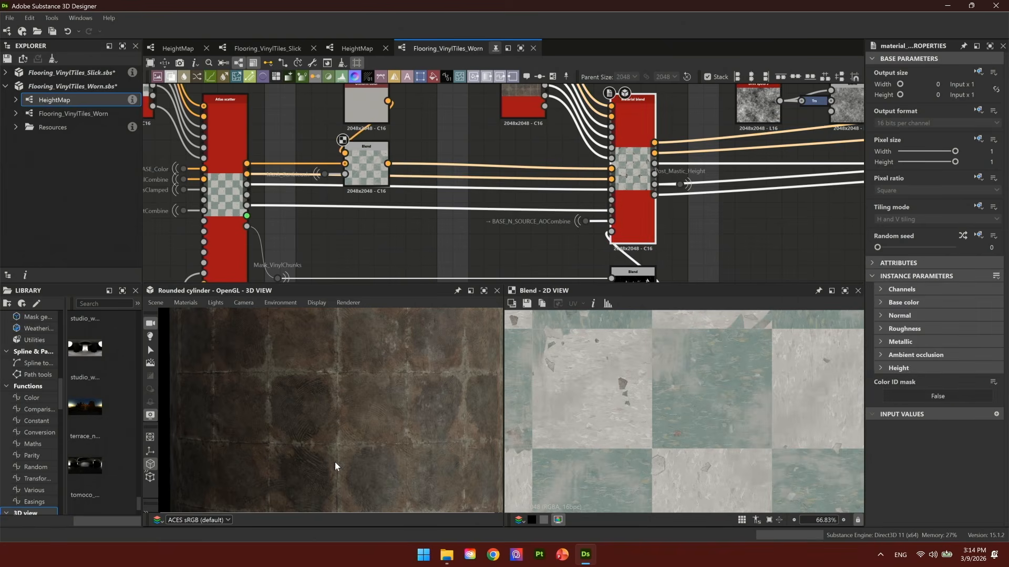
{"action": "scroll", "coordinate": [361, 455], "scroll_direction": "down", "scroll_amount": 5}
{"action": "scroll", "coordinate": [383, 467], "scroll_direction": "up", "scroll_amount": 3}
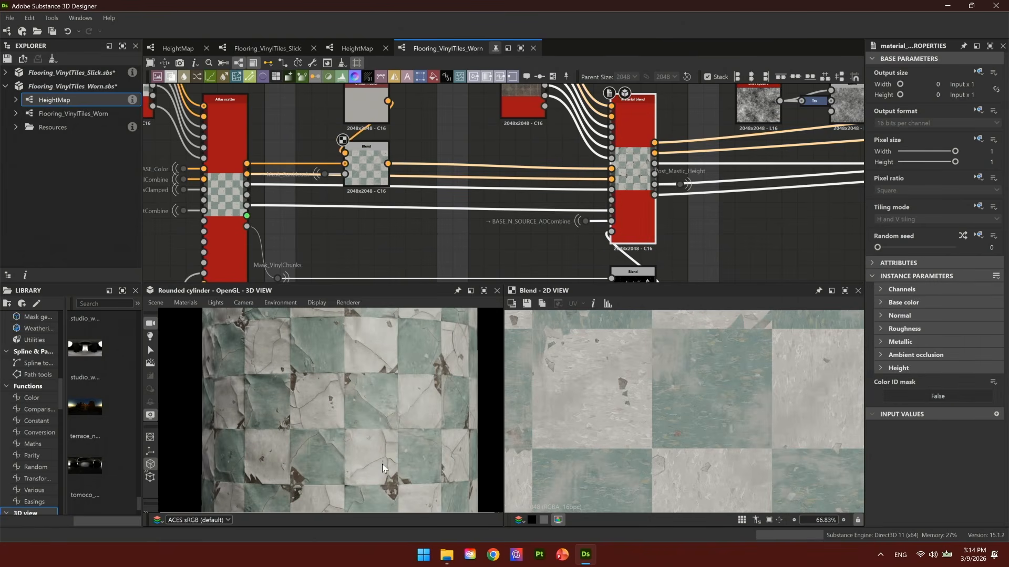
Go through the Blend nodes in the Discoloration section and preview the third one's base color in the 2D view.
{"action": "middle_click_drag", "start_coordinate": [646, 174], "coordinate": [221, 215]}
{"action": "middle_click_drag", "start_coordinate": [584, 190], "coordinate": [394, 206]}
{"action": "left_click", "coordinate": [374, 182]}
{"action": "middle_click_drag", "start_coordinate": [563, 175], "coordinate": [355, 189]}
{"action": "scroll", "coordinate": [382, 151], "scroll_direction": "up", "scroll_amount": 3}
{"action": "left_click", "coordinate": [387, 156]}
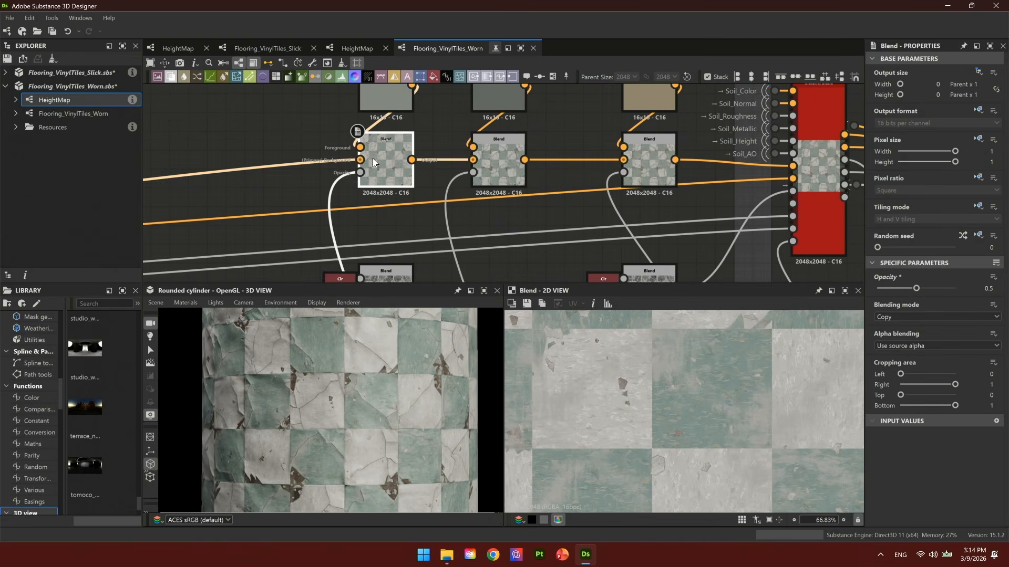
{"action": "left_click", "coordinate": [638, 169]}
{"action": "scroll", "coordinate": [743, 418], "scroll_direction": "up", "scroll_amount": 1}
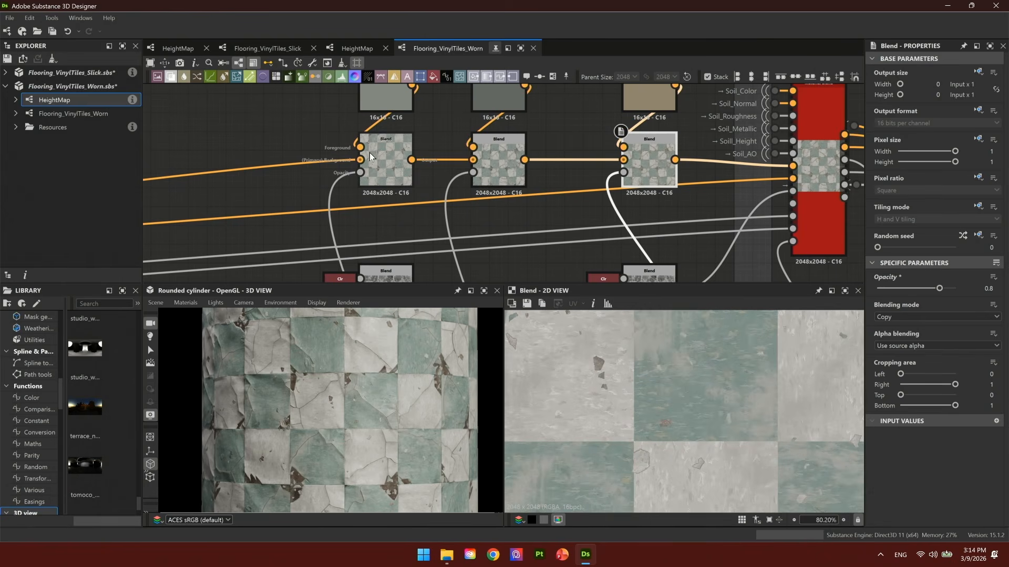
{"action": "double_click", "coordinate": [654, 164]}
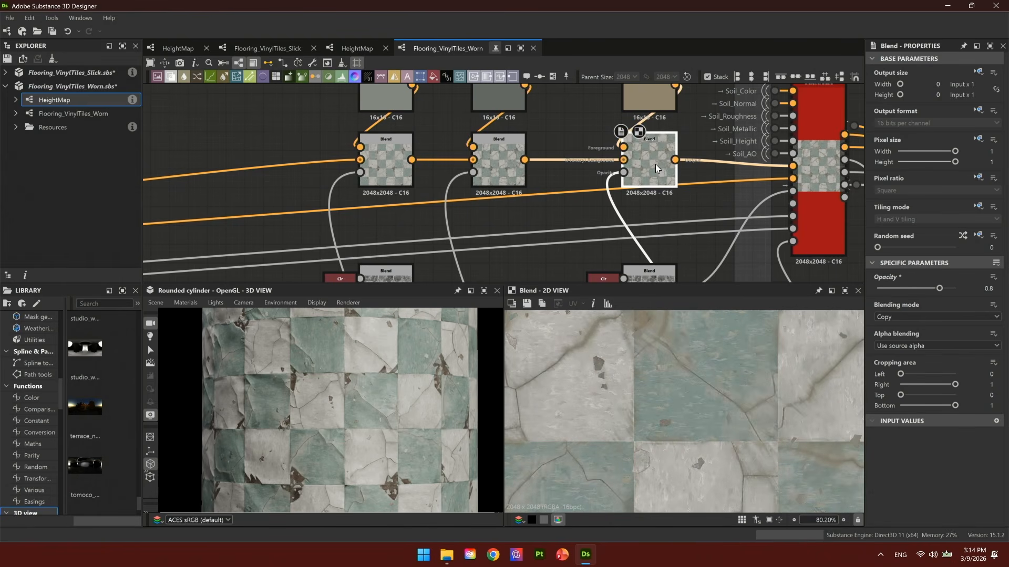
Use the third Discoloration Blend as base color on the cylinder and inspect it from different angles and under rotated lighting.
{"action": "right_click", "coordinate": [333, 452]}
{"action": "left_click", "coordinate": [404, 465]}
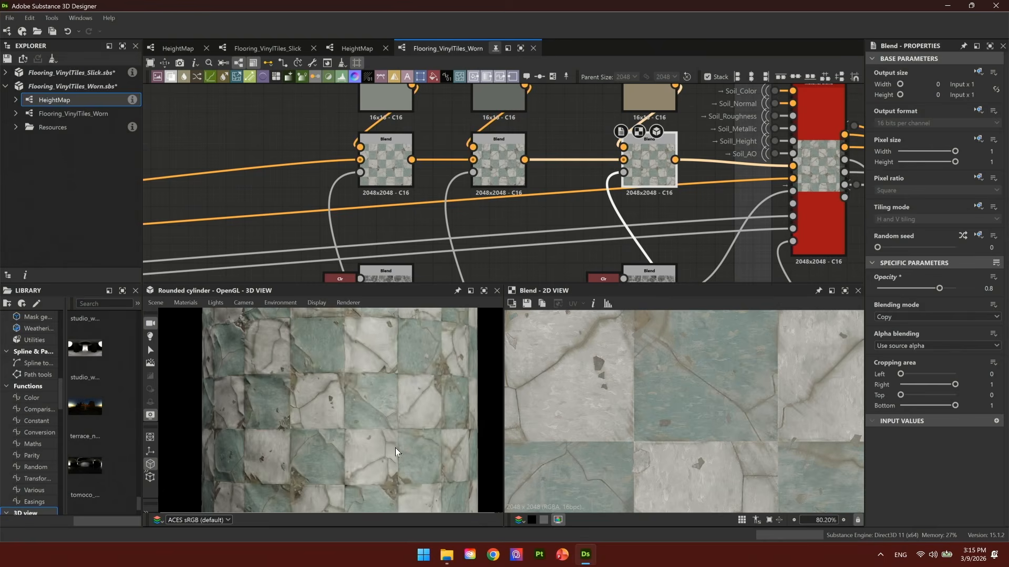
{"action": "left_click_drag", "start_coordinate": [404, 465], "coordinate": [358, 404]}
{"action": "right_click_drag", "start_coordinate": [357, 404], "coordinate": [336, 348]}
{"action": "left_click_drag", "start_coordinate": [335, 348], "coordinate": [335, 322]}
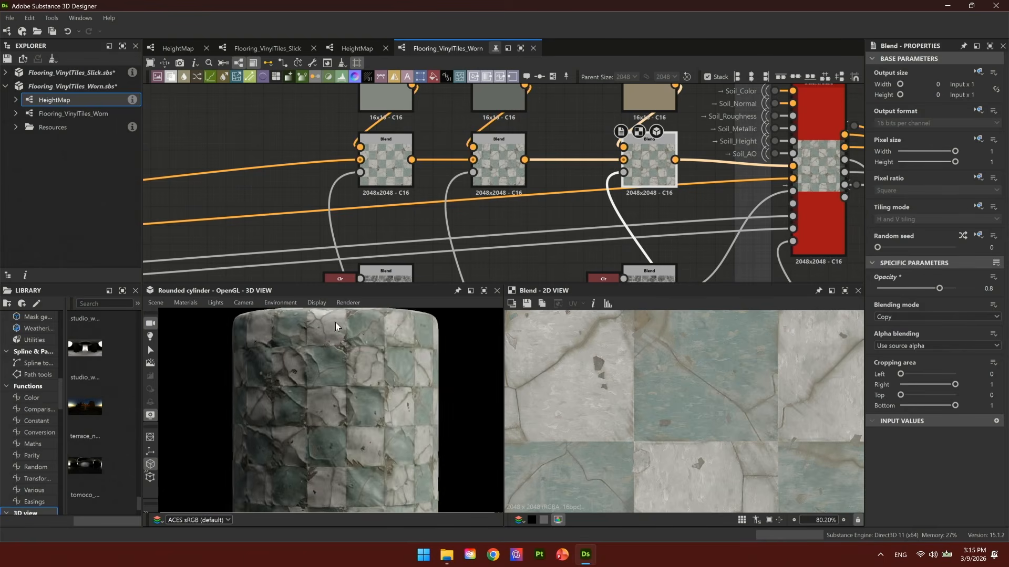
{"action": "right_click_drag", "start_coordinate": [335, 322], "coordinate": [397, 455]}
Preview the ambient occlusion based masks of the Discoloration section in the 2D view, ending with the upper Histogram select node.
{"action": "scroll", "coordinate": [541, 240], "scroll_direction": "down", "scroll_amount": 3}
{"action": "scroll", "coordinate": [542, 240], "scroll_direction": "down", "scroll_amount": 4}
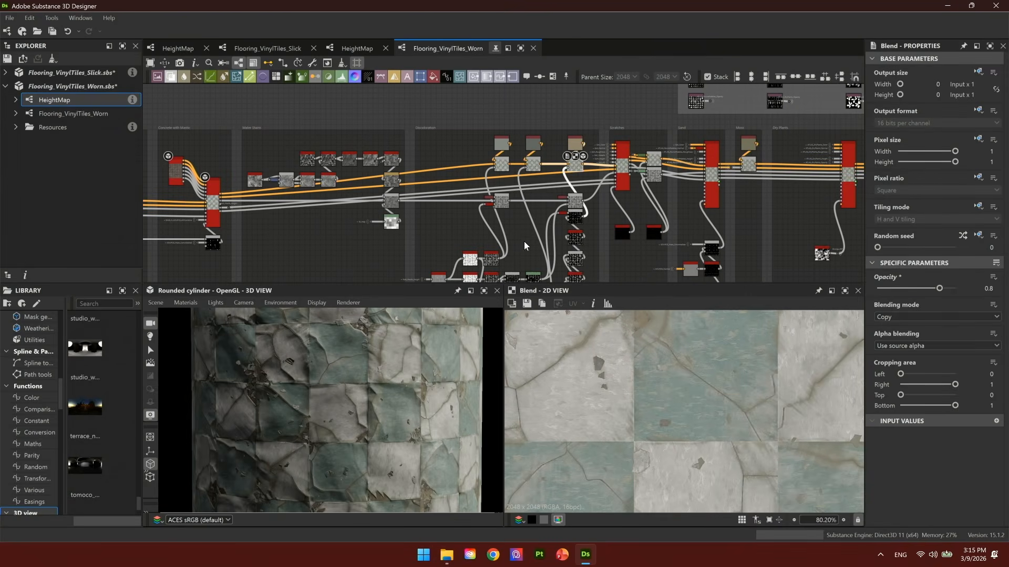
{"action": "scroll", "coordinate": [462, 271], "scroll_direction": "up", "scroll_amount": 5}
{"action": "double_click", "coordinate": [399, 237]}
{"action": "double_click", "coordinate": [473, 189]}
{"action": "double_click", "coordinate": [525, 192]}
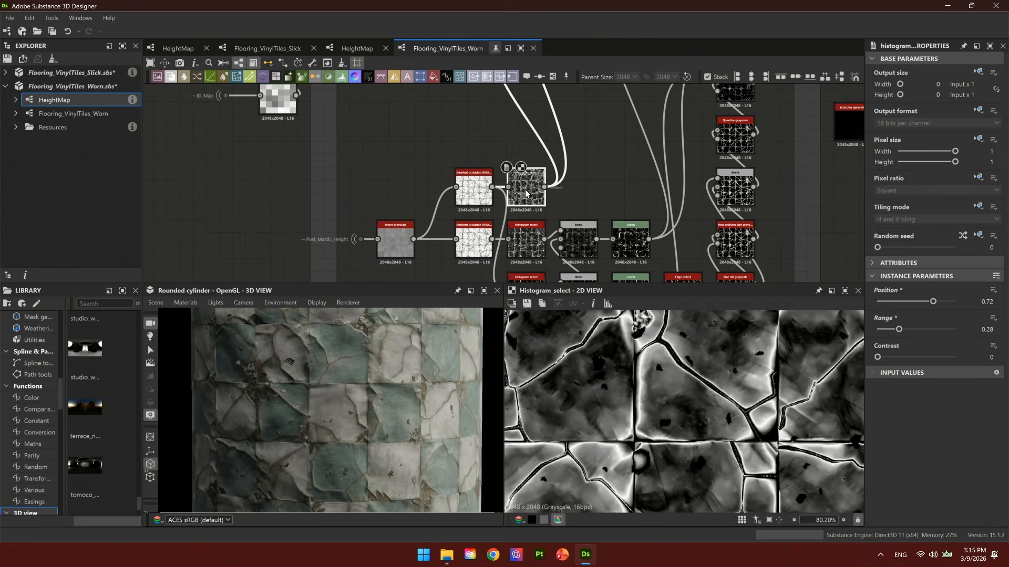
Duplicate the upper Histogram select node above its original and set the copy's Position to 0.01.
{"action": "key", "text": "ctrl+d"}
{"action": "left_click_drag", "start_coordinate": [541, 210], "coordinate": [460, 158]}
{"action": "scroll", "coordinate": [703, 357], "scroll_direction": "down", "scroll_amount": 2}
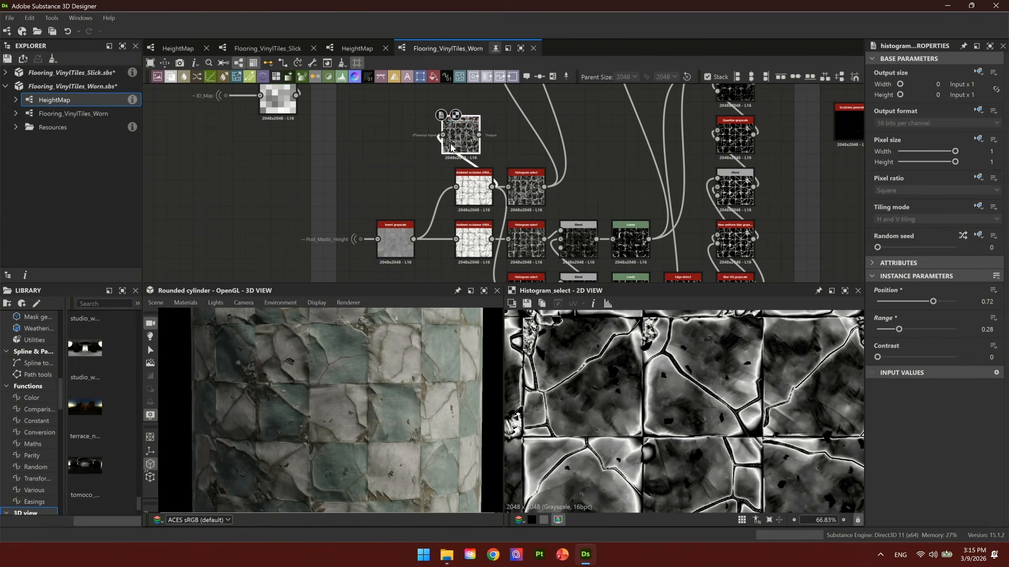
{"action": "left_click_drag", "start_coordinate": [933, 301], "coordinate": [873, 307]}
{"action": "scroll", "coordinate": [591, 360], "scroll_direction": "up", "scroll_amount": 4}
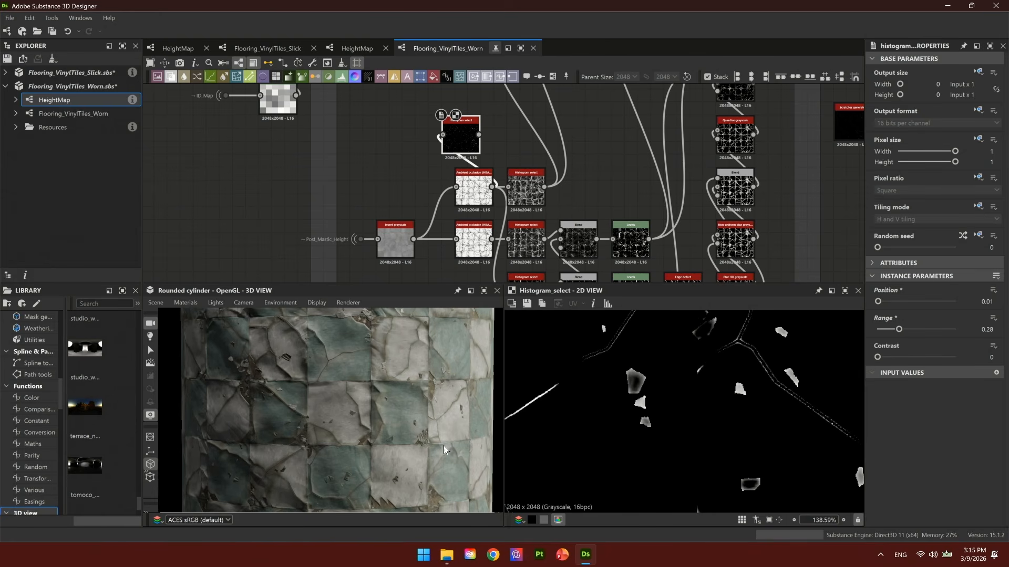
Try an opacity of 1 on the first Discoloration Blend node and undo the change.
{"action": "scroll", "coordinate": [672, 195], "scroll_direction": "down", "scroll_amount": 10}
{"action": "scroll", "coordinate": [664, 217], "scroll_direction": "up", "scroll_amount": 8}
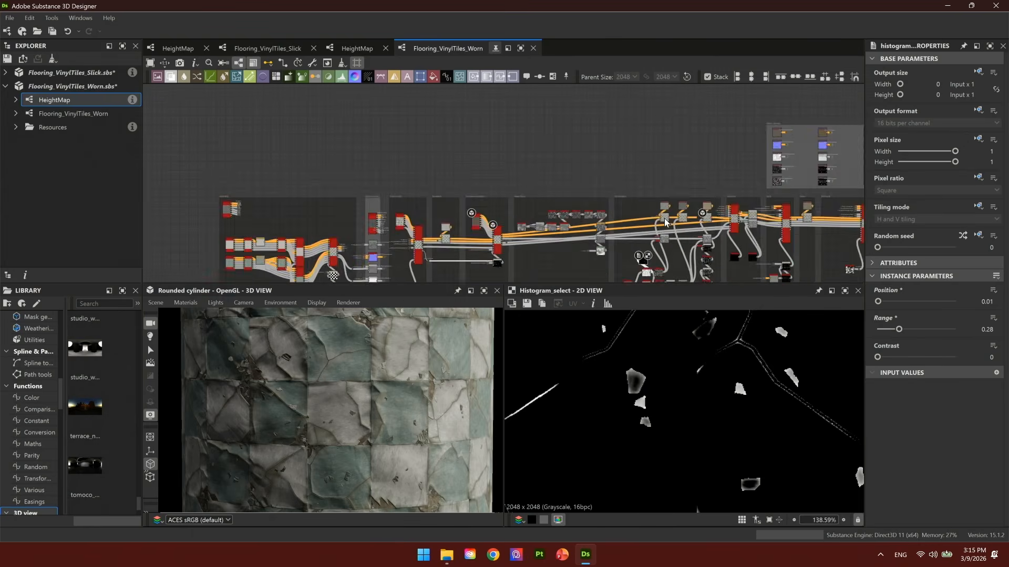
{"action": "left_click", "coordinate": [775, 233]}
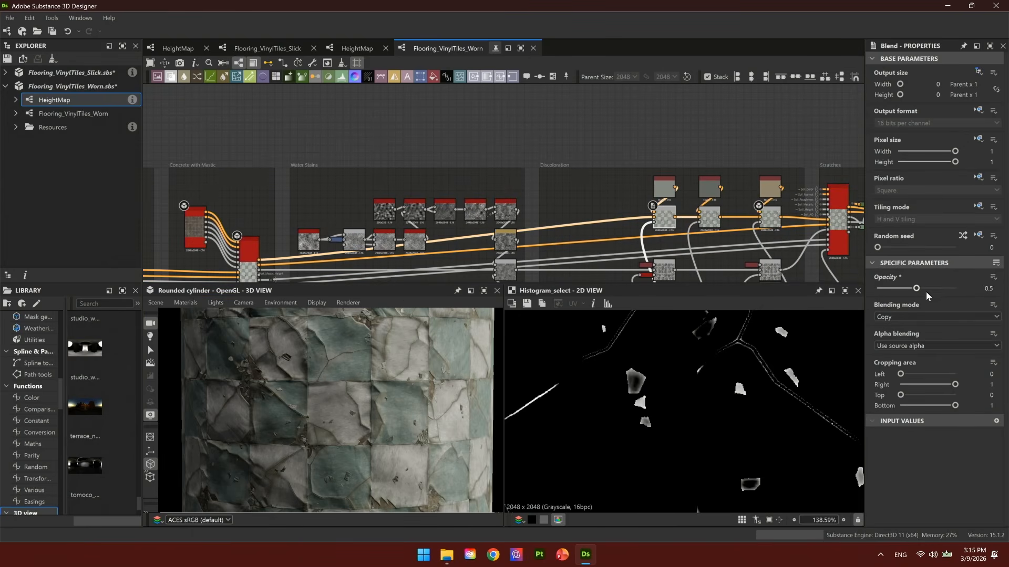
{"action": "left_click_drag", "start_coordinate": [917, 288], "coordinate": [956, 289]}
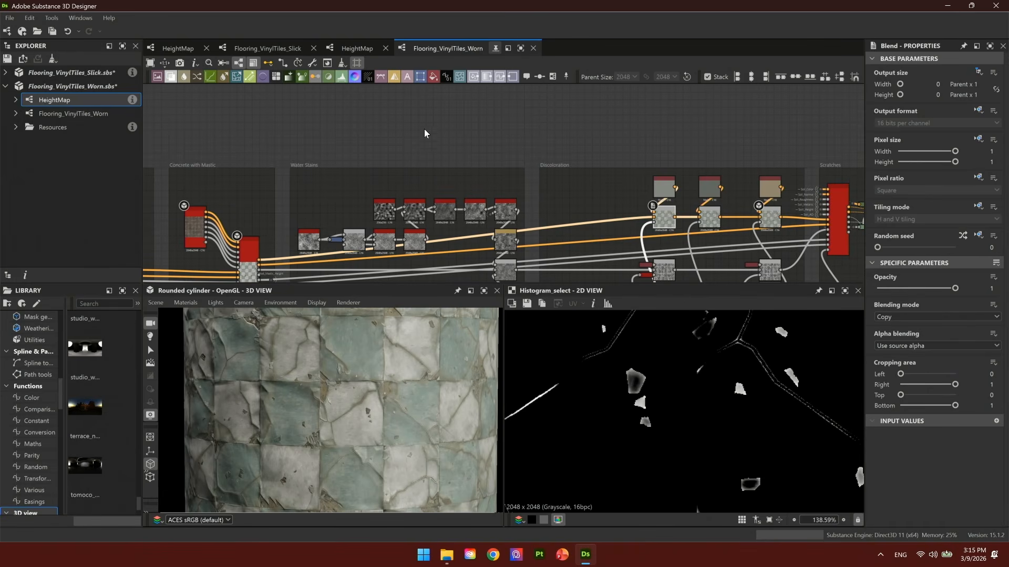
{"action": "middle_click_drag", "start_coordinate": [675, 223], "coordinate": [520, 168]}
{"action": "key", "text": "ctrl+z"}
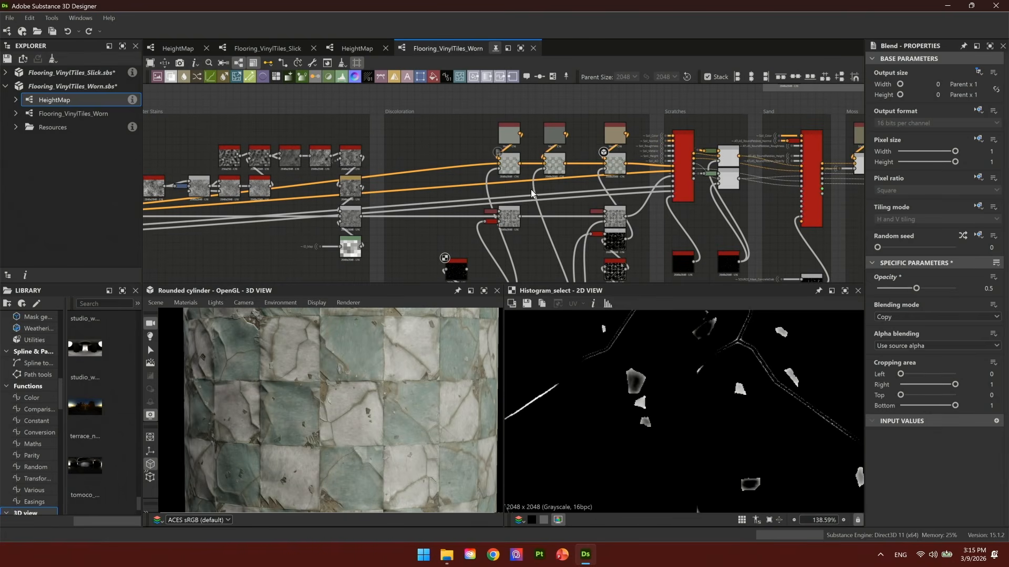
Preview the first Discoloration Blend in the 2D view, followed by the Histogram select mask that drives its opacity.
{"action": "double_click", "coordinate": [514, 166]}
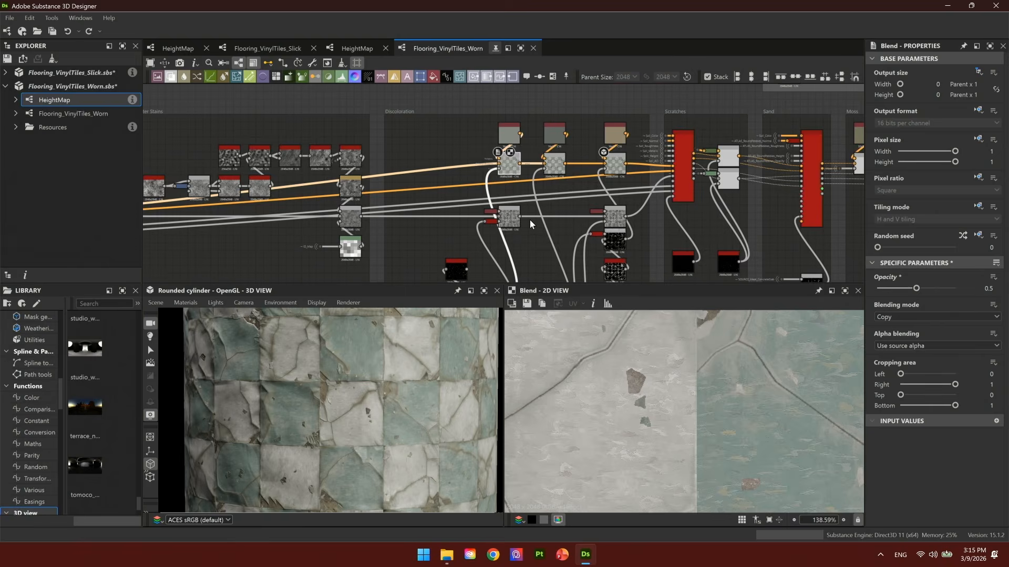
{"action": "middle_click_drag", "start_coordinate": [529, 219], "coordinate": [453, 184]}
{"action": "scroll", "coordinate": [486, 201], "scroll_direction": "up", "scroll_amount": 4}
{"action": "double_click", "coordinate": [485, 201]}
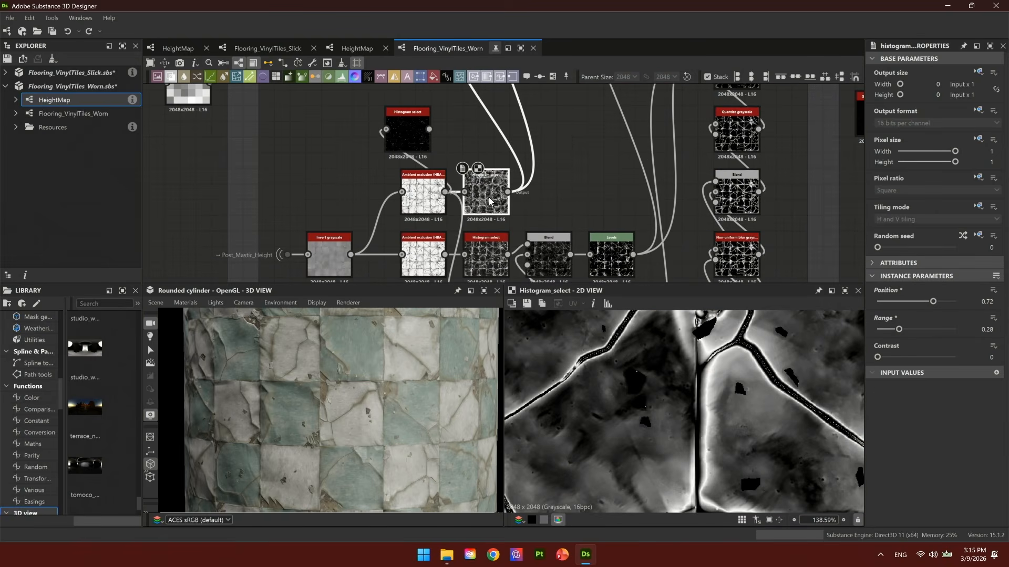
{"action": "scroll", "coordinate": [694, 370], "scroll_direction": "down", "scroll_amount": 2}
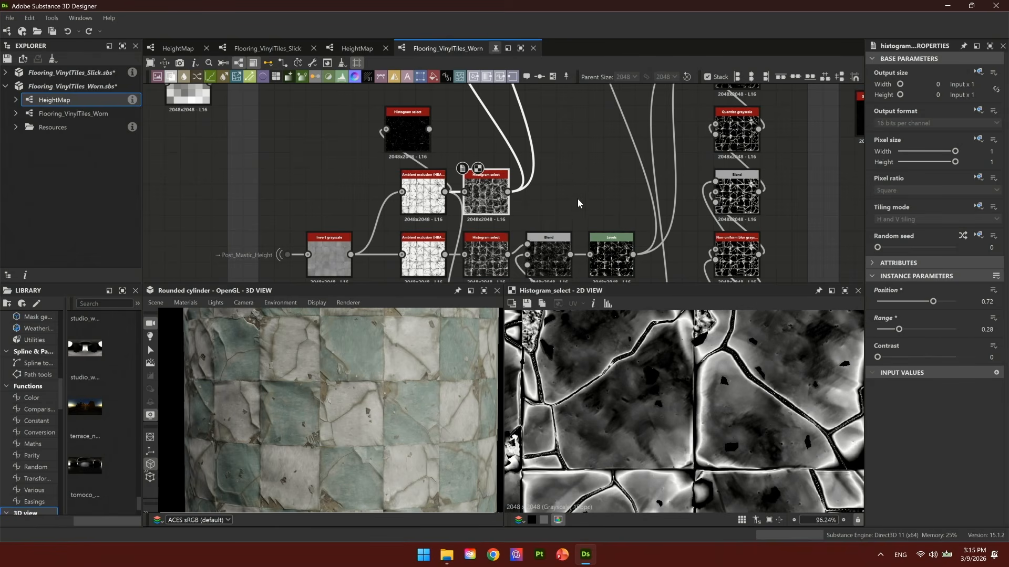
Show the second Discoloration Blend as base color on the cylinder and compare it with the first Blend in the 2D view.
{"action": "scroll", "coordinate": [557, 162], "scroll_direction": "down", "scroll_amount": 1}
{"action": "middle_click_drag", "start_coordinate": [553, 147], "coordinate": [500, 216]}
{"action": "middle_click_drag", "start_coordinate": [476, 122], "coordinate": [421, 190]}
{"action": "left_click", "coordinate": [418, 190]}
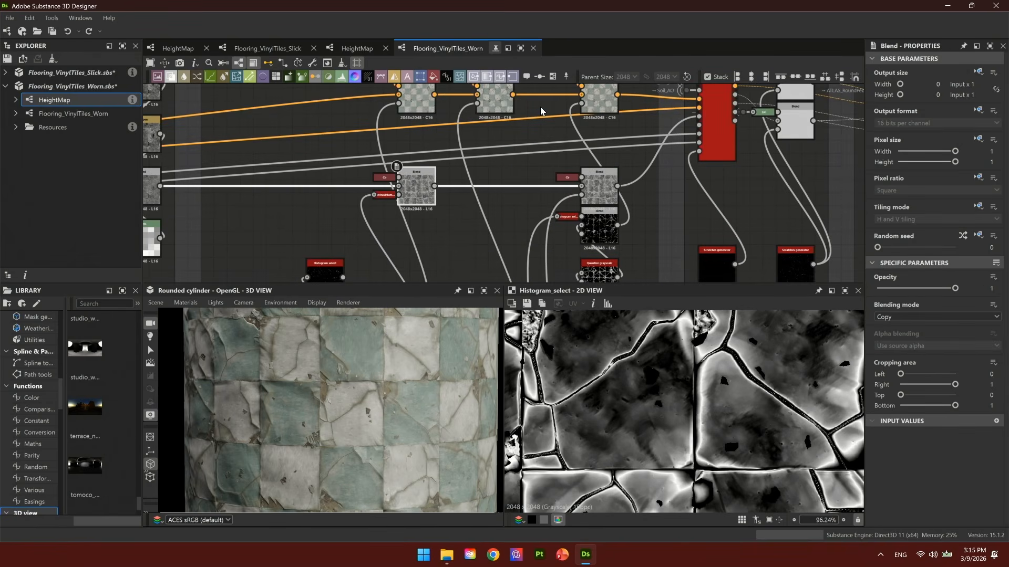
{"action": "left_click_drag", "start_coordinate": [523, 141], "coordinate": [522, 137]}
{"action": "right_click_drag", "start_coordinate": [499, 105], "coordinate": [413, 379]}
{"action": "left_click", "coordinate": [421, 334]}
{"action": "double_click", "coordinate": [497, 97]}
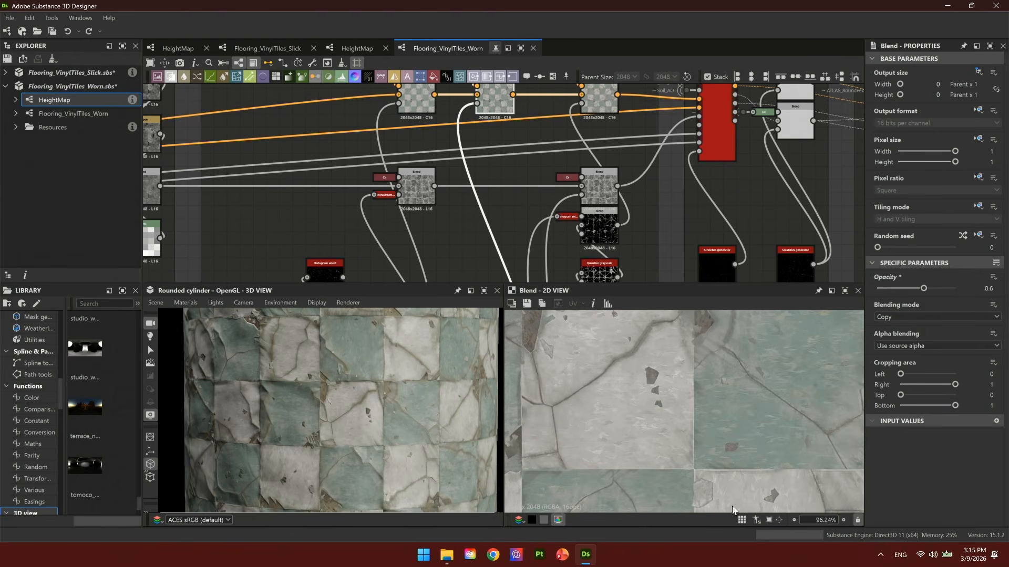
{"action": "left_click", "coordinate": [424, 108]}
{"action": "double_click", "coordinate": [423, 106]}
{"action": "double_click", "coordinate": [496, 105]}
{"action": "scroll", "coordinate": [630, 407], "scroll_direction": "down", "scroll_amount": 3}
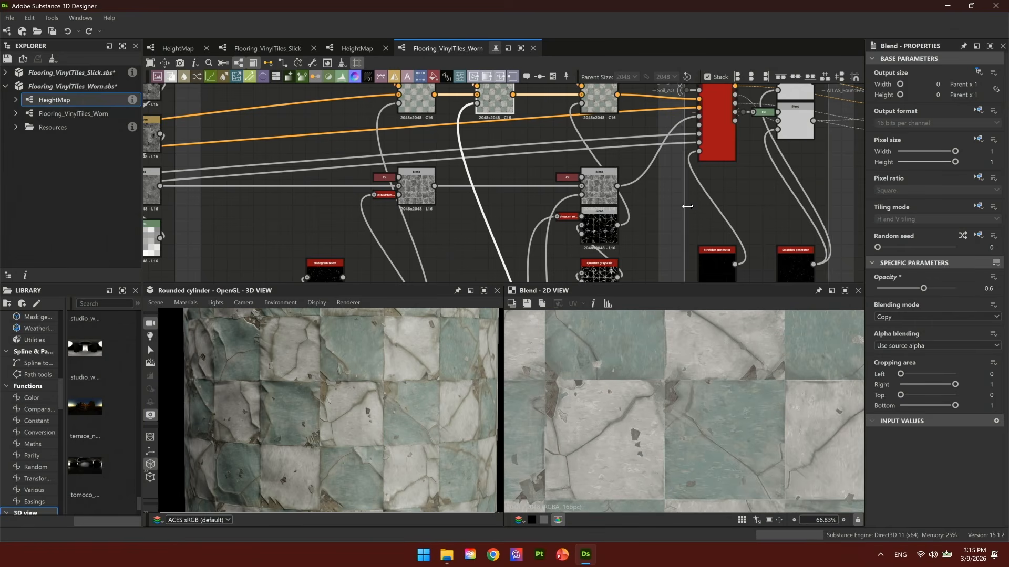
Show the third Discoloration Blend on the cylinder and its opacity mask in the 2D view, and review the nodes building that mask.
{"action": "double_click", "coordinate": [607, 105]}
{"action": "left_click", "coordinate": [583, 103]}
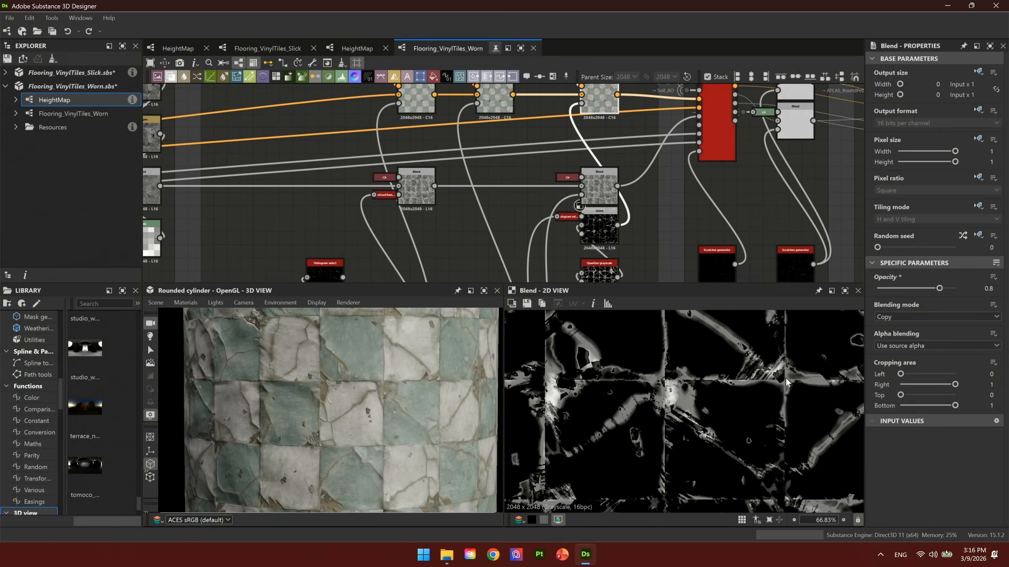
{"action": "scroll", "coordinate": [650, 242], "scroll_direction": "down", "scroll_amount": 3}
{"action": "middle_click_drag", "start_coordinate": [651, 249], "coordinate": [600, 120]}
{"action": "middle_click_drag", "start_coordinate": [615, 172], "coordinate": [584, 204]}
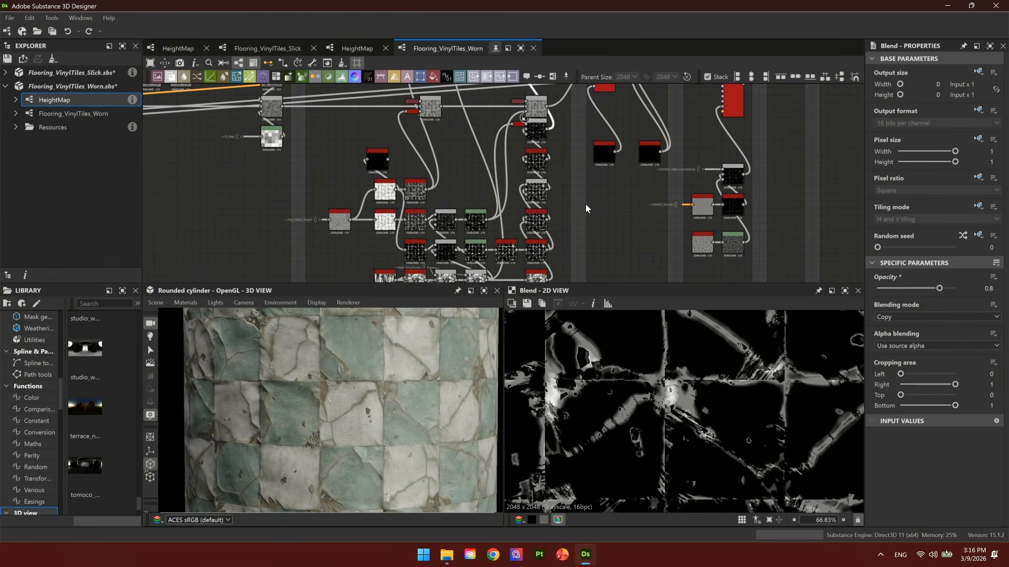
Show the Scratches section's Material blend on the cylinder, followed by the Sand section's Atlas scatter material.
{"action": "middle_click_drag", "start_coordinate": [699, 152], "coordinate": [595, 255]}
{"action": "scroll", "coordinate": [504, 125], "scroll_direction": "up", "scroll_amount": 2}
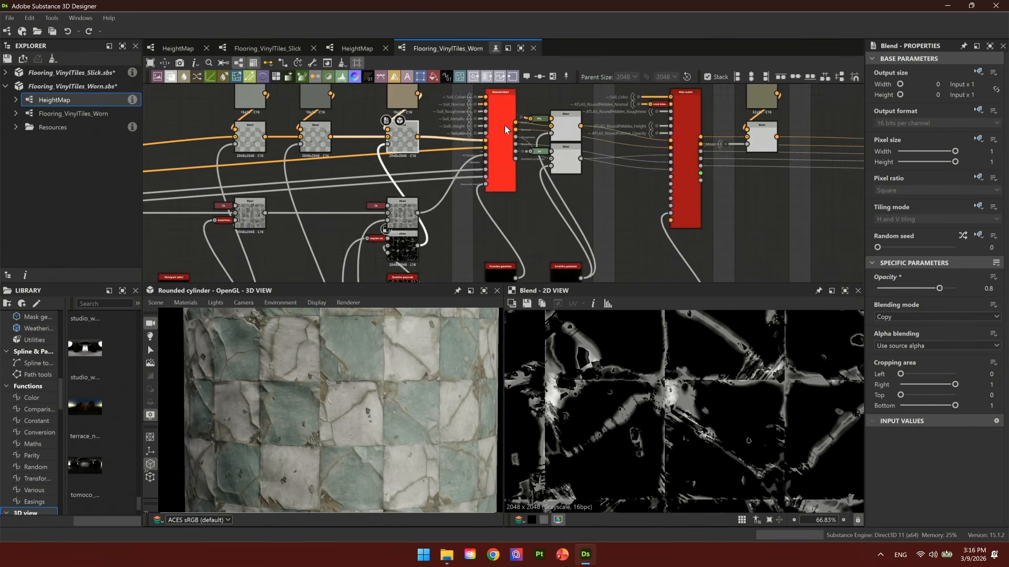
{"action": "middle_click_drag", "start_coordinate": [505, 125], "coordinate": [495, 185]}
{"action": "scroll", "coordinate": [497, 174], "scroll_direction": "up", "scroll_amount": 3}
{"action": "scroll", "coordinate": [529, 203], "scroll_direction": "down", "scroll_amount": 2}
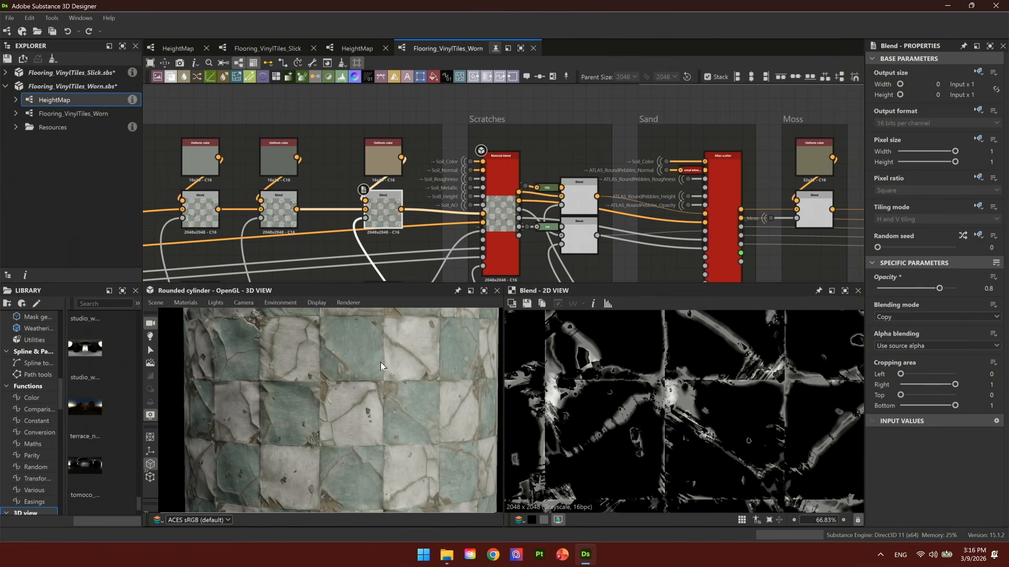
{"action": "middle_click_drag", "start_coordinate": [731, 202], "coordinate": [587, 184]}
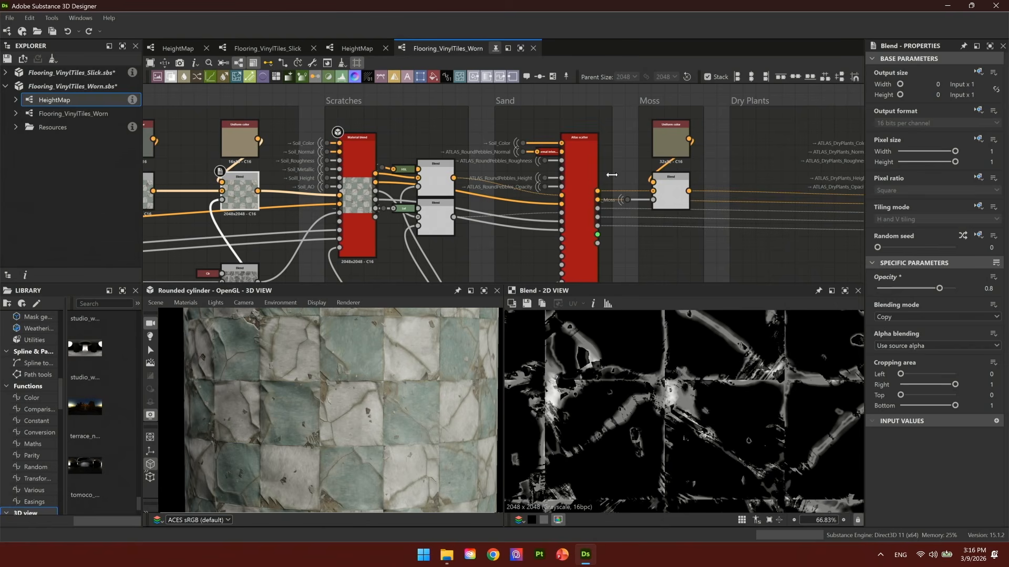
{"action": "scroll", "coordinate": [404, 405], "scroll_direction": "down", "scroll_amount": 2}
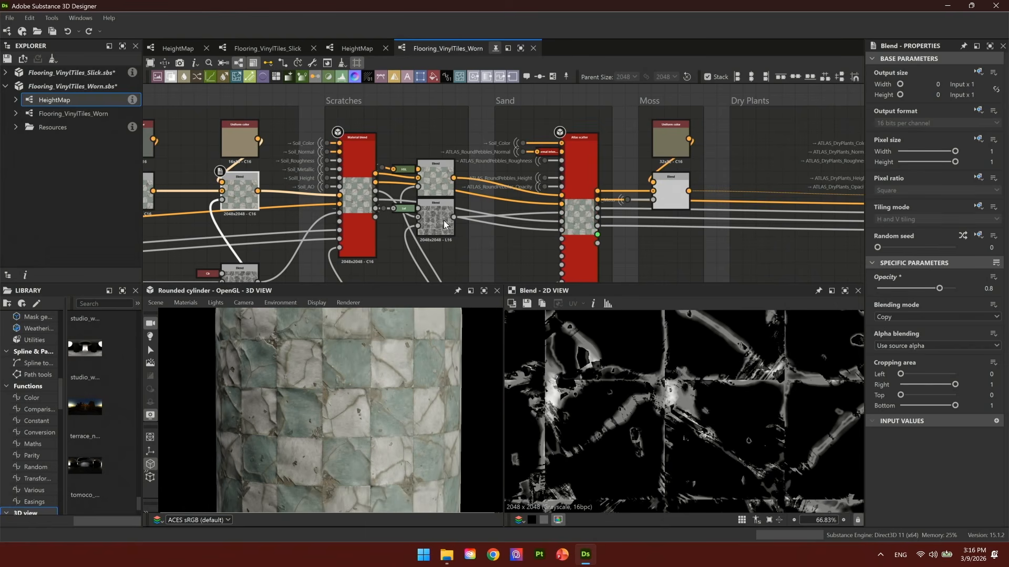
Review the remaining layer sections and display all final outputs of the worn tile graph in the 3D view.
{"action": "scroll", "coordinate": [490, 217], "scroll_direction": "down", "scroll_amount": 3}
{"action": "scroll", "coordinate": [490, 217], "scroll_direction": "down", "scroll_amount": 3}
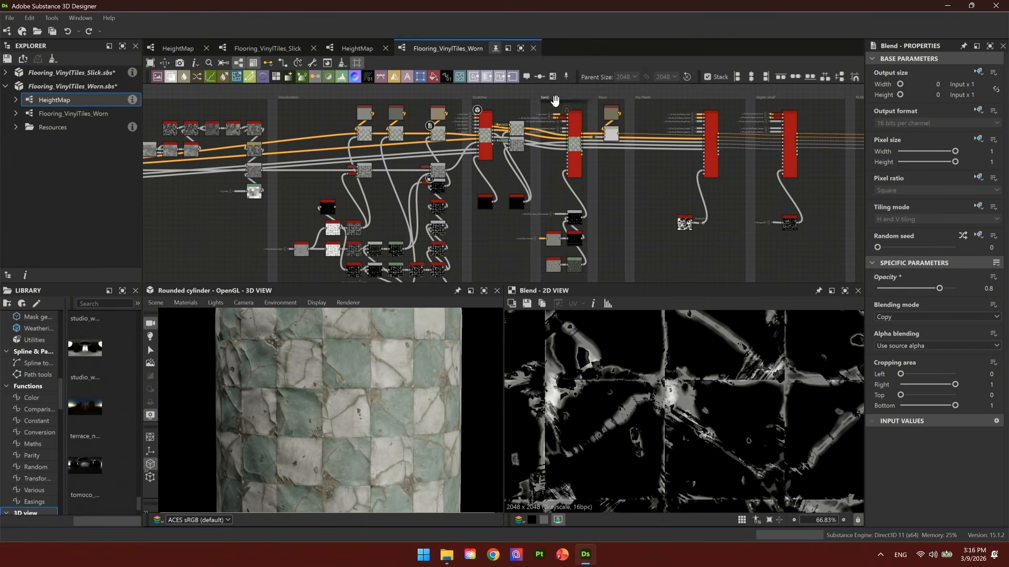
{"action": "left_click", "coordinate": [554, 99]}
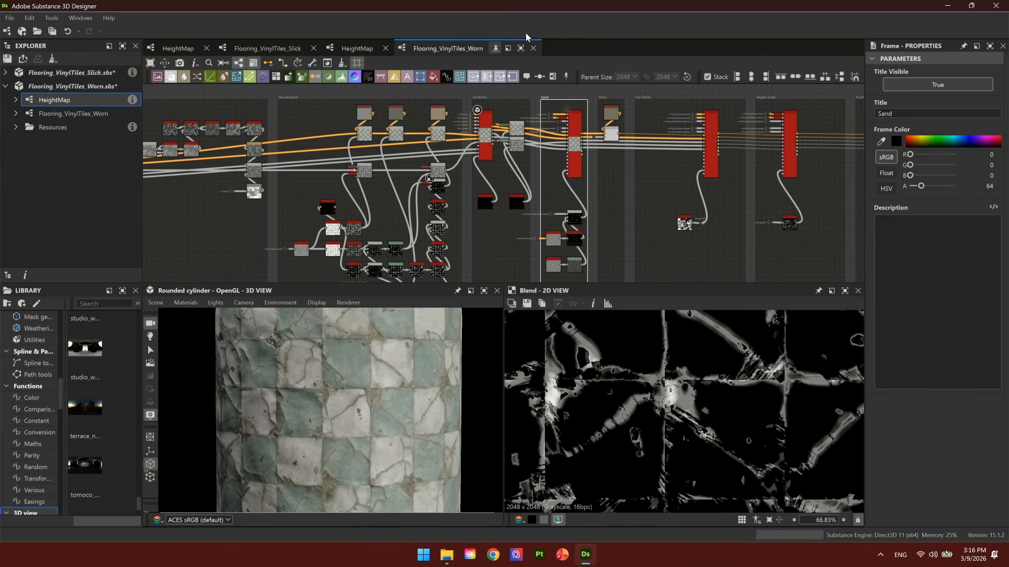
{"action": "scroll", "coordinate": [490, 212], "scroll_direction": "down", "scroll_amount": 4}
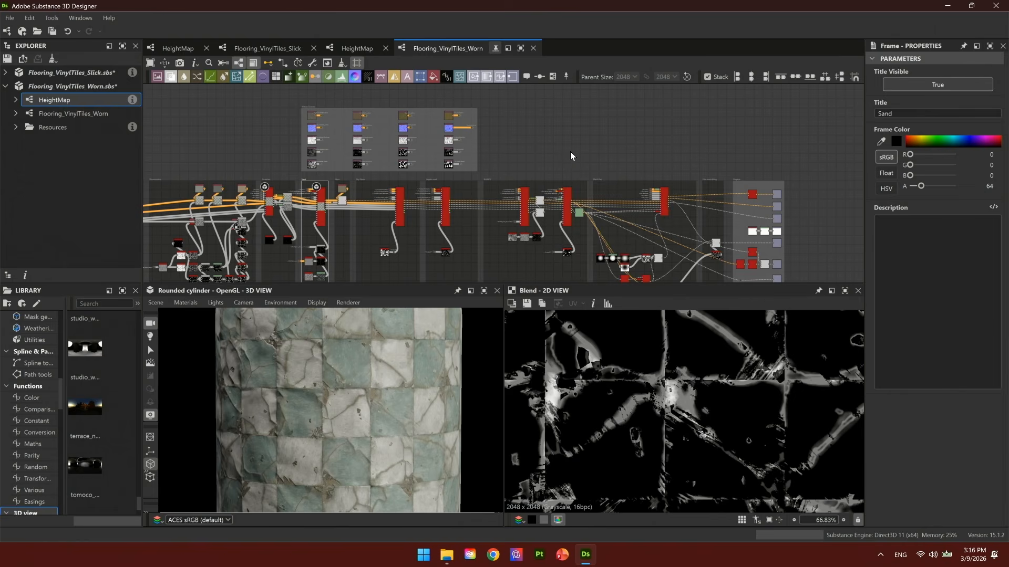
{"action": "right_click", "coordinate": [571, 156]}
{"action": "key", "text": "Escape"}
{"action": "scroll", "coordinate": [359, 345], "scroll_direction": "up", "scroll_amount": 3}
{"action": "right_click", "coordinate": [522, 108]}
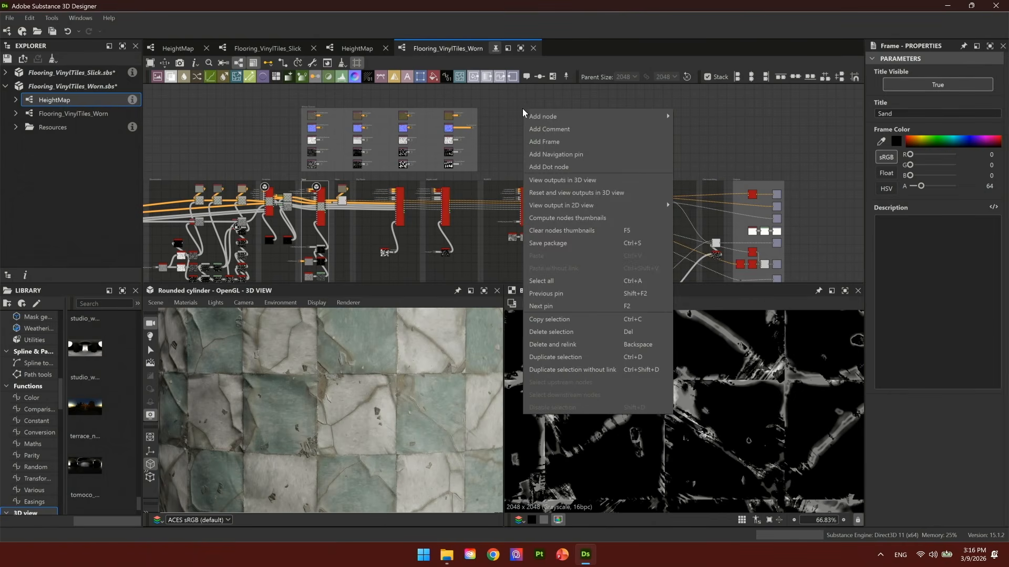
{"action": "left_click", "coordinate": [562, 178]}
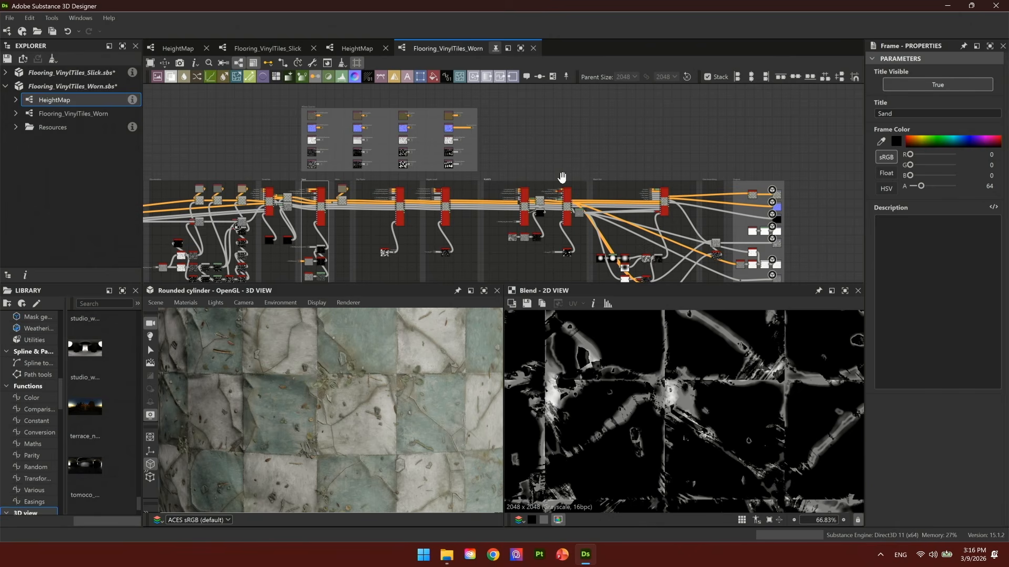
Show the Sand section's Atlas scatter on the cylinder, followed by the Moss section's Blend as base color.
{"action": "scroll", "coordinate": [310, 203], "scroll_direction": "up", "scroll_amount": 5}
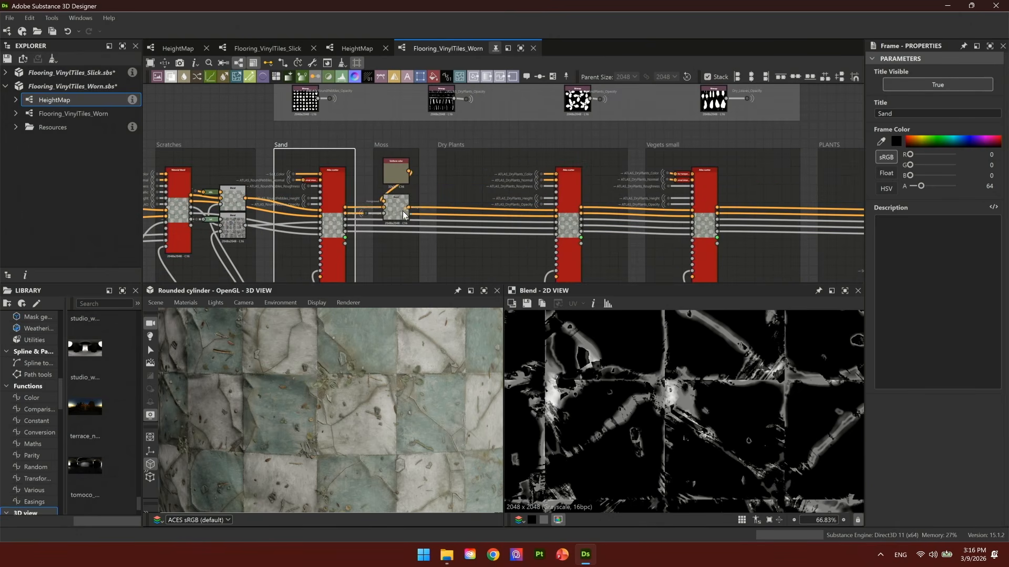
{"action": "left_click_drag", "start_coordinate": [336, 217], "coordinate": [339, 337]}
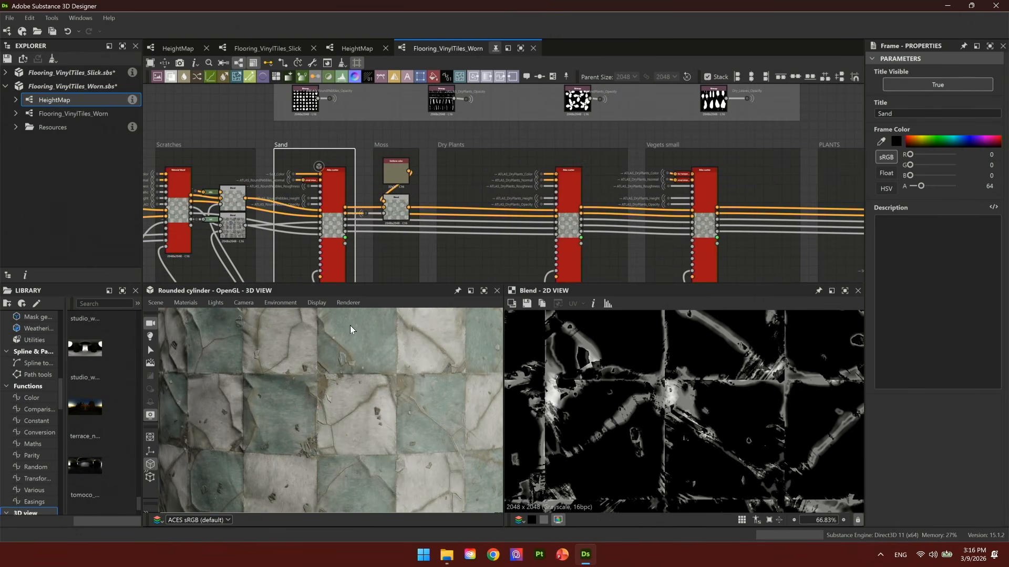
{"action": "left_click_drag", "start_coordinate": [398, 204], "coordinate": [356, 425]}
{"action": "left_click_drag", "start_coordinate": [389, 214], "coordinate": [340, 449]}
{"action": "left_click", "coordinate": [362, 443]}
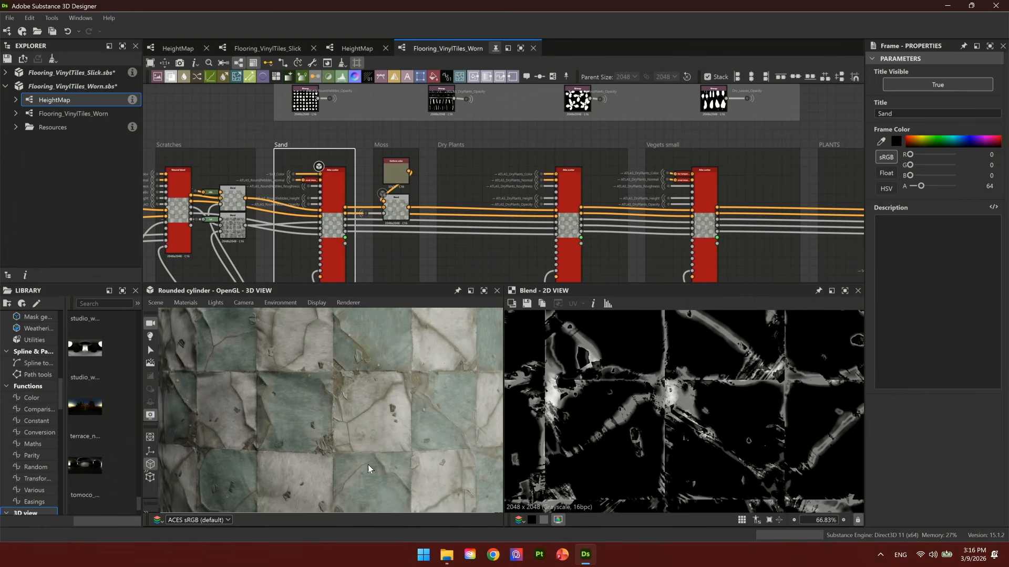
Preview the Moss section's opacity mask and its Blend in the 2D view.
{"action": "scroll", "coordinate": [384, 214], "scroll_direction": "up", "scroll_amount": 1}
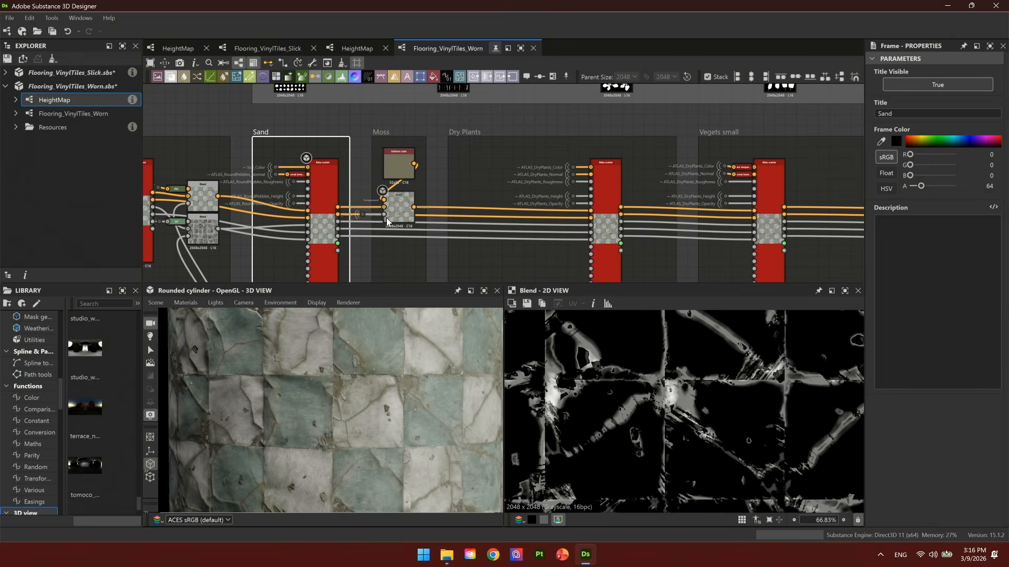
{"action": "double_click", "coordinate": [386, 215]}
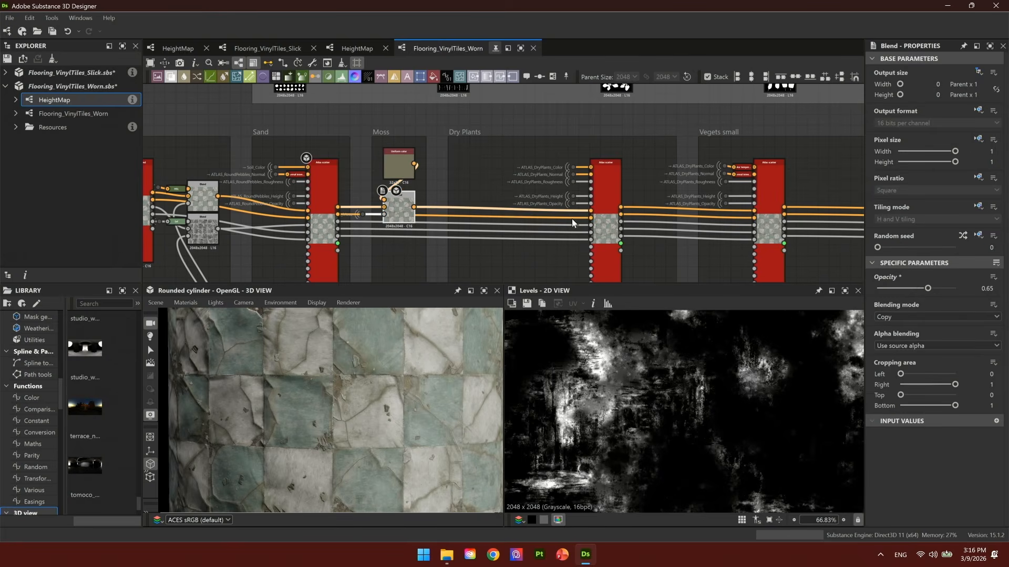
{"action": "double_click", "coordinate": [407, 203]}
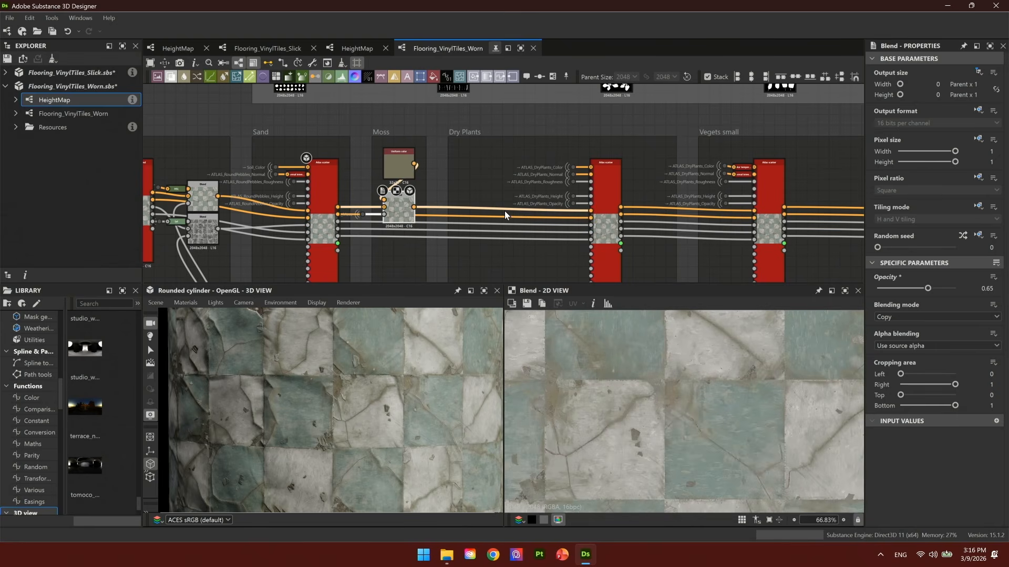
Preview the round pebbles atlas bitmaps in the 2D view, from base color and normal to roughness and height.
{"action": "scroll", "coordinate": [502, 208], "scroll_direction": "down", "scroll_amount": 4}
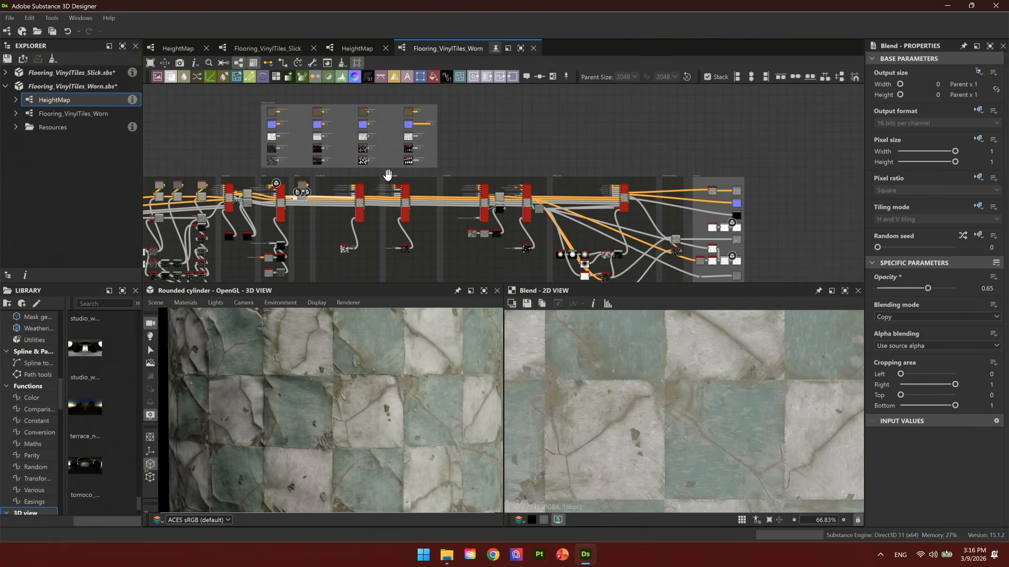
{"action": "scroll", "coordinate": [320, 125], "scroll_direction": "up", "scroll_amount": 2}
{"action": "middle_click_drag", "start_coordinate": [320, 140], "coordinate": [333, 181]}
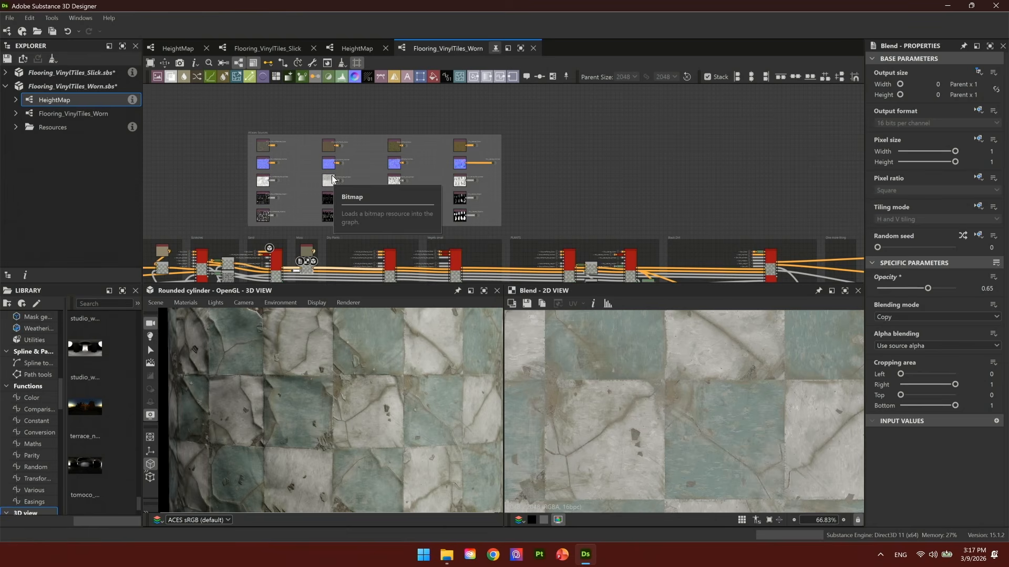
{"action": "scroll", "coordinate": [262, 154], "scroll_direction": "up", "scroll_amount": 1}
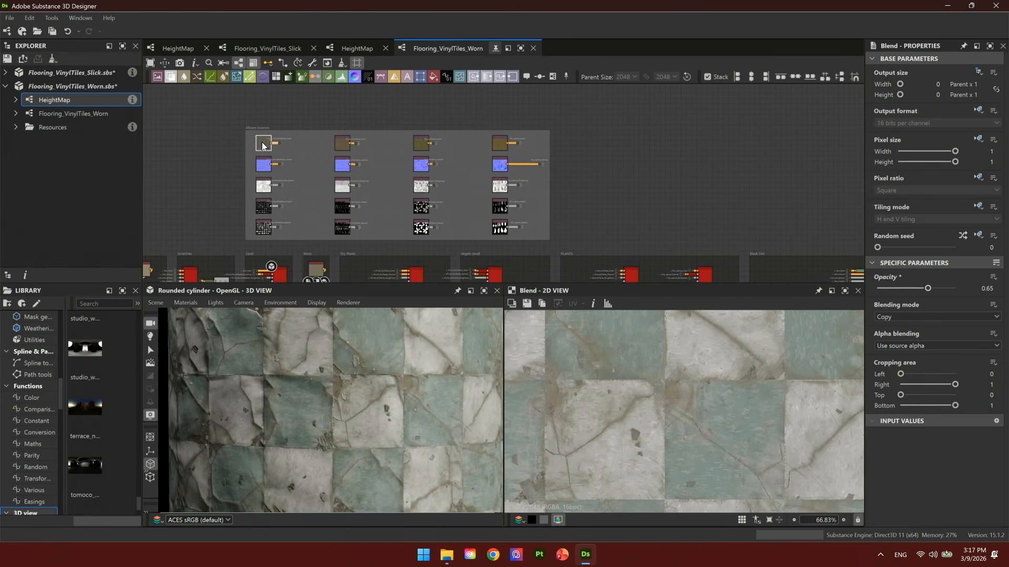
{"action": "left_click", "coordinate": [262, 146]}
{"action": "left_click", "coordinate": [265, 166]}
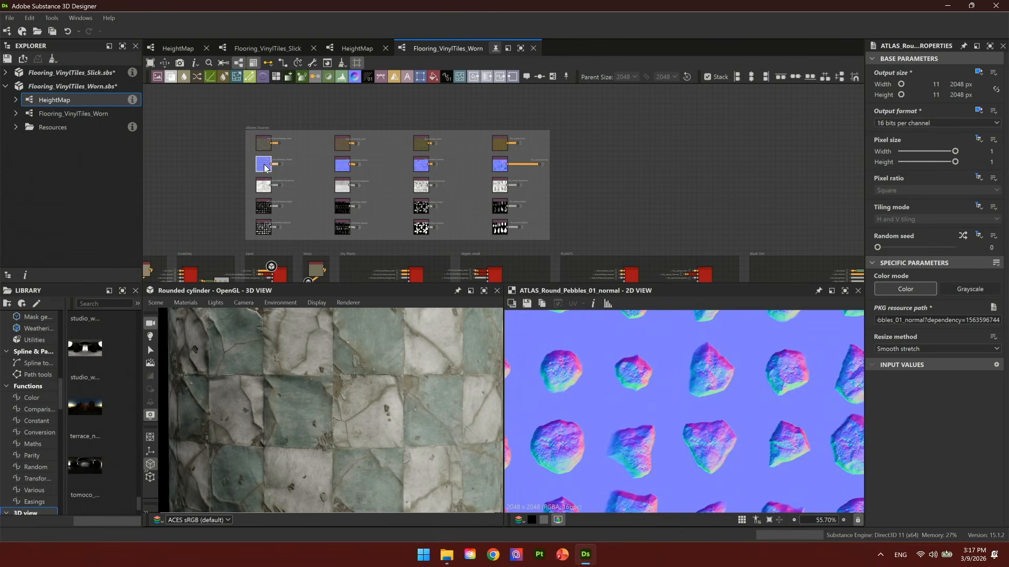
{"action": "left_click", "coordinate": [263, 185]}
{"action": "left_click", "coordinate": [263, 206]}
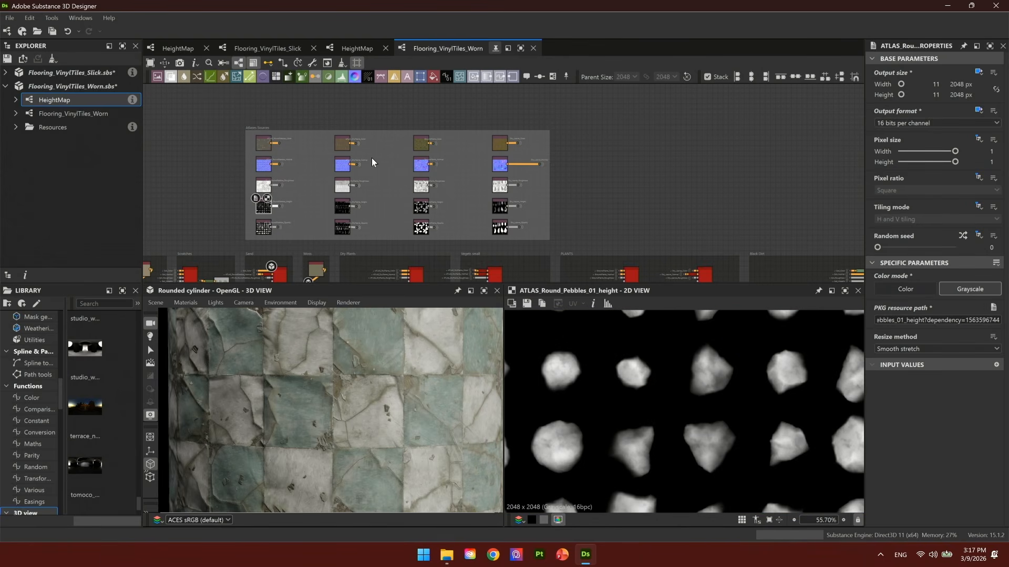
Preview the dry plants atlas base color and normal bitmaps in the 2D view and inspect the plant shapes up close.
{"action": "left_click", "coordinate": [345, 143]}
{"action": "left_click", "coordinate": [346, 167]}
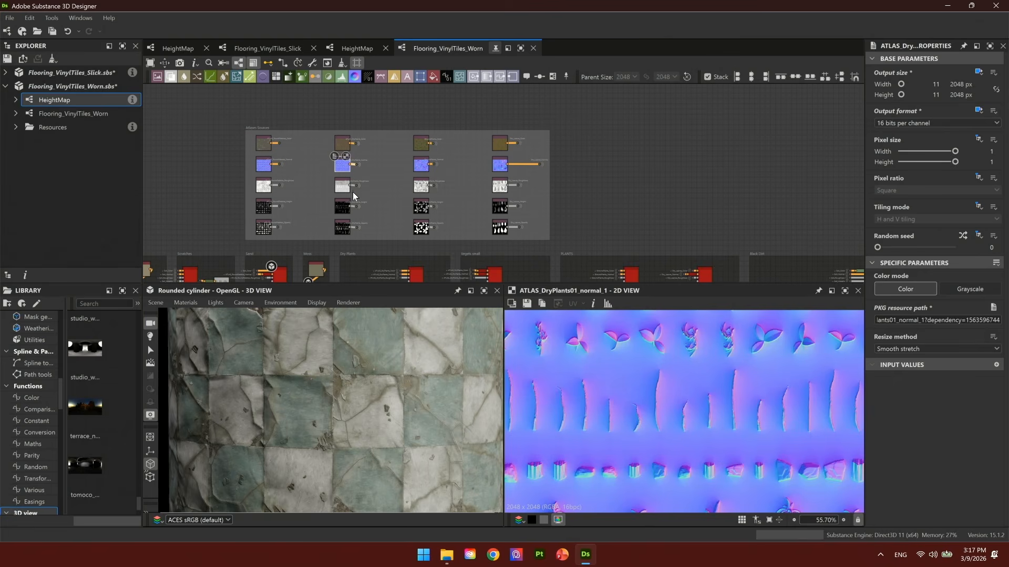
{"action": "scroll", "coordinate": [715, 388], "scroll_direction": "down", "scroll_amount": 2}
{"action": "scroll", "coordinate": [712, 448], "scroll_direction": "up", "scroll_amount": 4}
{"action": "middle_click_drag", "start_coordinate": [751, 477], "coordinate": [751, 364]}
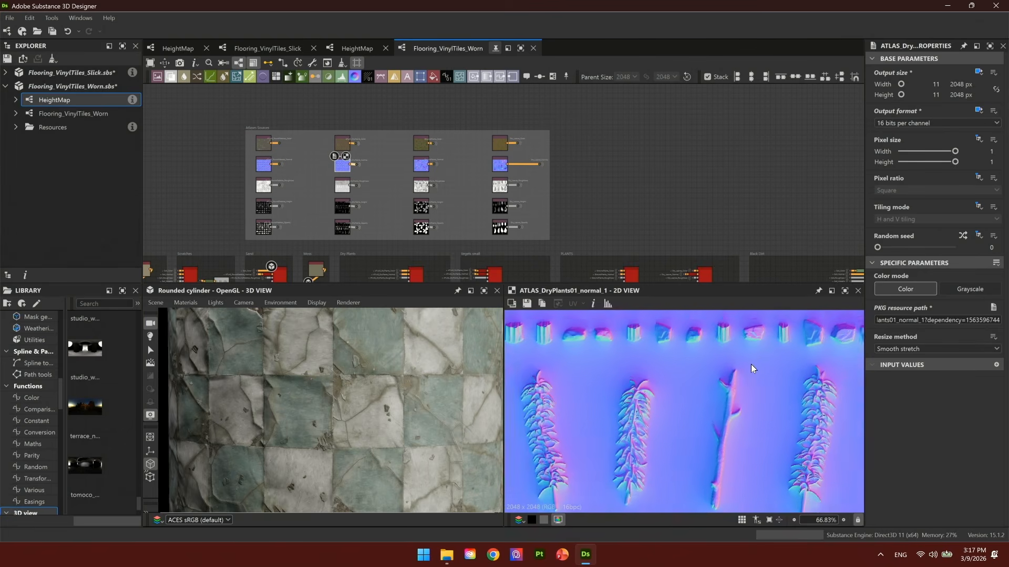
Preview the ground plants atlas normal and base color bitmaps in the 2D view, followed by the dry leaves base color.
{"action": "left_click", "coordinate": [420, 142]}
{"action": "left_click", "coordinate": [423, 167]}
{"action": "scroll", "coordinate": [669, 417], "scroll_direction": "down", "scroll_amount": 4}
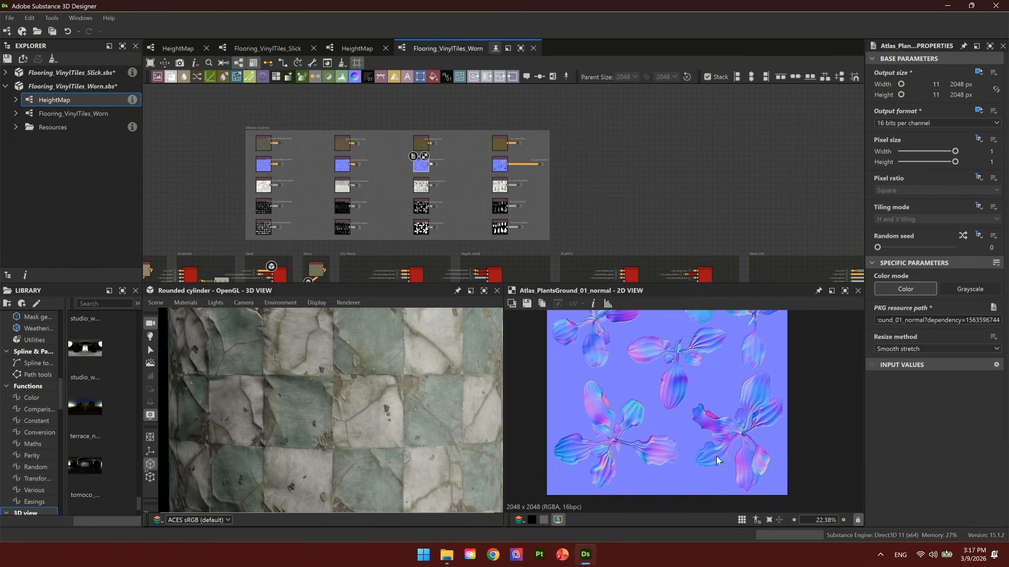
{"action": "scroll", "coordinate": [417, 226], "scroll_direction": "up", "scroll_amount": 3}
{"action": "left_click", "coordinate": [423, 203]}
{"action": "left_click", "coordinate": [425, 132]}
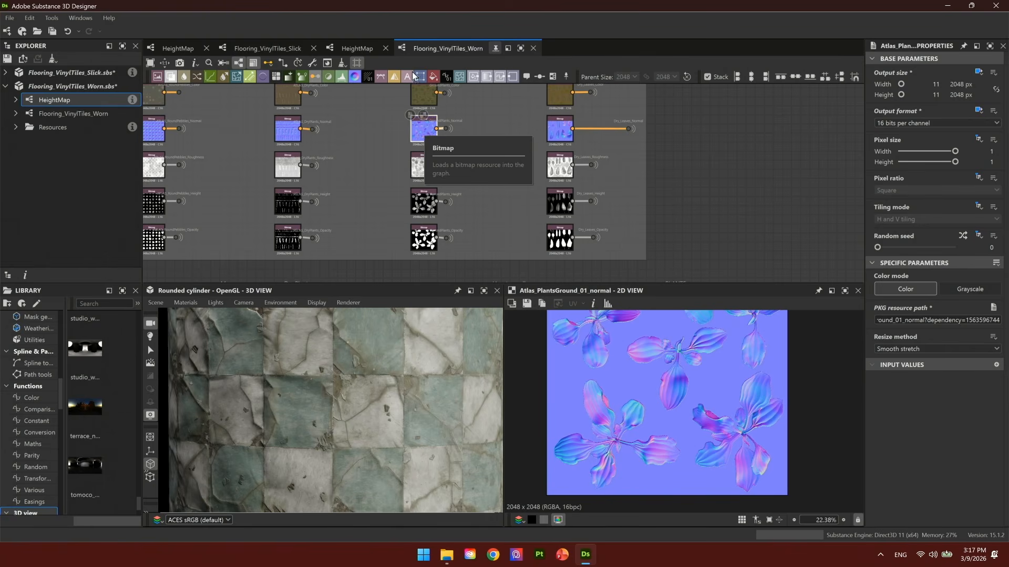
{"action": "left_click", "coordinate": [420, 94]}
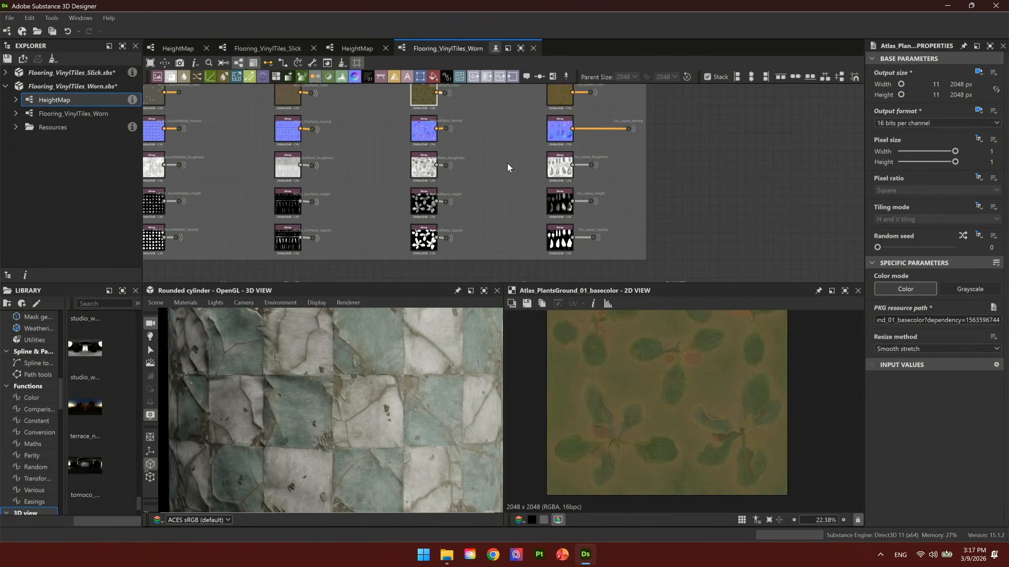
{"action": "middle_click_drag", "start_coordinate": [341, 143], "coordinate": [350, 169]}
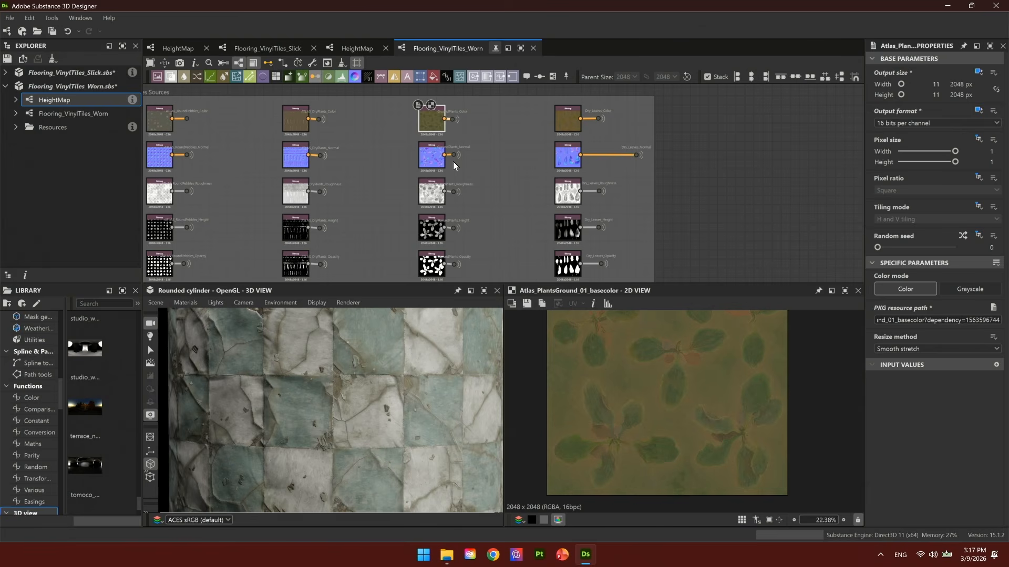
{"action": "left_click", "coordinate": [571, 131]}
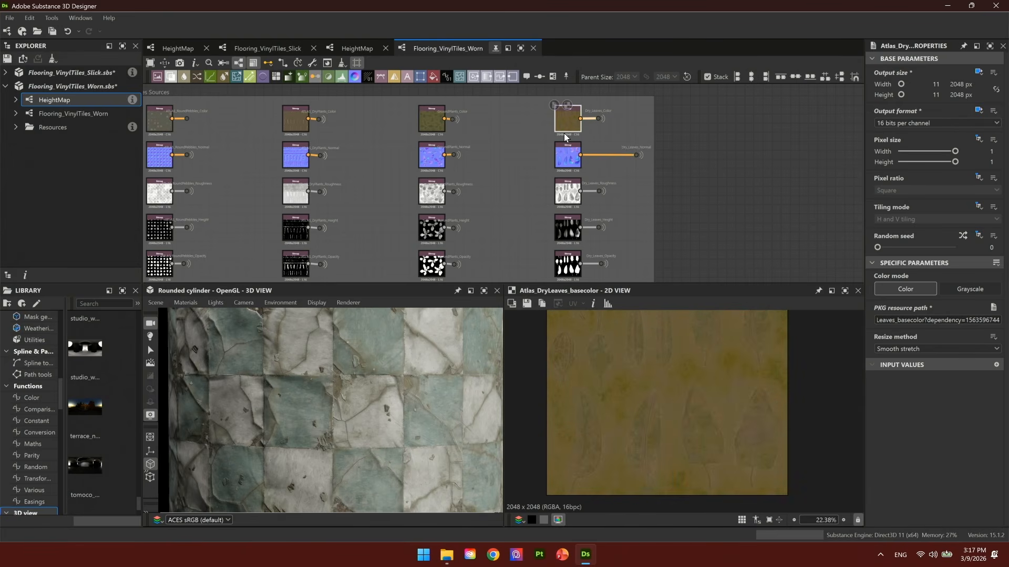
Show the Dry Plants section's Atlas scatter on the cylinder, followed by the Vegets small section's Atlas scatter.
{"action": "scroll", "coordinate": [660, 223], "scroll_direction": "down", "scroll_amount": 4}
{"action": "middle_click_drag", "start_coordinate": [620, 214], "coordinate": [559, 162]}
{"action": "scroll", "coordinate": [522, 235], "scroll_direction": "up", "scroll_amount": 3}
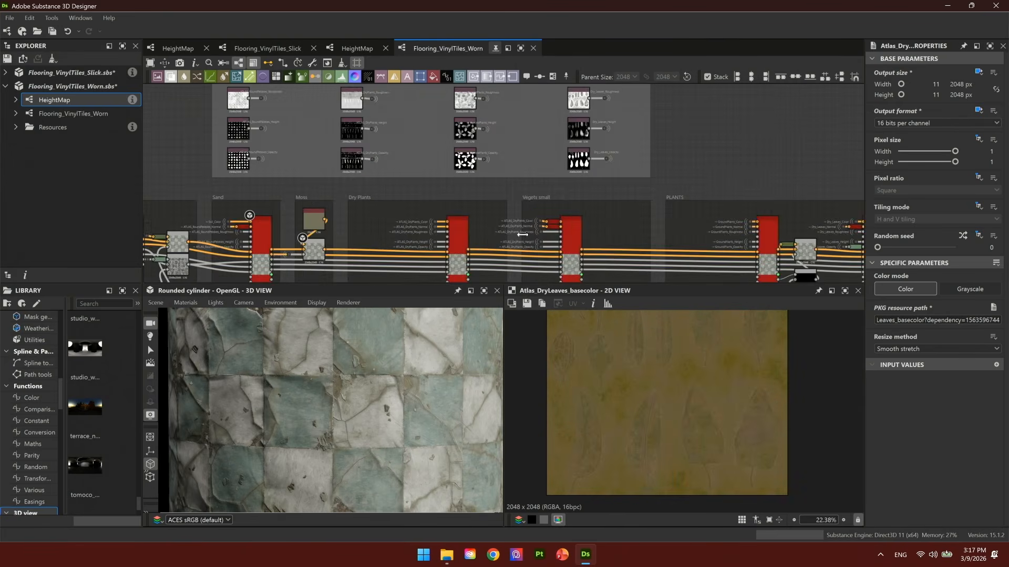
{"action": "scroll", "coordinate": [486, 233], "scroll_direction": "up", "scroll_amount": 2}
{"action": "middle_click_drag", "start_coordinate": [475, 248], "coordinate": [574, 172]}
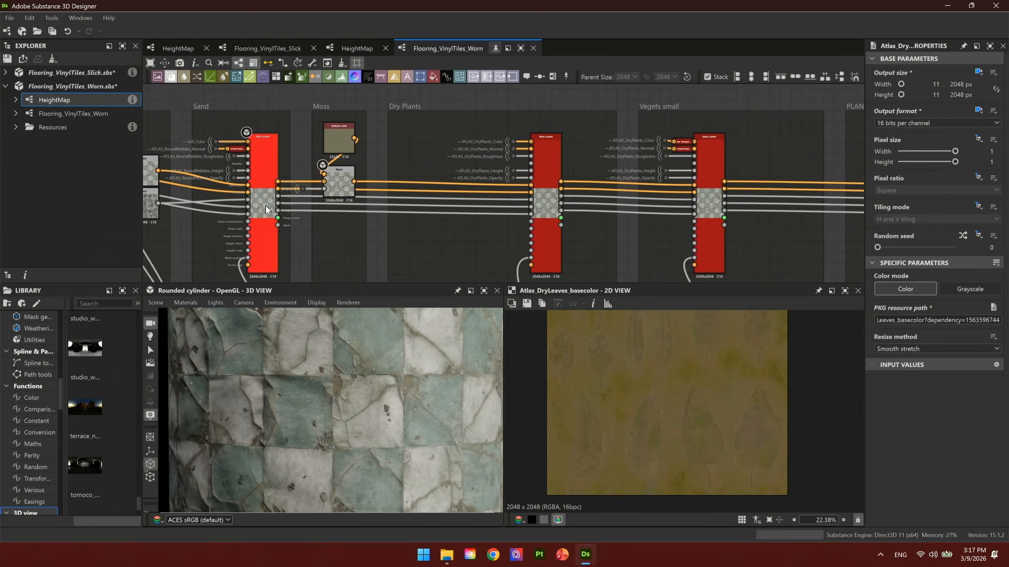
{"action": "middle_click_drag", "start_coordinate": [541, 208], "coordinate": [457, 154]}
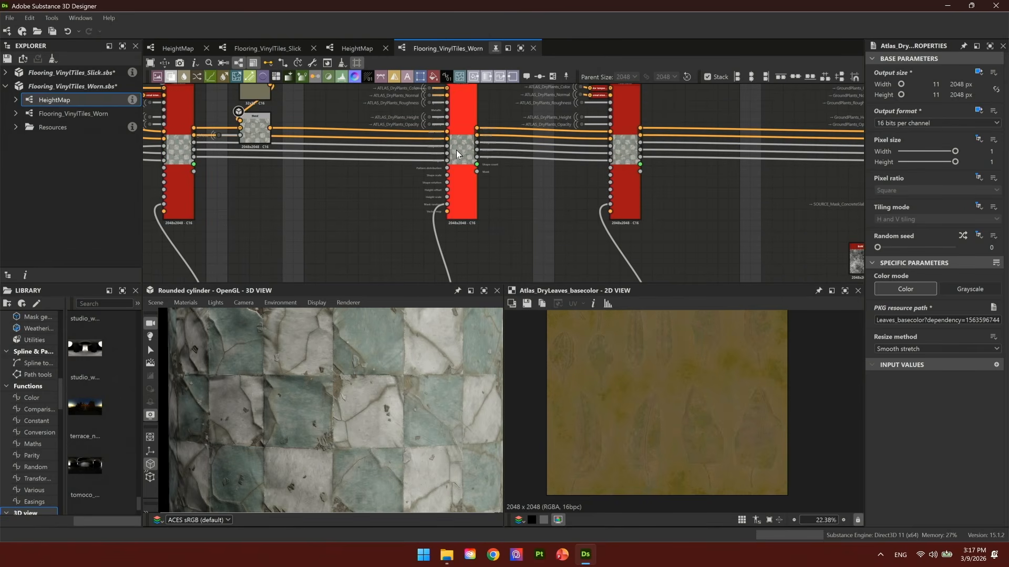
{"action": "right_click_drag", "start_coordinate": [456, 151], "coordinate": [403, 384]}
{"action": "middle_click_drag", "start_coordinate": [476, 262], "coordinate": [307, 297]}
{"action": "right_click_drag", "start_coordinate": [456, 204], "coordinate": [469, 297]}
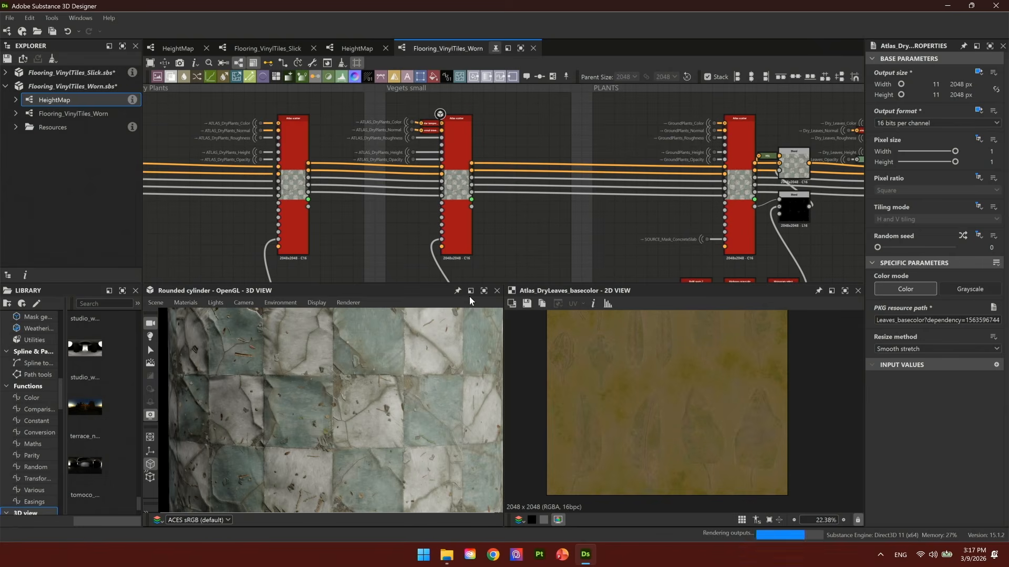
Show the PLANTS section's ground plants Atlas scatter on the cylinder and inspect the tiles up close.
{"action": "middle_click_drag", "start_coordinate": [567, 254], "coordinate": [338, 243]}
{"action": "right_click_drag", "start_coordinate": [516, 173], "coordinate": [358, 415]}
{"action": "scroll", "coordinate": [396, 456], "scroll_direction": "up", "scroll_amount": 4}
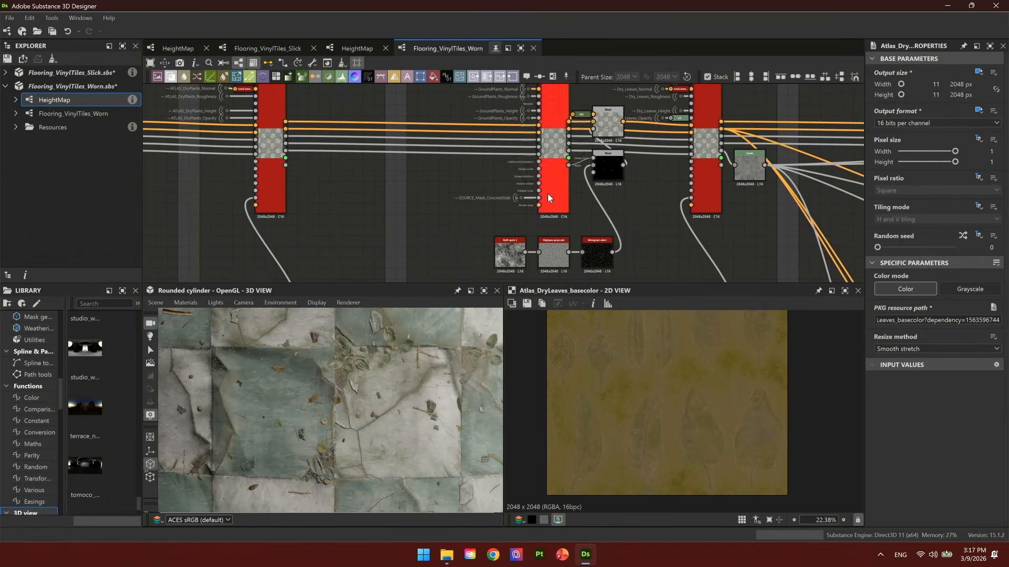
Preview the Vegets small scatter's Histogram select mask and the SOURCE_Mask_ConcreteSlab portal feeding the ground plants scatter in the 2D view.
{"action": "scroll", "coordinate": [550, 194], "scroll_direction": "up", "scroll_amount": 2}
{"action": "scroll", "coordinate": [608, 229], "scroll_direction": "up", "scroll_amount": 3}
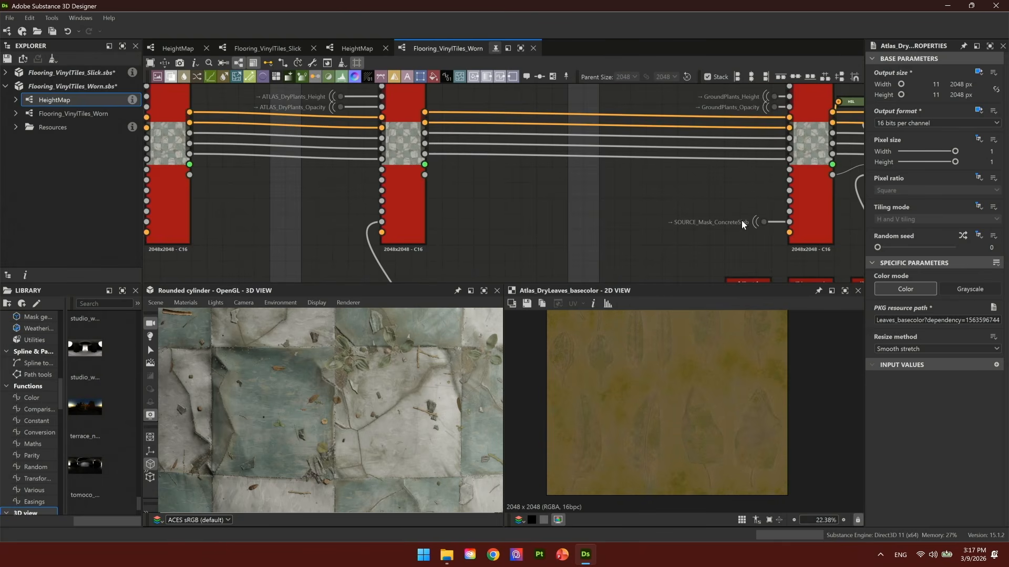
{"action": "left_click", "coordinate": [383, 221]}
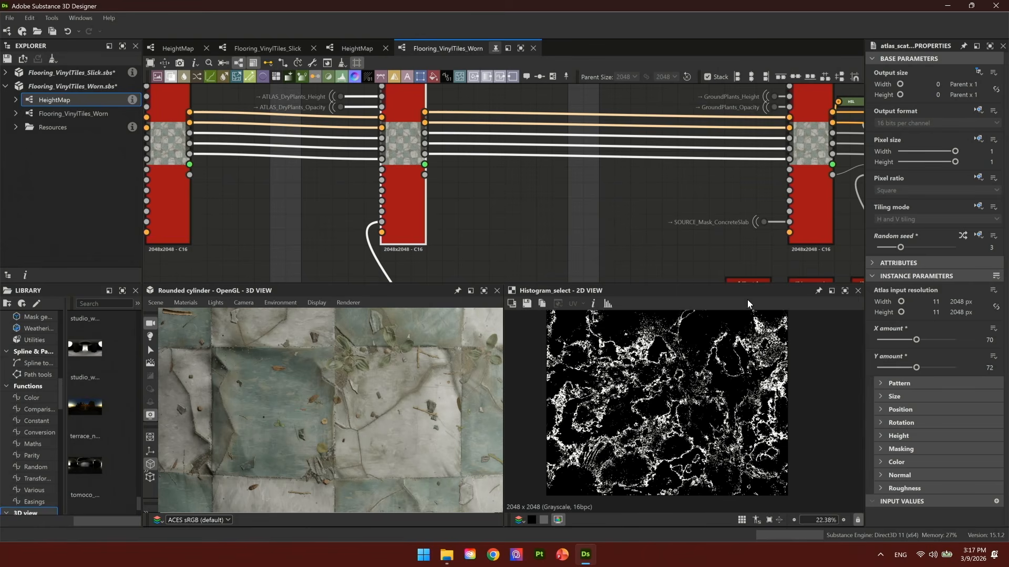
{"action": "middle_click_drag", "start_coordinate": [746, 196], "coordinate": [510, 170]}
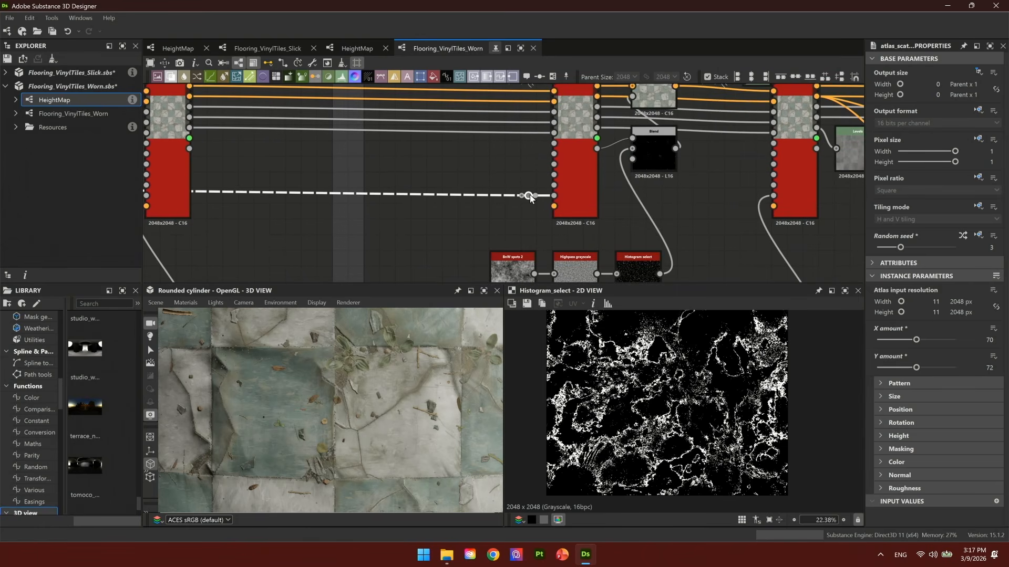
{"action": "double_click", "coordinate": [530, 196]}
{"action": "scroll", "coordinate": [667, 414], "scroll_direction": "up", "scroll_amount": 3}
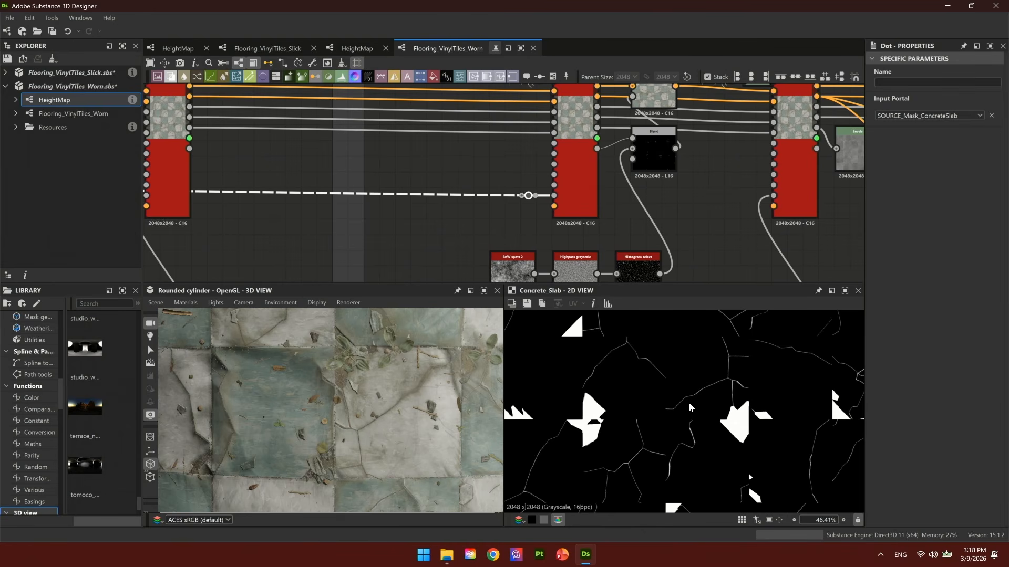
{"action": "scroll", "coordinate": [720, 419], "scroll_direction": "down", "scroll_amount": 2}
Review the PLANTS section's dry leaves nodes and show the Black Dirt section's Material blend on the cylinder.
{"action": "middle_click_drag", "start_coordinate": [720, 184], "coordinate": [393, 255]}
{"action": "scroll", "coordinate": [400, 251], "scroll_direction": "down", "scroll_amount": 2}
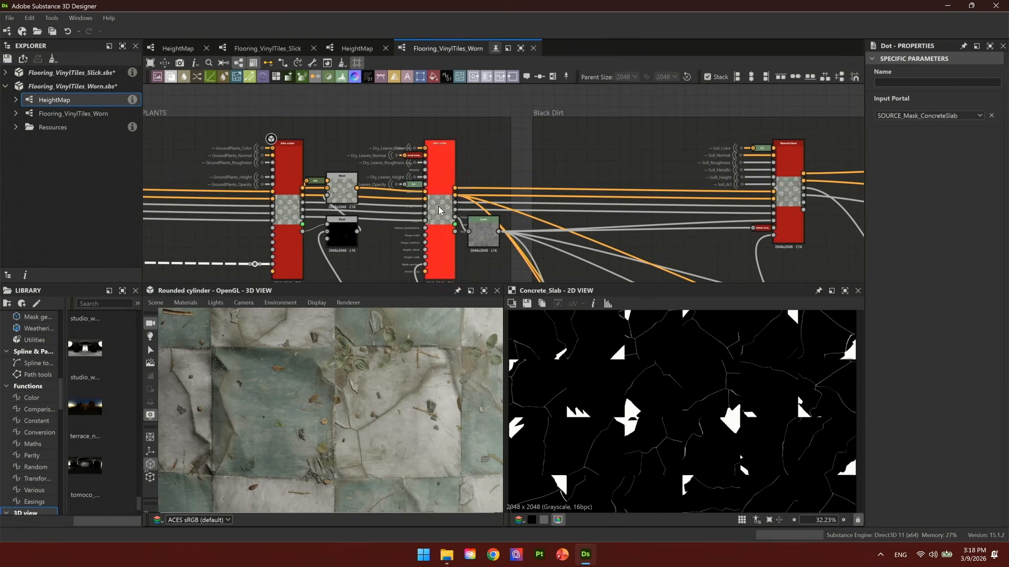
{"action": "middle_click_drag", "start_coordinate": [563, 245], "coordinate": [384, 169]}
{"action": "scroll", "coordinate": [360, 427], "scroll_direction": "down", "scroll_amount": 3}
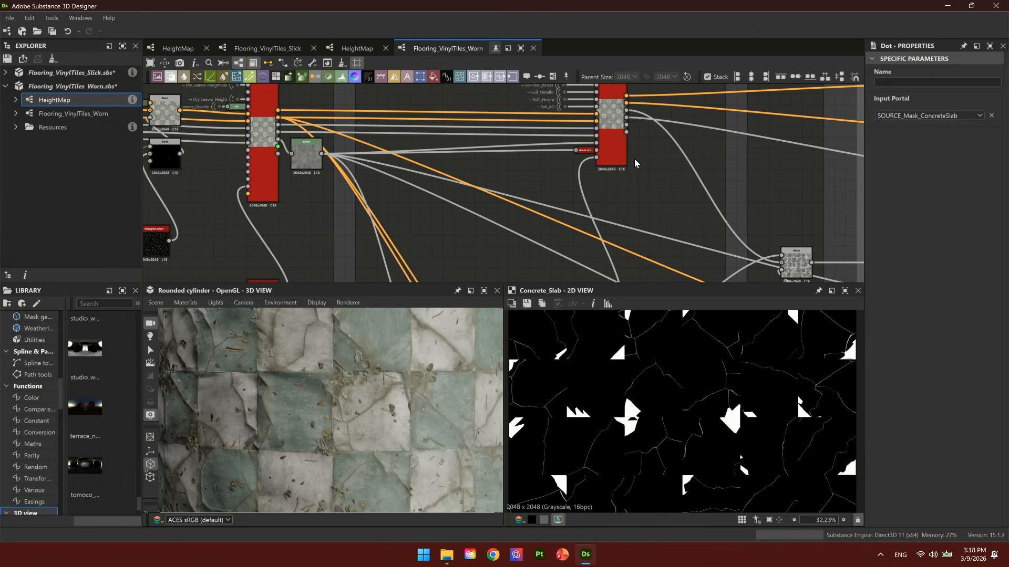
{"action": "middle_click_drag", "start_coordinate": [634, 160], "coordinate": [548, 243]}
{"action": "scroll", "coordinate": [537, 191], "scroll_direction": "up", "scroll_amount": 2}
{"action": "middle_click_drag", "start_coordinate": [516, 185], "coordinate": [439, 153]}
{"action": "scroll", "coordinate": [439, 153], "scroll_direction": "up", "scroll_amount": 2}
{"action": "right_click_drag", "start_coordinate": [397, 393], "coordinate": [395, 337]}
{"action": "left_click_drag", "start_coordinate": [395, 336], "coordinate": [363, 368]}
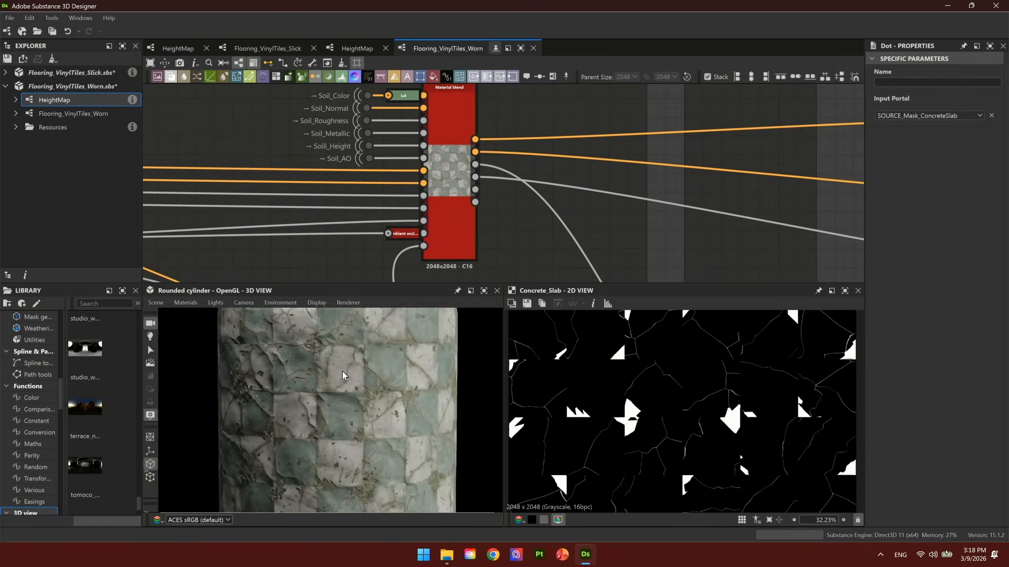
{"action": "right_click_drag", "start_coordinate": [363, 368], "coordinate": [398, 525]}
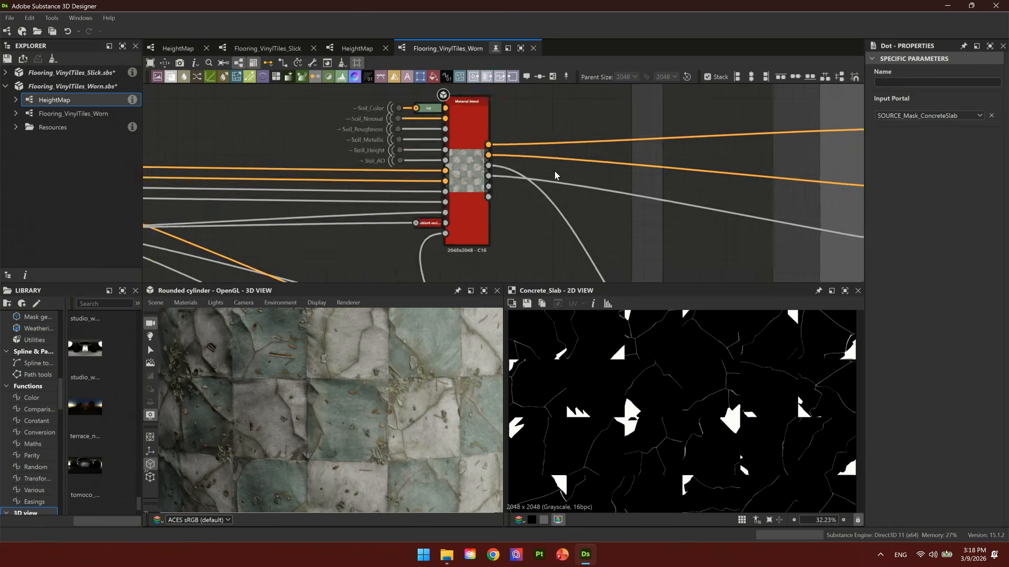
Review the One more thing and Outputs sections and show the Blend feeding the Roughness output as roughness on the cylinder.
{"action": "scroll", "coordinate": [557, 176], "scroll_direction": "down", "scroll_amount": 3}
{"action": "middle_click_drag", "start_coordinate": [649, 203], "coordinate": [323, 210]}
{"action": "middle_click_drag", "start_coordinate": [383, 234], "coordinate": [425, 272]}
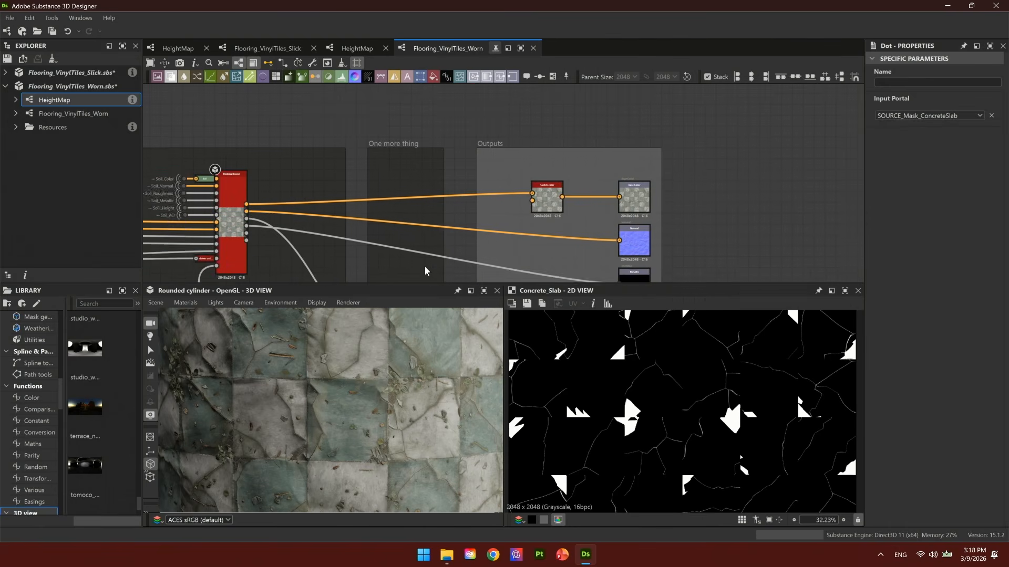
{"action": "scroll", "coordinate": [394, 146], "scroll_direction": "up", "scroll_amount": 2}
{"action": "middle_click_drag", "start_coordinate": [461, 205], "coordinate": [472, 83]}
{"action": "middle_click_drag", "start_coordinate": [452, 200], "coordinate": [470, 78]}
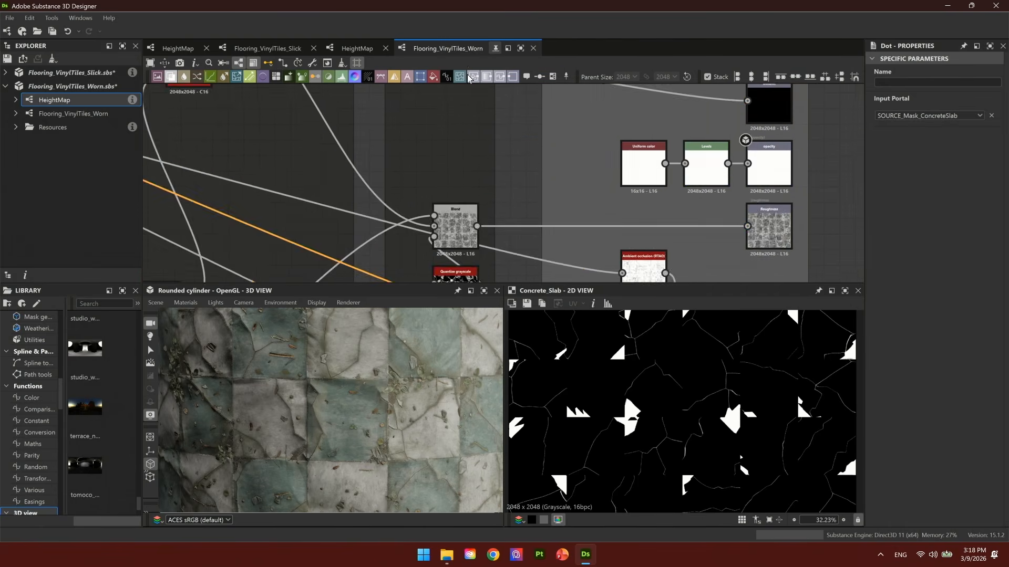
{"action": "scroll", "coordinate": [450, 230], "scroll_direction": "up", "scroll_amount": 3}
{"action": "right_click_drag", "start_coordinate": [479, 217], "coordinate": [433, 374]}
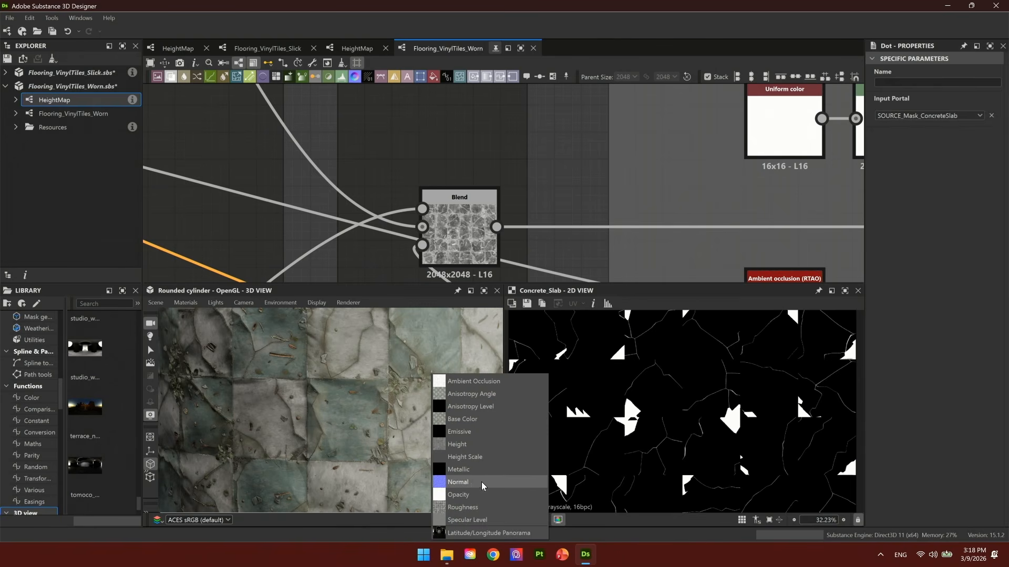
{"action": "left_click", "coordinate": [475, 507]}
{"action": "scroll", "coordinate": [465, 216], "scroll_direction": "down", "scroll_amount": 10}
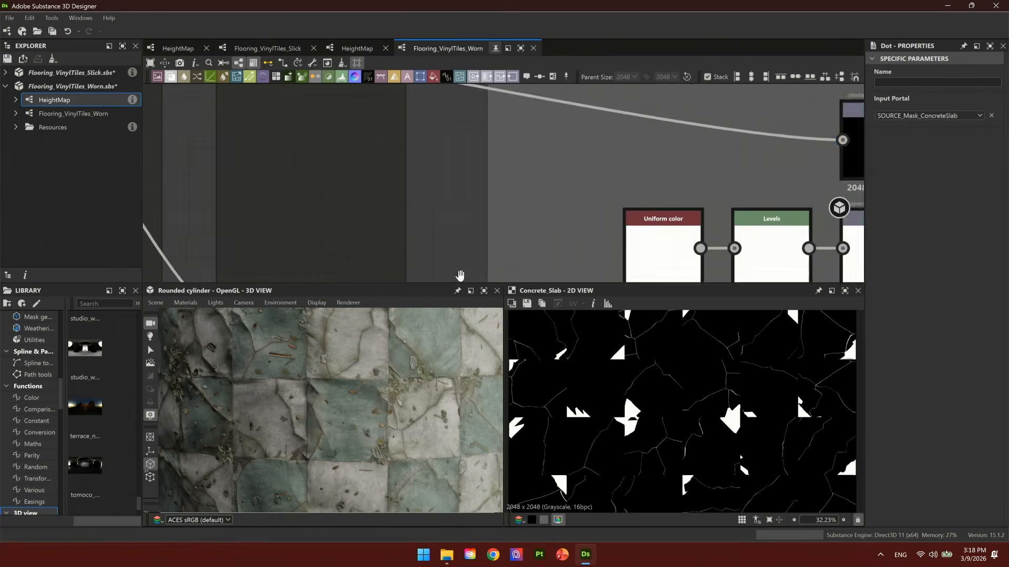
Set the switch node feeding the first output to False and display the graph's outputs on the cylinder.
{"action": "left_click", "coordinate": [487, 191]}
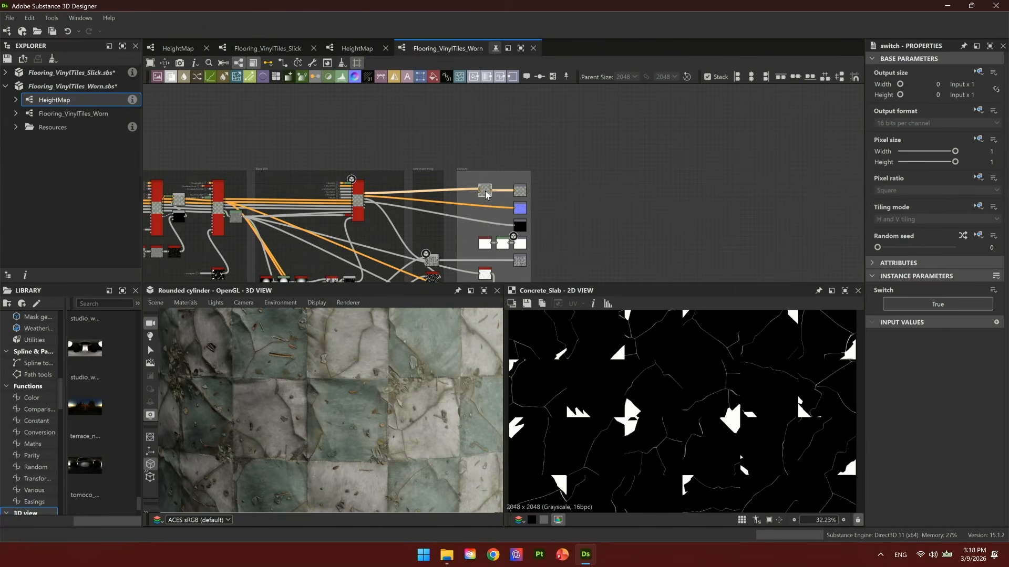
{"action": "left_click", "coordinate": [928, 305]}
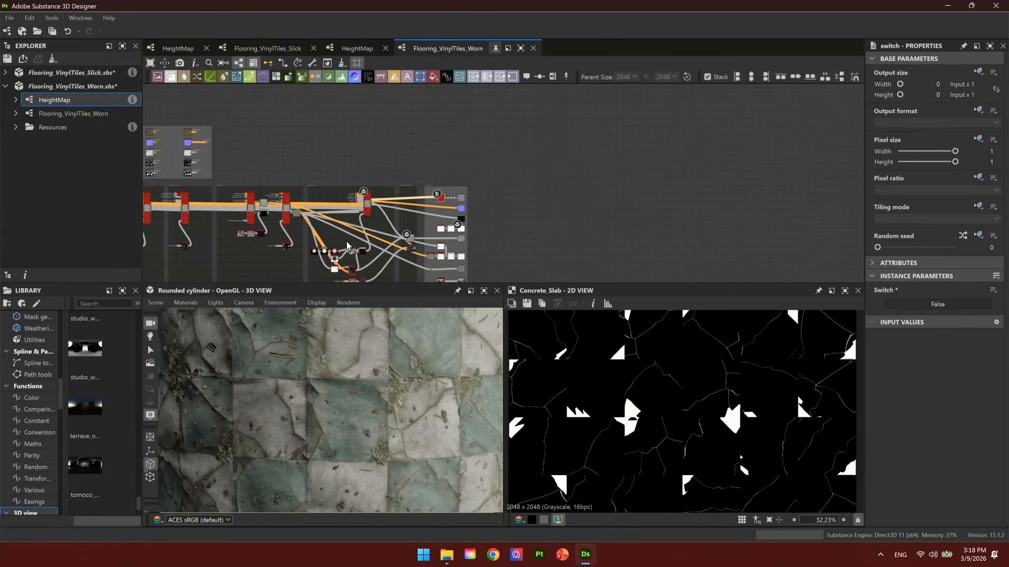
{"action": "scroll", "coordinate": [407, 157], "scroll_direction": "down", "scroll_amount": 3}
{"action": "right_click", "coordinate": [408, 152]}
{"action": "left_click", "coordinate": [474, 234]}
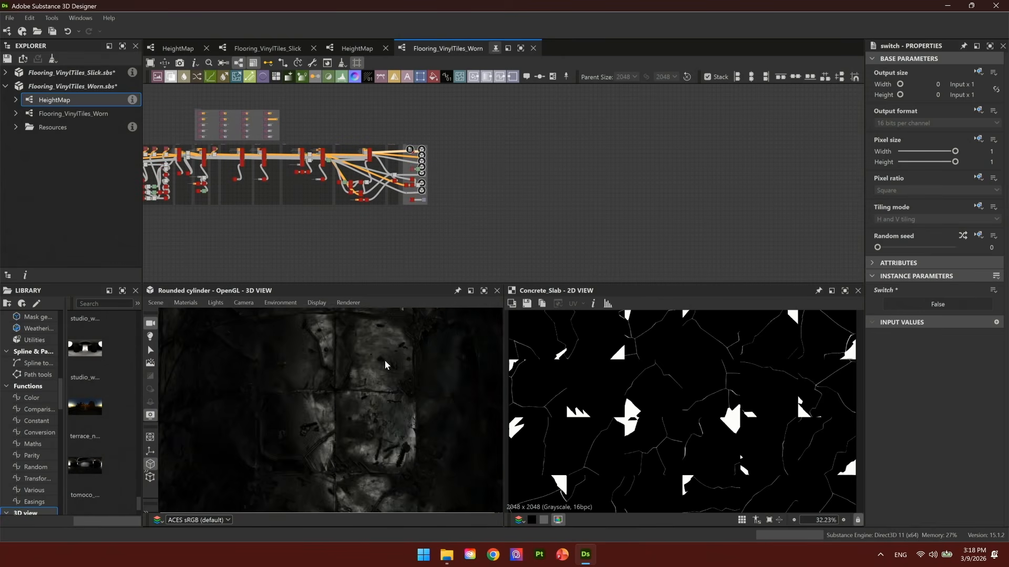
Show the Levels node feeding the BASE_RoughnessClamped portal as Roughness on the cylinder and inspect its reflections.
{"action": "scroll", "coordinate": [258, 178], "scroll_direction": "down", "scroll_amount": 2}
{"action": "middle_click_drag", "start_coordinate": [258, 179], "coordinate": [500, 203]}
{"action": "scroll", "coordinate": [429, 198], "scroll_direction": "up", "scroll_amount": 3}
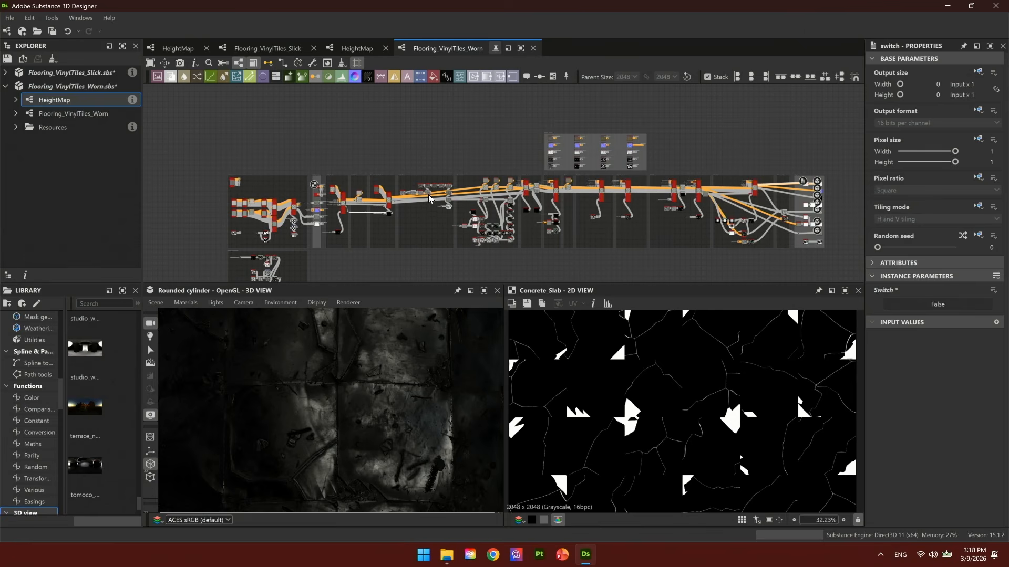
{"action": "scroll", "coordinate": [336, 200], "scroll_direction": "up", "scroll_amount": 3}
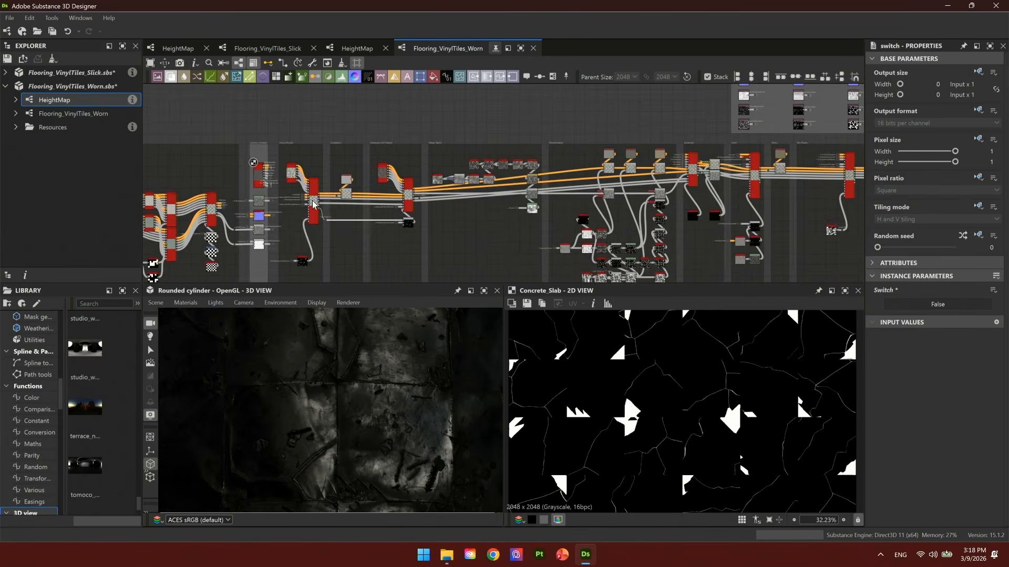
{"action": "scroll", "coordinate": [220, 256], "scroll_direction": "up", "scroll_amount": 3}
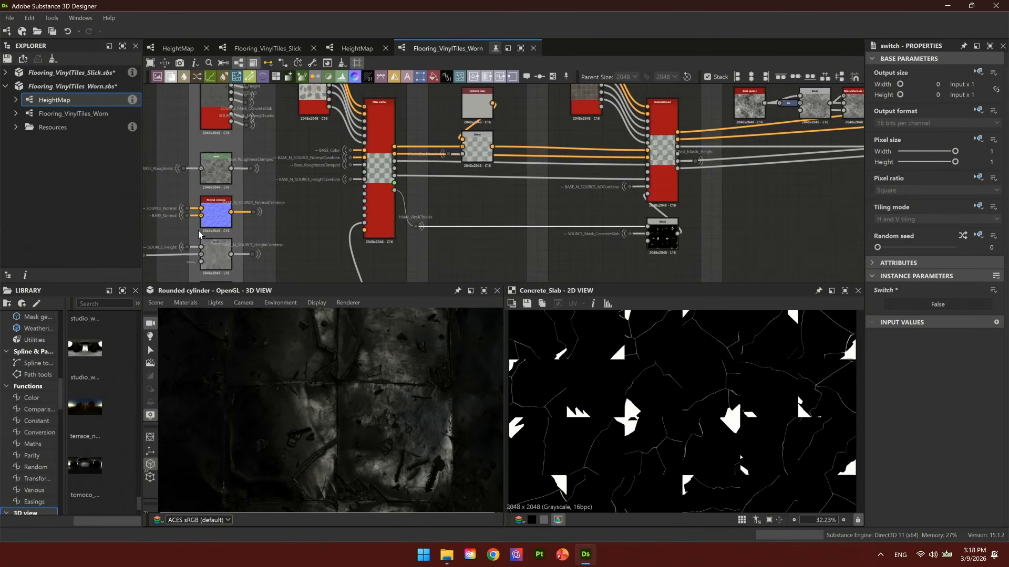
{"action": "left_click_drag", "start_coordinate": [262, 402], "coordinate": [263, 401]}
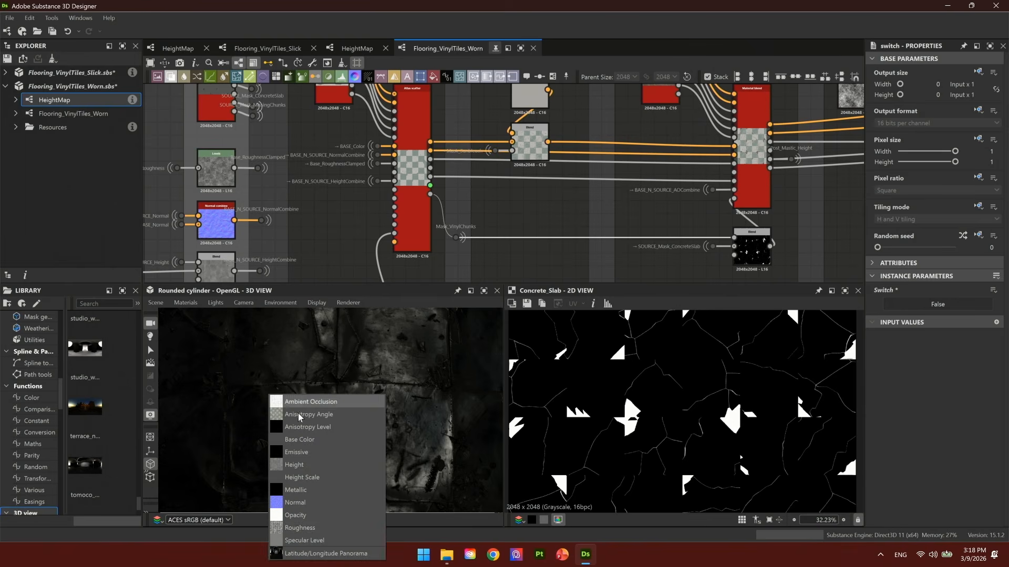
{"action": "left_click", "coordinate": [325, 528]}
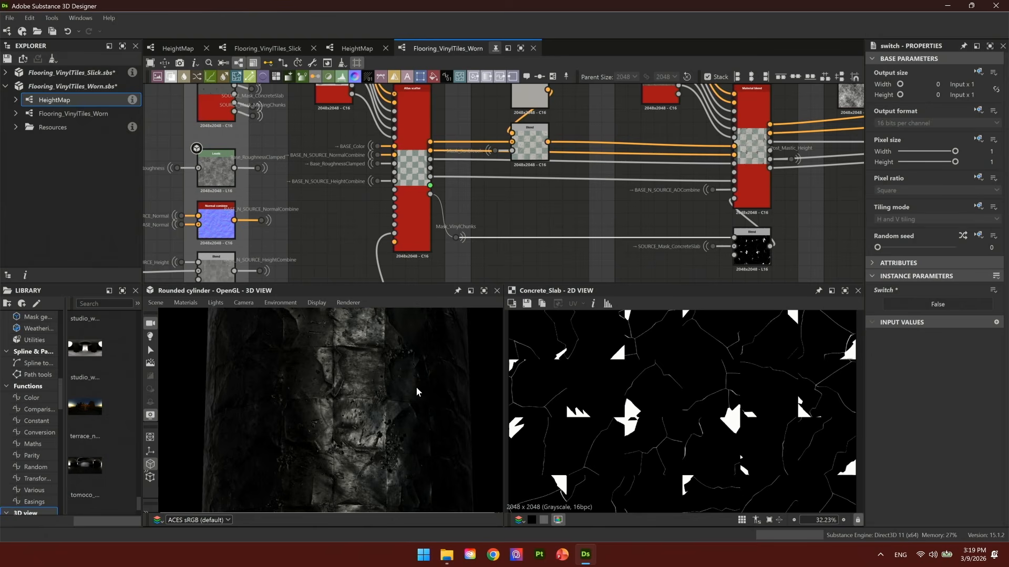
{"action": "right_click_drag", "start_coordinate": [408, 407], "coordinate": [404, 491]}
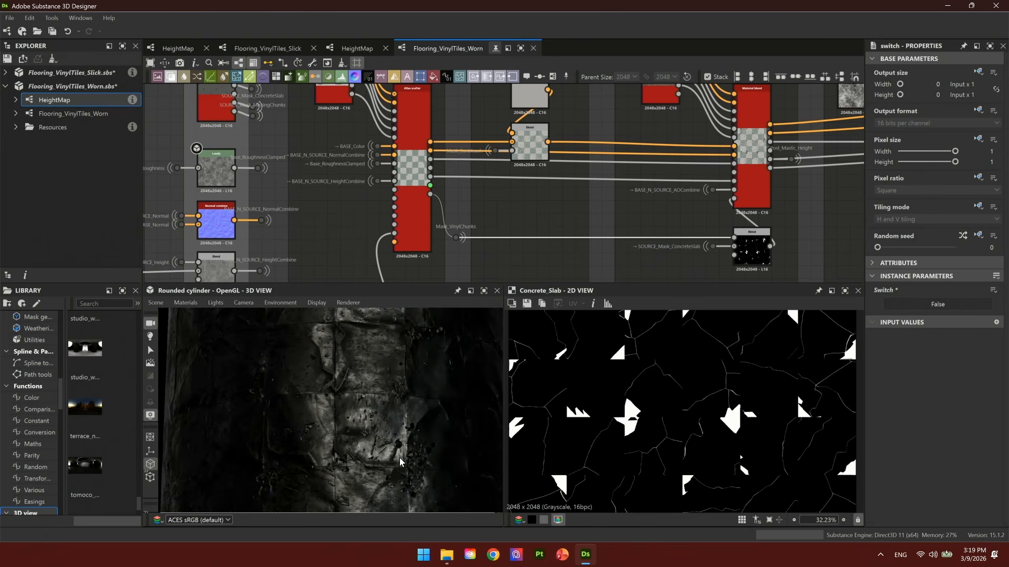
Display the graph's final outputs on the cylinder again and set the switch node back to True.
{"action": "right_click", "coordinate": [544, 209]}
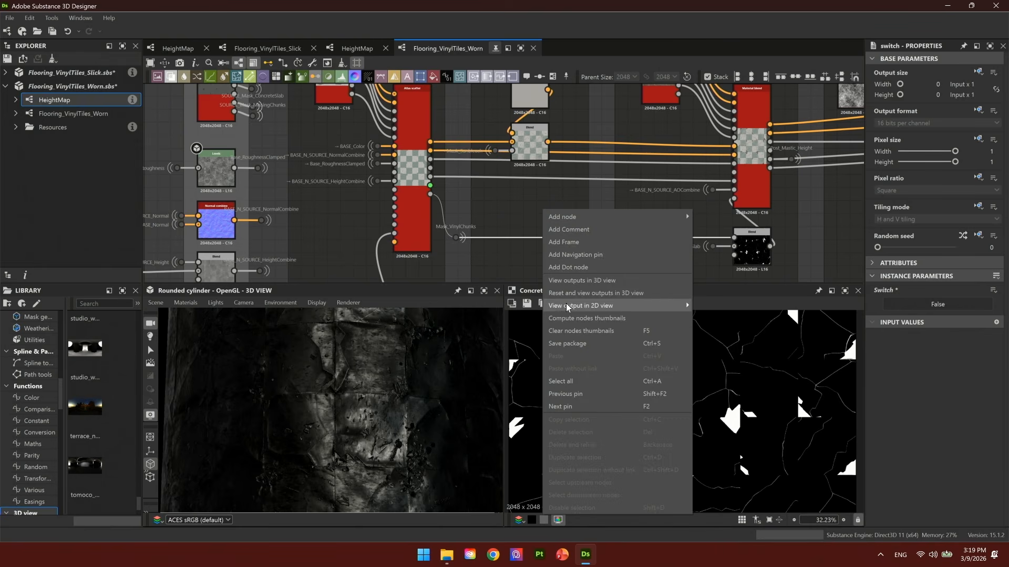
{"action": "left_click", "coordinate": [582, 287]}
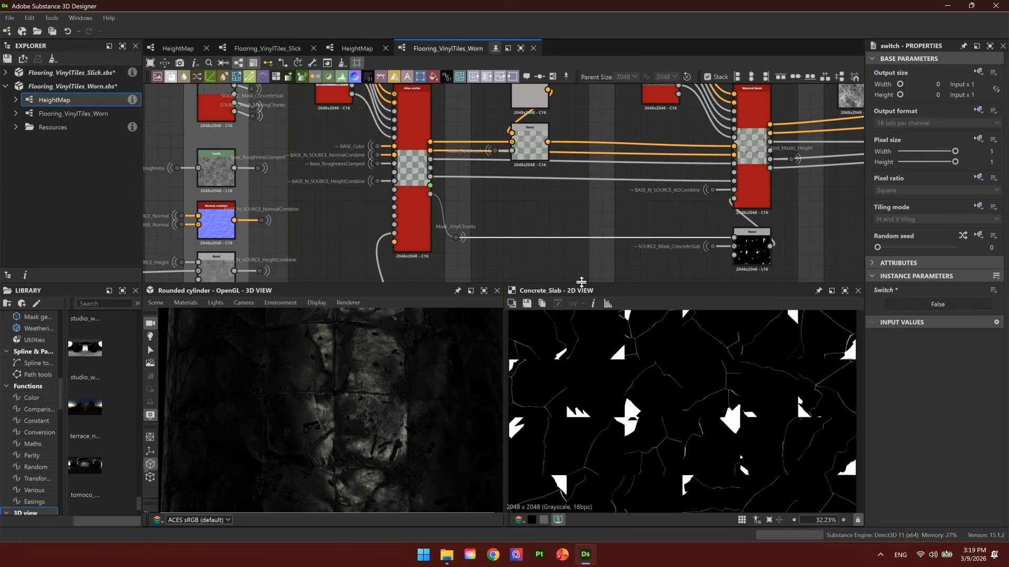
{"action": "scroll", "coordinate": [596, 140], "scroll_direction": "down", "scroll_amount": 8}
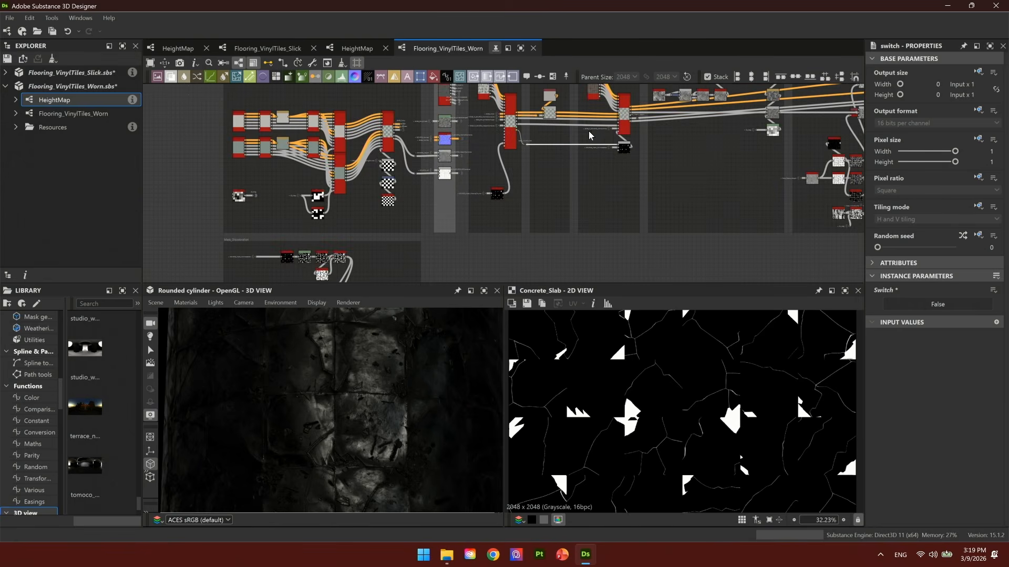
{"action": "scroll", "coordinate": [786, 275], "scroll_direction": "up", "scroll_amount": 8}
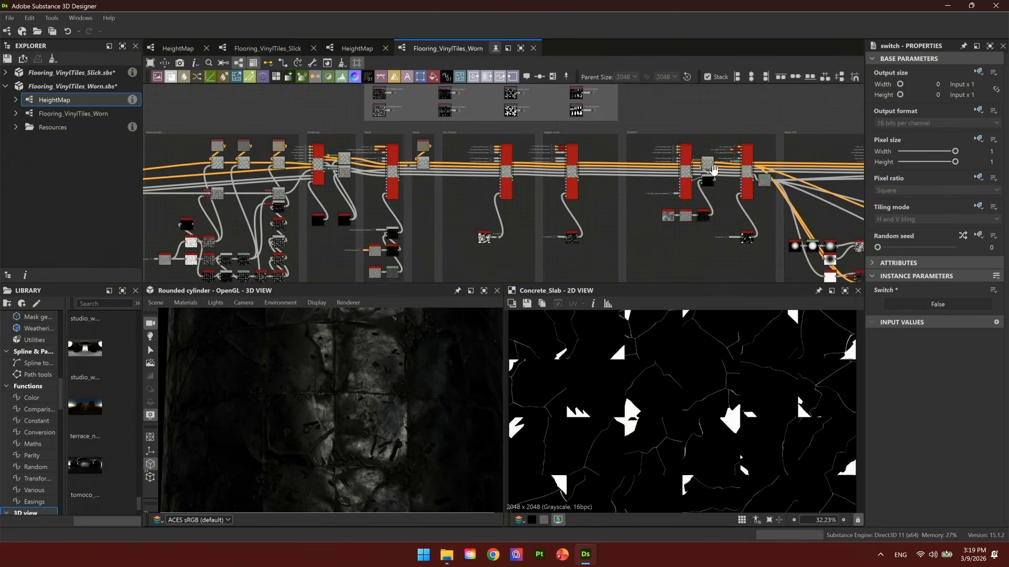
{"action": "left_click", "coordinate": [934, 306]}
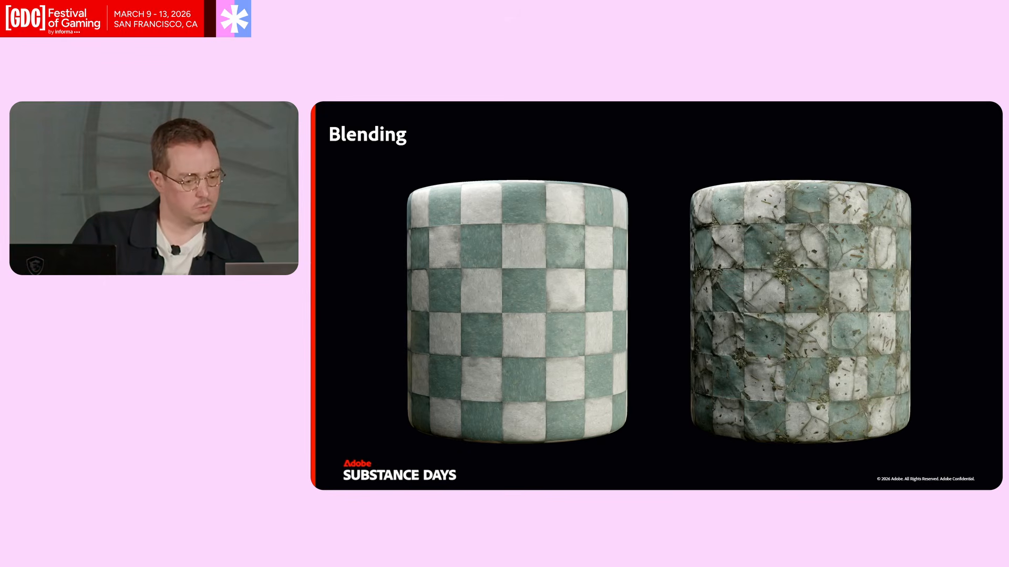
{"action": "key", "text": "Right"}
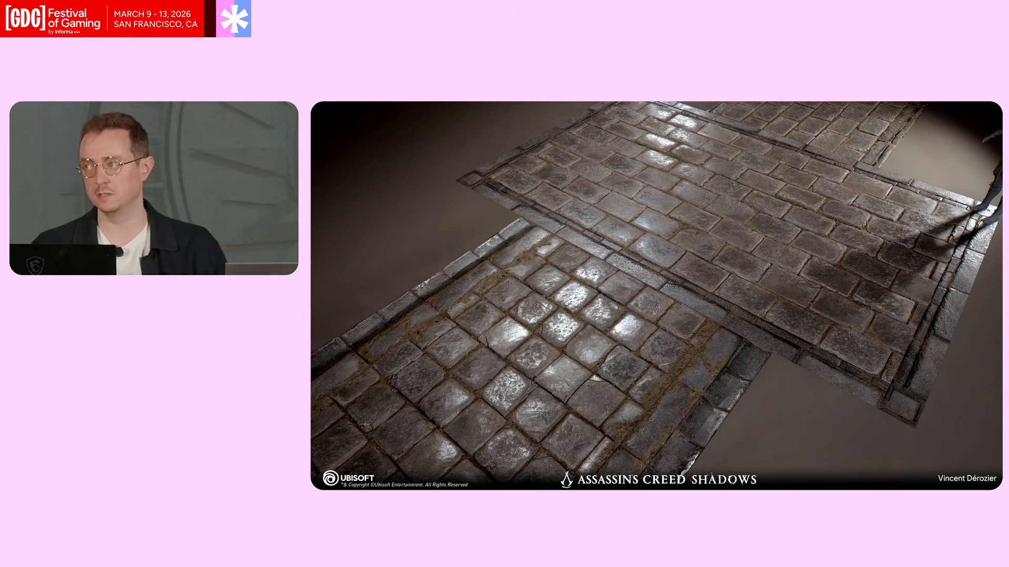
{"action": "key", "text": "Right"}
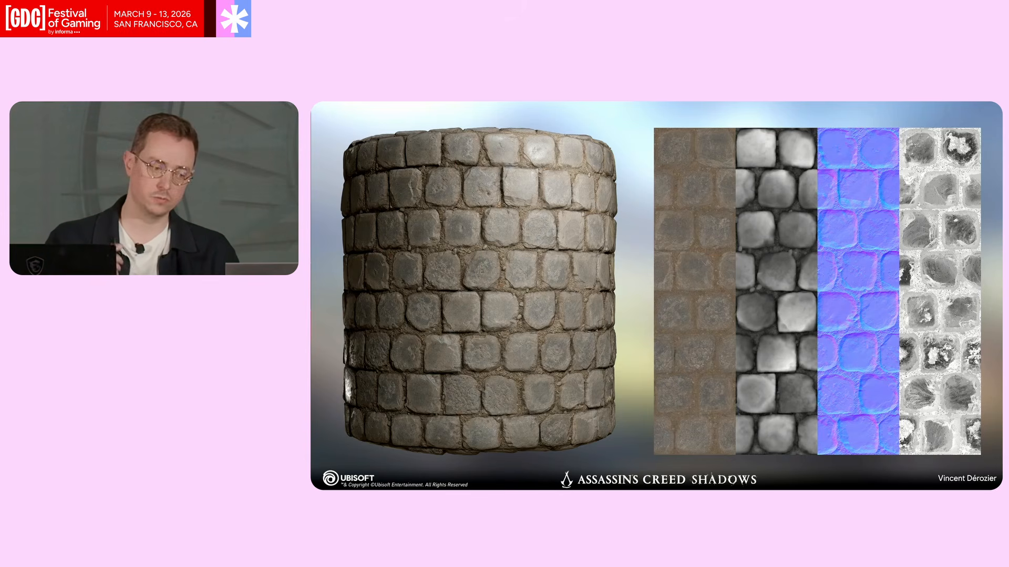
{"action": "key", "text": "Right"}
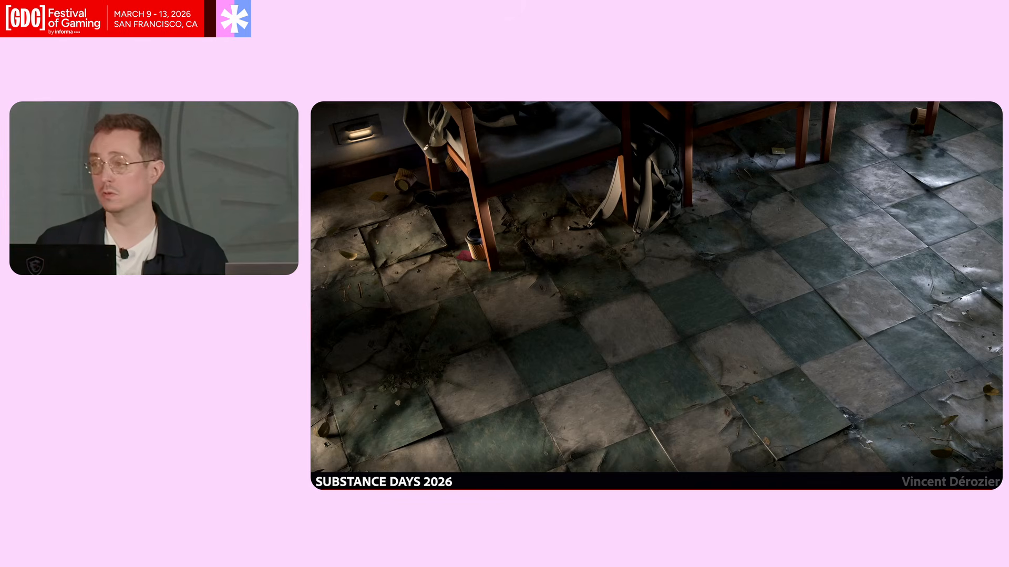
{"action": "key", "text": "Right"}
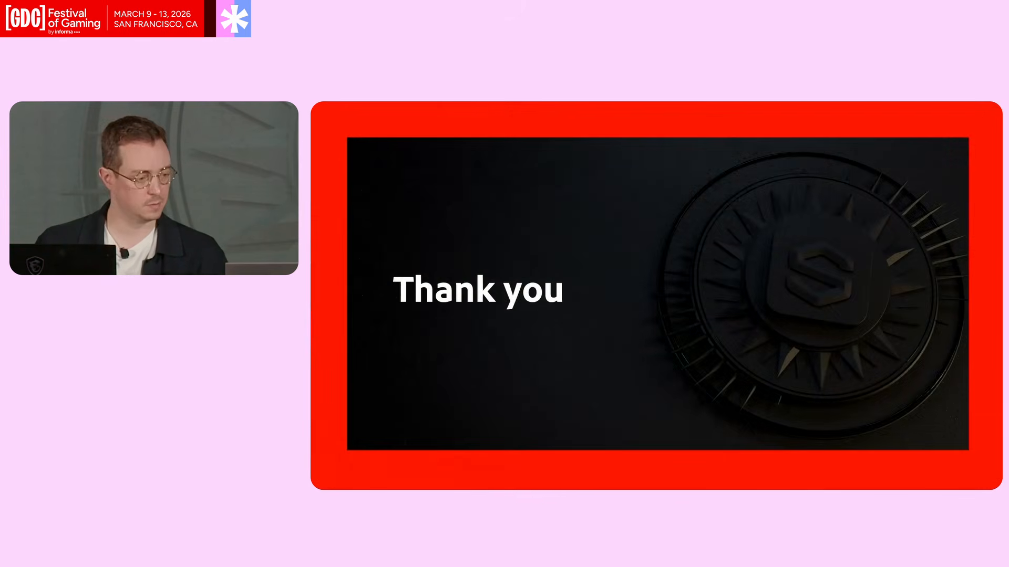